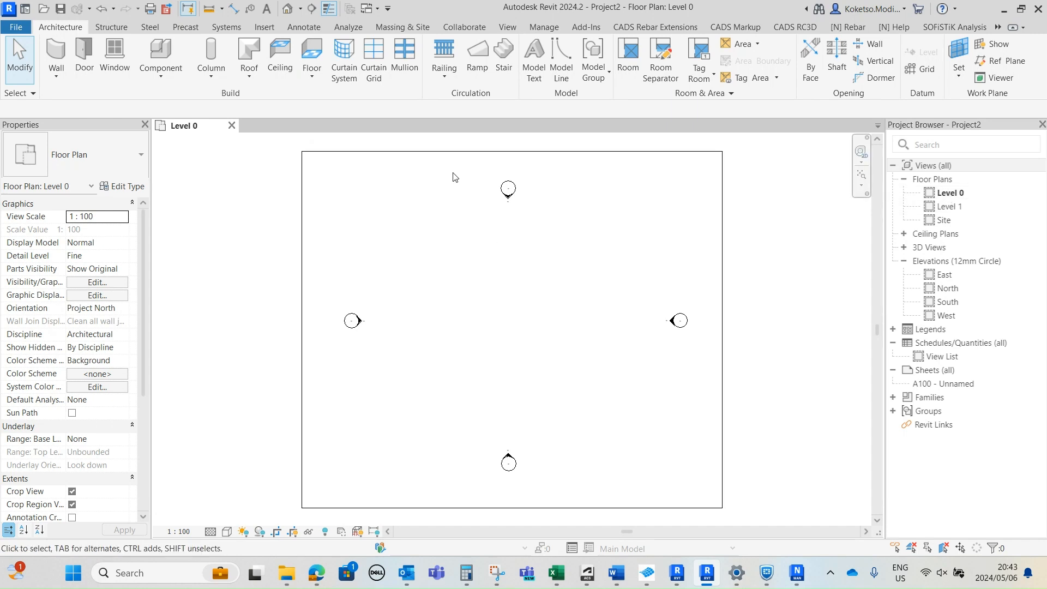
# Step: Draw a vertical grid line and a horizontal grid line crossing it between the elevation markers in the Level 0 plan
pyautogui.click(920, 69)
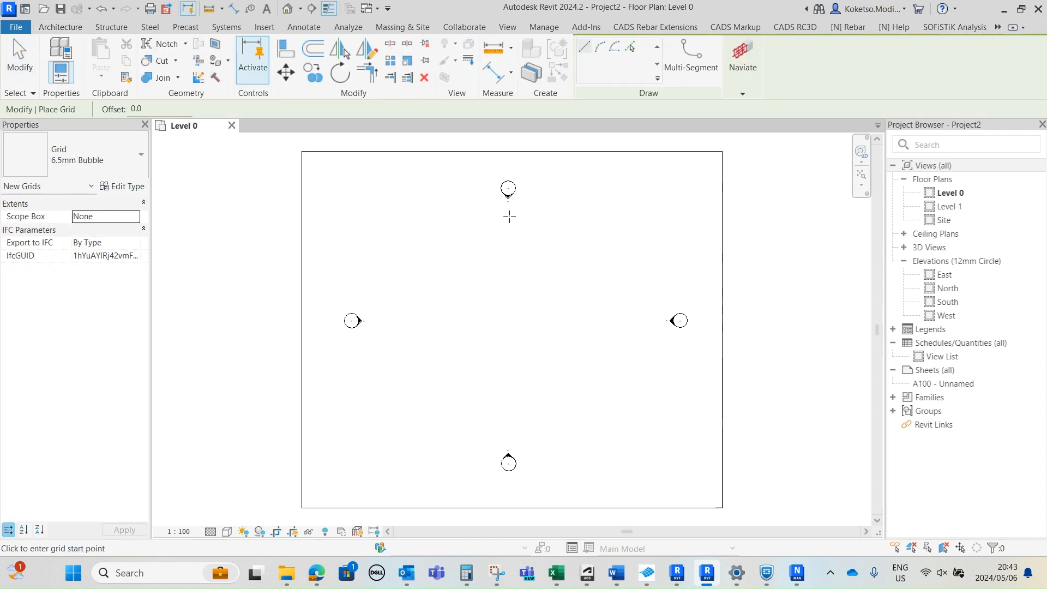
pyautogui.click(509, 216)
pyautogui.click(510, 432)
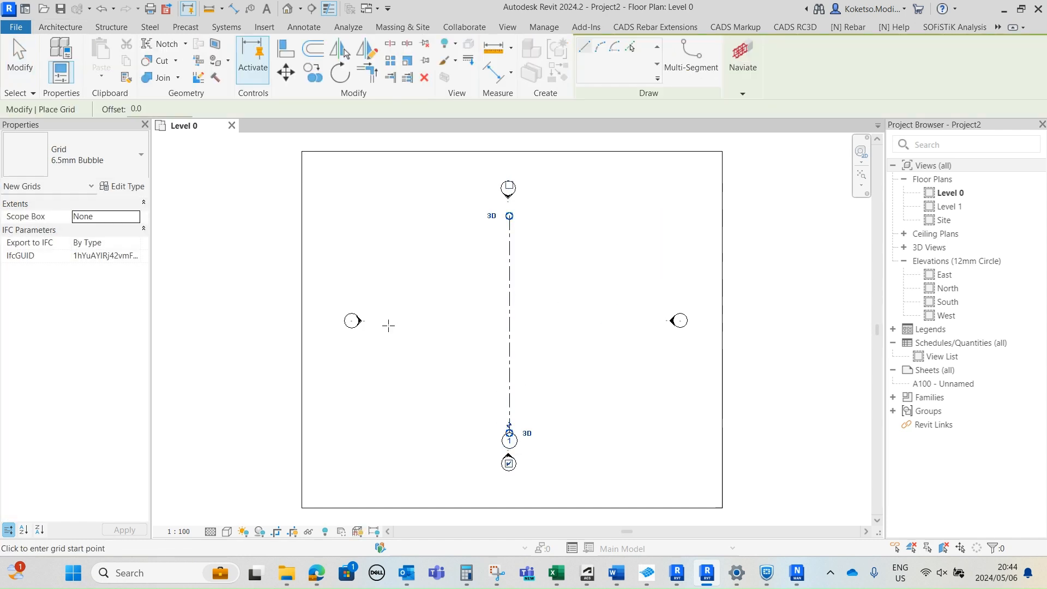
pyautogui.click(384, 329)
pyautogui.click(629, 327)
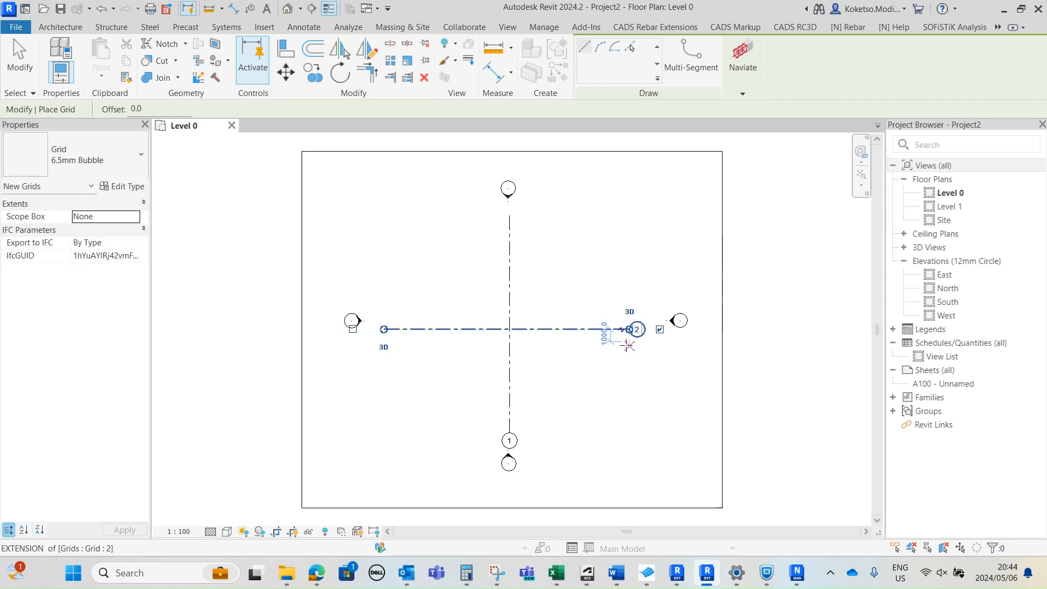
pyautogui.press('Escape')
pyautogui.press('Escape')
pyautogui.scroll(3, 629, 344)
pyautogui.scroll(-4, 630, 344)
pyautogui.moveTo(471, 306); pyautogui.dragTo(506, 346, button='middle')
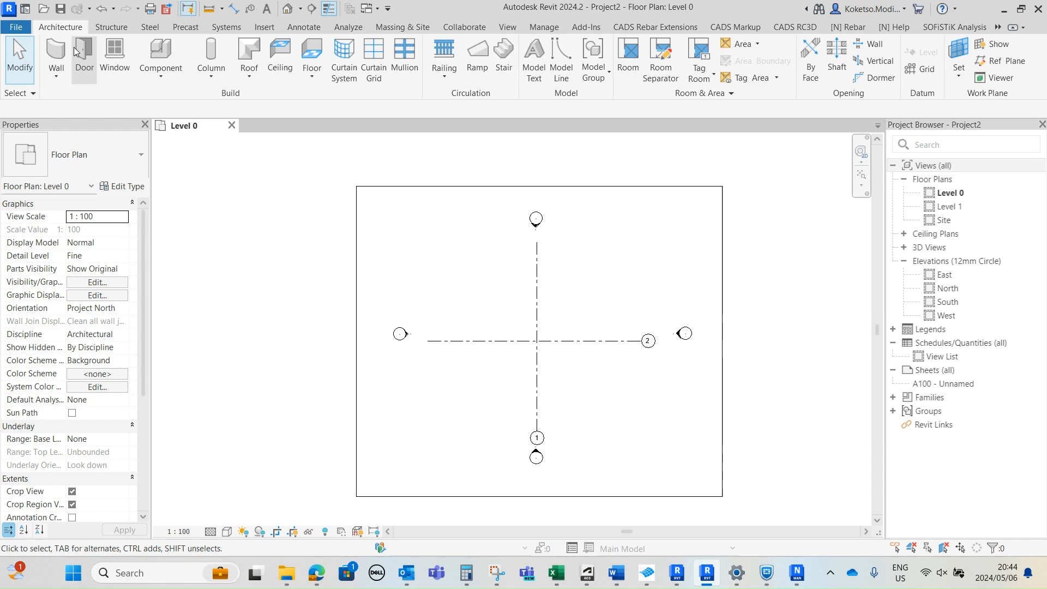
# Step: Create a new family from the Metric Specialty Equipment template
pyautogui.click(24, 26)
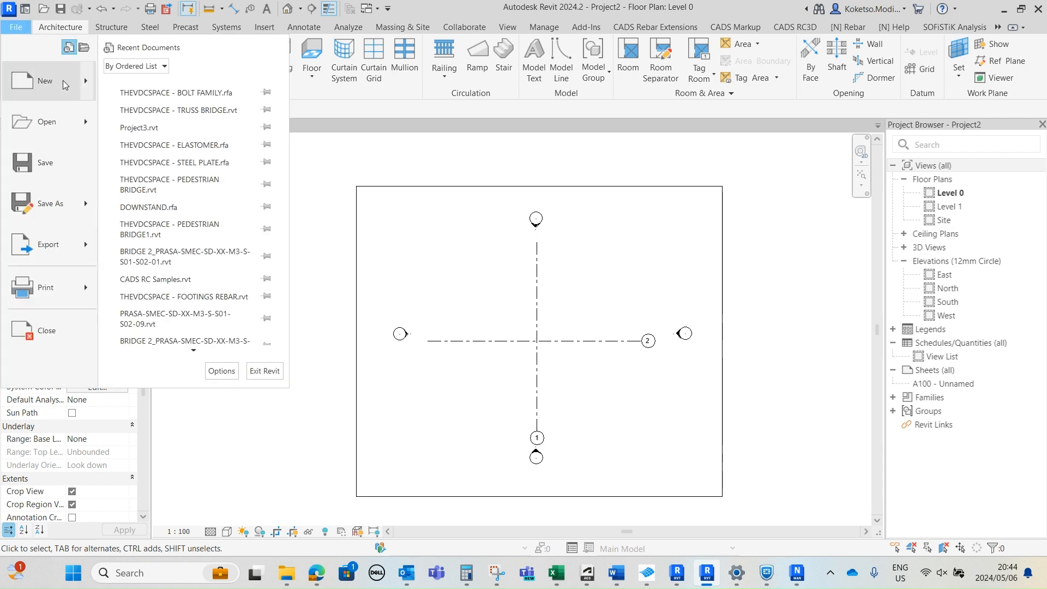
pyautogui.moveTo(64, 80)
pyautogui.click(195, 131)
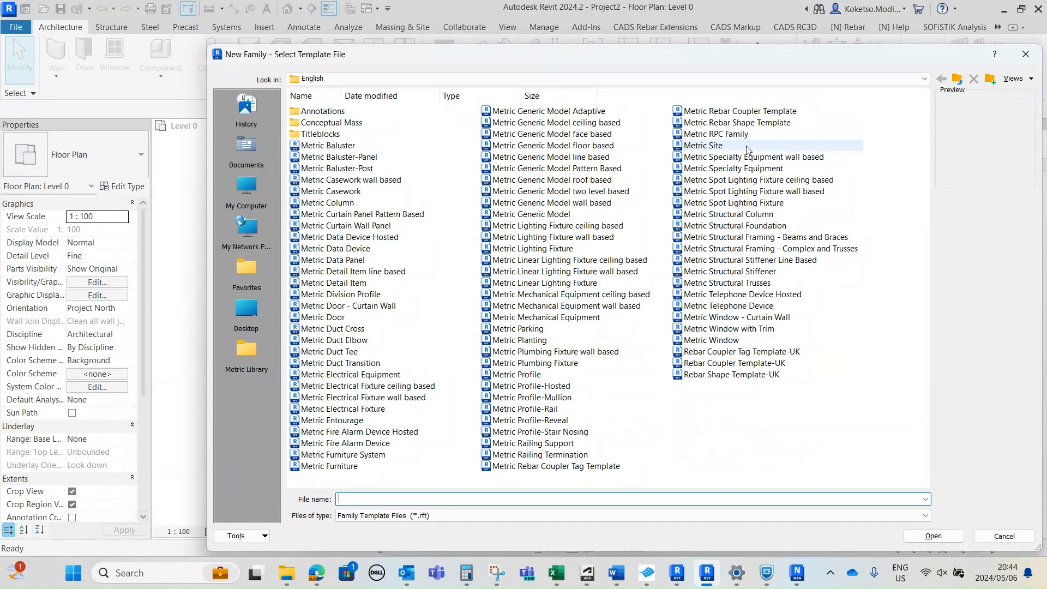
pyautogui.click(753, 173)
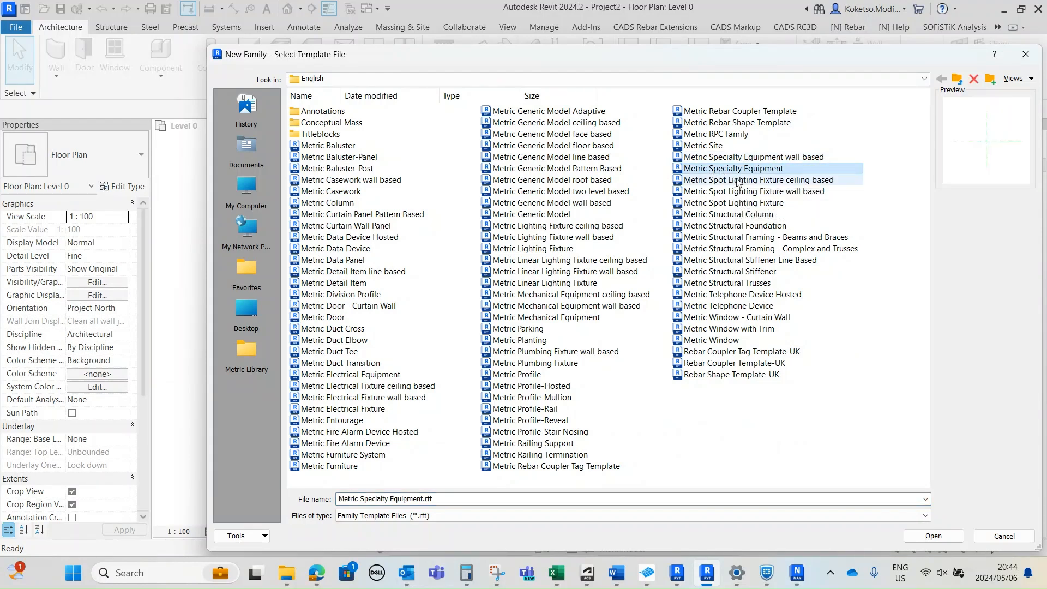
pyautogui.click(927, 539)
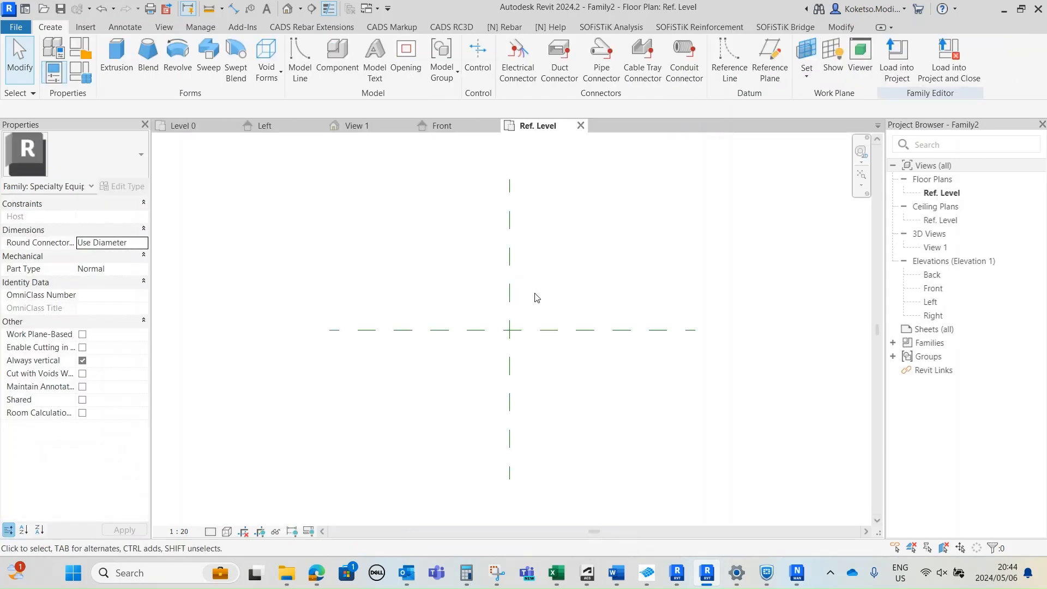
# Step: Draw vertical reference planes about 1120 mm left and about 1400 mm right of the centre plane
pyautogui.moveTo(546, 298); pyautogui.dragTo(505, 289, button='middle')
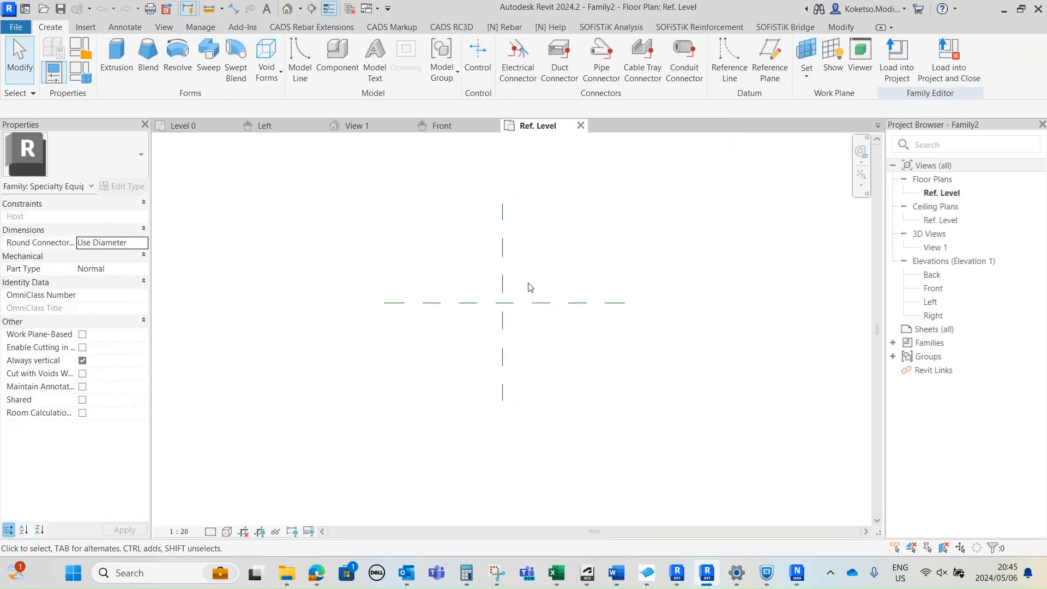
pyautogui.click(762, 51)
pyautogui.click(426, 217)
pyautogui.click(426, 401)
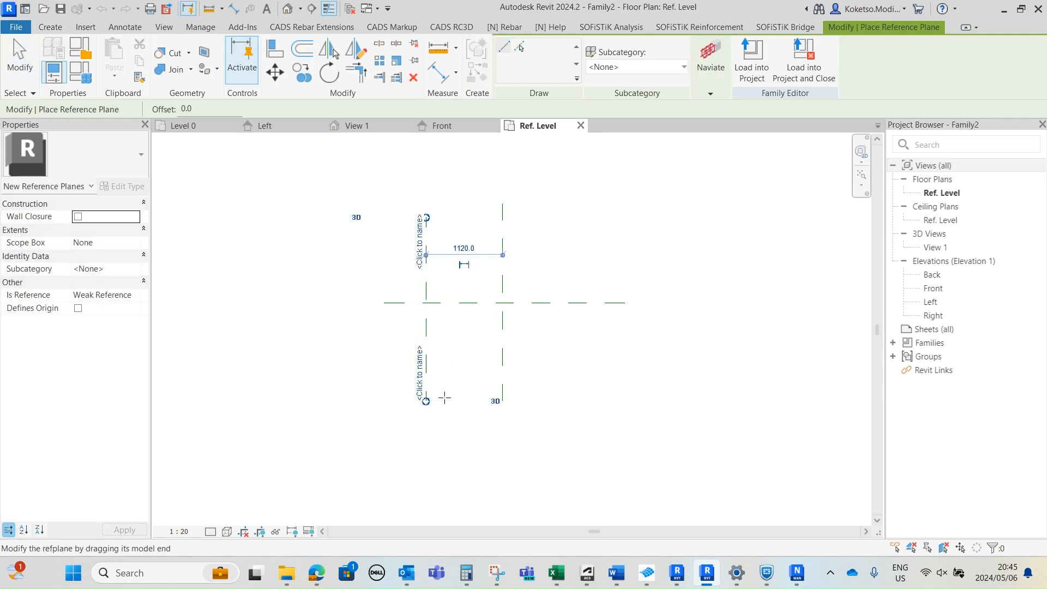
pyautogui.click(599, 217)
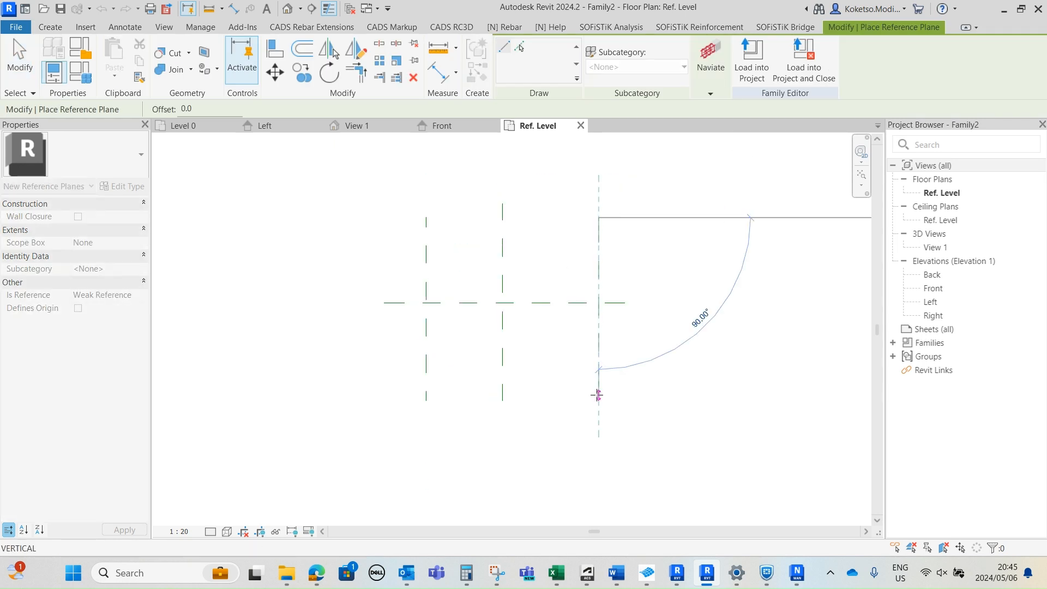
pyautogui.click(599, 401)
# Step: Draw horizontal reference planes about 1019 mm above and about 1181 mm below the horizontal centre plane
pyautogui.click(367, 233)
pyautogui.click(703, 233)
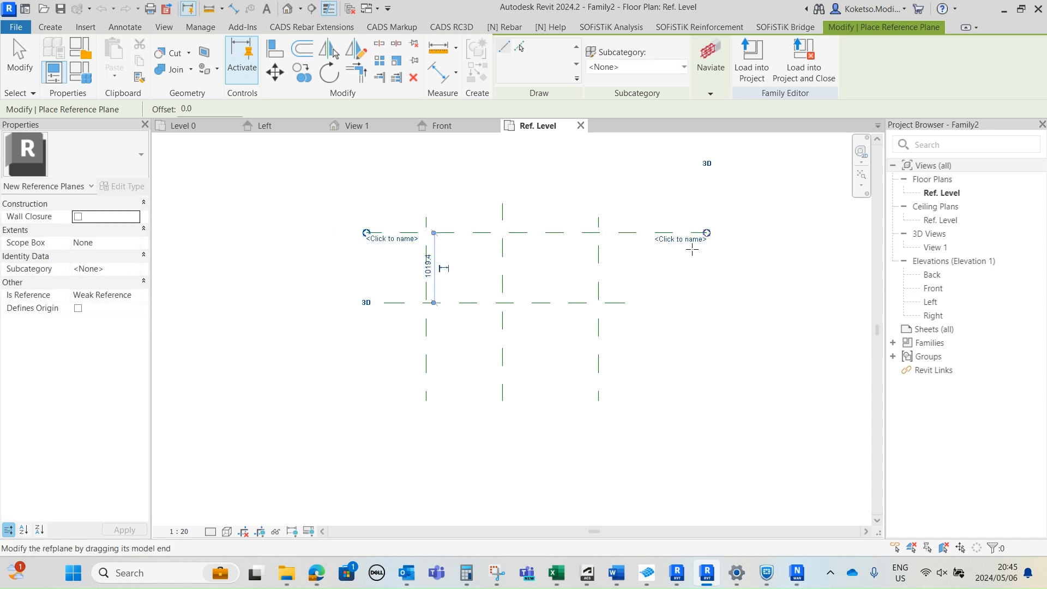
pyautogui.click(366, 384)
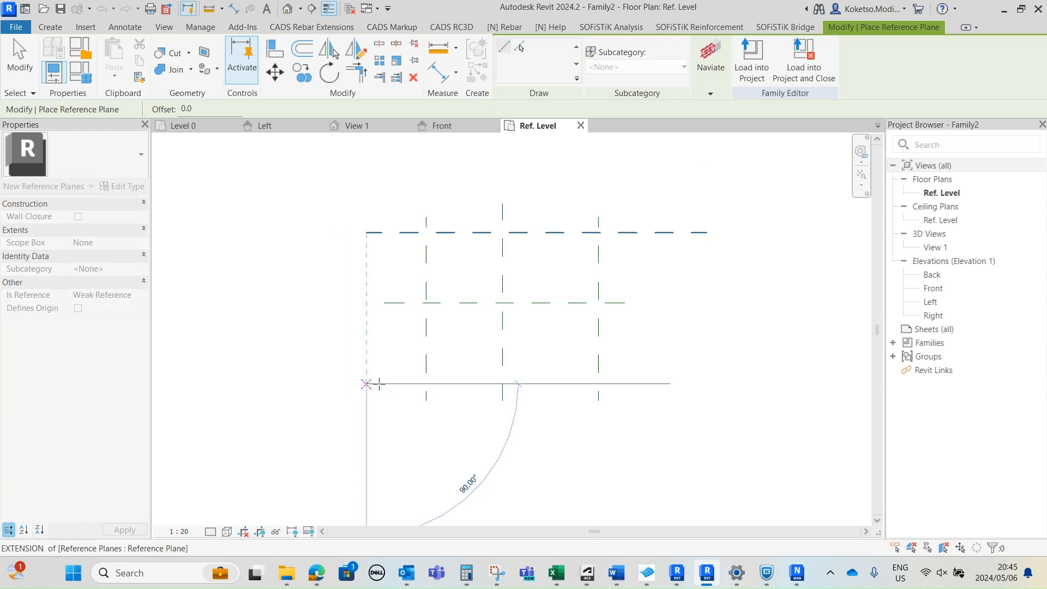
pyautogui.click(707, 383)
pyautogui.press('Escape')
pyautogui.press('Escape')
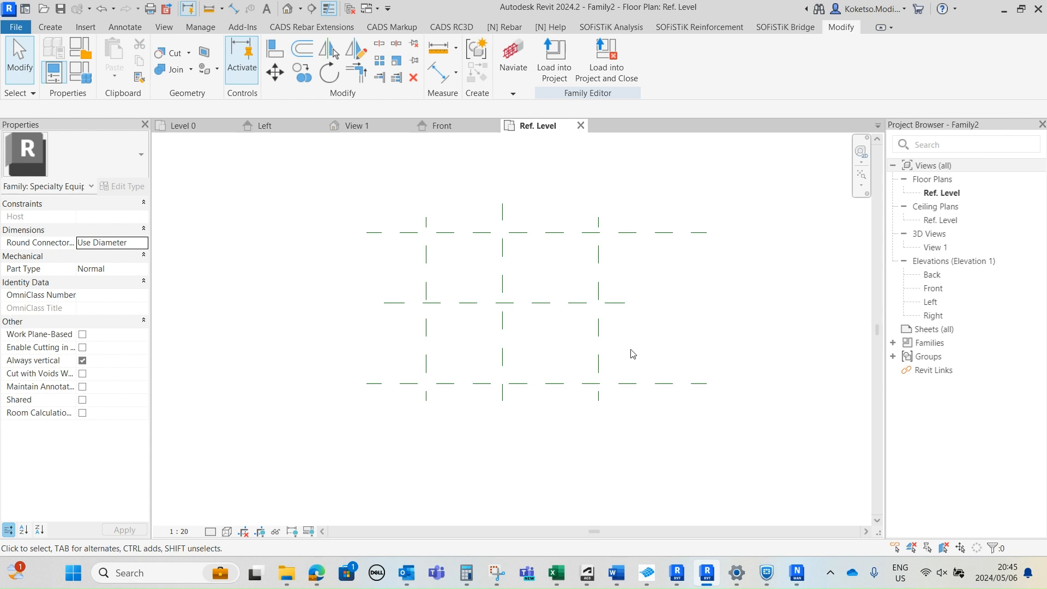
# Step: Set the right vertical reference plane's distance from the centre plane to 250 mm
pyautogui.click(598, 278)
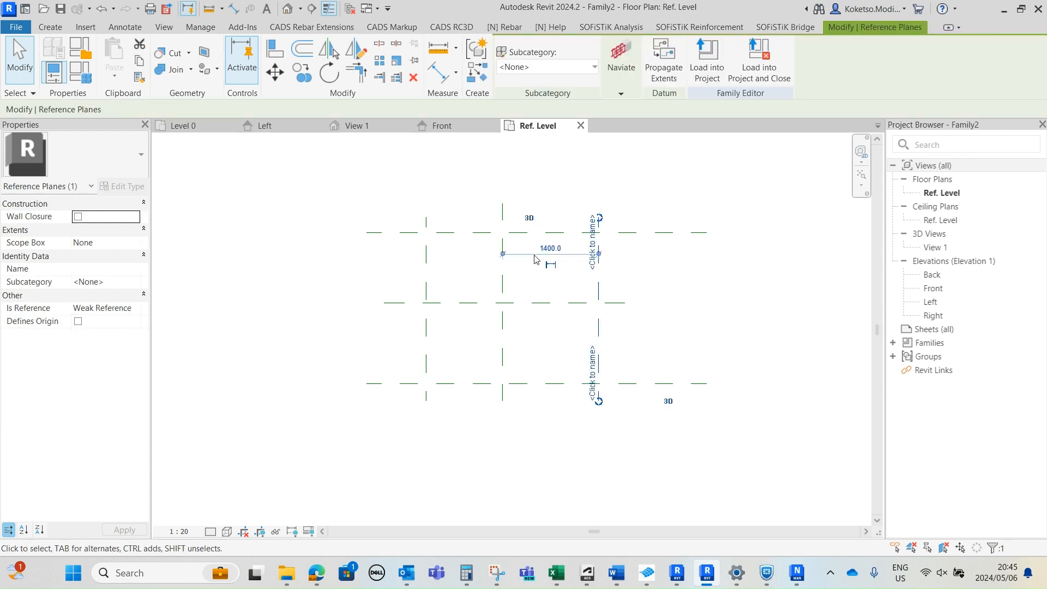
pyautogui.click(549, 249)
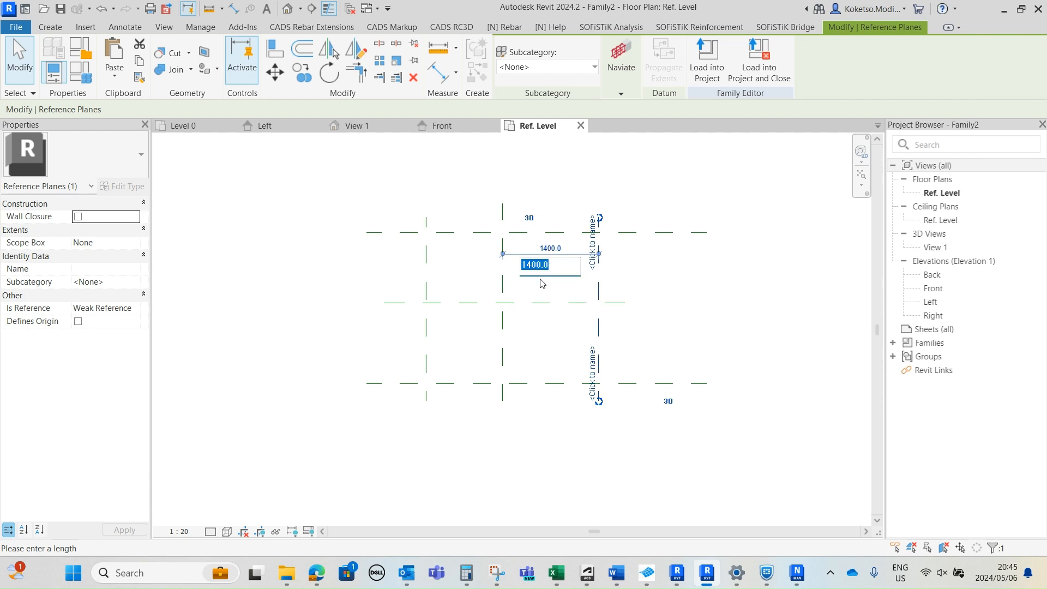
pyautogui.write('250')
pyautogui.press('Return')
# Step: Set the left vertical reference plane's distance from the centre plane to 250 mm
pyautogui.scroll(1, 436, 289)
pyautogui.click(430, 269)
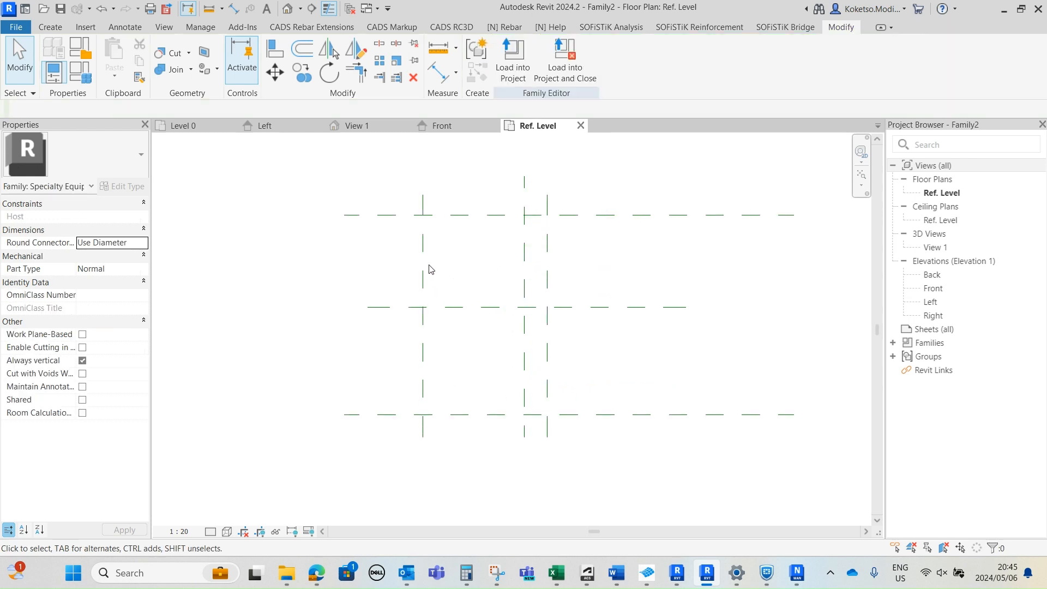
pyautogui.click(424, 266)
pyautogui.click(487, 242)
pyautogui.write('250')
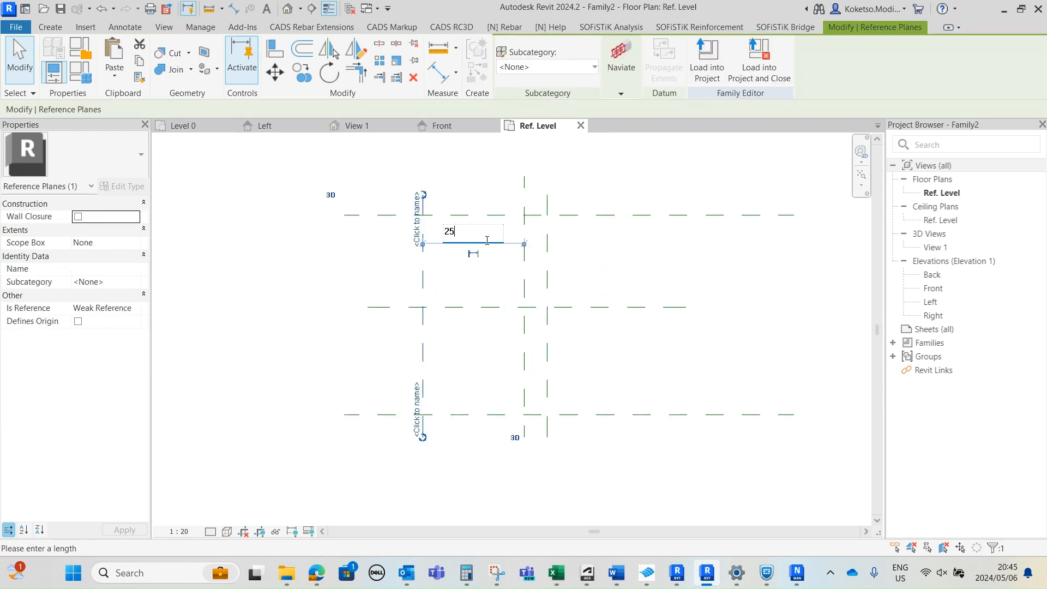
pyautogui.press('Return')
pyautogui.scroll(2, 574, 368)
pyautogui.scroll(-3, 570, 390)
pyautogui.click(570, 389)
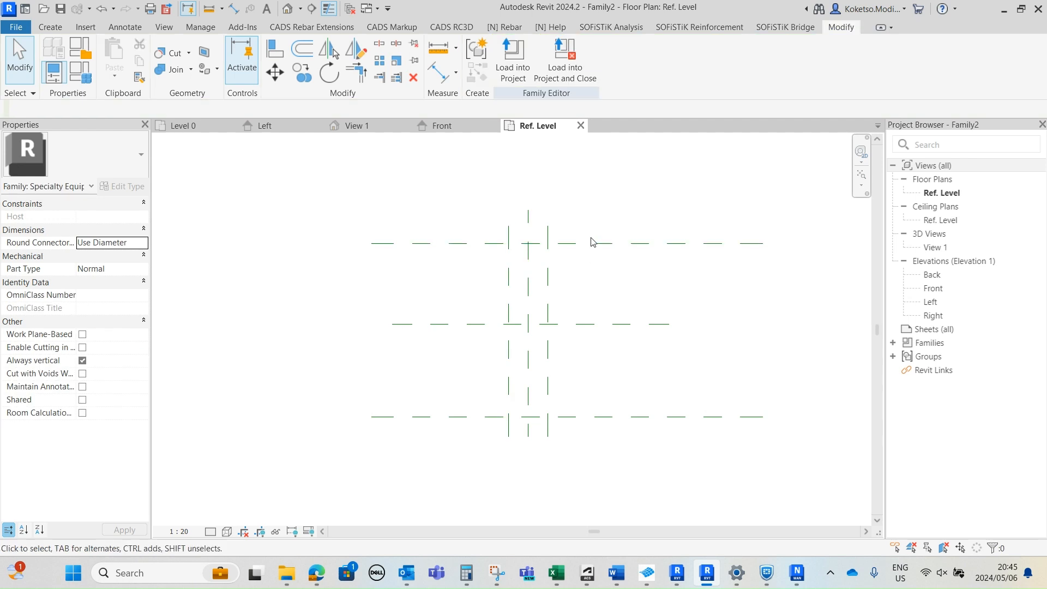
# Step: Set the upper horizontal reference plane's distance from the centre plane to 200 mm
pyautogui.click(590, 243)
pyautogui.click(442, 282)
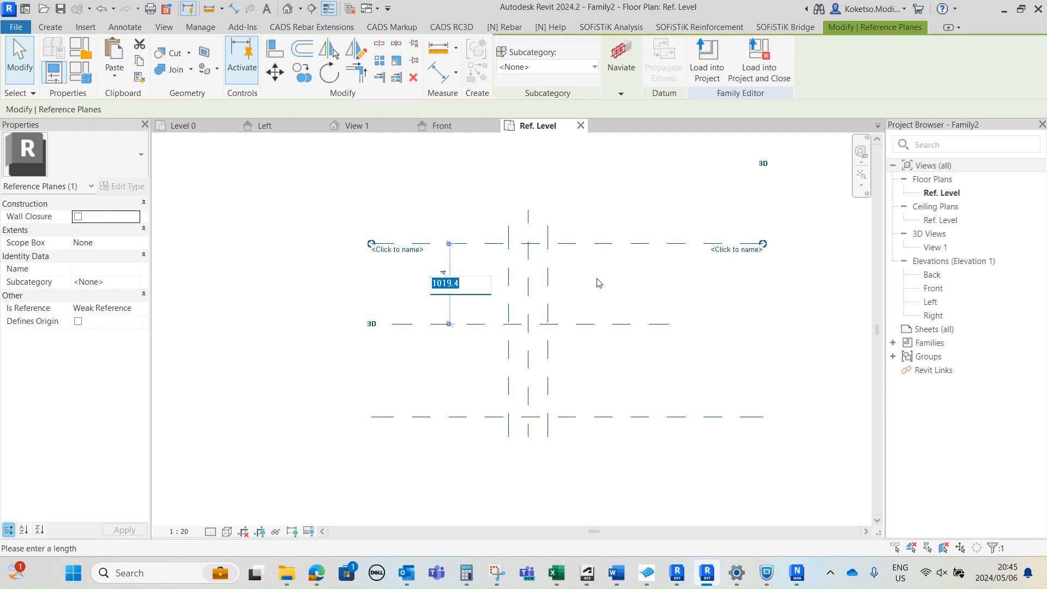
pyautogui.write('200')
pyautogui.press('Return')
# Step: Set the lower horizontal reference plane's distance from the centre plane to 200 mm
pyautogui.click(591, 417)
pyautogui.click(443, 371)
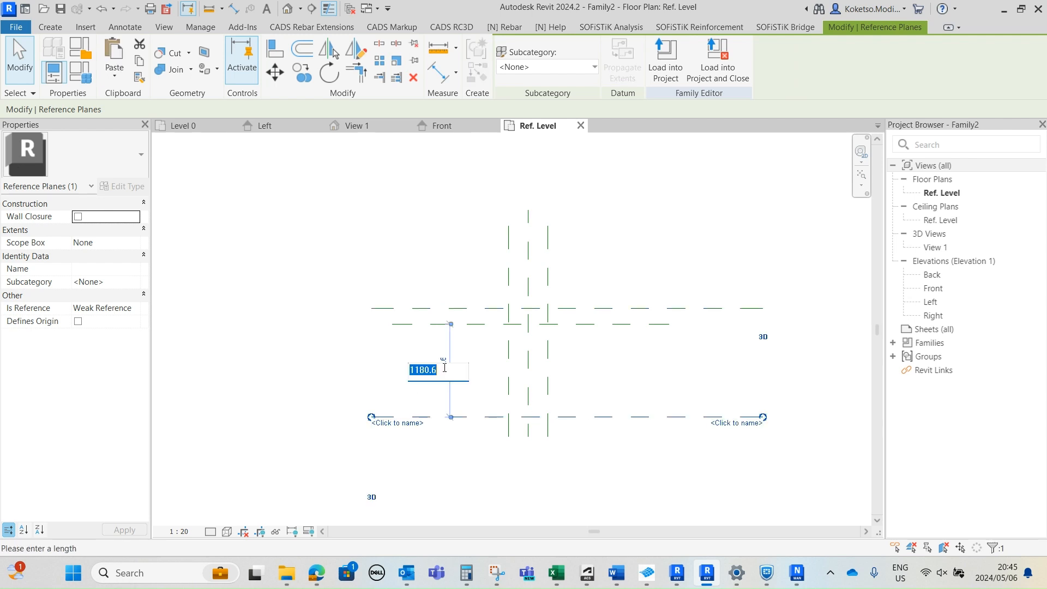
pyautogui.write('200')
pyautogui.press('Return')
pyautogui.scroll(3, 543, 327)
pyautogui.press('Escape')
pyautogui.scroll(2, 507, 300)
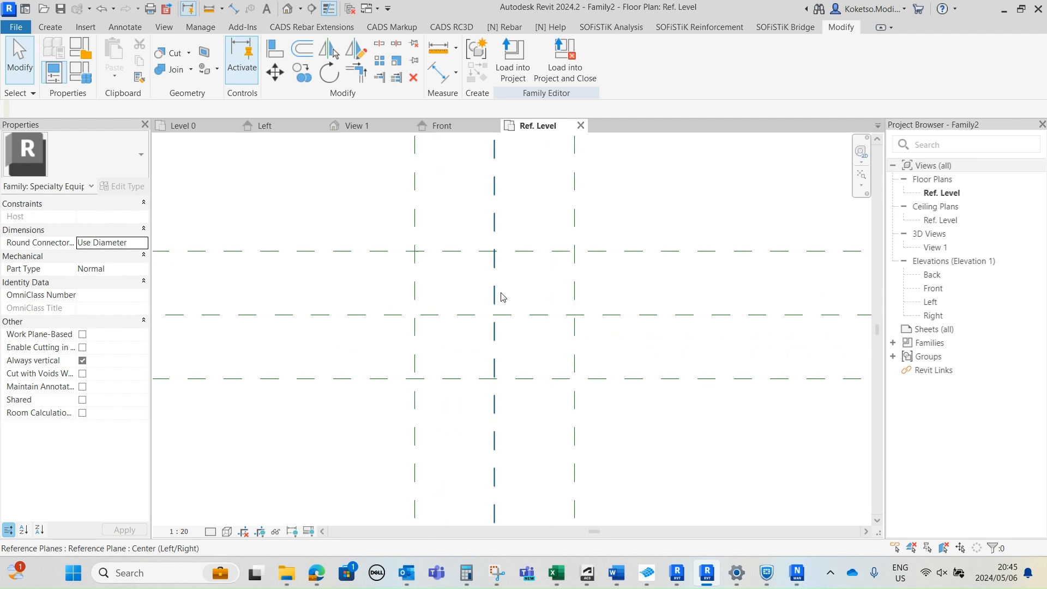
# Step: In the Front elevation, draw a horizontal reference plane about 406 mm above Ref. Level
pyautogui.doubleClick(948, 294)
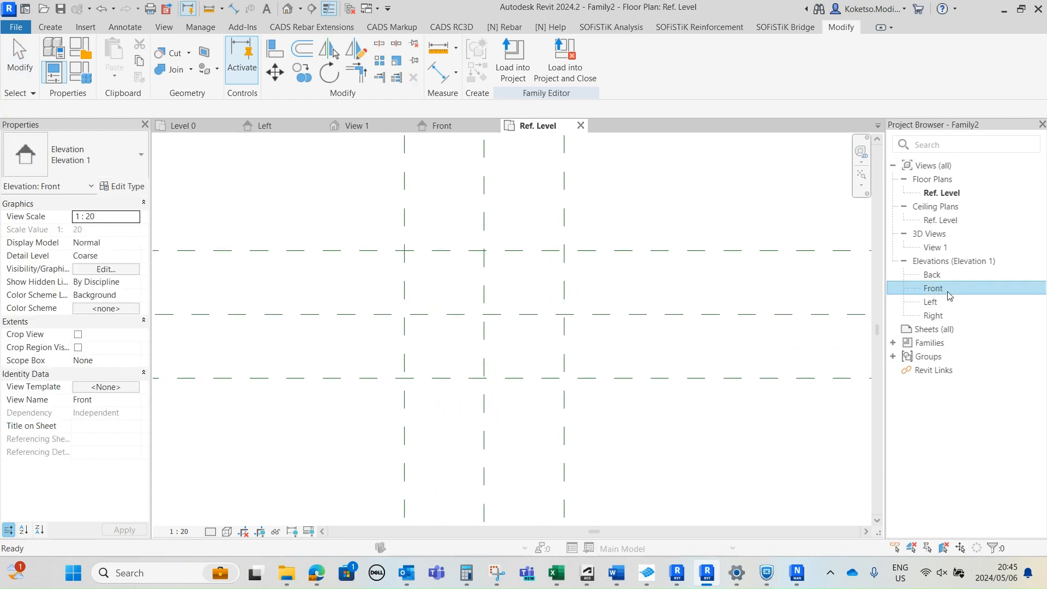
pyautogui.click(54, 27)
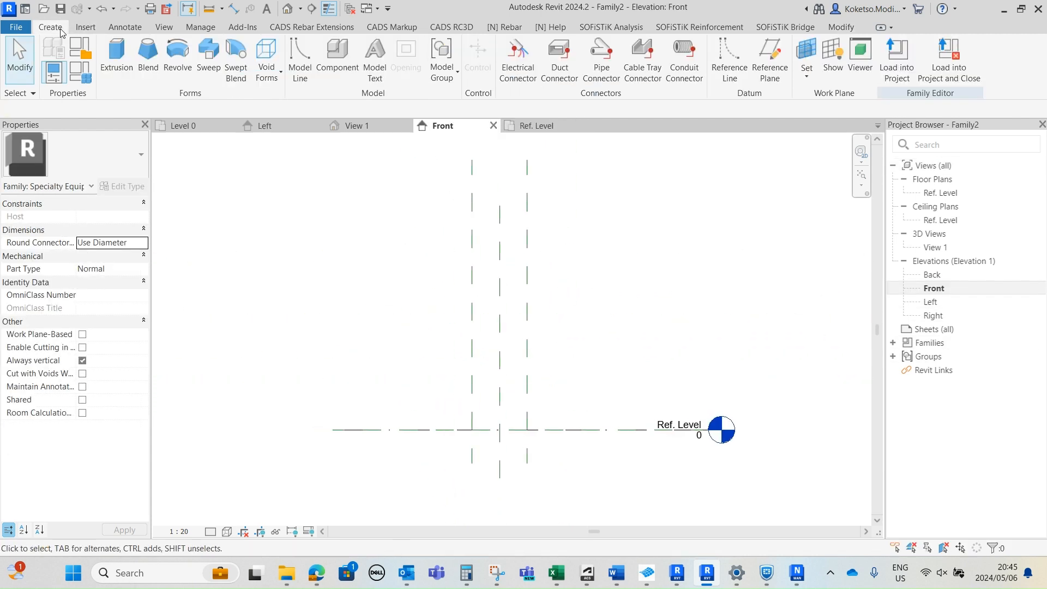
pyautogui.click(770, 54)
pyautogui.click(306, 385)
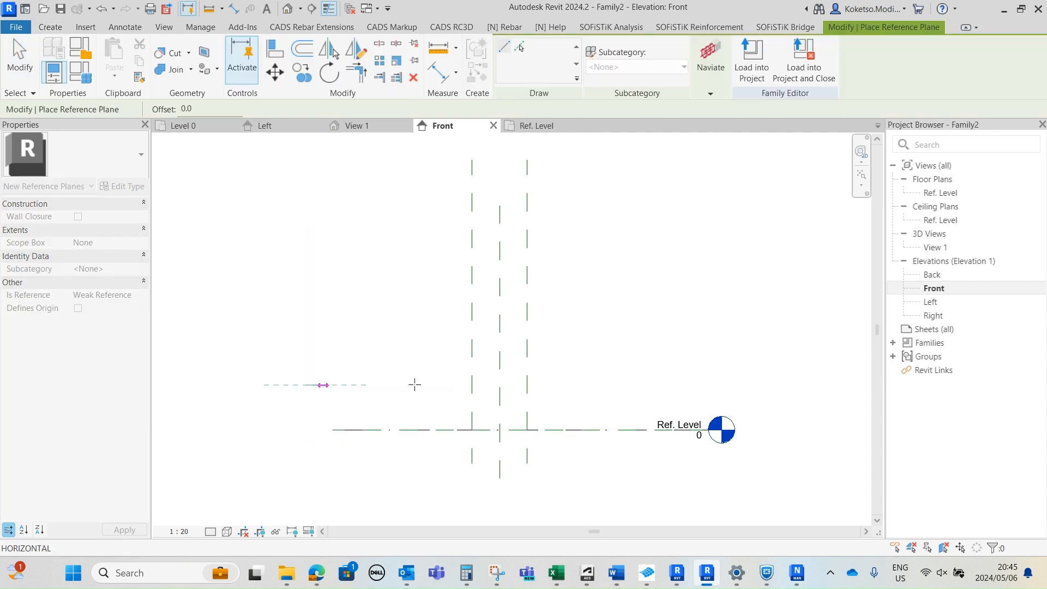
pyautogui.click(762, 379)
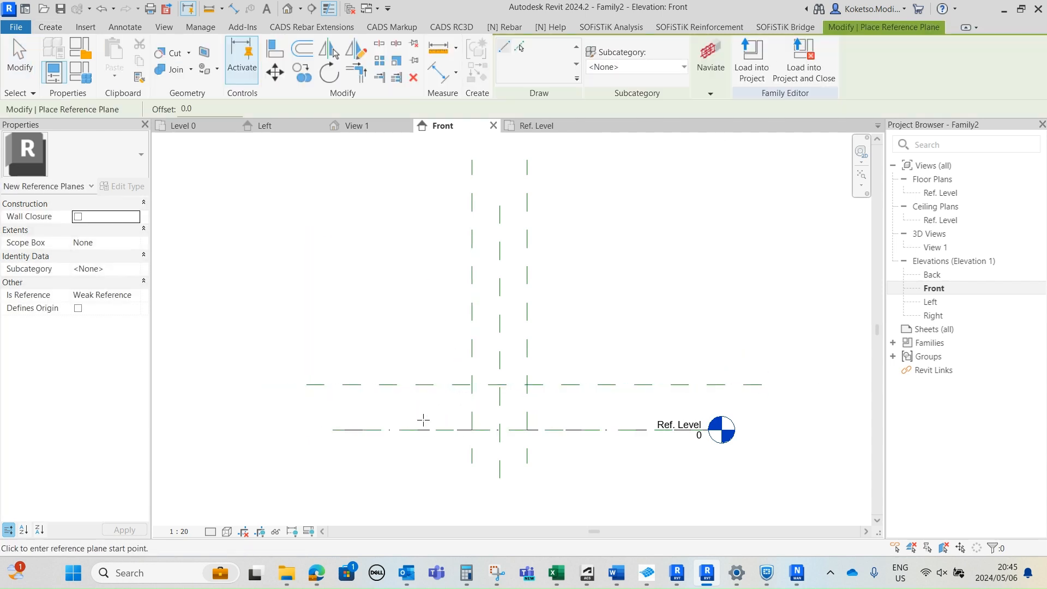
pyautogui.press('Escape')
pyautogui.press('Escape')
# Step: Set the new horizontal reference plane's height above Ref. Level to 100 mm
pyautogui.click(419, 386)
pyautogui.scroll(1, 394, 420)
pyautogui.click(392, 407)
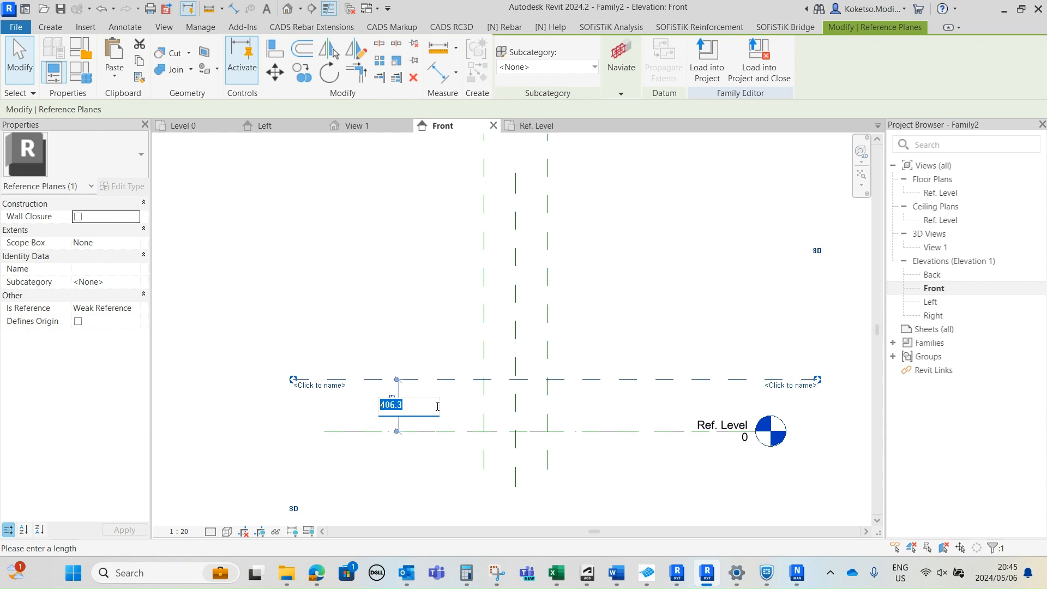
pyautogui.write('100')
pyautogui.press('Return')
pyautogui.press('Escape')
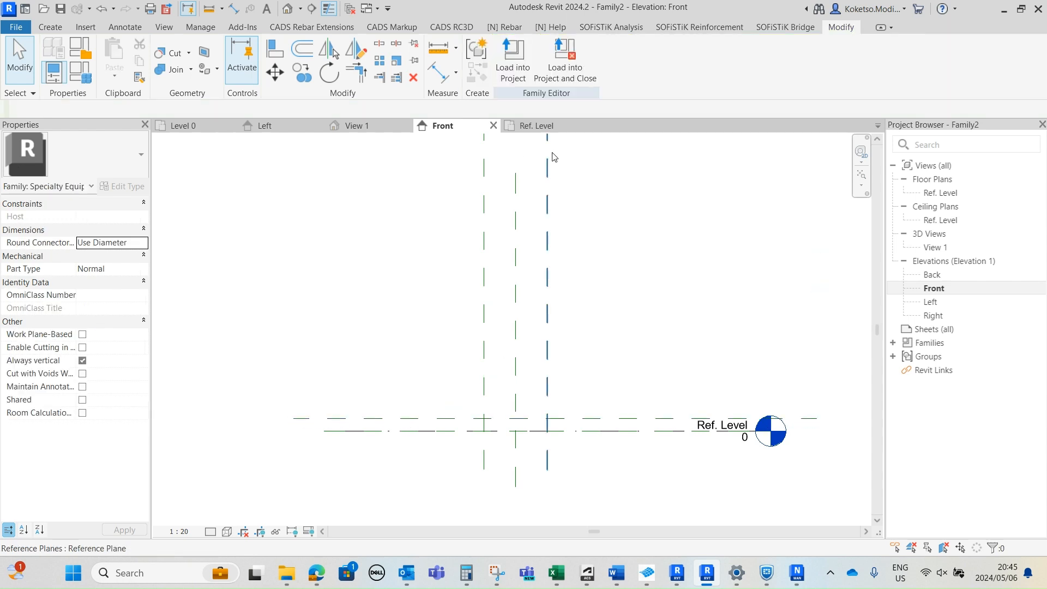
# Step: In the Ref. Level plan, add an aligned dimension between the two outer vertical reference planes
pyautogui.click(536, 127)
pyautogui.moveTo(509, 191); pyautogui.dragTo(510, 229, button='middle')
pyautogui.scroll(-2, 510, 229)
pyautogui.click(236, 13)
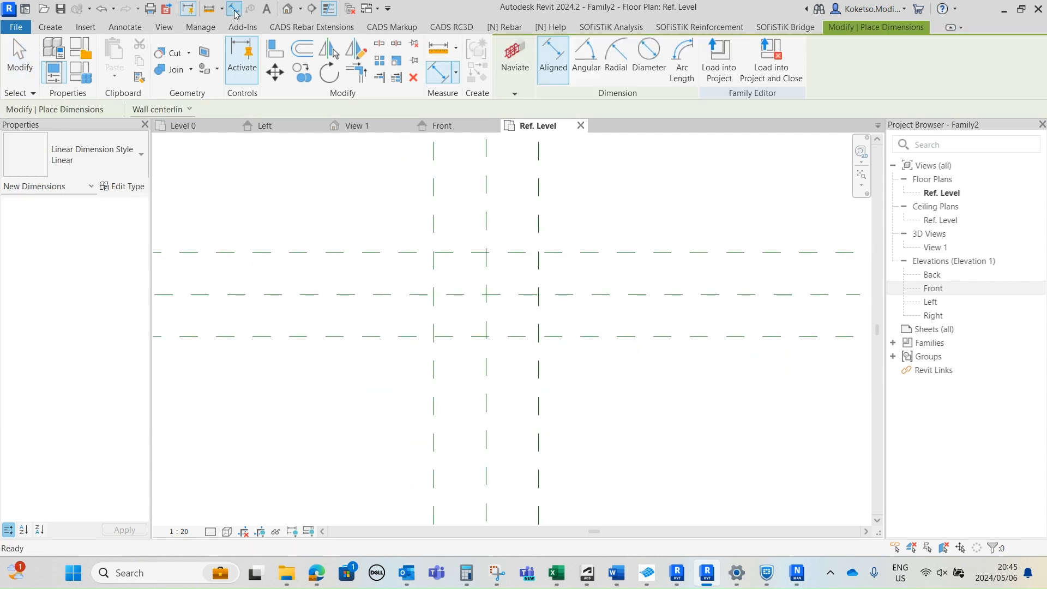
pyautogui.scroll(1, 602, 180)
pyautogui.click(413, 201)
pyautogui.click(533, 203)
pyautogui.click(539, 201)
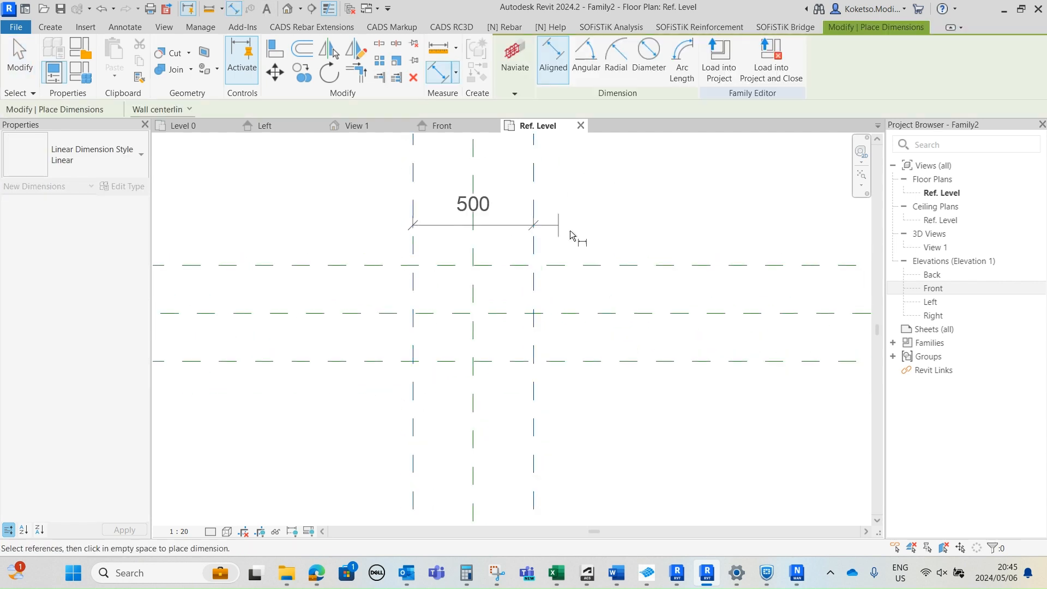
pyautogui.click(549, 216)
# Step: Add an aligned dimension between the two outer horizontal reference planes
pyautogui.click(595, 265)
pyautogui.click(593, 361)
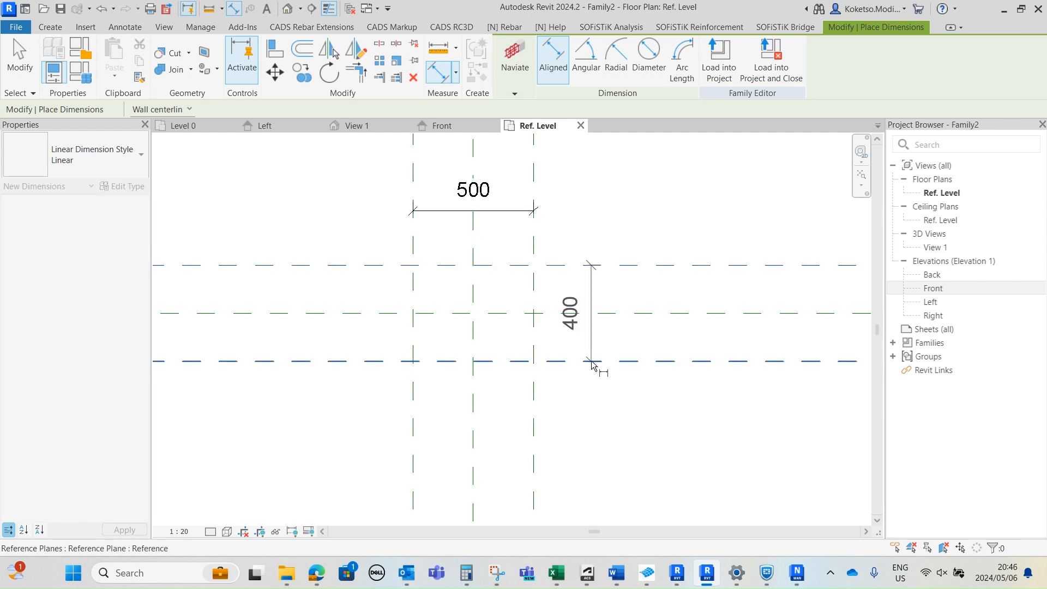
pyautogui.click(589, 429)
pyautogui.scroll(-3, 573, 416)
pyautogui.scroll(2, 567, 403)
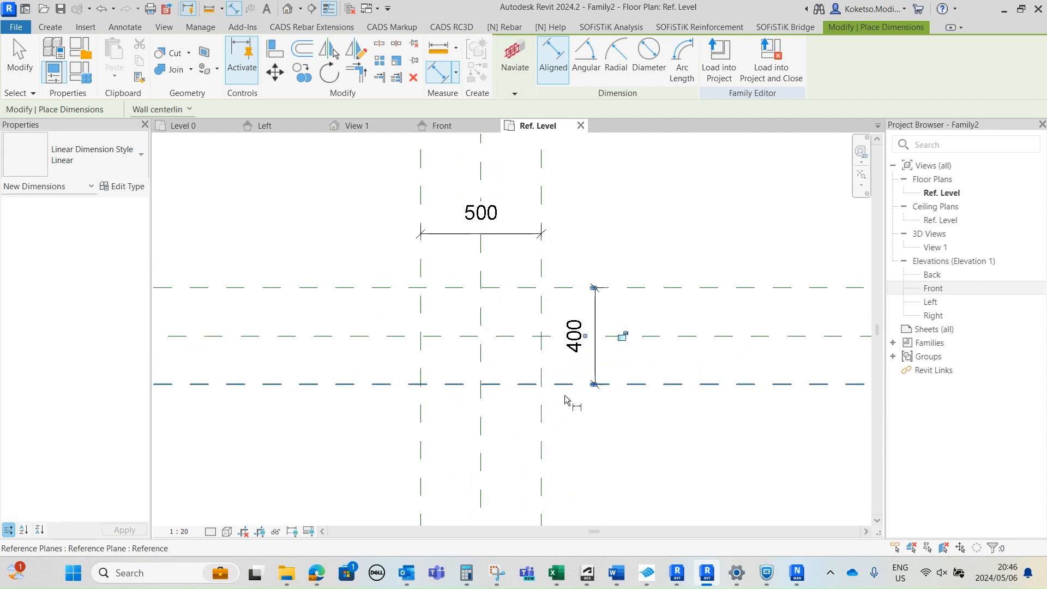
pyautogui.press('Escape')
pyautogui.press('Escape')
# Step: Label the dimension between the outer vertical reference planes with a new family type parameter named WIDTH
pyautogui.scroll(2, 551, 311)
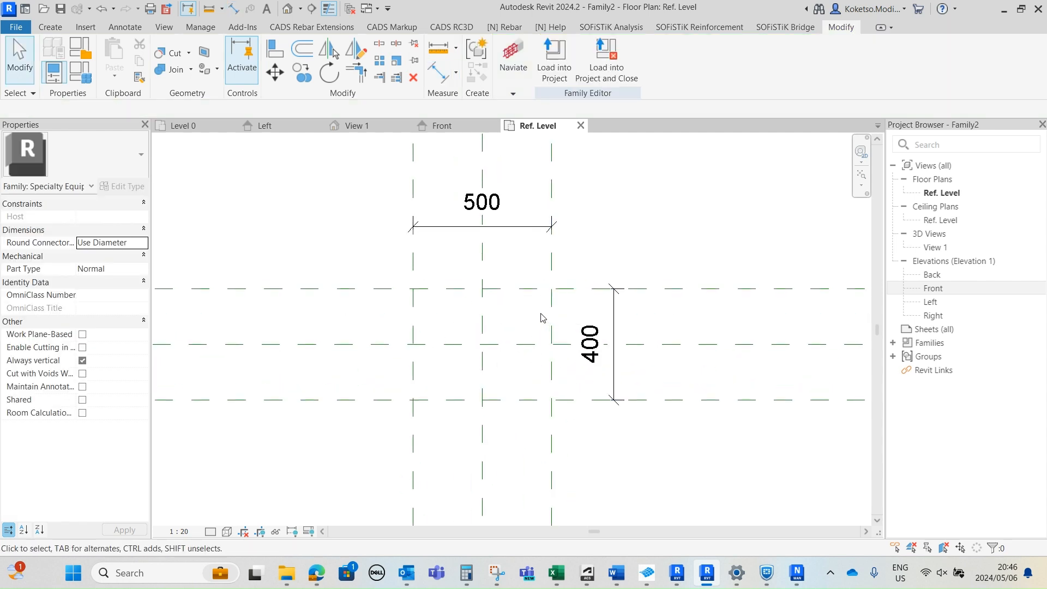
pyautogui.moveTo(513, 310); pyautogui.dragTo(500, 317, button='middle')
pyautogui.scroll(-3, 482, 251)
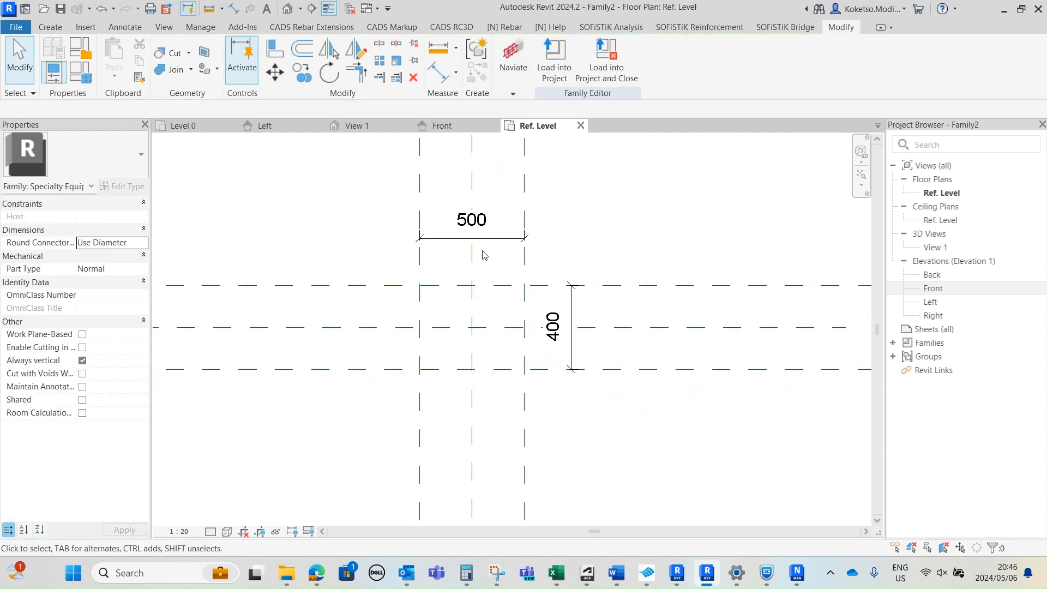
pyautogui.click(489, 238)
pyautogui.scroll(2, 490, 230)
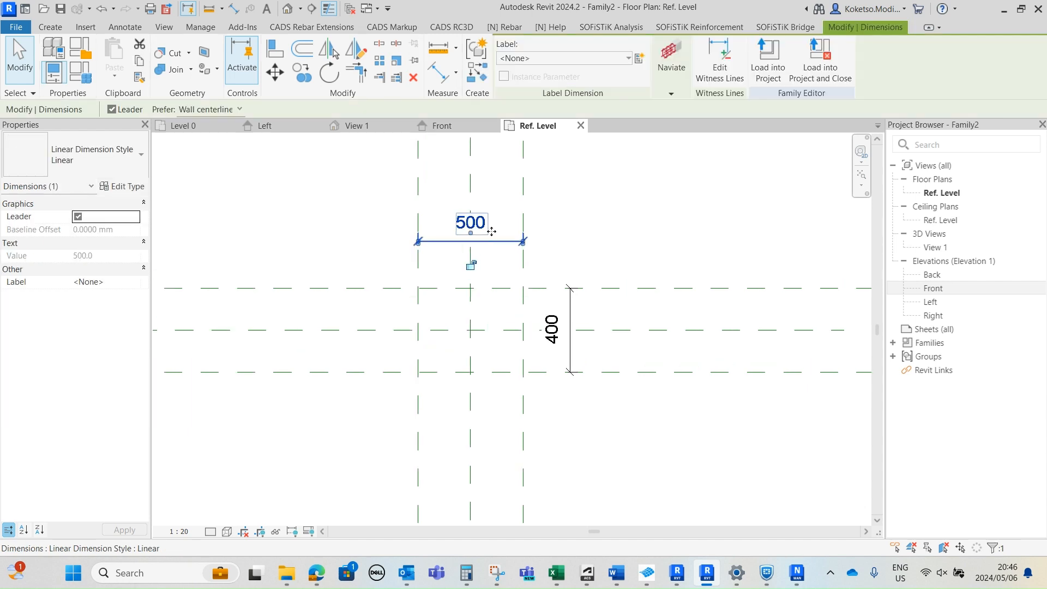
pyautogui.click(639, 63)
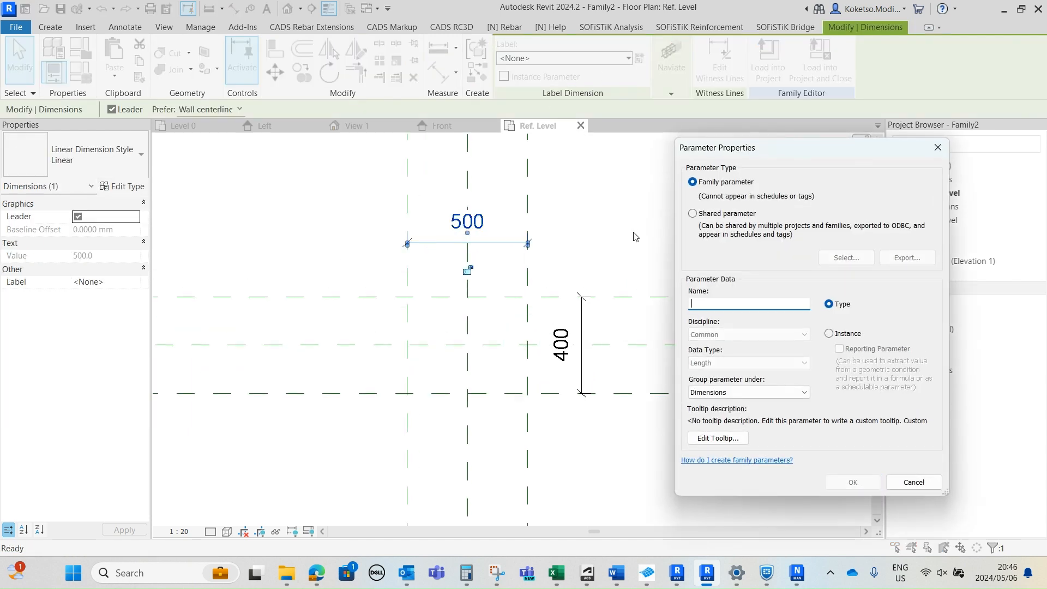
pyautogui.write('WiDTH')
pyautogui.click(853, 482)
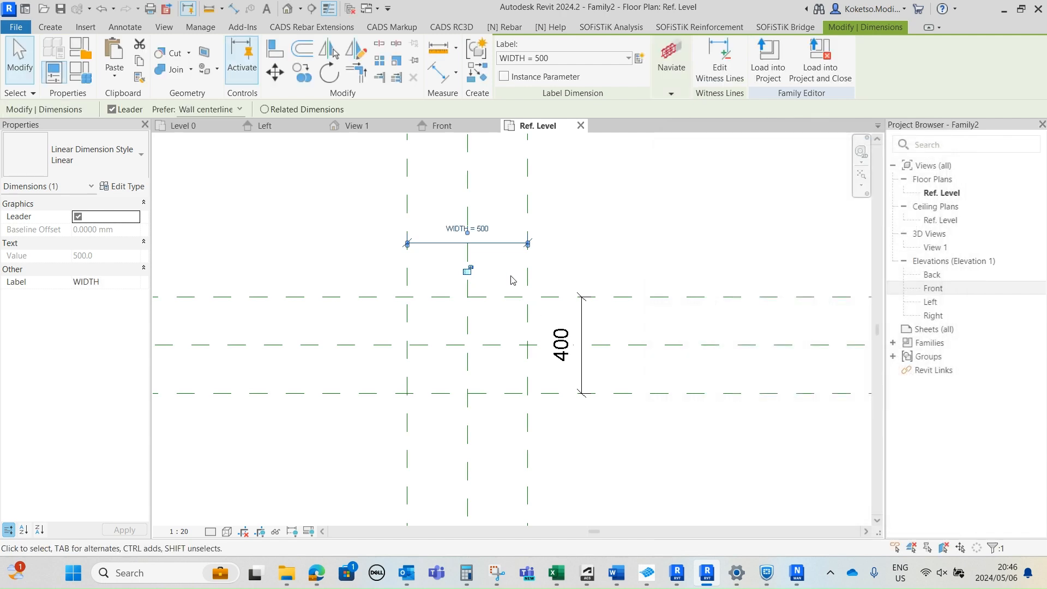
# Step: Label the dimension between the outer horizontal reference planes with a new family type parameter named LENGTH
pyautogui.click(626, 250)
pyautogui.click(582, 327)
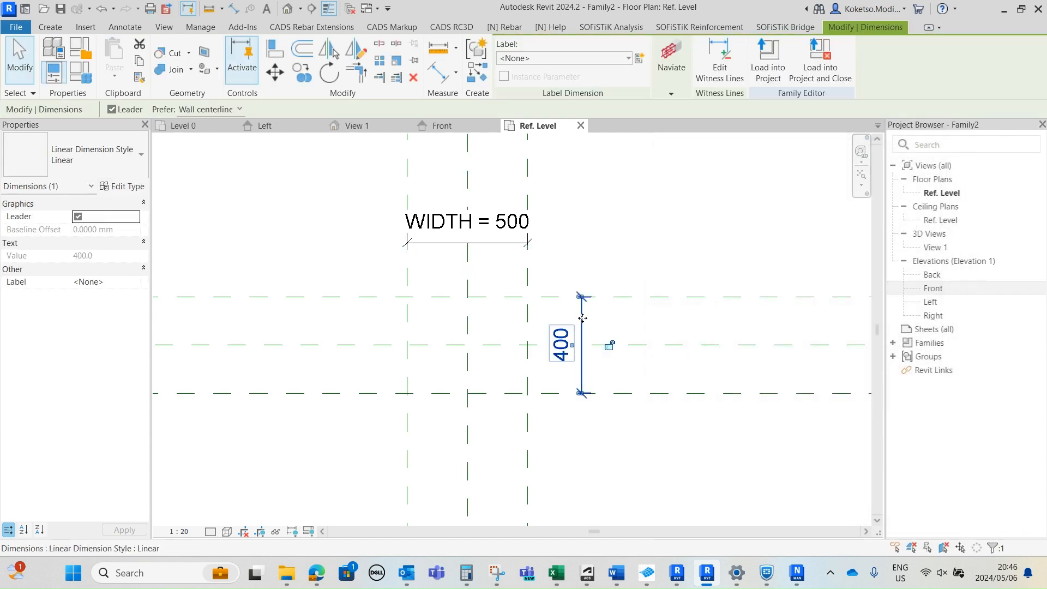
pyautogui.click(637, 58)
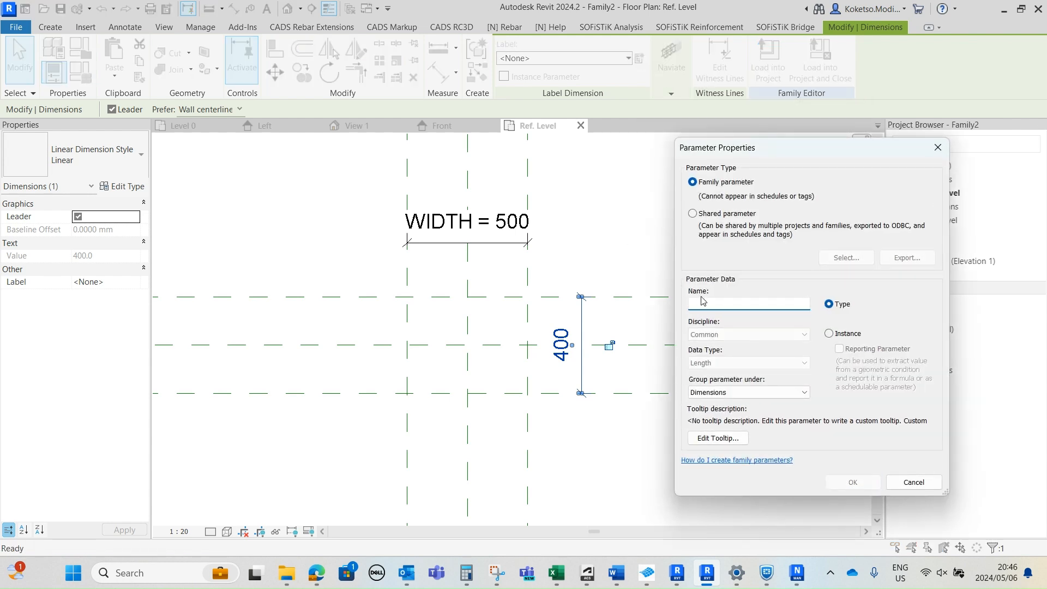
pyautogui.write('LENGTH')
pyautogui.click(852, 483)
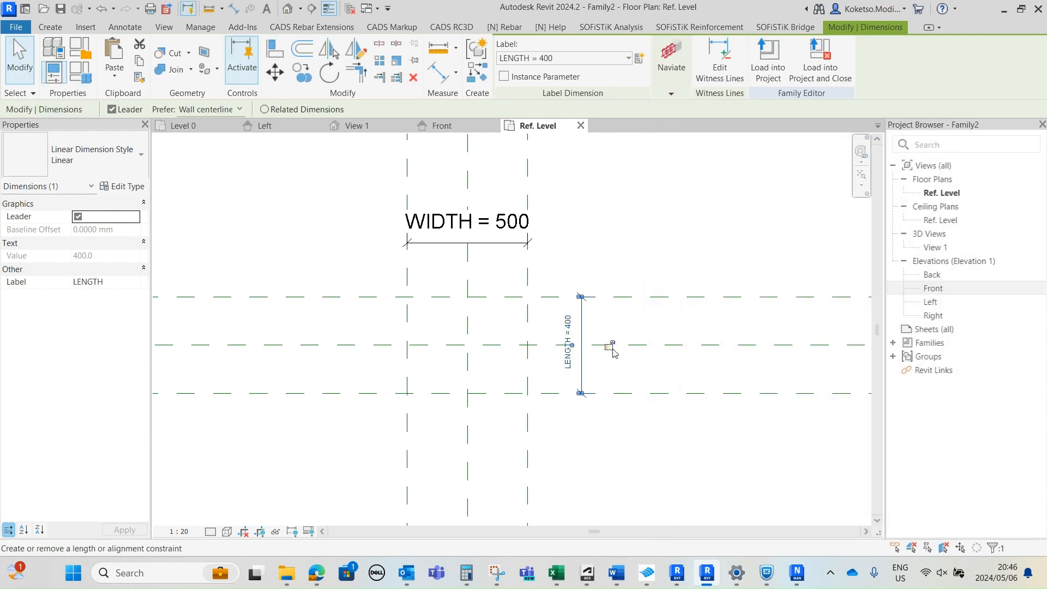
pyautogui.click(460, 361)
# Step: Start an Extrusion and sketch a rectangle snapped to the intersections of the four outer reference planes
pyautogui.scroll(2, 433, 347)
pyautogui.click(52, 31)
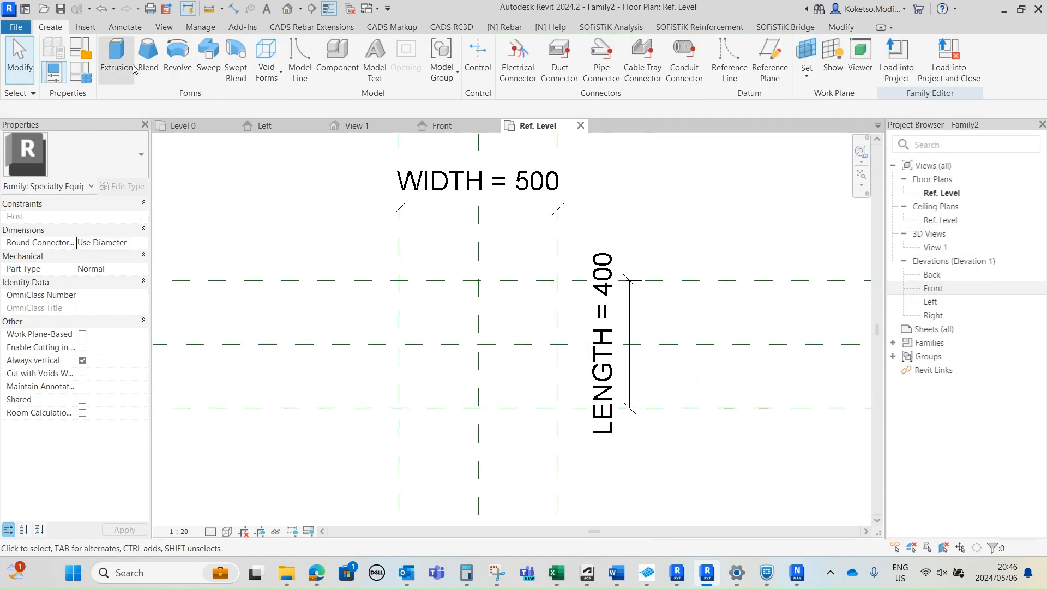
pyautogui.click(116, 58)
pyautogui.click(549, 47)
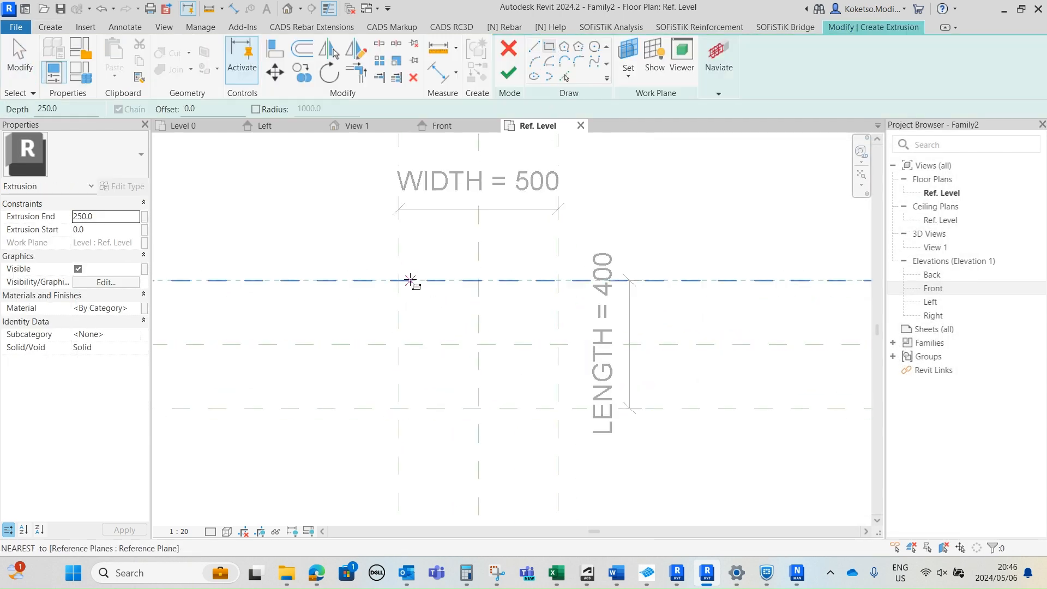
pyautogui.click(399, 280)
pyautogui.click(558, 408)
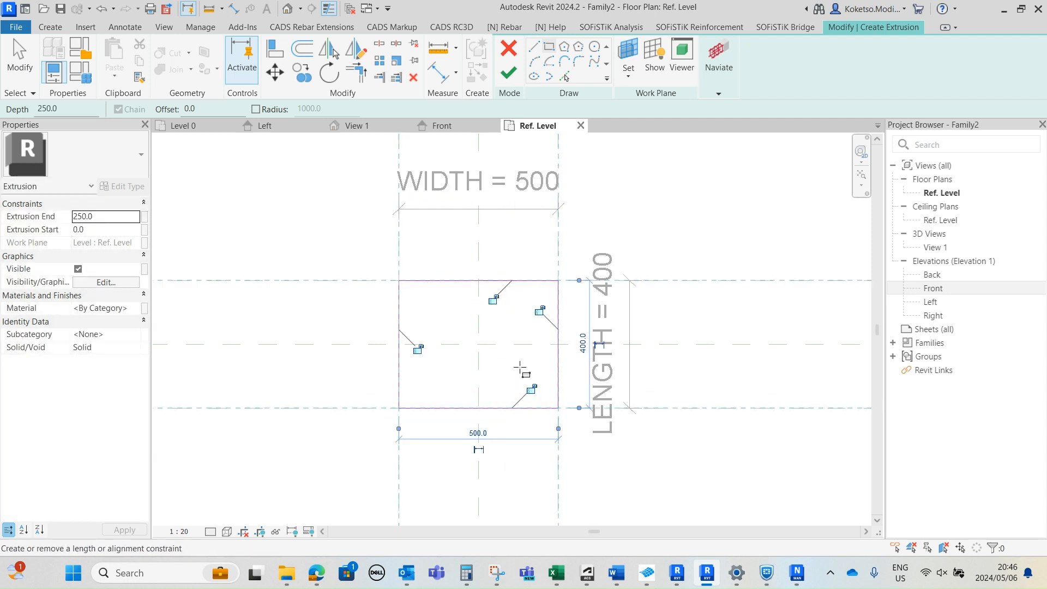
pyautogui.press('Escape')
pyautogui.press('Escape')
# Step: Assign the library material Metal to the extrusion and finish its sketch
pyautogui.click(127, 308)
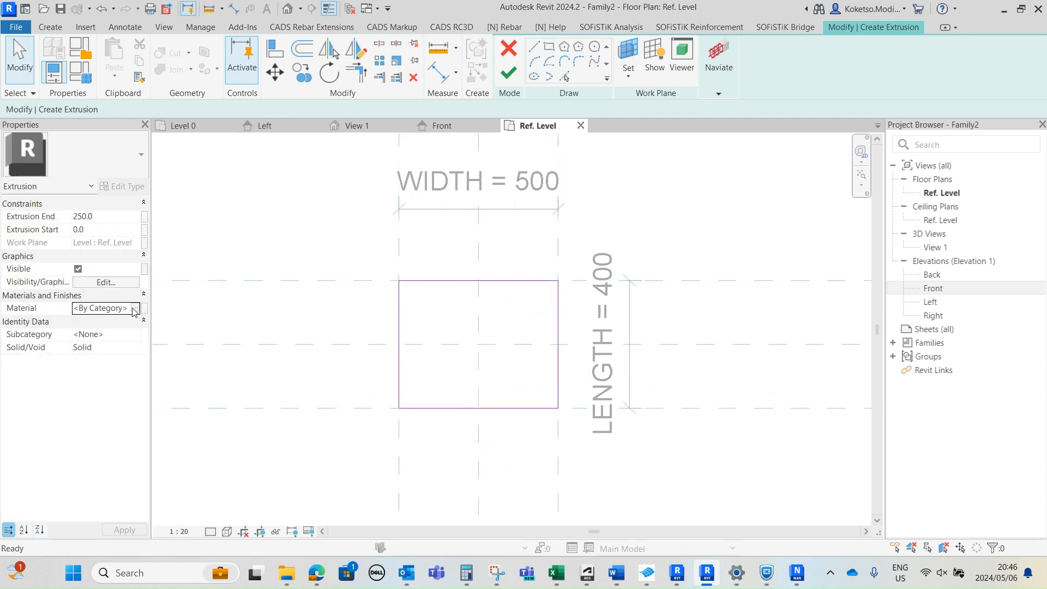
pyautogui.click(135, 308)
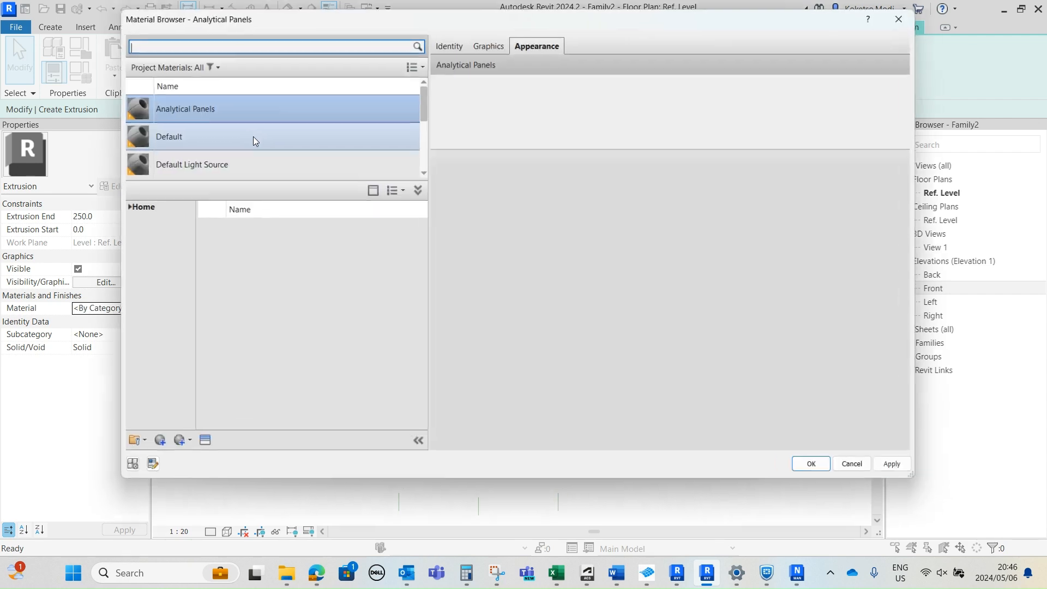
pyautogui.write('ETAL')
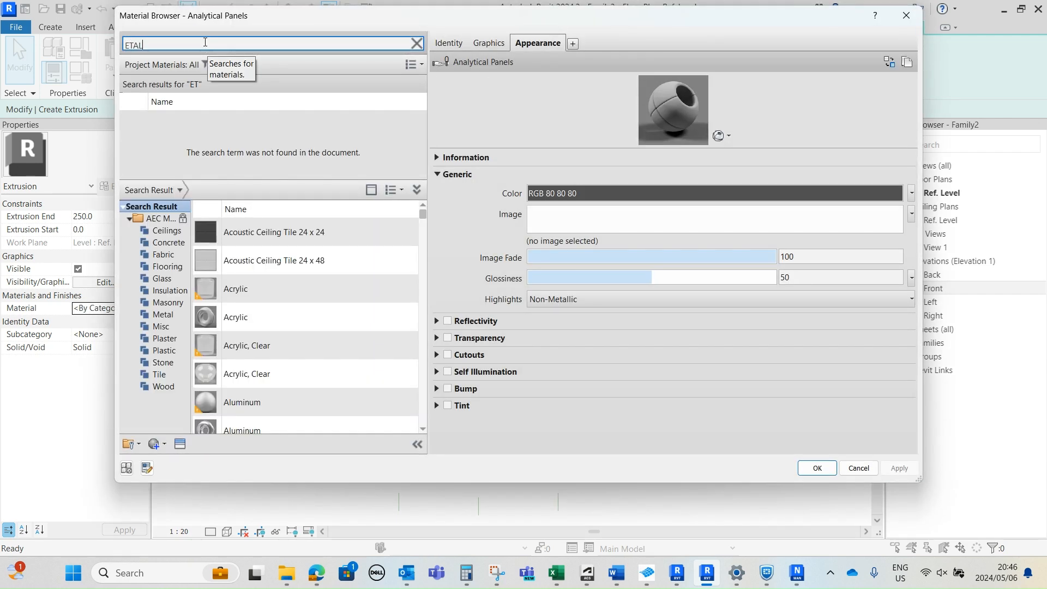
pyautogui.moveTo(424, 220); pyautogui.dragTo(427, 292)
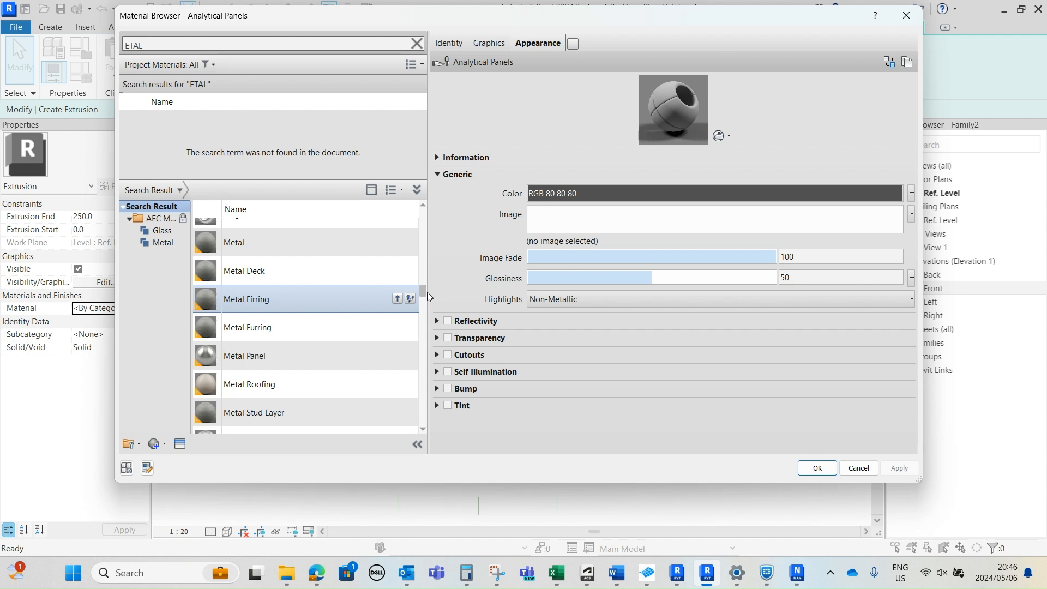
pyautogui.scroll(1, 323, 297)
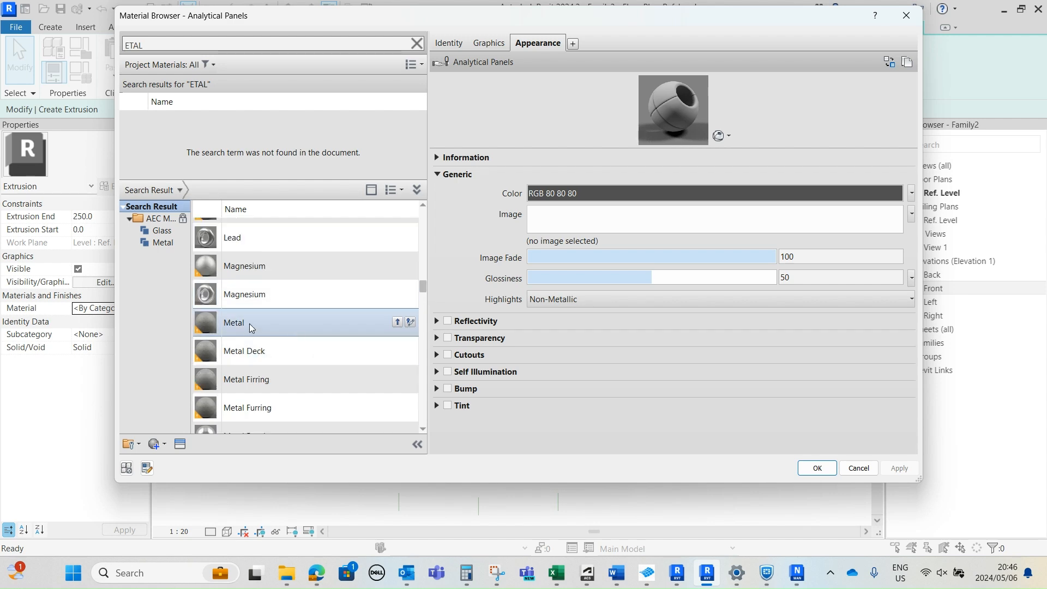
pyautogui.click(394, 323)
pyautogui.click(898, 468)
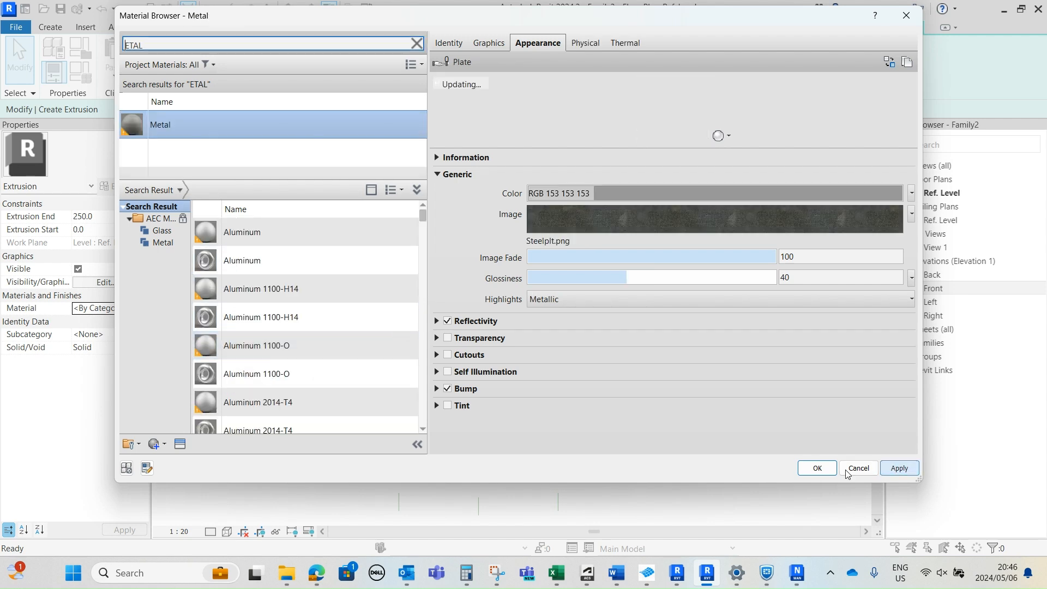
pyautogui.click(817, 468)
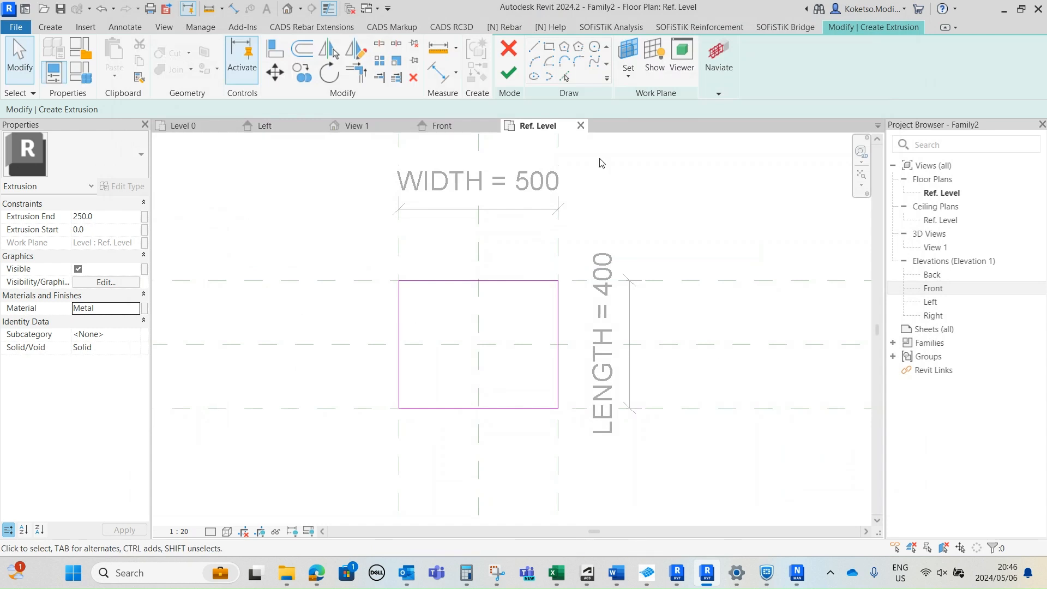
pyautogui.click(509, 74)
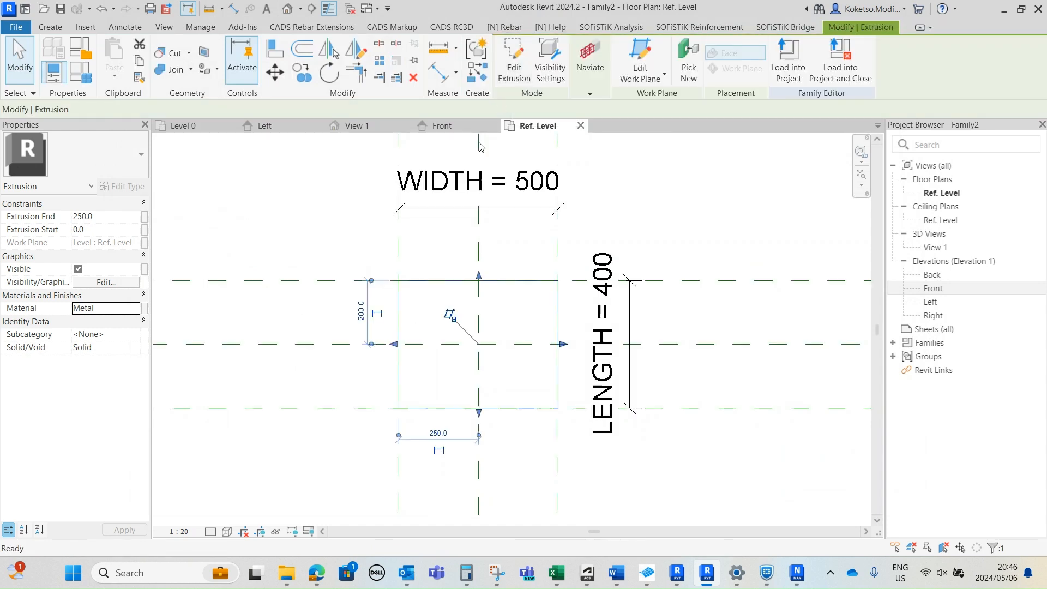
# Step: In the Front elevation, stretch the extrusion's top face down to the upper horizontal reference plane and lock it there
pyautogui.click(443, 126)
pyautogui.moveTo(486, 266); pyautogui.dragTo(487, 347)
pyautogui.click(527, 331)
pyautogui.click(532, 424)
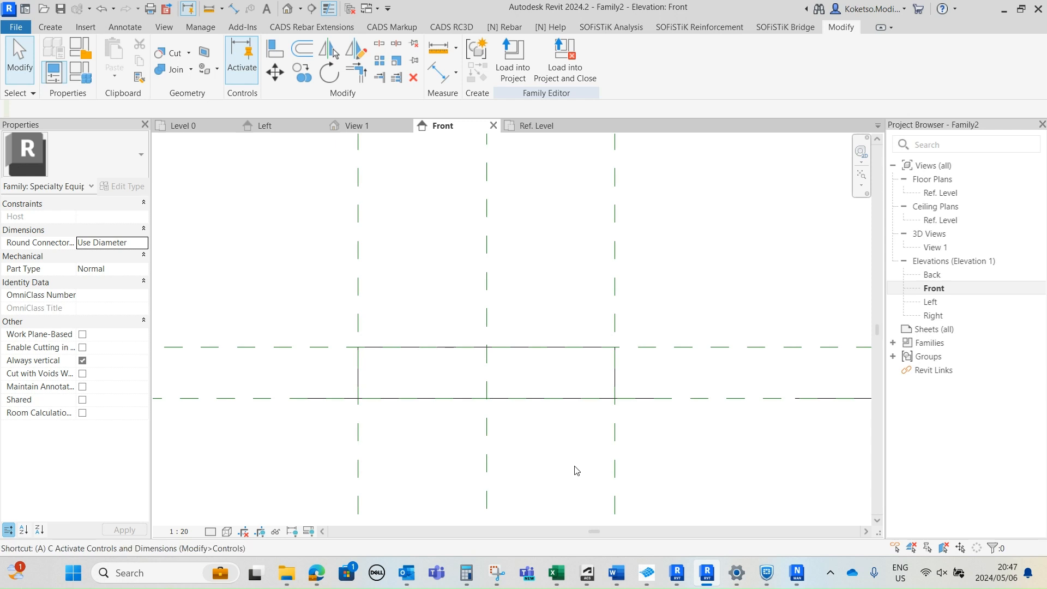
# Step: Align the extrusion's bottom face with Ref. Level and lock the alignment
pyautogui.press('l')
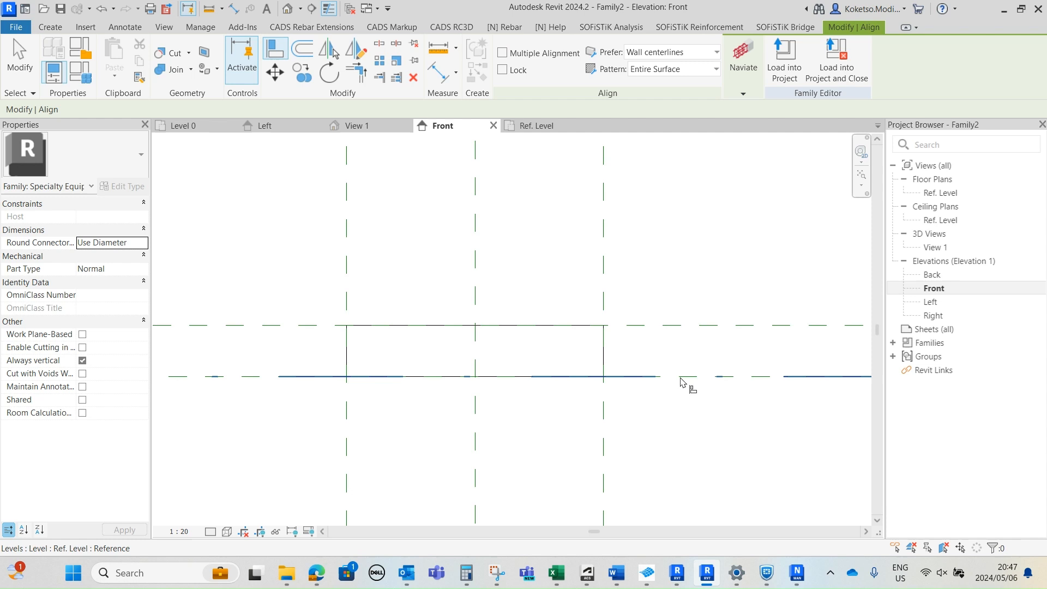
pyautogui.click(676, 380)
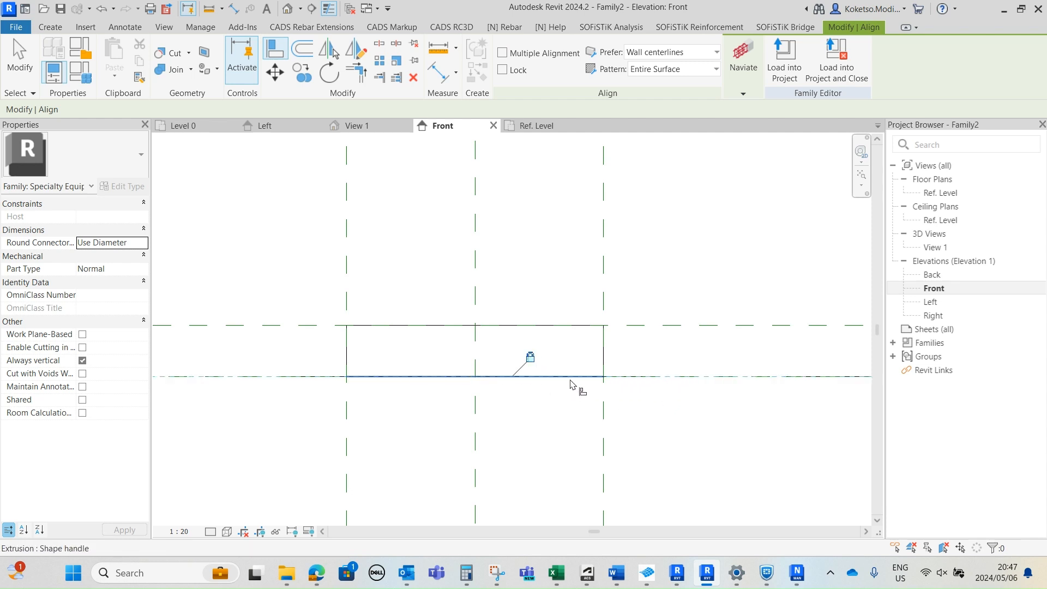
pyautogui.scroll(-2, 485, 336)
pyautogui.press('Escape')
pyautogui.press('Escape')
# Step: Add an aligned dimension between the upper horizontal reference plane and Ref. Level, beside the extrusion
pyautogui.moveTo(550, 354); pyautogui.dragTo(514, 354, button='middle')
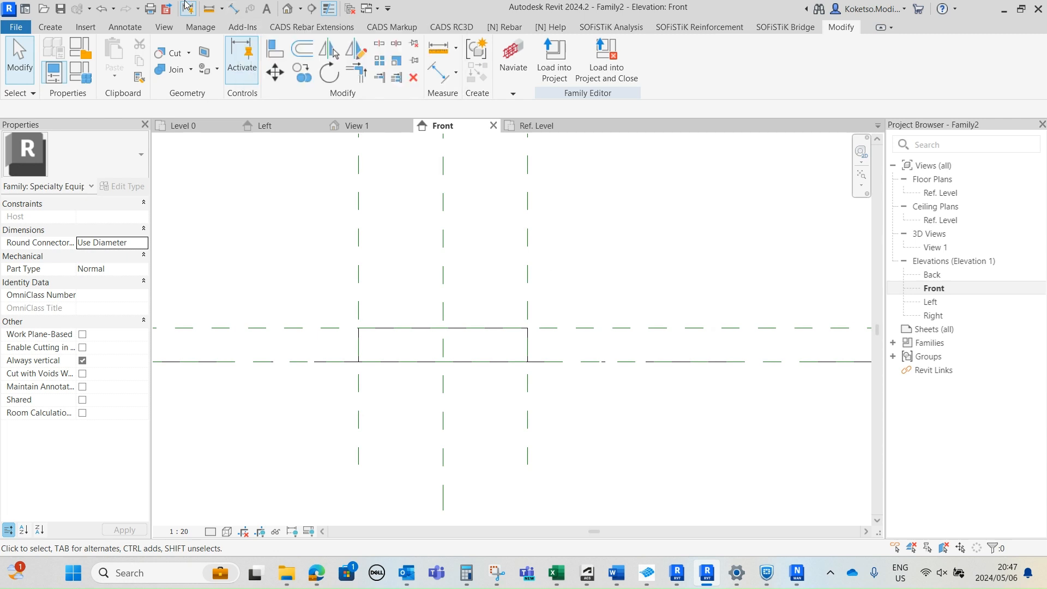
pyautogui.click(234, 9)
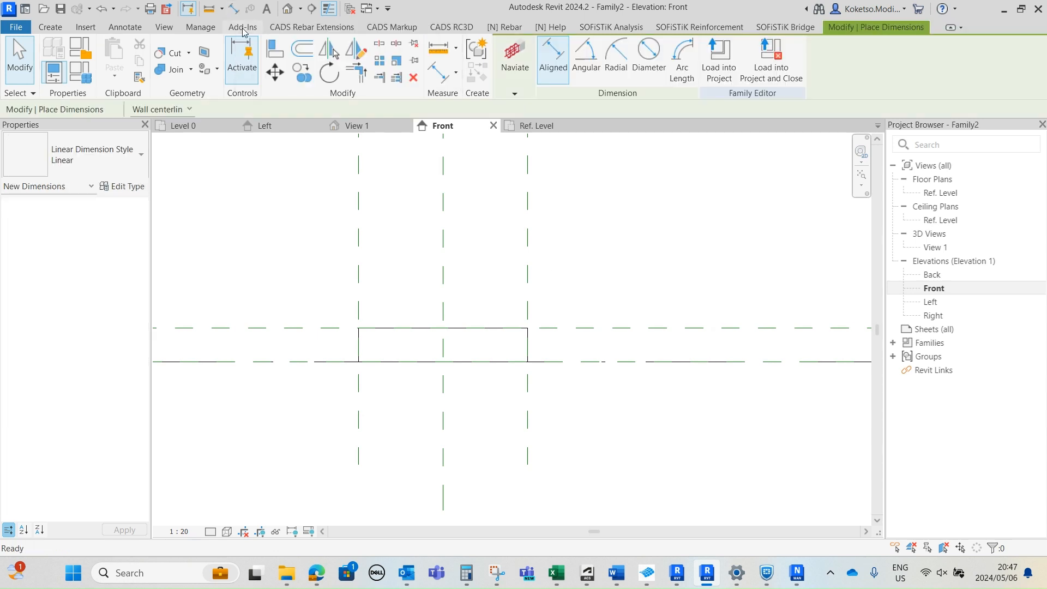
pyautogui.click(624, 329)
pyautogui.click(622, 362)
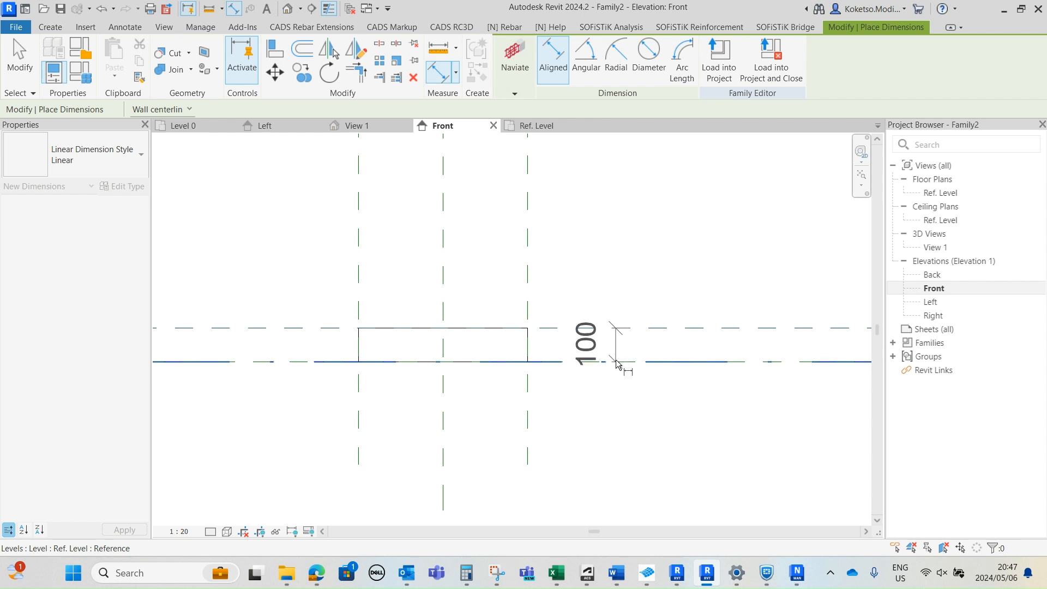
pyautogui.click(652, 220)
pyautogui.press('Escape')
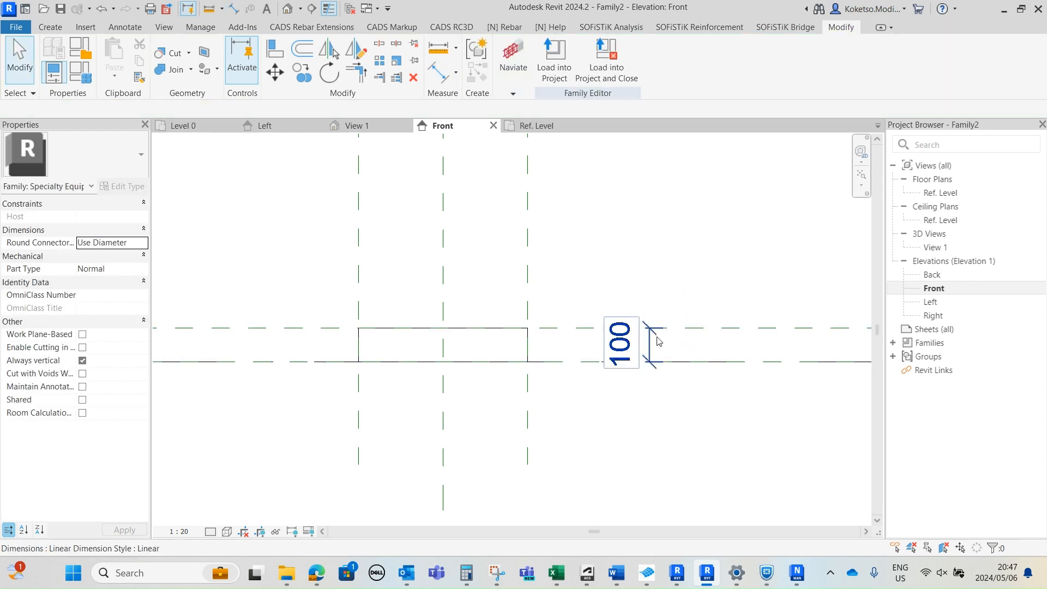
# Step: Label the extrusion's height dimension with a new family type parameter named THICKNESS
pyautogui.click(649, 329)
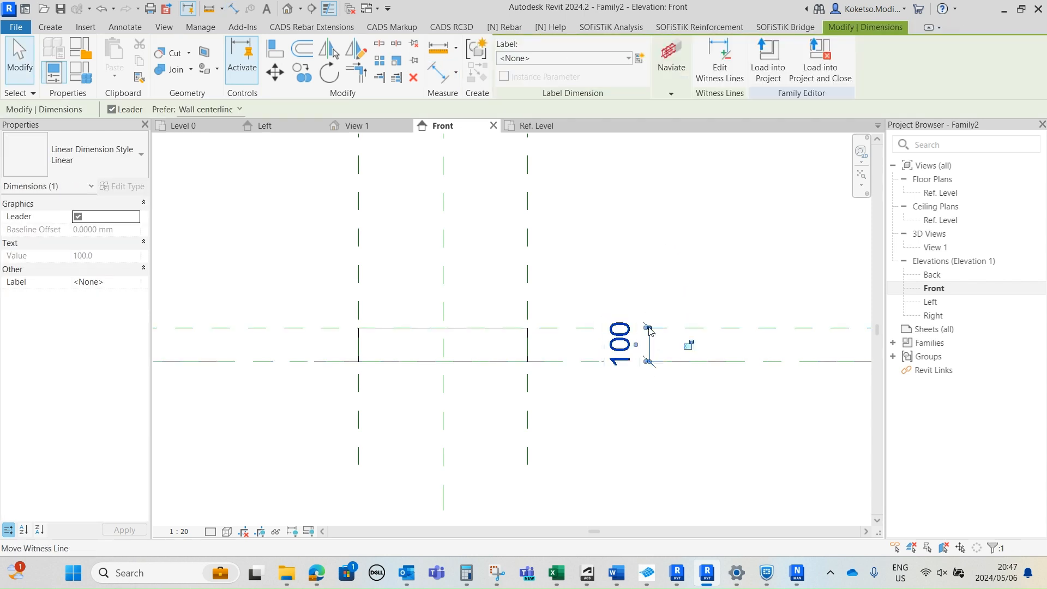
pyautogui.click(639, 64)
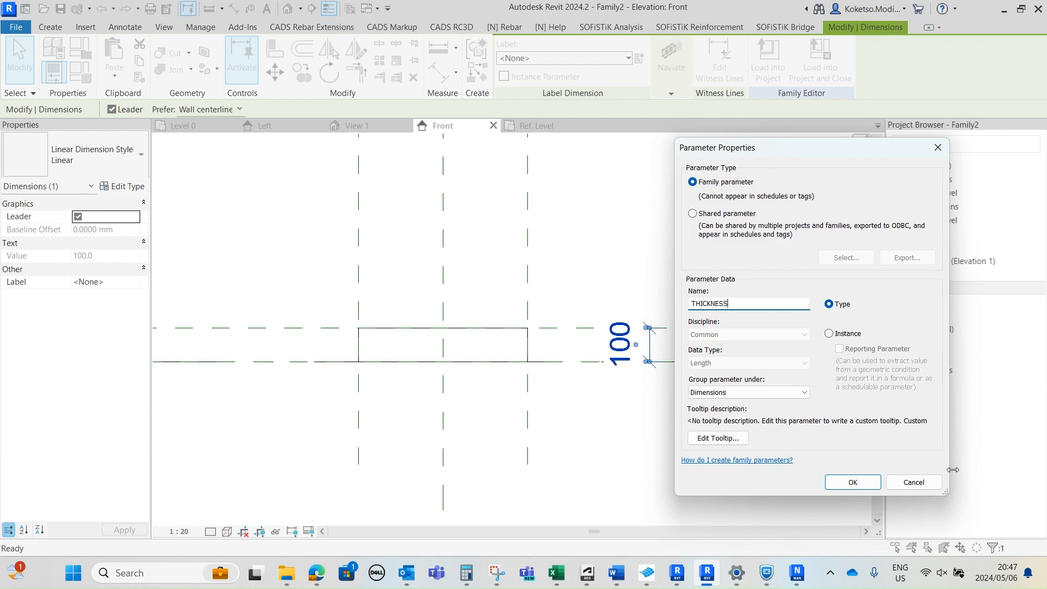
pyautogui.click(854, 483)
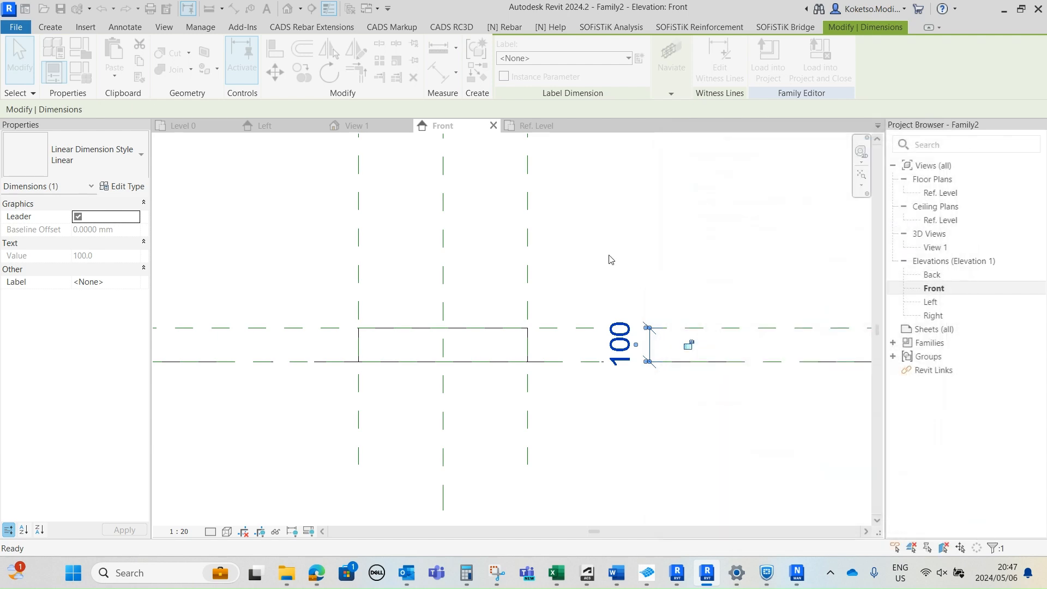
pyautogui.click(687, 344)
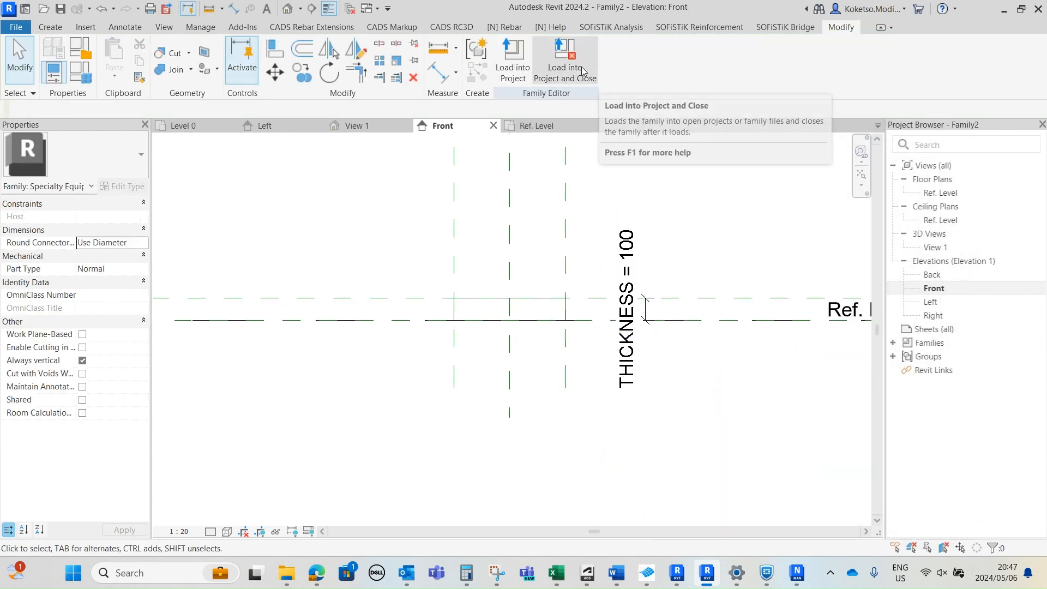
# Step: Load the family into the project, closing it without saving, and place one instance at the grid intersection on Level 0
pyautogui.click(565, 60)
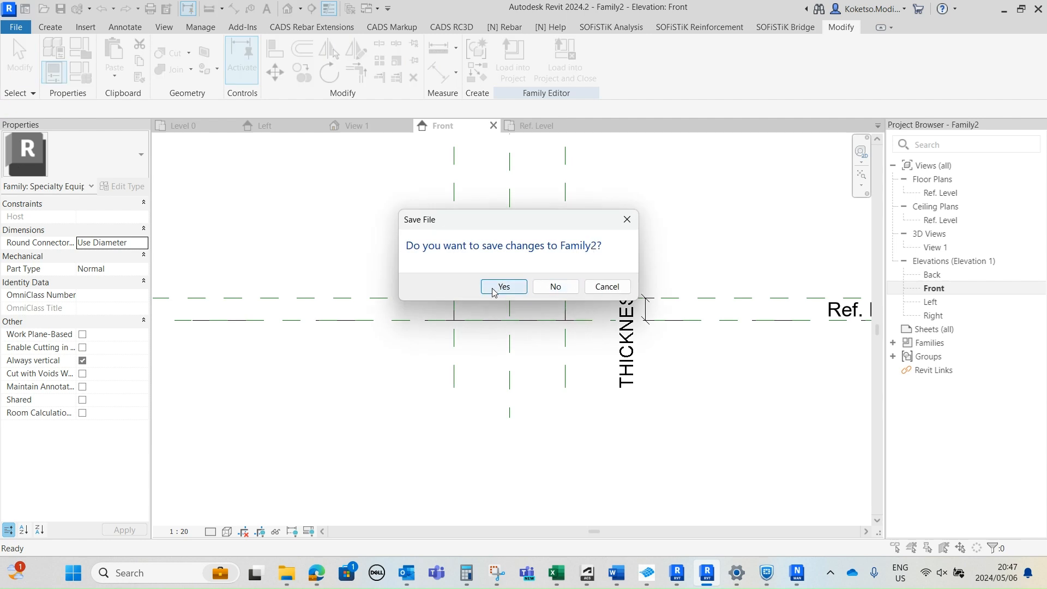
pyautogui.click(556, 287)
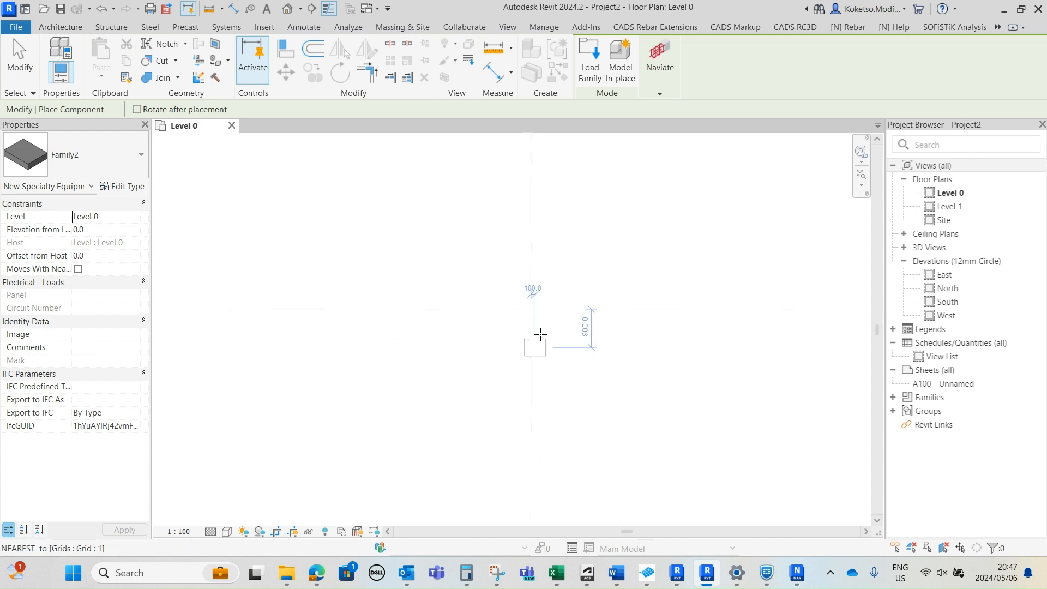
pyautogui.click(483, 304)
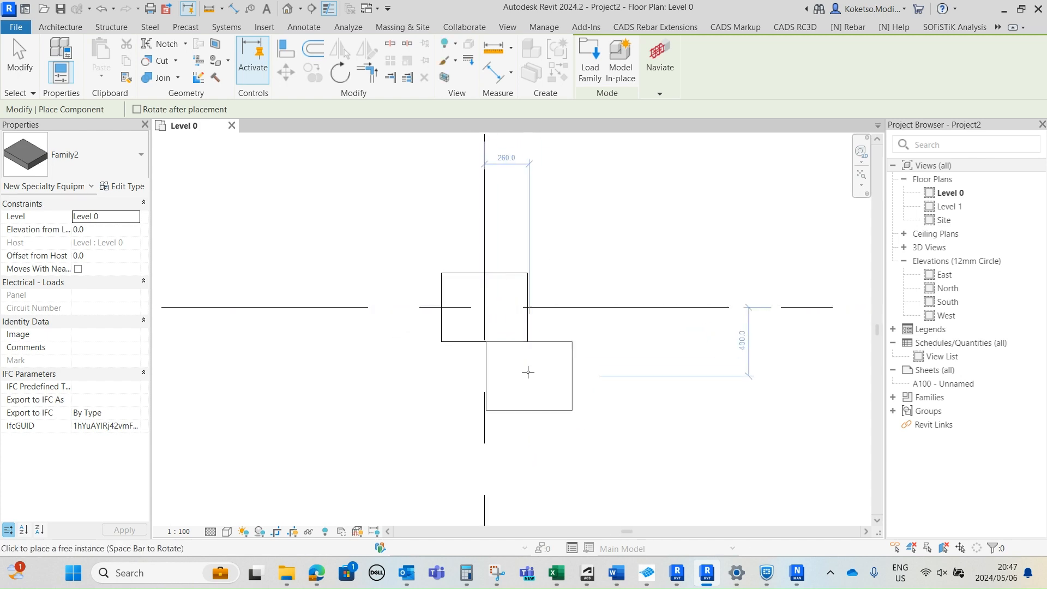
pyautogui.press('Escape')
pyautogui.press('Escape')
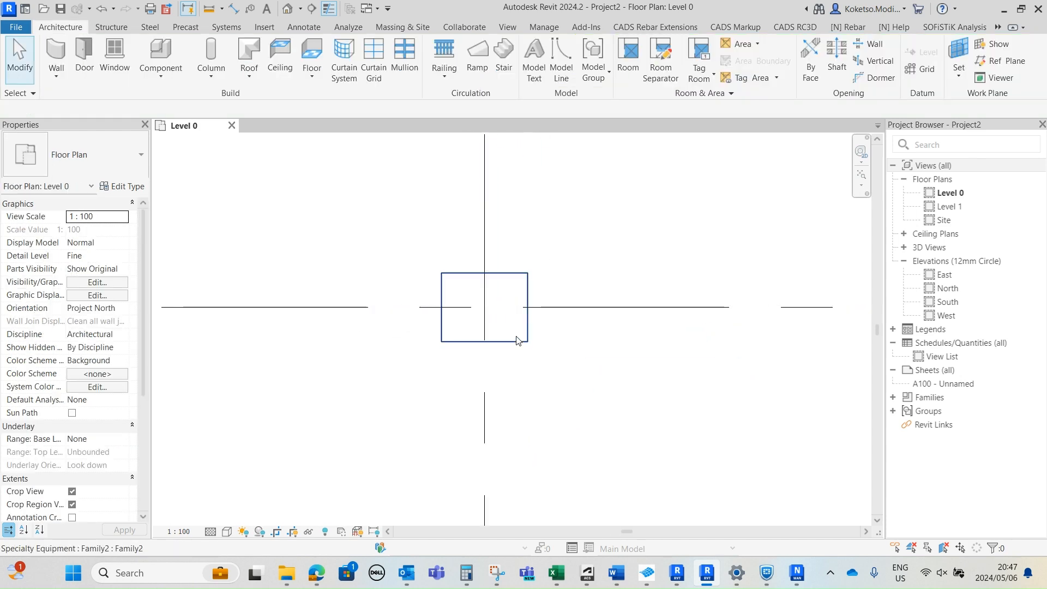
# Step: Inspect the placed family instance in the South elevation, then return to the Level 0 floor plan
pyautogui.click(517, 339)
pyautogui.scroll(-3, 513, 262)
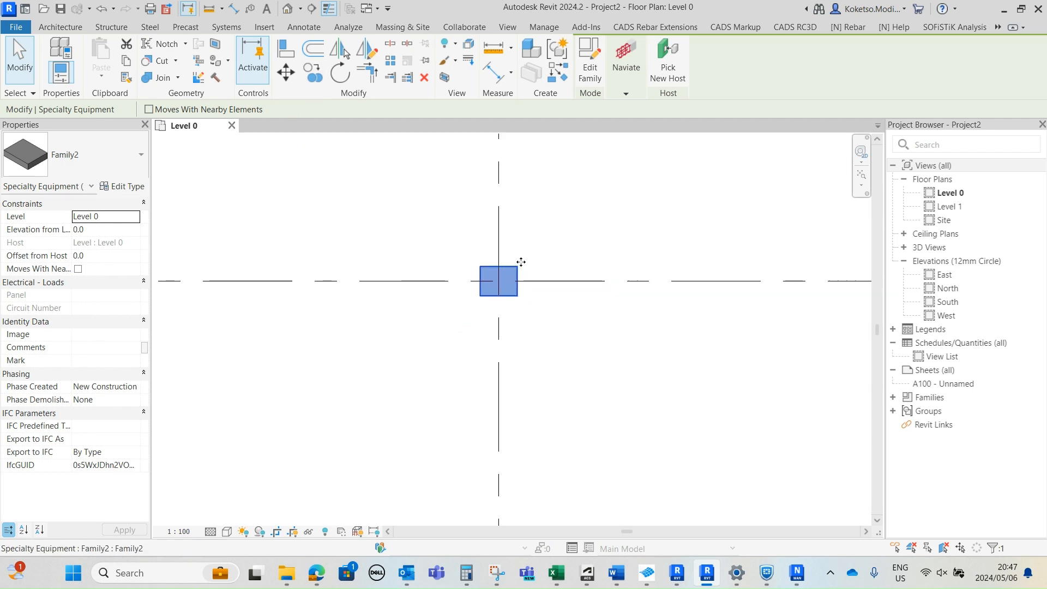
pyautogui.doubleClick(948, 302)
pyautogui.scroll(3, 518, 480)
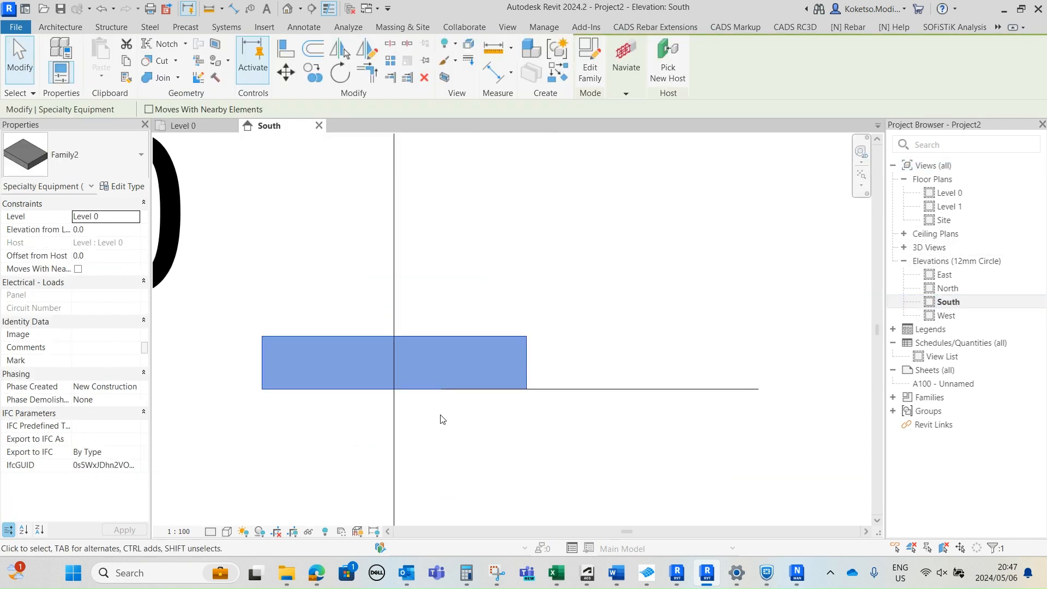
pyautogui.click(500, 414)
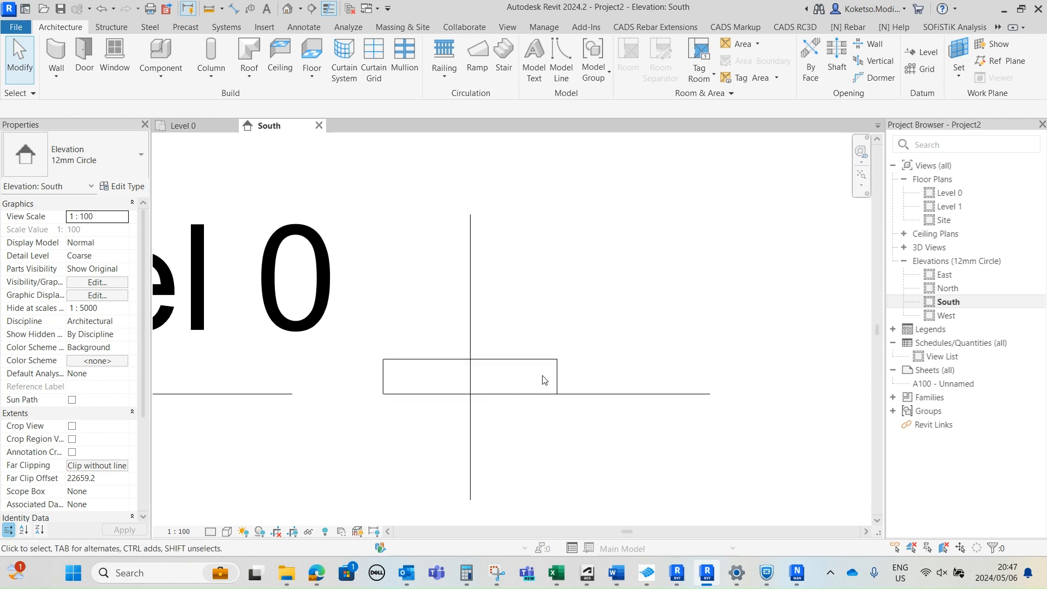
pyautogui.click(217, 124)
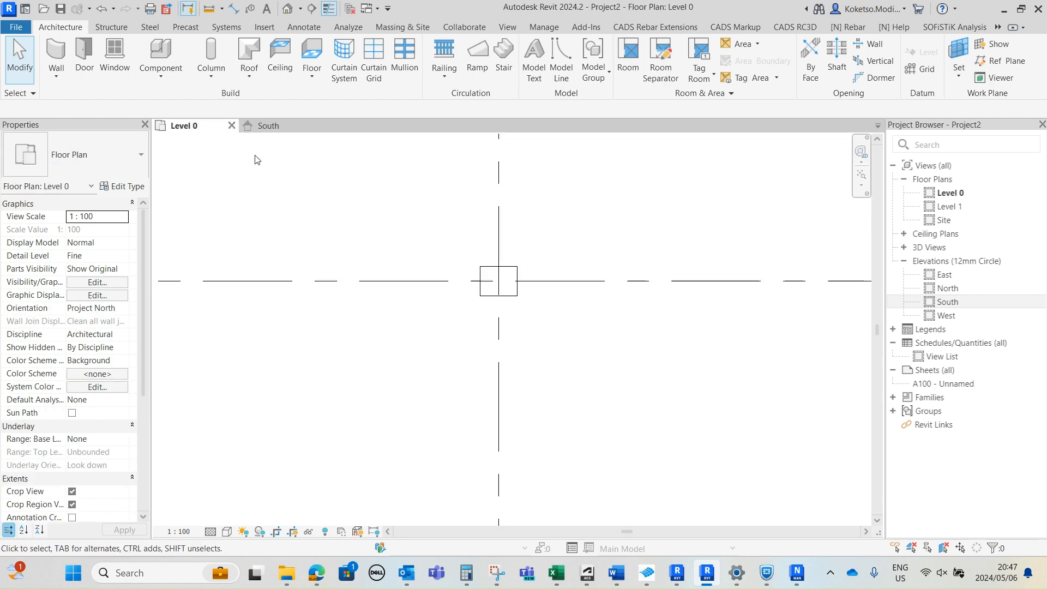
pyautogui.moveTo(495, 265); pyautogui.dragTo(513, 294, button='middle')
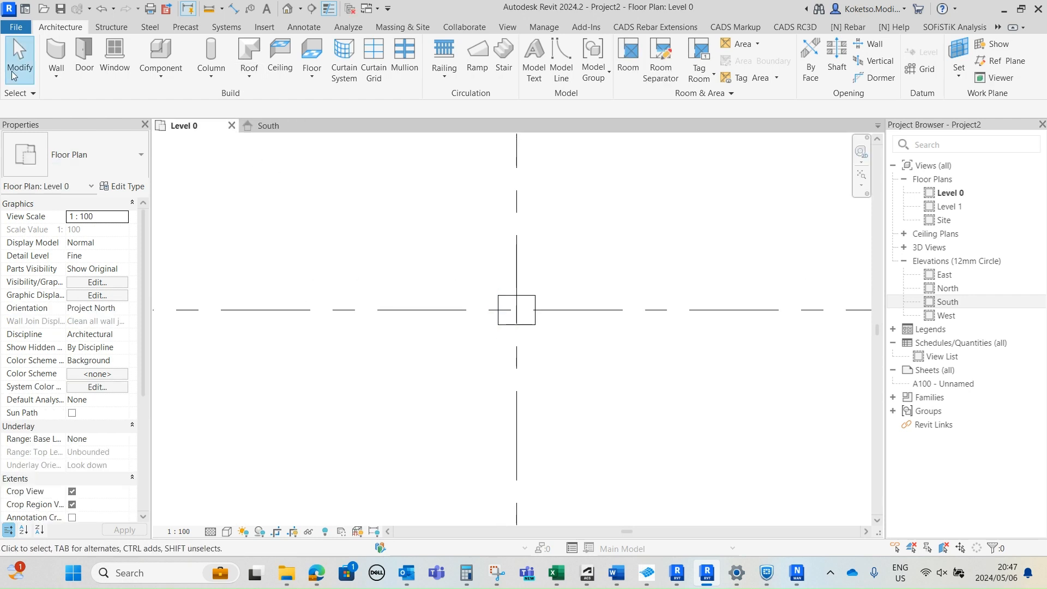
# Step: Create a new family from the Metric Specialty Equipment template
pyautogui.click(16, 27)
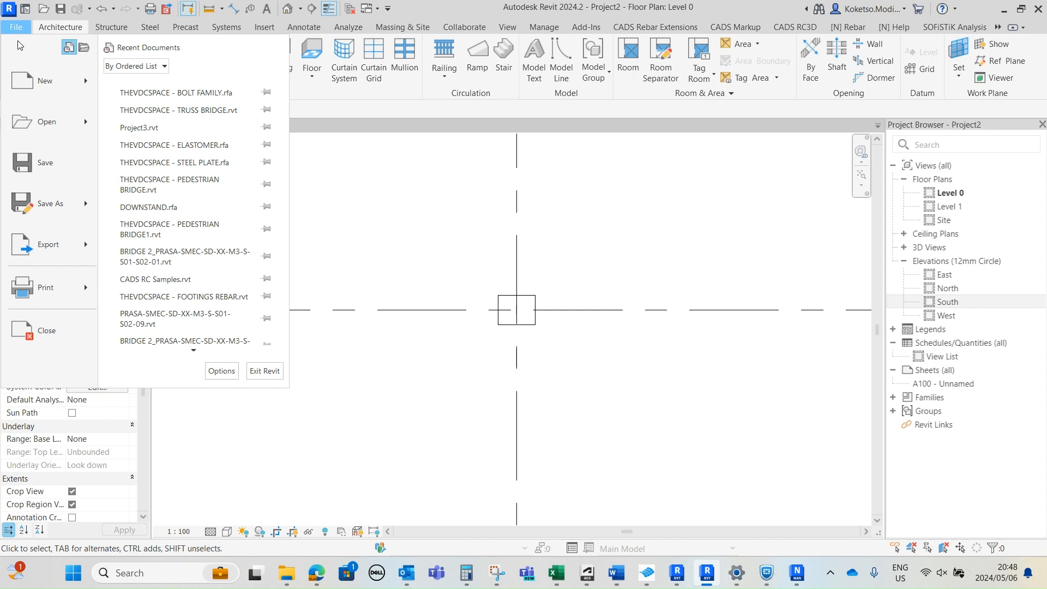
pyautogui.moveTo(60, 84)
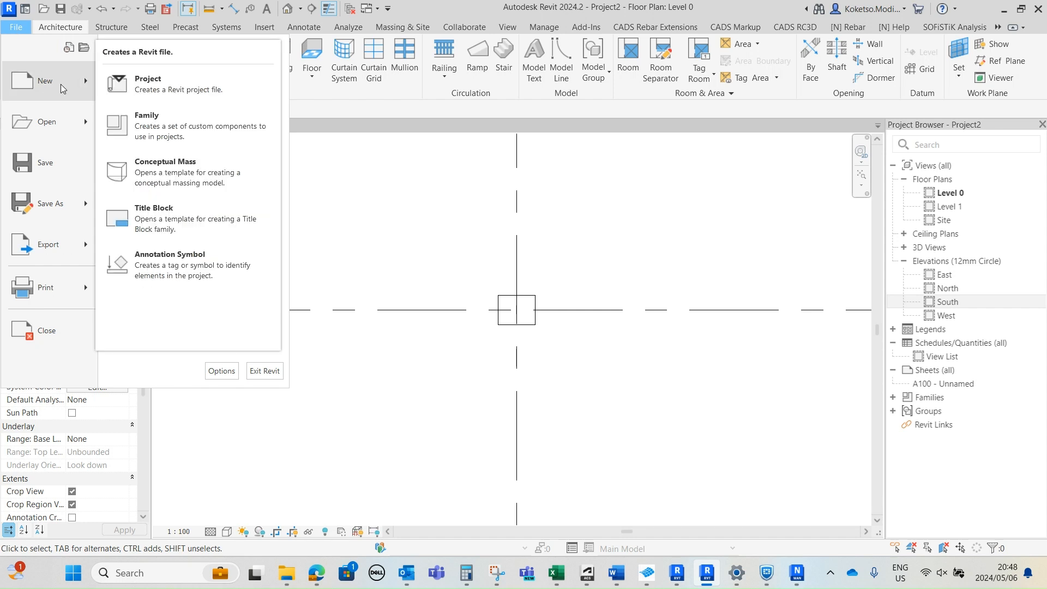
pyautogui.click(184, 128)
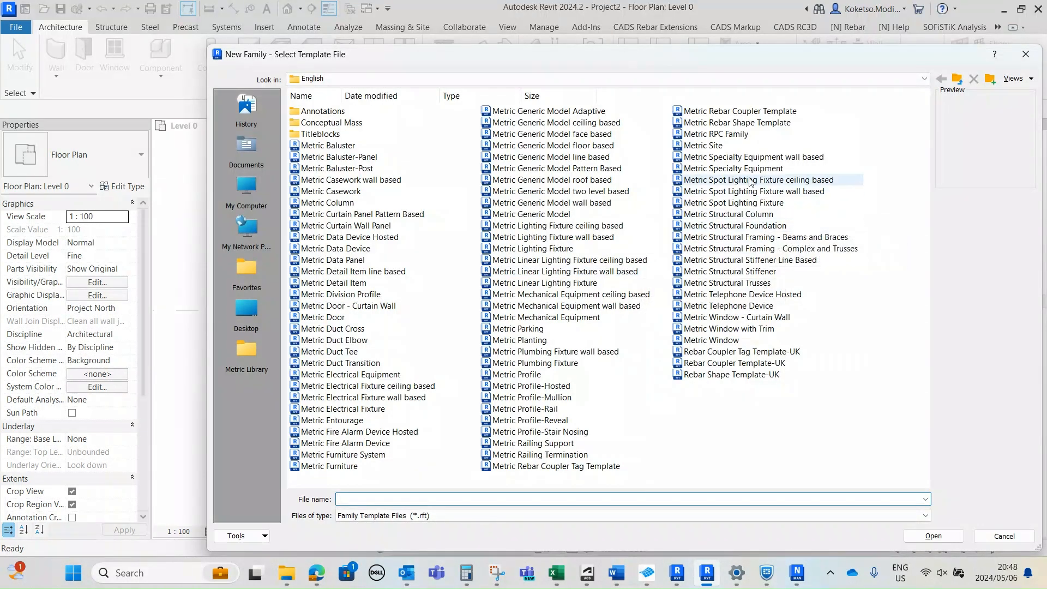
pyautogui.click(728, 169)
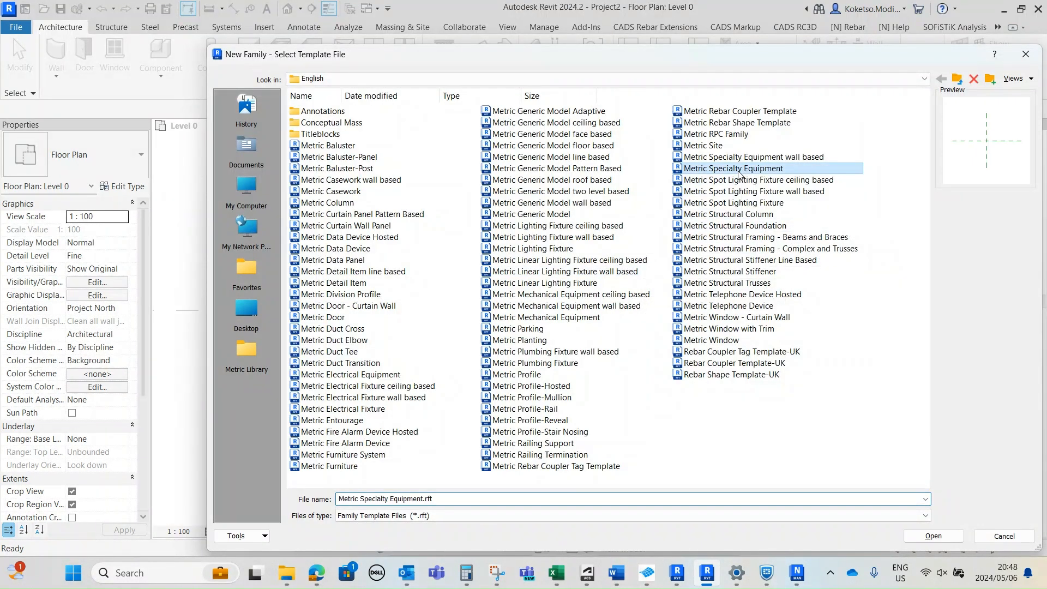
pyautogui.click(917, 540)
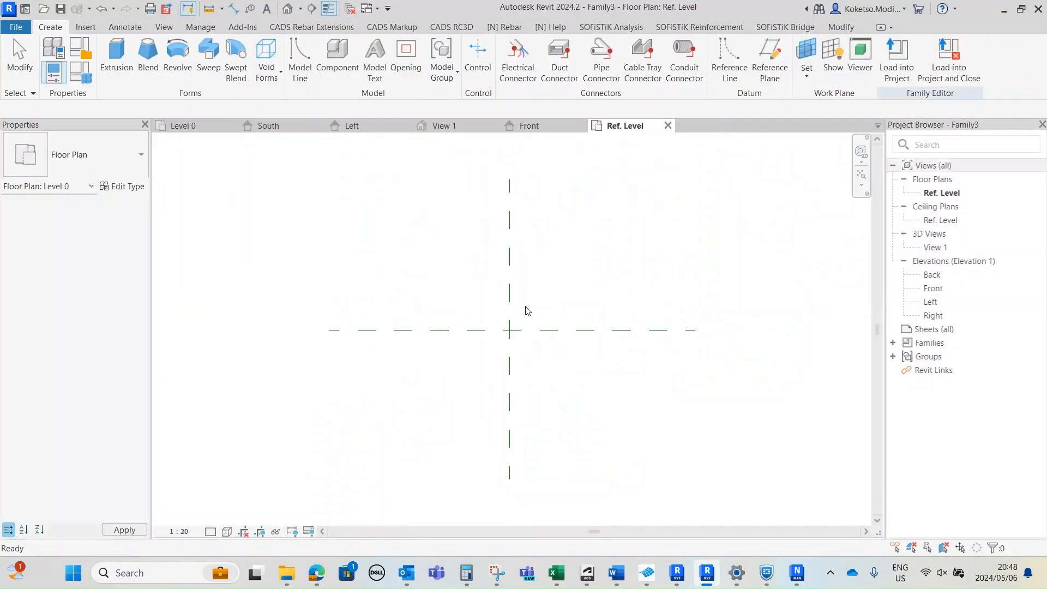
pyautogui.scroll(3, 525, 347)
pyautogui.moveTo(494, 300); pyautogui.dragTo(495, 319, button='middle')
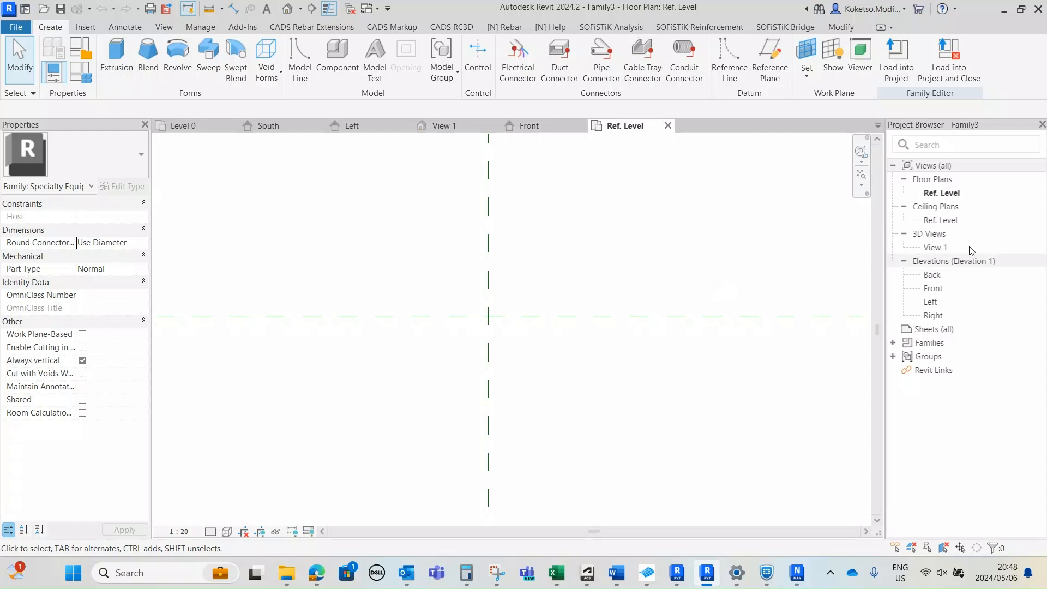
# Step: In the Front elevation, draw a horizontal reference plane below Ref. Level, spanning roughly the width of the level line
pyautogui.doubleClick(933, 288)
pyautogui.scroll(1, 538, 349)
pyautogui.moveTo(499, 413); pyautogui.dragTo(531, 301, button='middle')
pyautogui.click(768, 72)
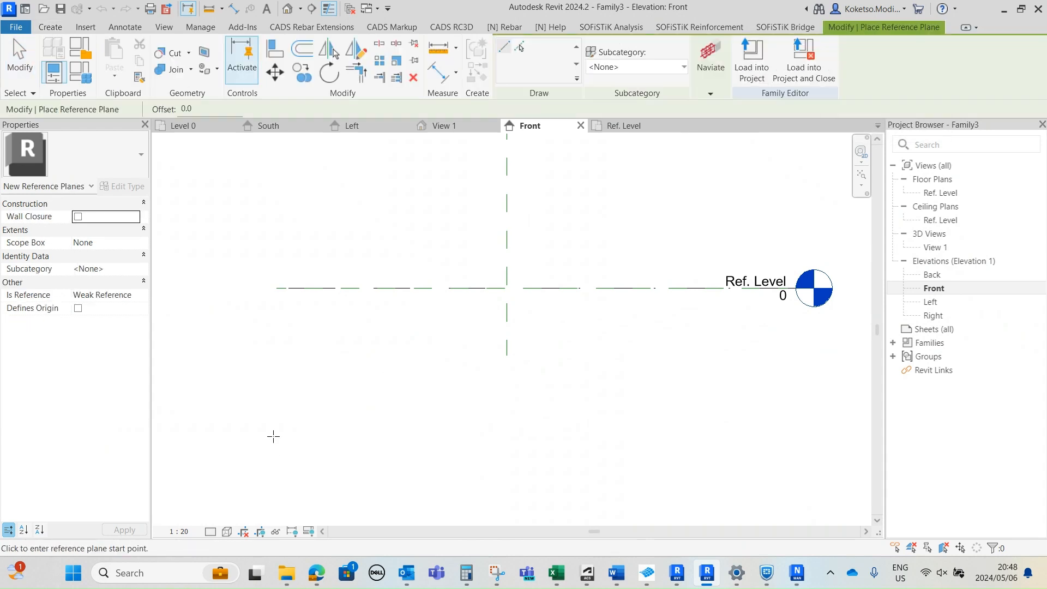
pyautogui.click(271, 398)
pyautogui.click(828, 397)
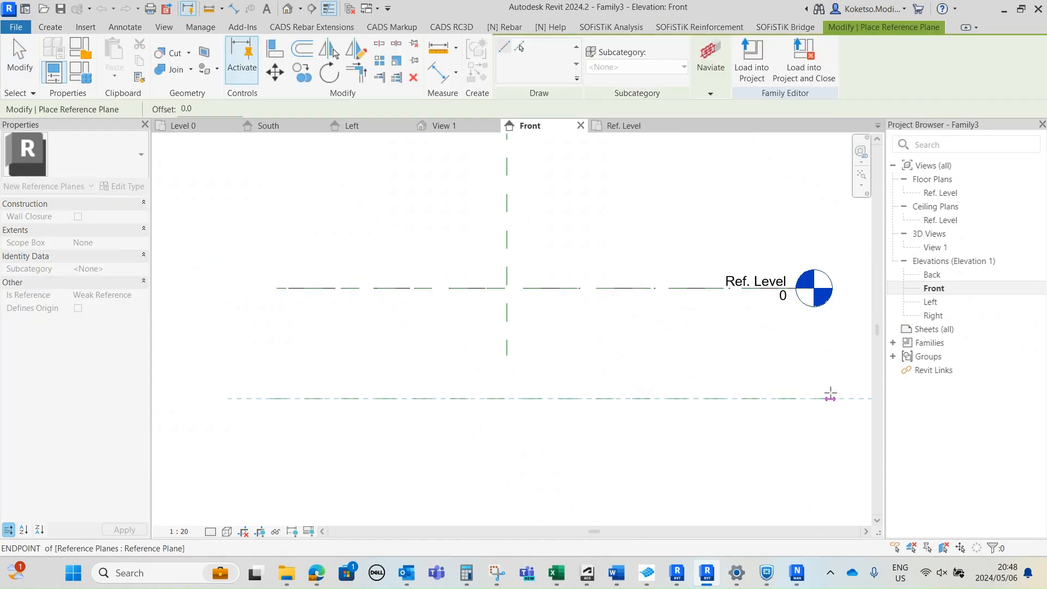
pyautogui.press('Escape')
pyautogui.press('Escape')
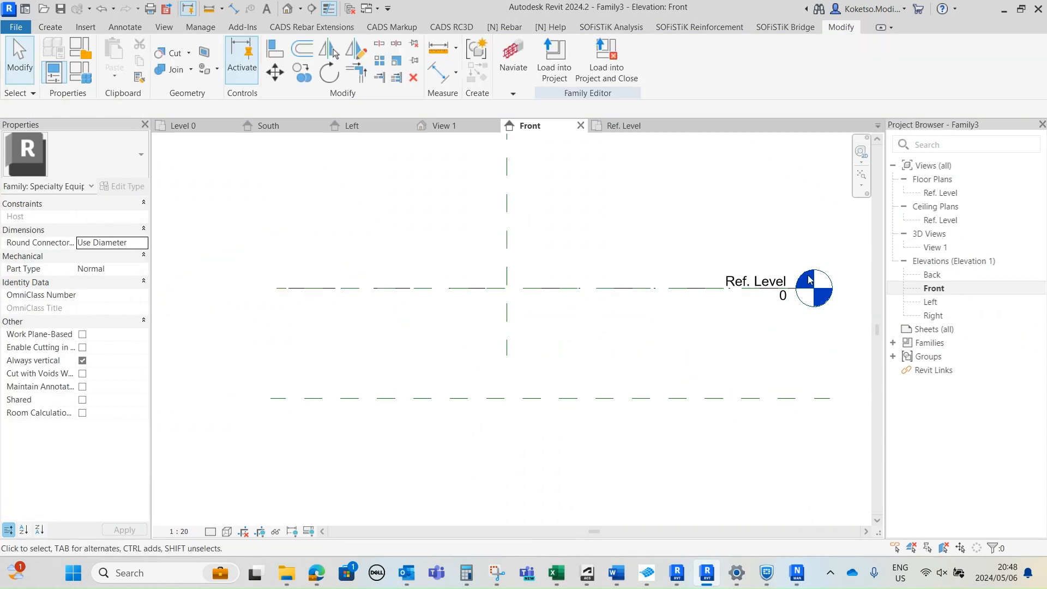
# Step: Set the distance between the lower reference plane and Ref. Level to 200 mm
pyautogui.click(547, 400)
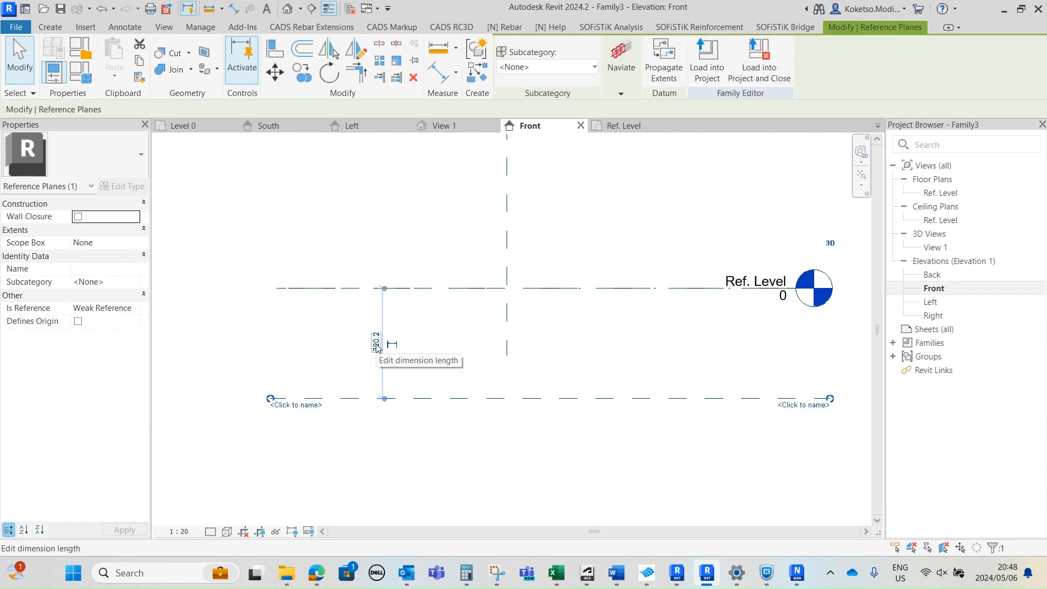
pyautogui.click(376, 344)
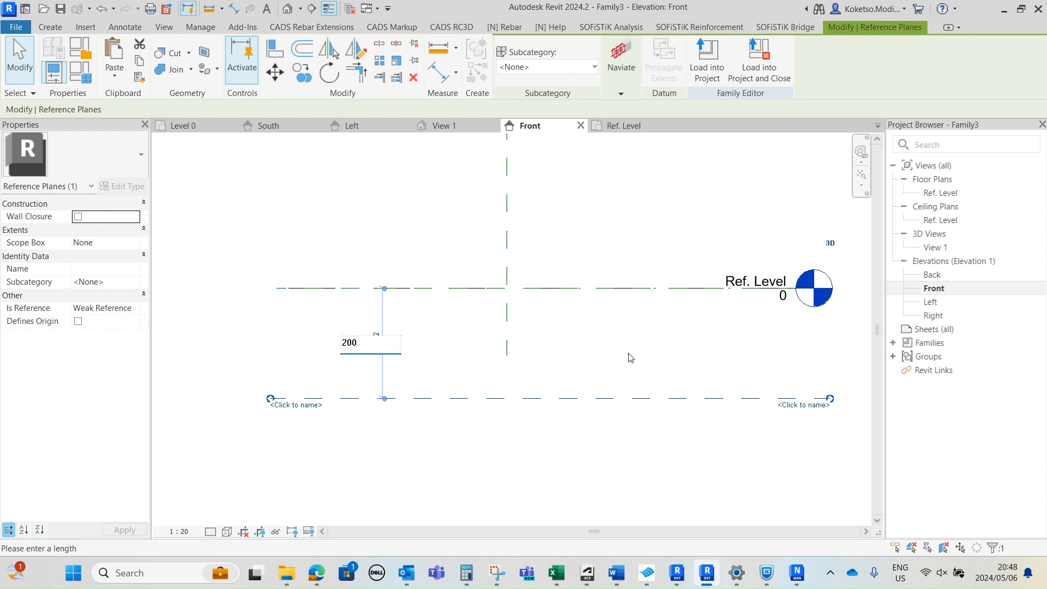
pyautogui.press('Return')
pyautogui.scroll(3, 518, 280)
pyautogui.click(511, 331)
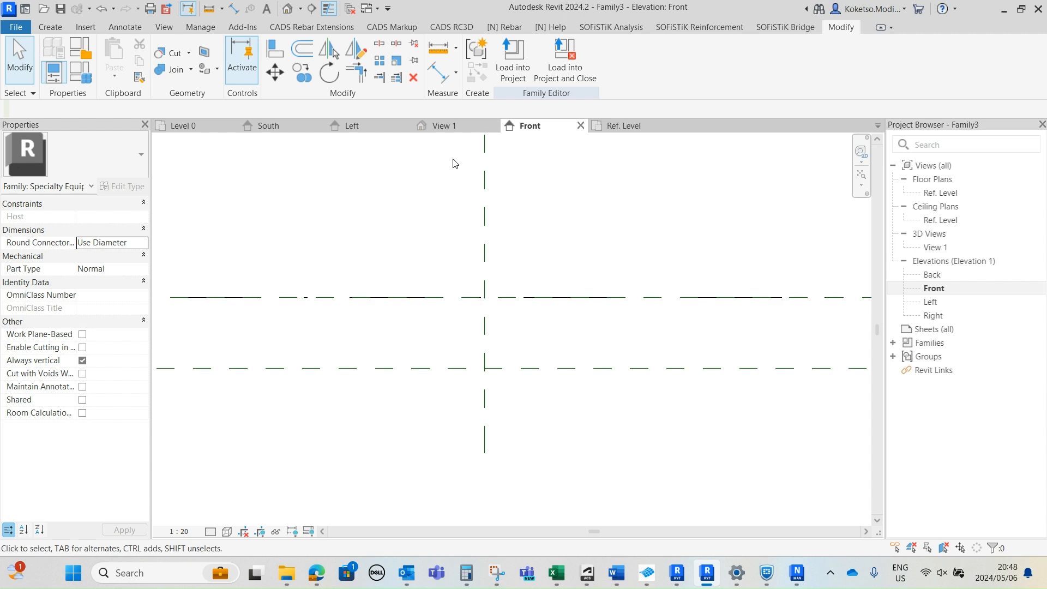
# Step: Start an extrusion in the Ref. Level plan and sketch a six-sided circumscribed polygon with a 20 mm radius, centred on the reference plane intersection
pyautogui.click(624, 128)
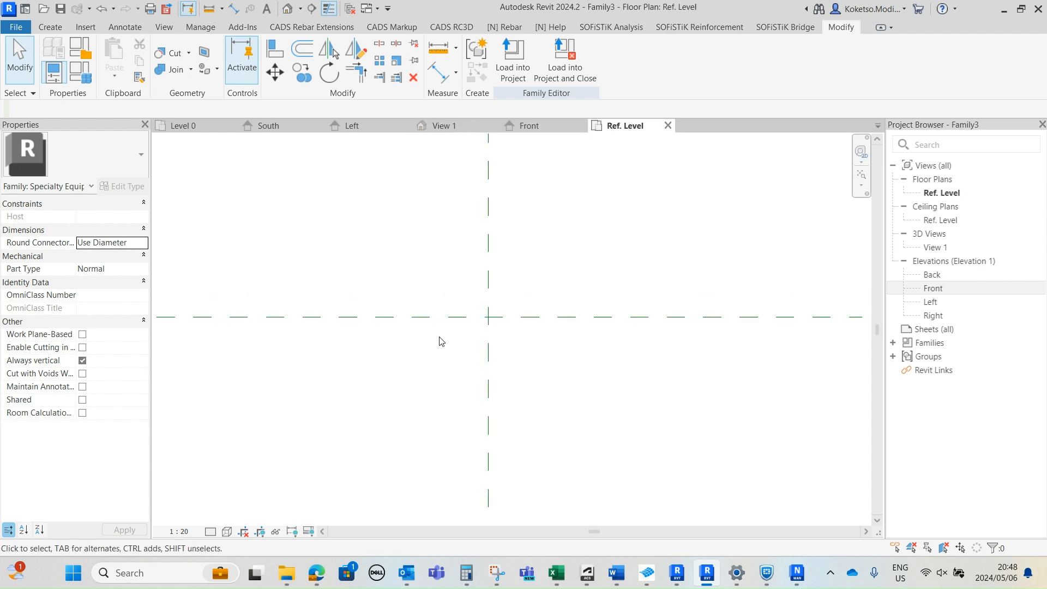
pyautogui.click(47, 30)
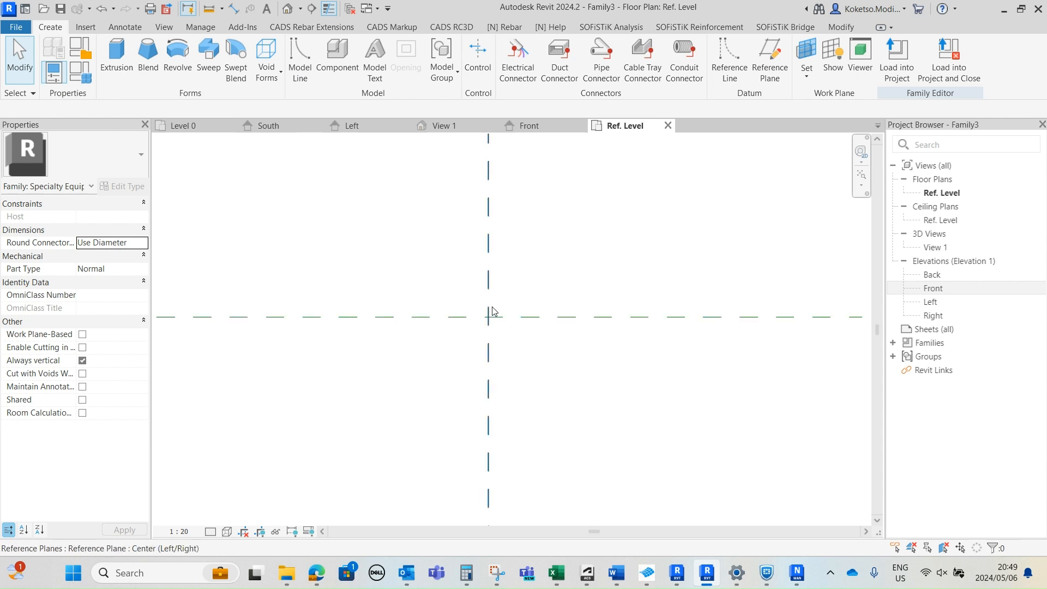
pyautogui.click(117, 60)
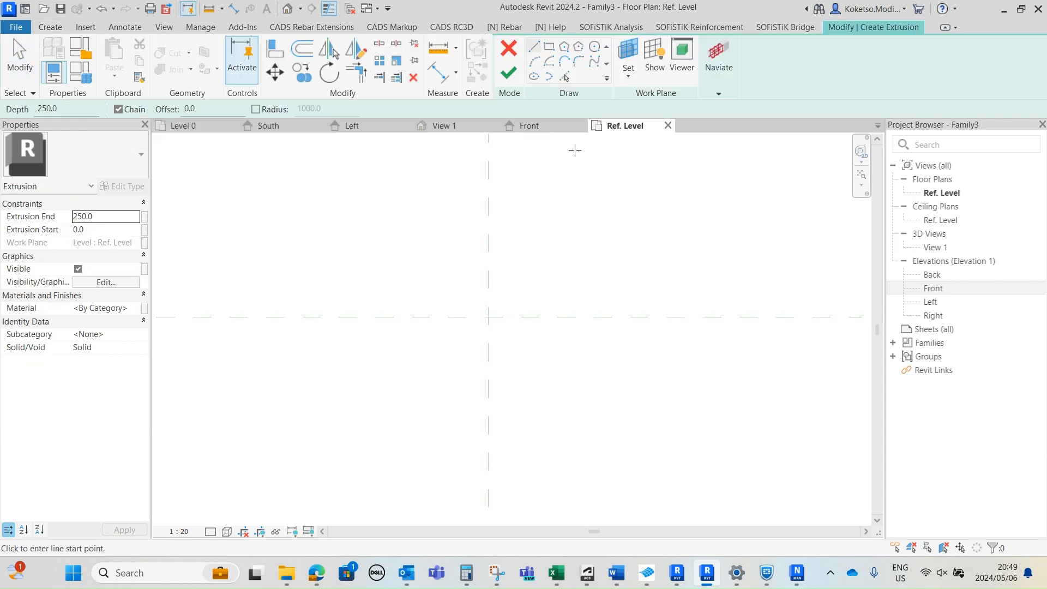
pyautogui.click(578, 50)
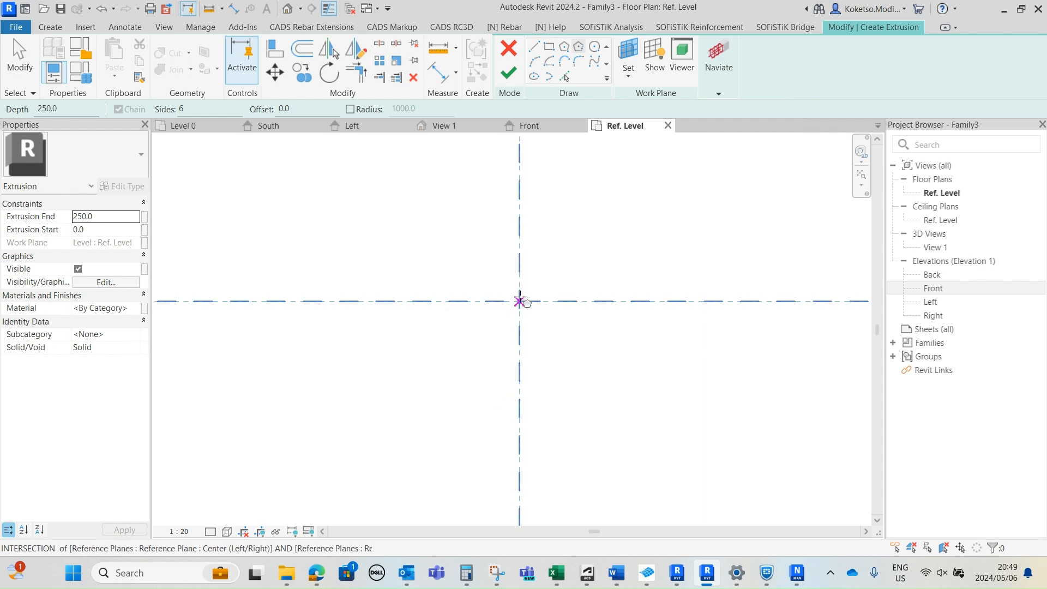
pyautogui.click(520, 301)
pyautogui.scroll(3, 519, 274)
pyautogui.scroll(2, 518, 274)
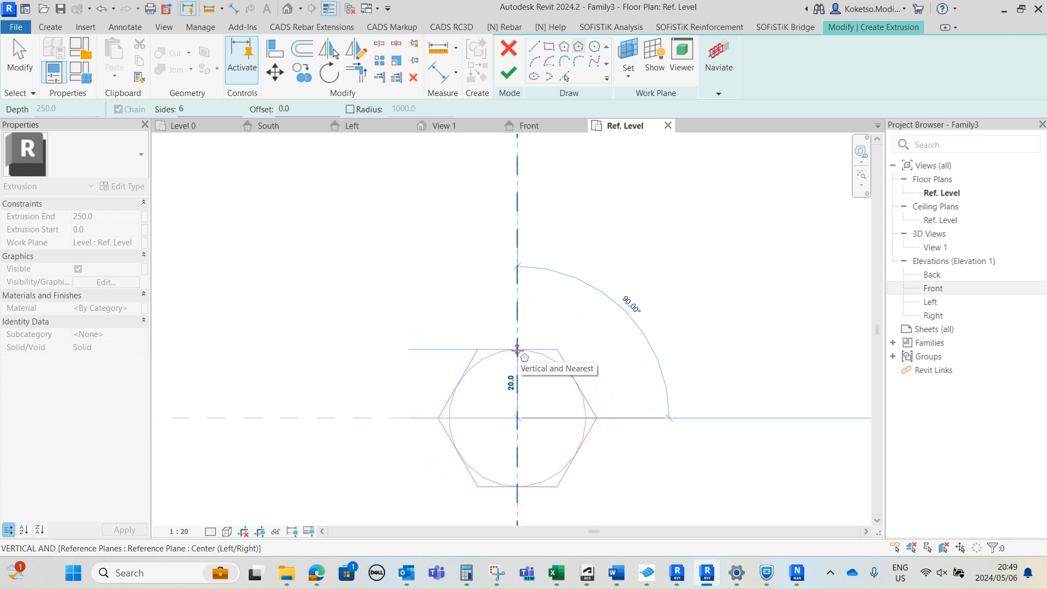
pyautogui.click(518, 350)
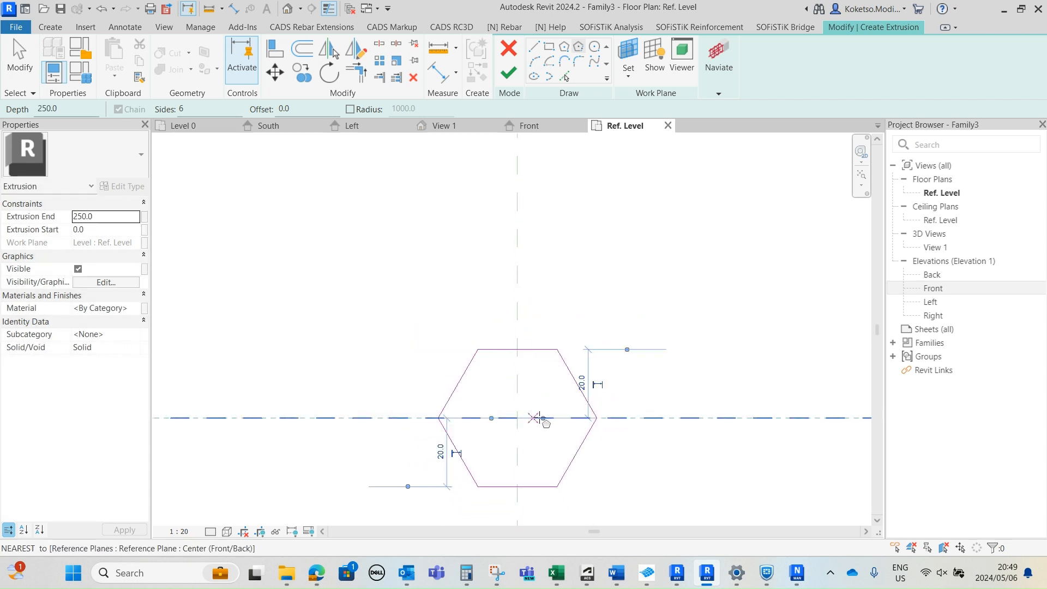
pyautogui.press('Escape')
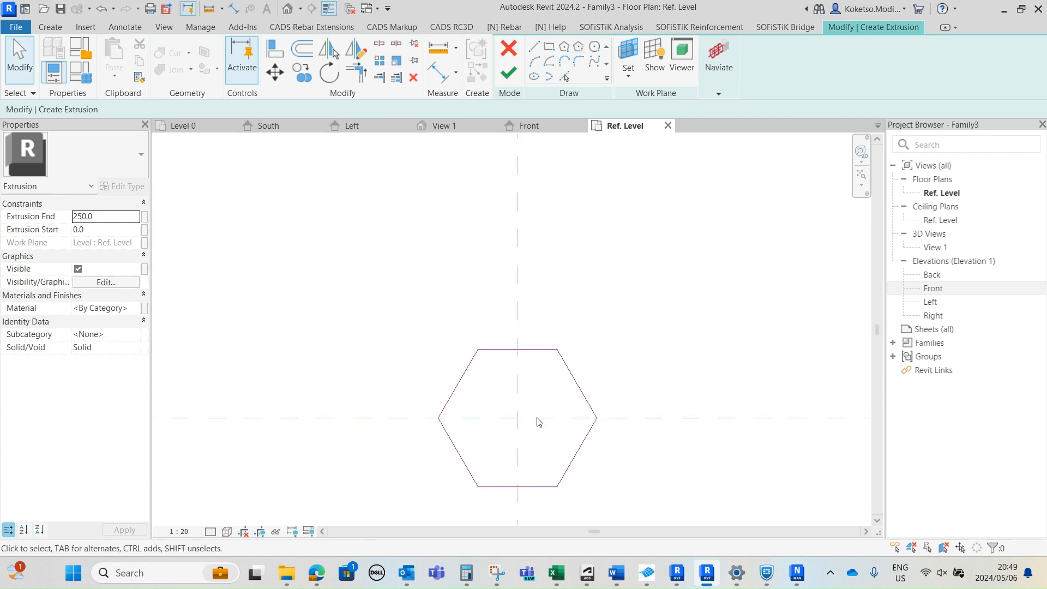
# Step: Check the hexagon sketch's distance between its upper and lower edges
pyautogui.click(528, 351)
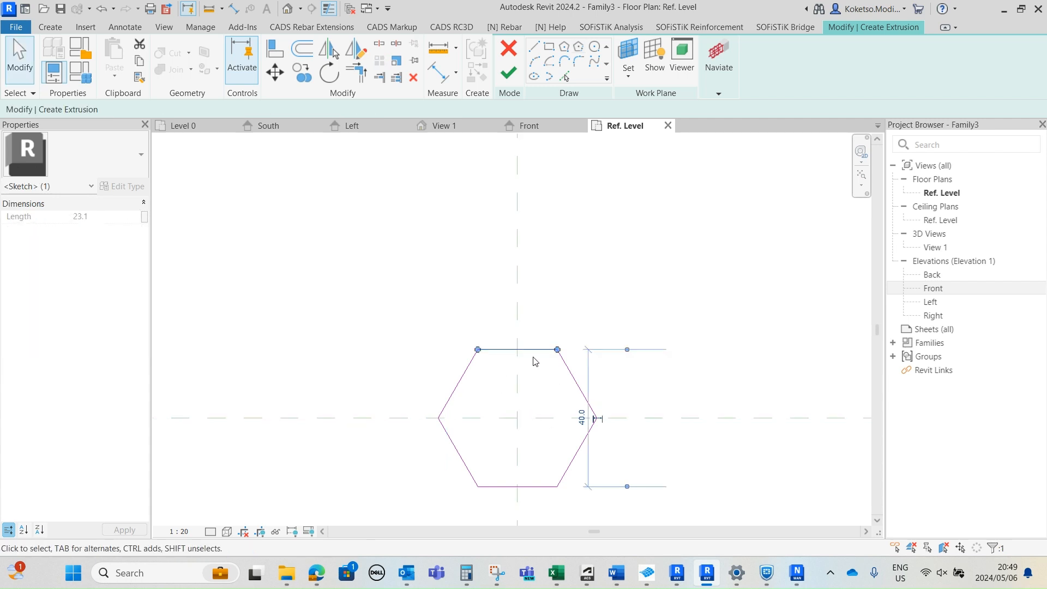
pyautogui.click(538, 412)
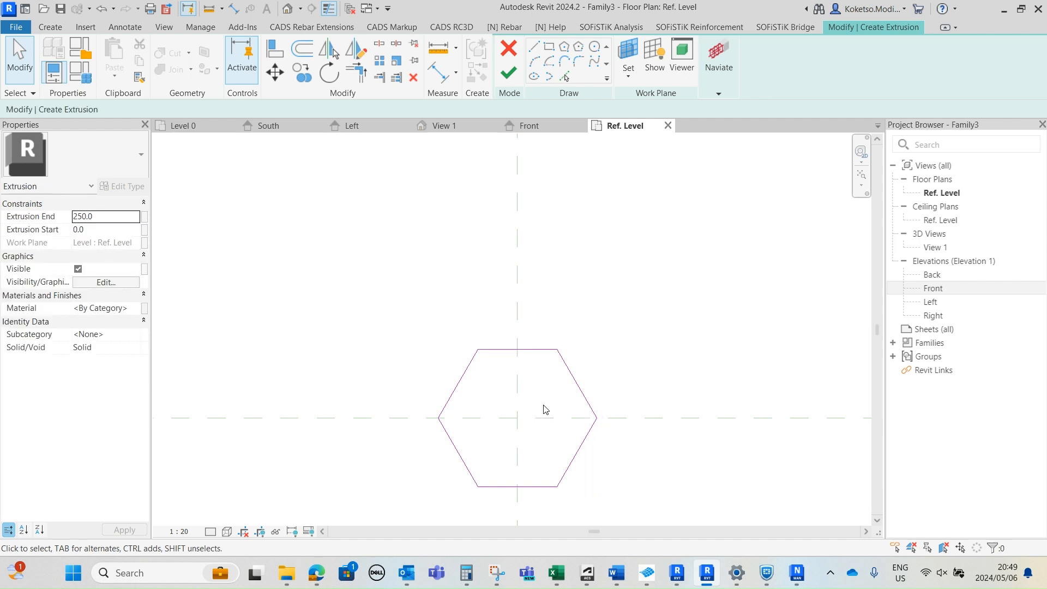
pyautogui.click(545, 351)
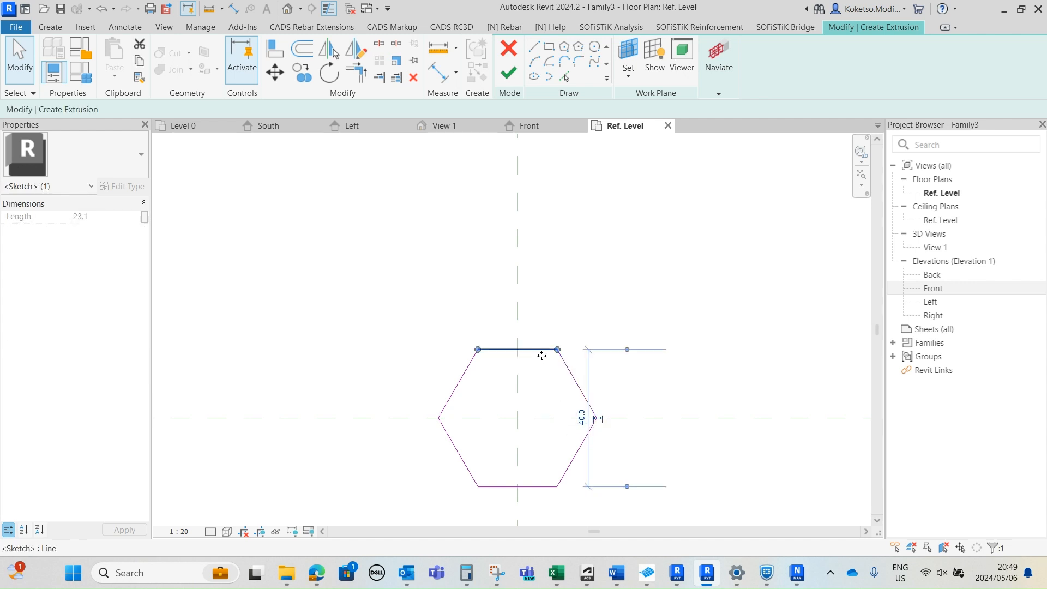
pyautogui.click(598, 488)
pyautogui.scroll(-2, 525, 381)
pyautogui.moveTo(508, 358); pyautogui.dragTo(487, 286, button='middle')
pyautogui.scroll(3, 488, 284)
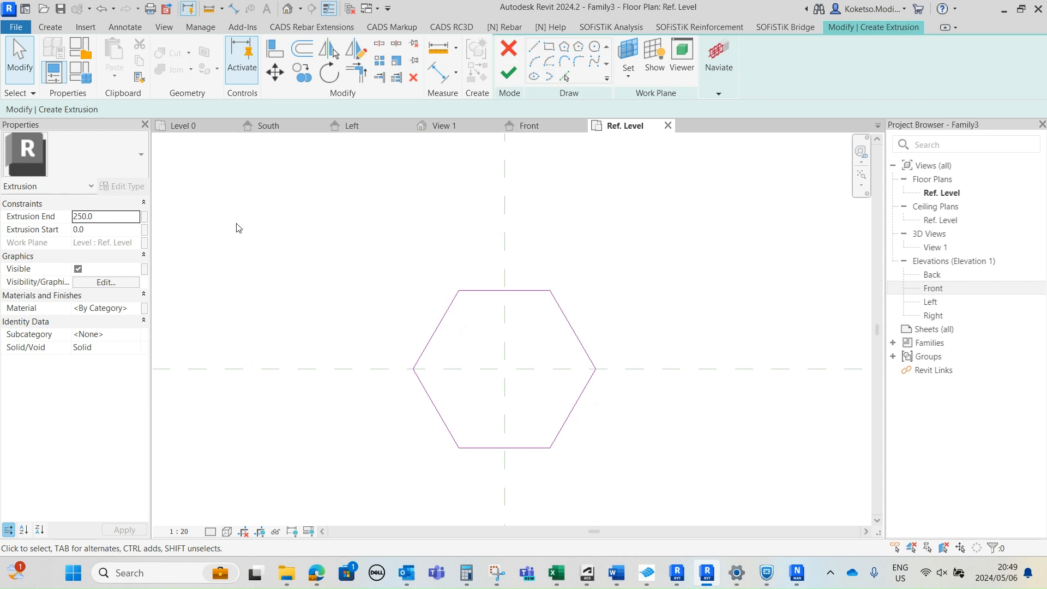
# Step: Assign the Stainless Steel AISI 304 material from the library to the hexagonal extrusion and finish its sketch
pyautogui.click(138, 309)
pyautogui.click(138, 309)
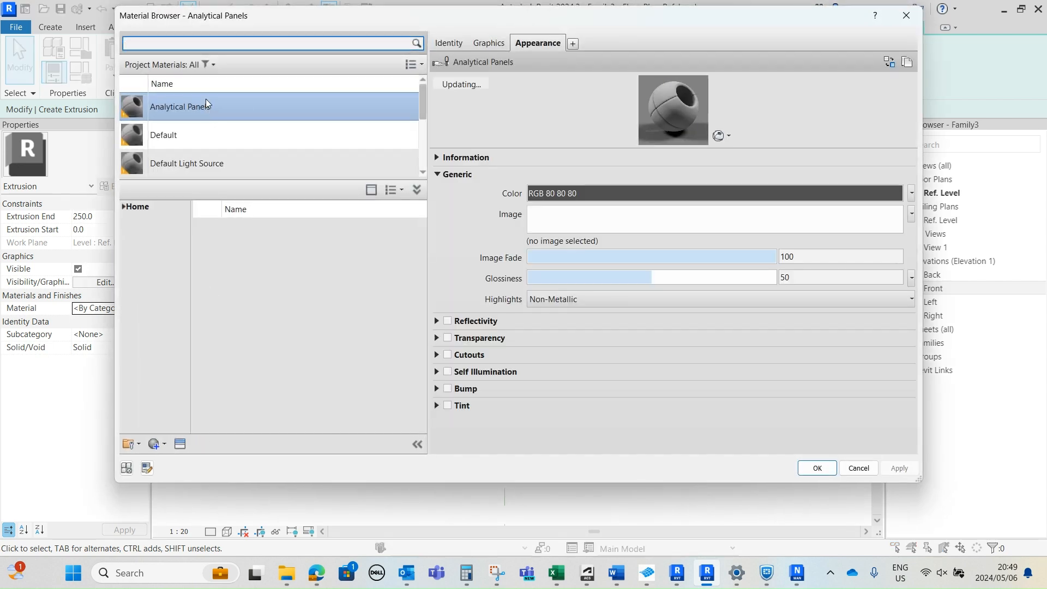
pyautogui.write('M3')
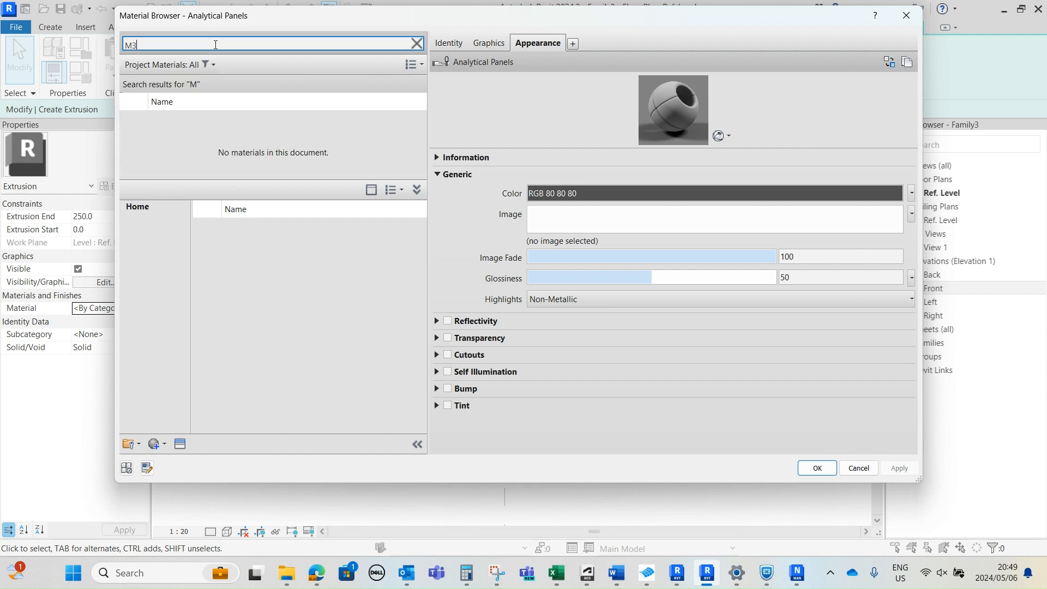
pyautogui.press('BackSpace')
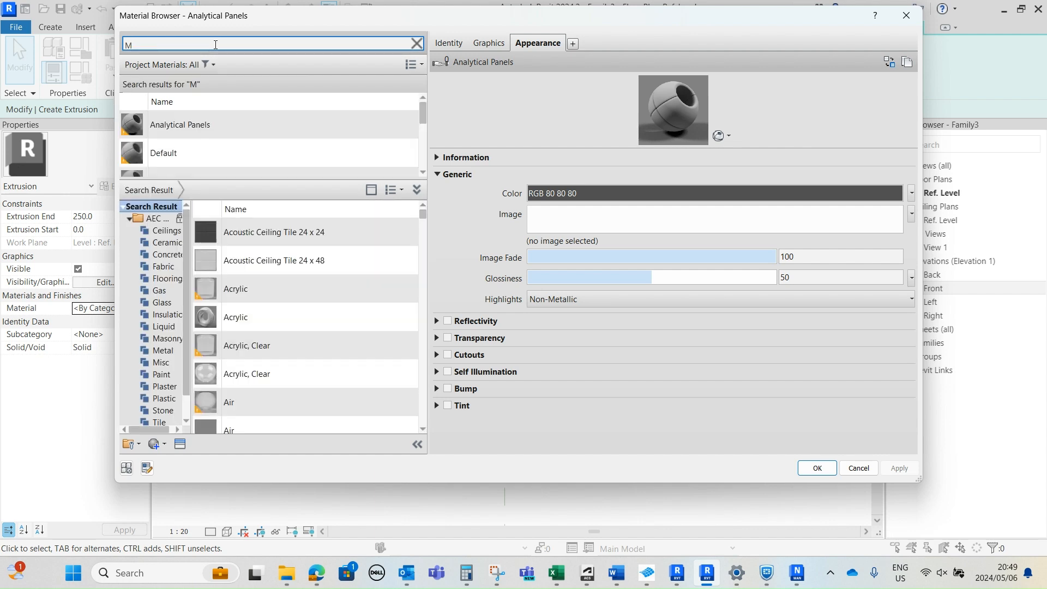
pyautogui.press('BackSpace')
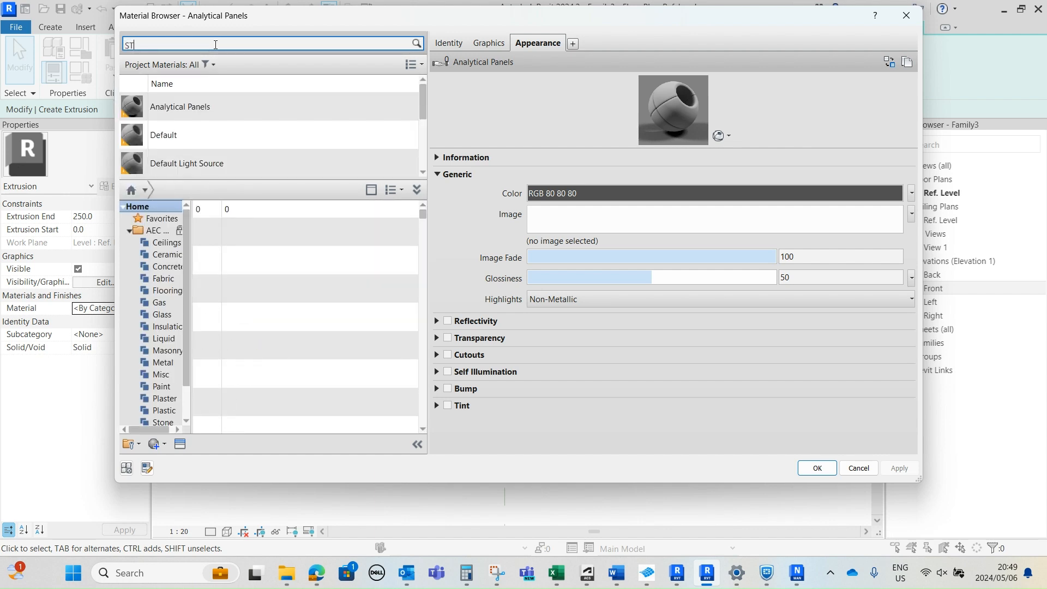
pyautogui.write('L')
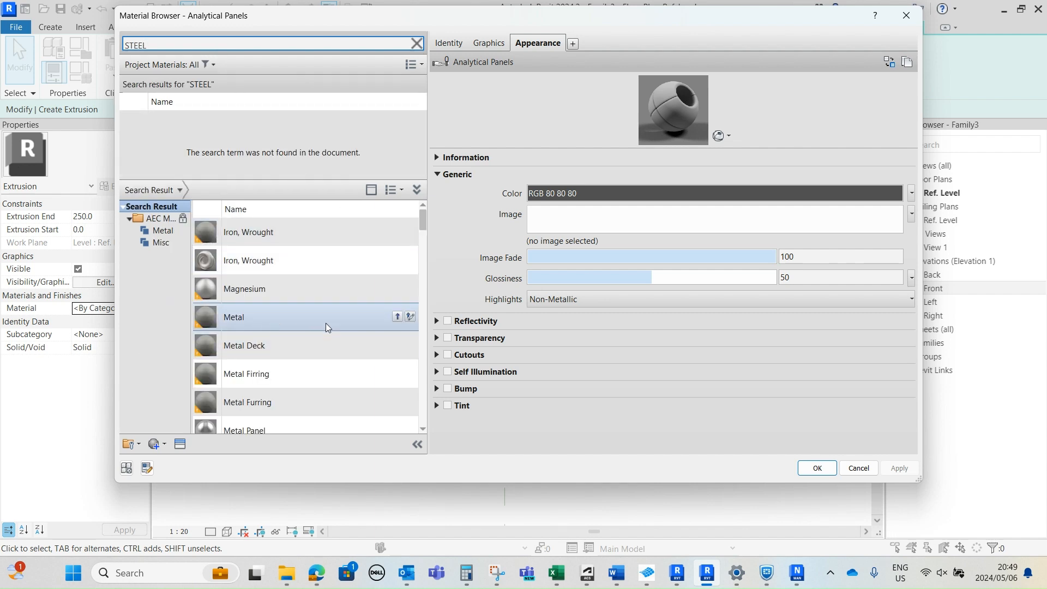
pyautogui.click(397, 317)
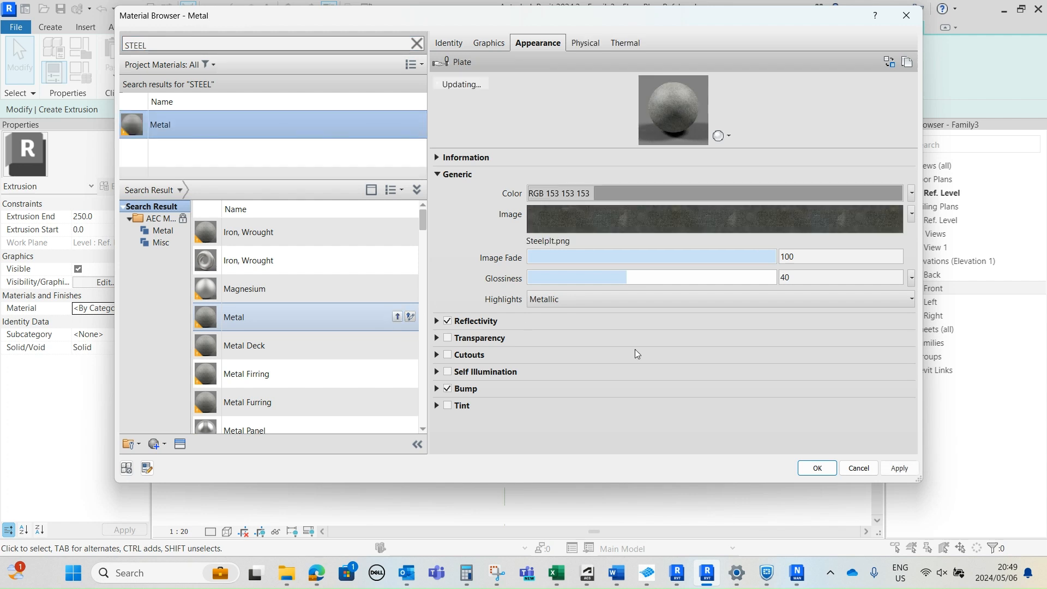
pyautogui.moveTo(420, 219); pyautogui.dragTo(424, 257)
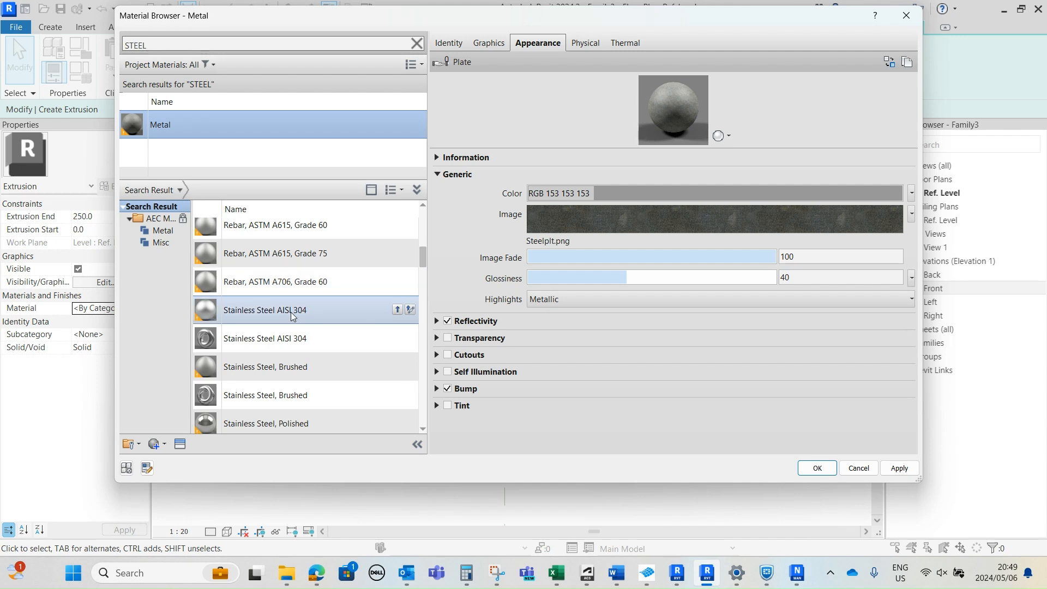
pyautogui.click(397, 309)
pyautogui.click(821, 469)
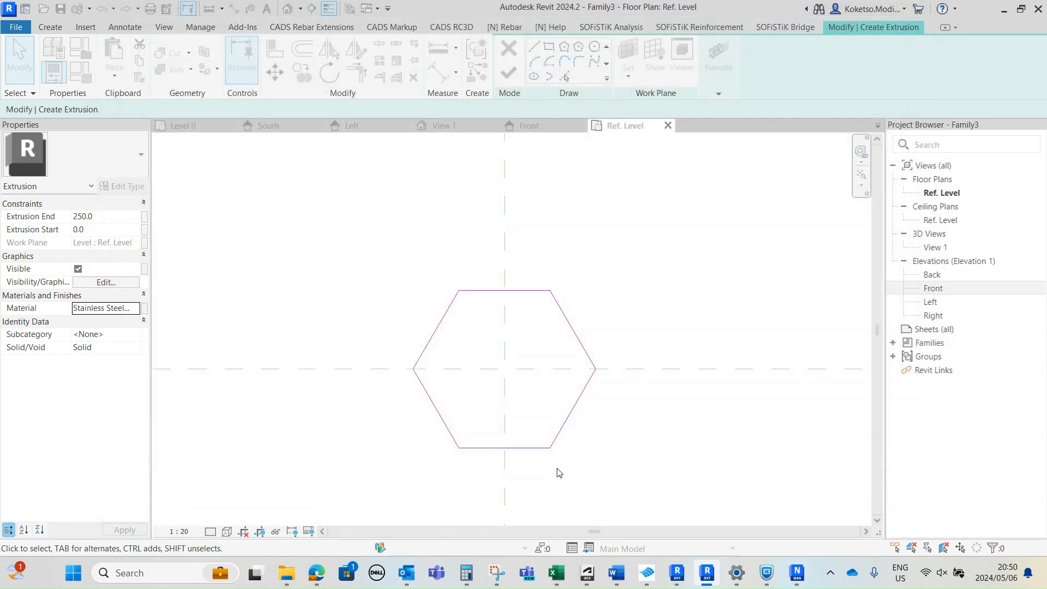
pyautogui.click(510, 74)
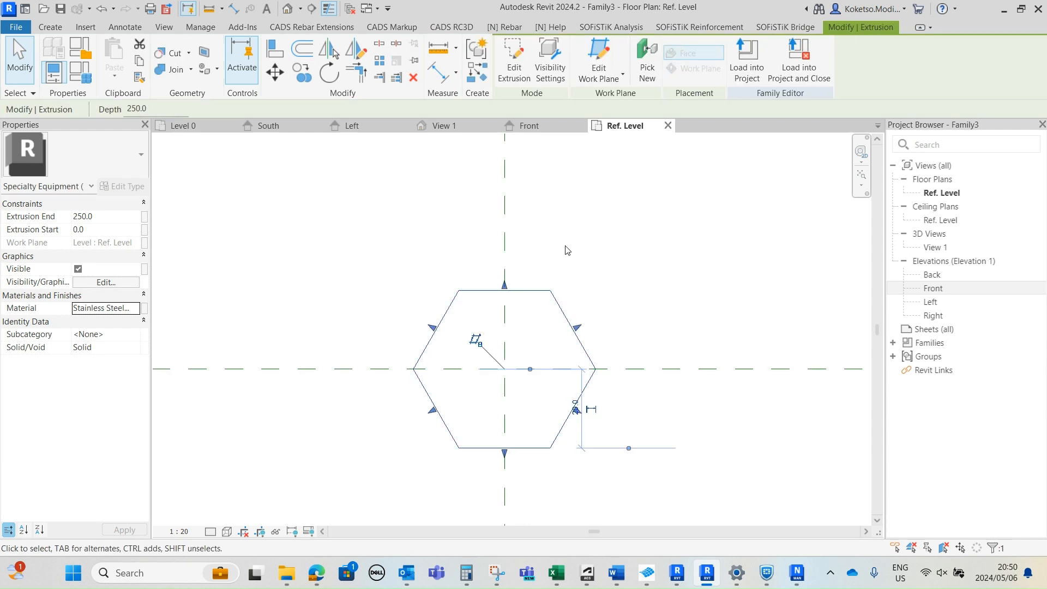
# Step: In the Front elevation, set the hexagonal extrusion's height above Ref. Level to 20 mm
pyautogui.doubleClick(936, 290)
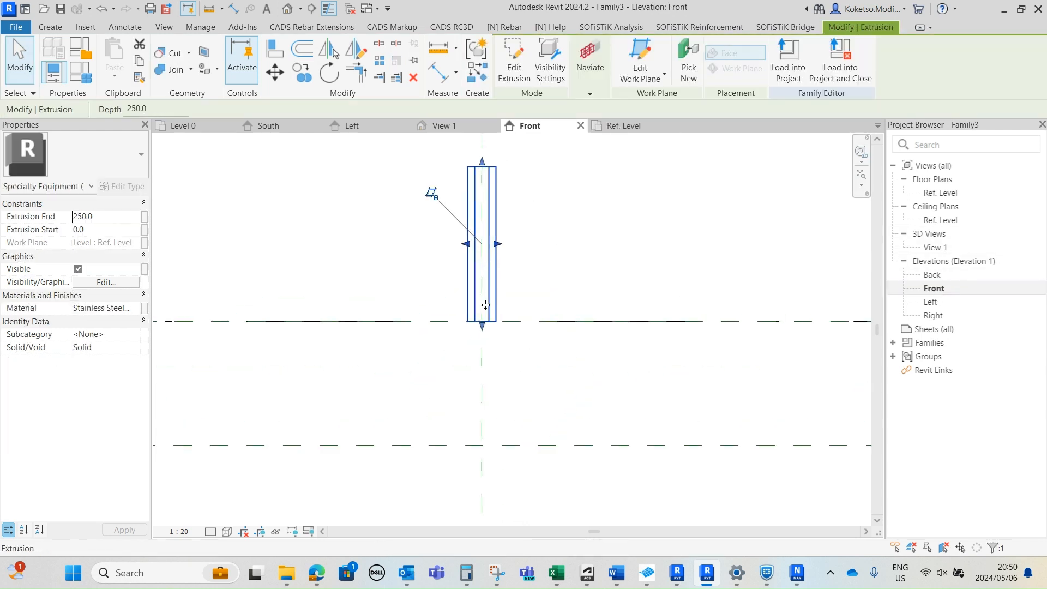
pyautogui.scroll(5, 478, 234)
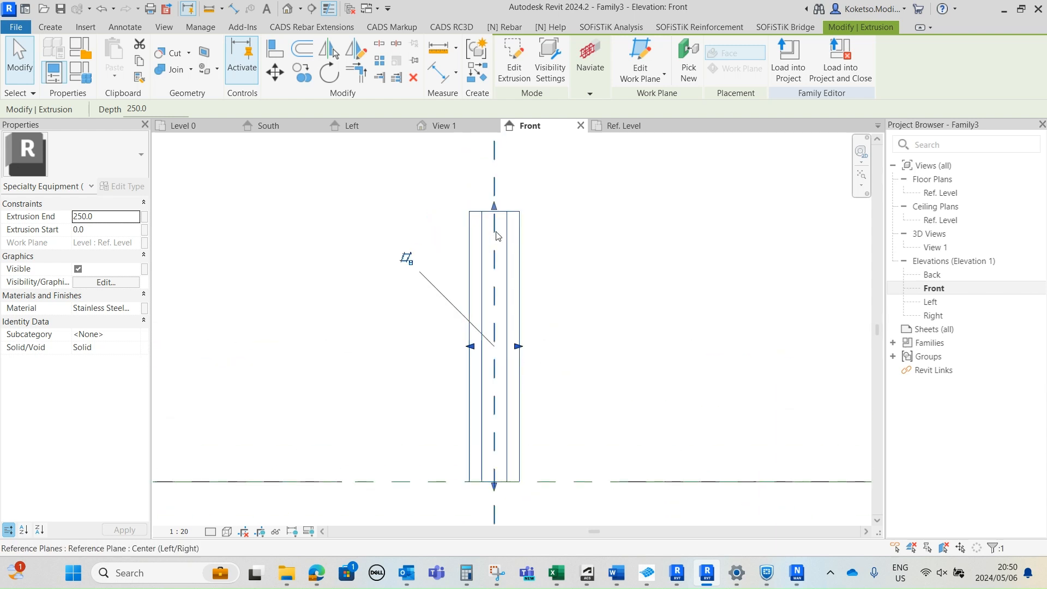
pyautogui.press('Escape')
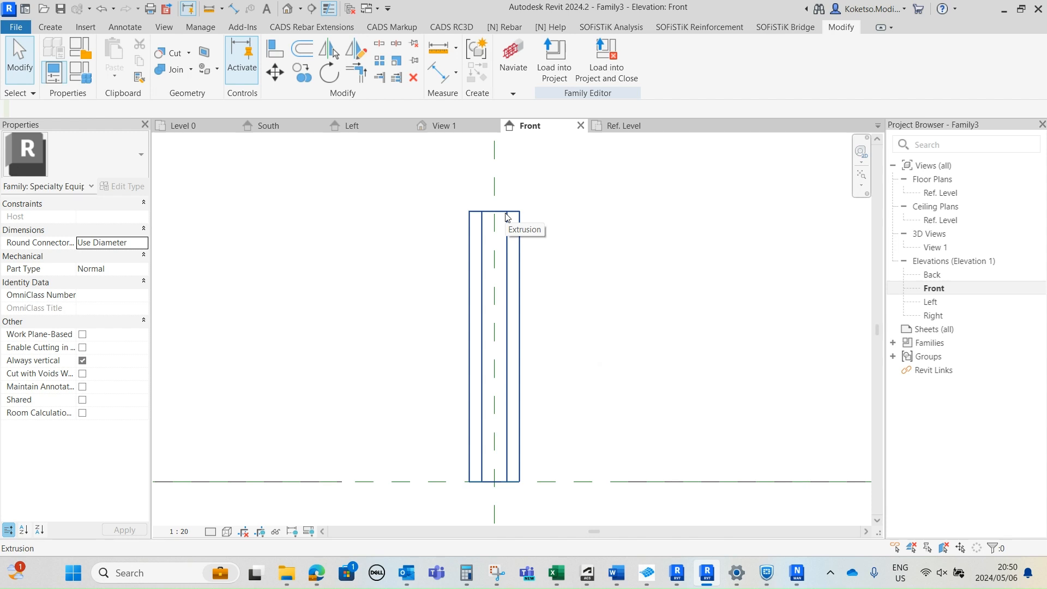
pyautogui.click(507, 217)
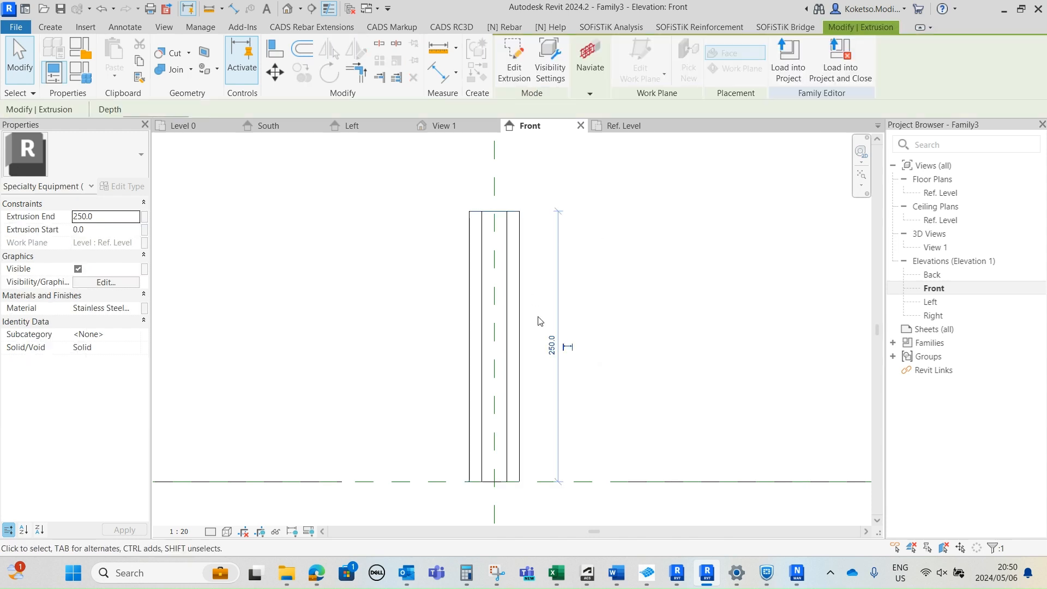
pyautogui.click(551, 345)
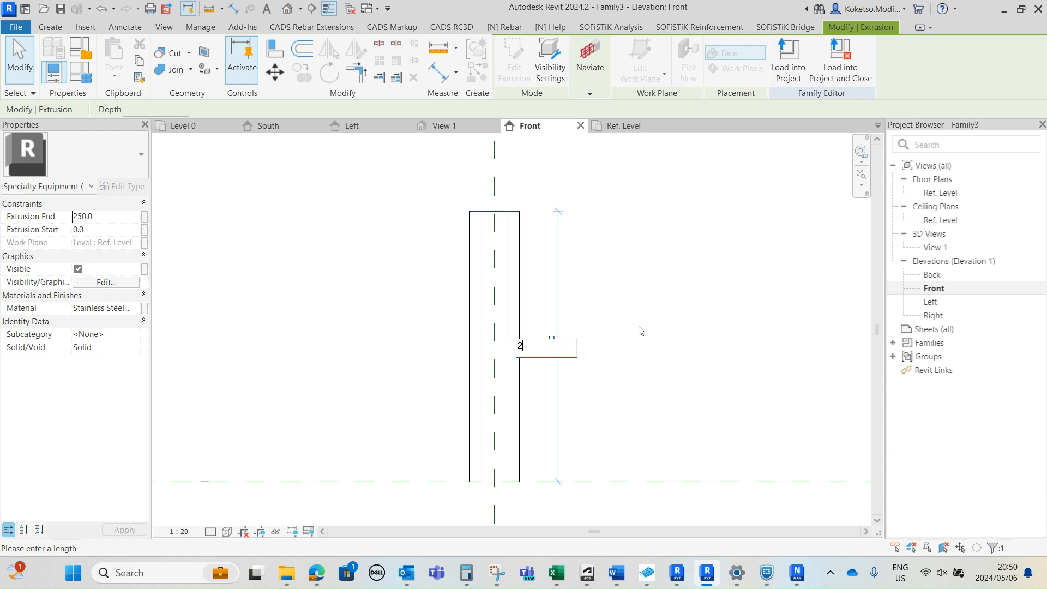
pyautogui.press('Return')
pyautogui.moveTo(517, 400); pyautogui.dragTo(556, 256, button='middle')
pyautogui.click(555, 255)
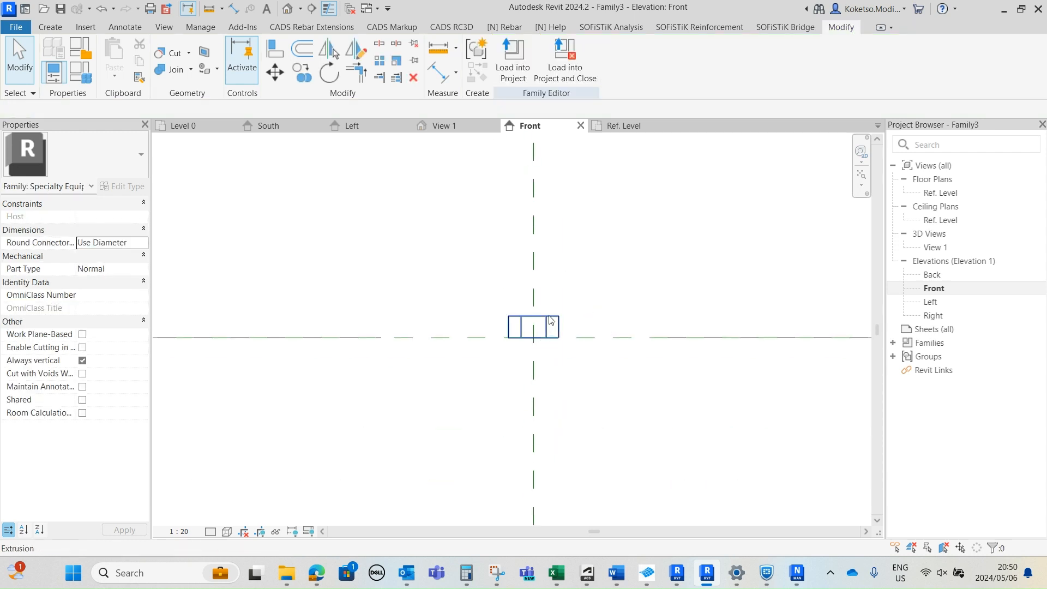
# Step: Inspect the hexagonal extrusion's shape from several angles in the default 3D view
pyautogui.click(288, 12)
pyautogui.scroll(-3, 468, 329)
pyautogui.keyDown('shift'); pyautogui.moveTo(467, 329); pyautogui.dragTo(630, 358, button='middle'); pyautogui.keyUp('shift')
pyautogui.scroll(3, 481, 325)
pyautogui.keyDown('shift'); pyautogui.moveTo(515, 378); pyautogui.dragTo(464, 324, button='middle'); pyautogui.keyUp('shift')
pyautogui.scroll(3, 390, 304)
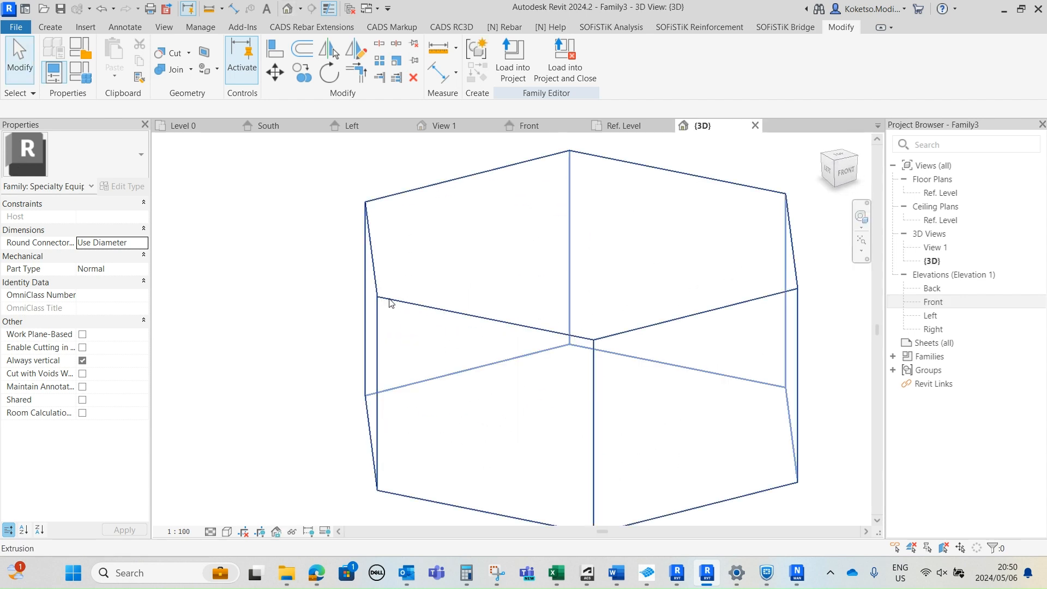
pyautogui.keyDown('shift'); pyautogui.moveTo(369, 206); pyautogui.dragTo(561, 344, button='middle'); pyautogui.keyUp('shift')
pyautogui.scroll(-2, 586, 215)
pyautogui.keyDown('shift'); pyautogui.moveTo(587, 266); pyautogui.dragTo(563, 310, button='middle'); pyautogui.keyUp('shift')
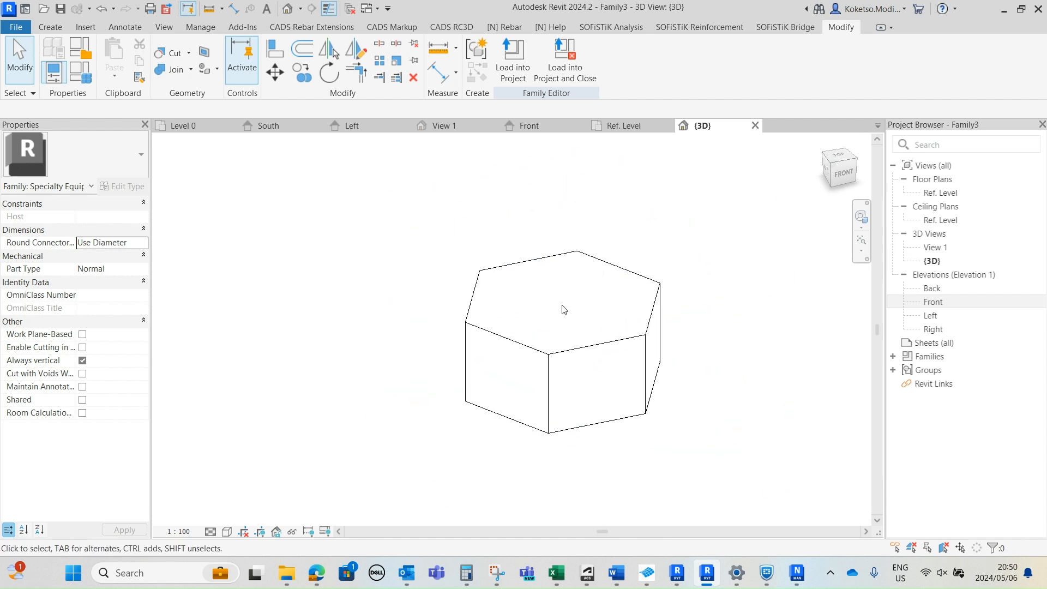
# Step: Set the 3D view to Fine detail and a visual style that shows the hexagon's surfaces filled
pyautogui.click(210, 532)
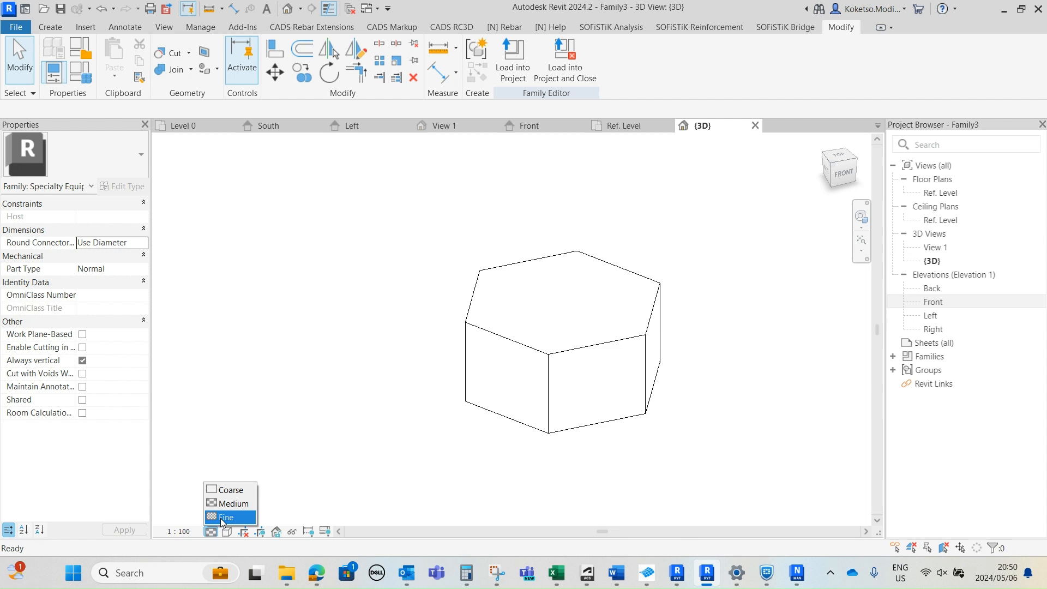
pyautogui.click(227, 532)
pyautogui.click(244, 519)
pyautogui.keyDown('shift'); pyautogui.moveTo(625, 245); pyautogui.dragTo(639, 227, button='middle'); pyautogui.keyUp('shift')
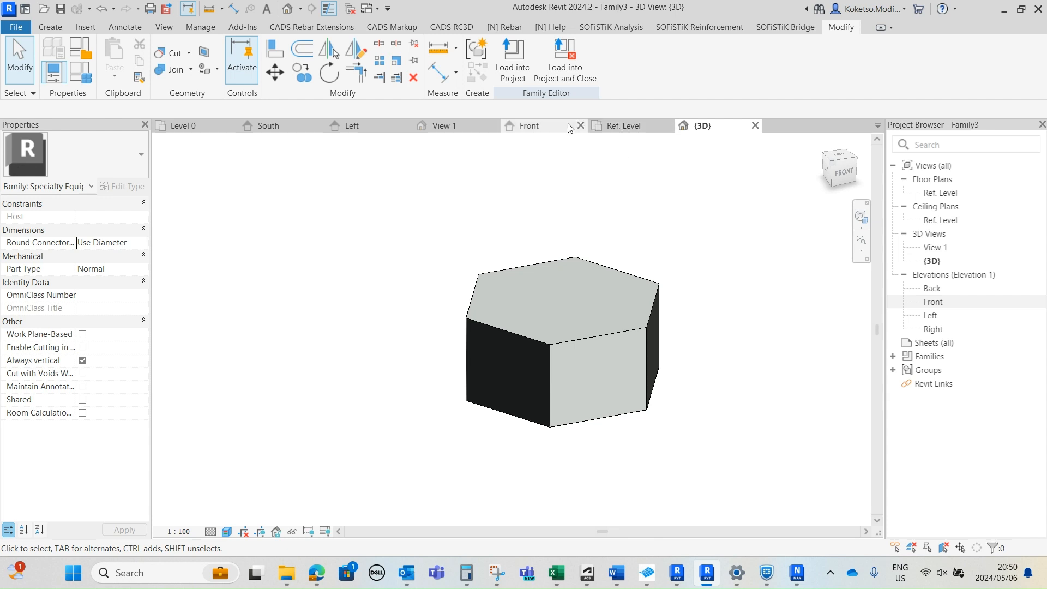
# Step: Start a Void Revolve in the Front elevation, leaving its boundary line undrawn
pyautogui.click(540, 126)
pyautogui.scroll(3, 519, 323)
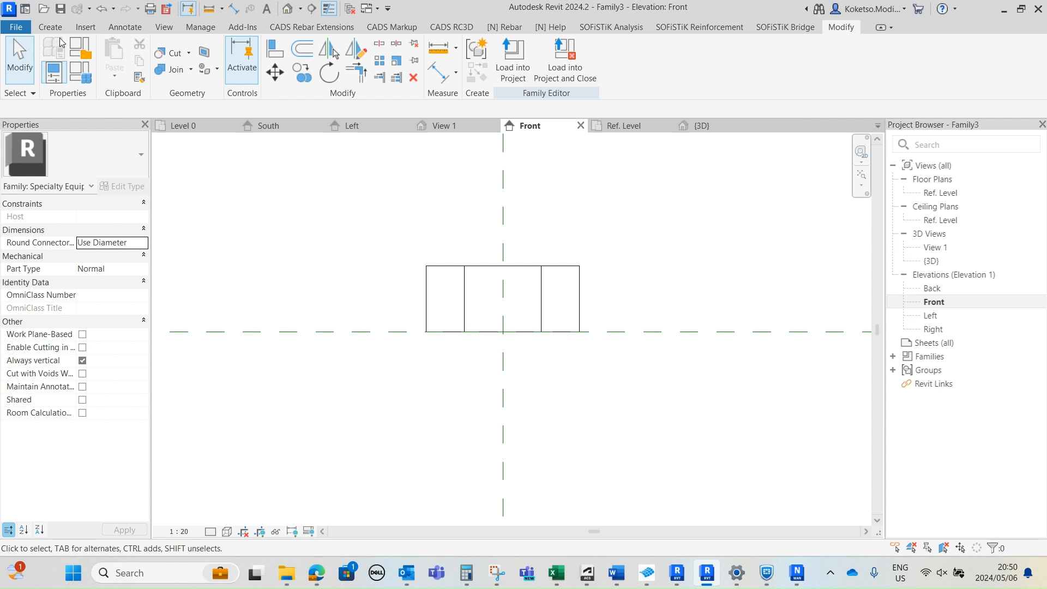
pyautogui.click(50, 27)
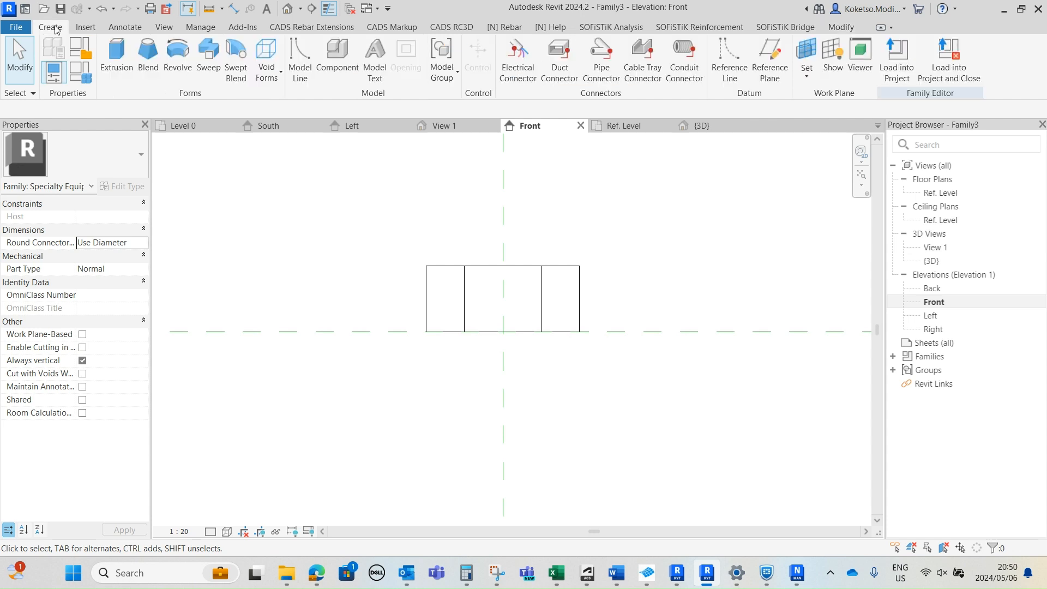
pyautogui.click(270, 79)
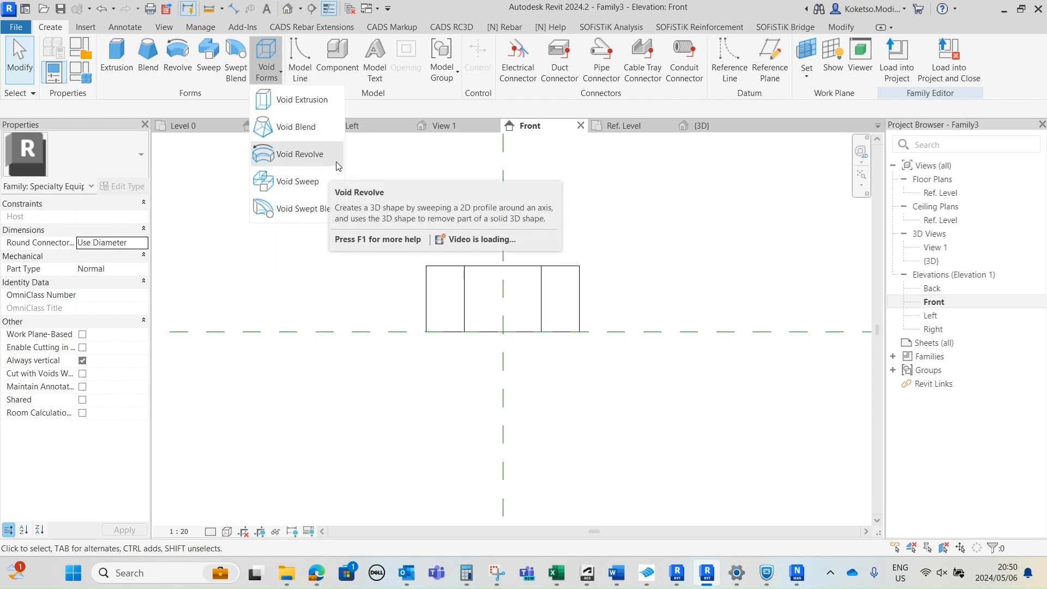
pyautogui.click(285, 158)
pyautogui.scroll(3, 469, 306)
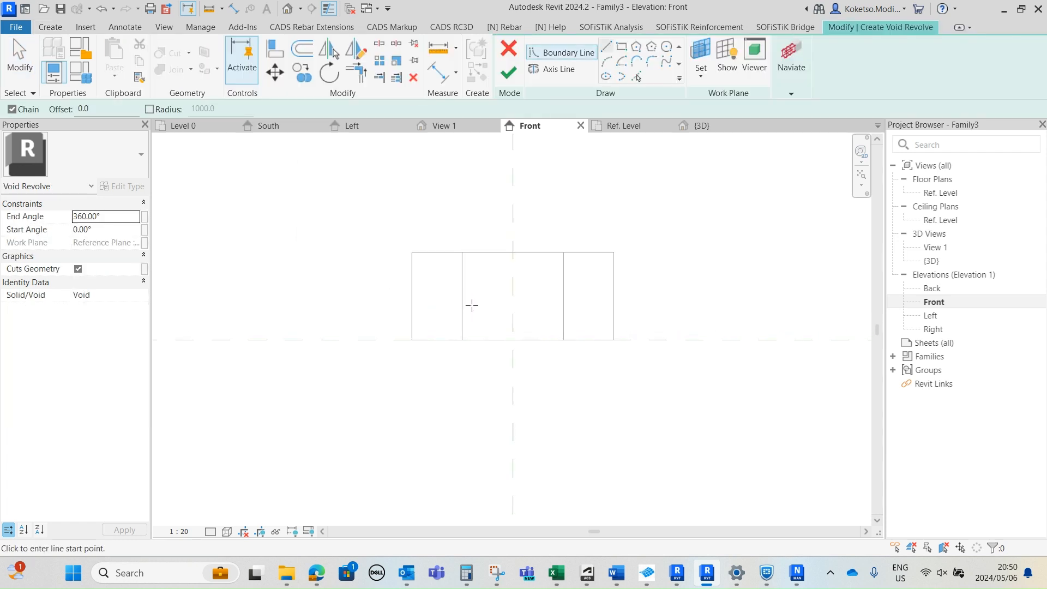
pyautogui.scroll(1, 439, 303)
pyautogui.scroll(-4, 456, 288)
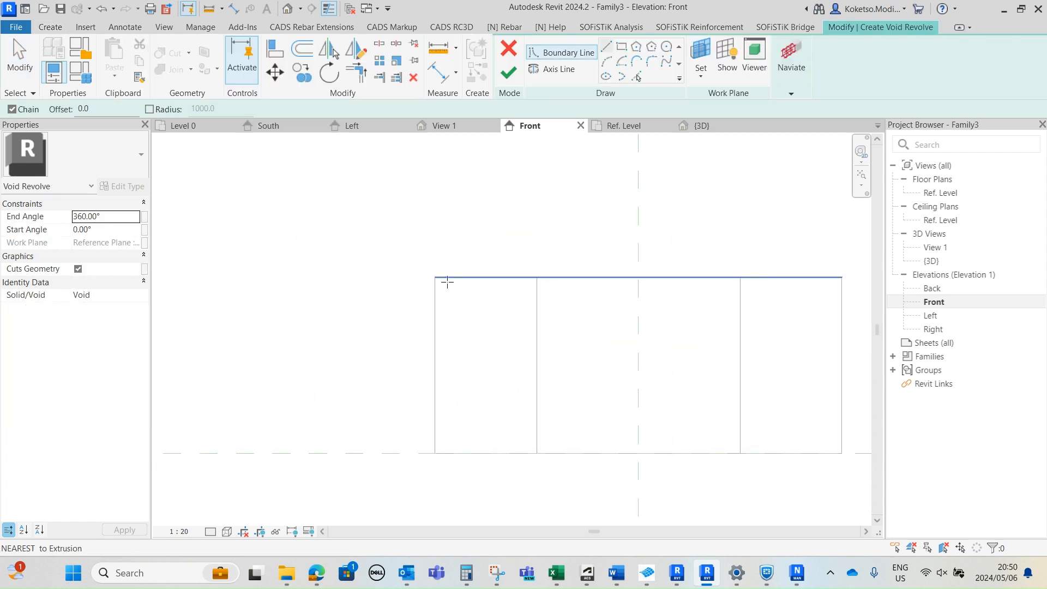
pyautogui.moveTo(454, 286); pyautogui.dragTo(477, 276, button='middle')
pyautogui.press('Escape')
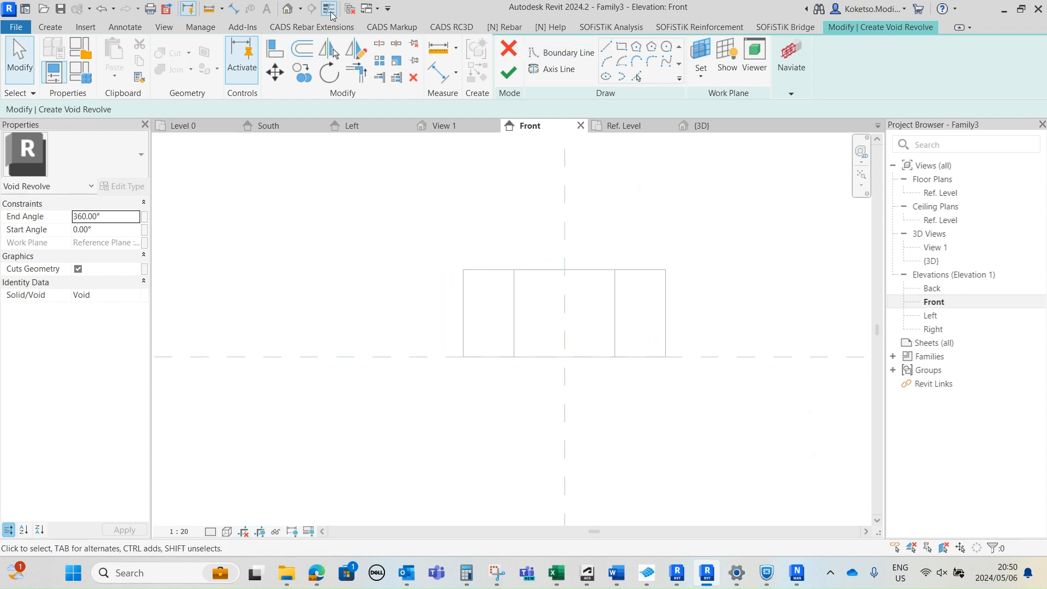
# Step: Draw a vertical reference plane through the hexagon near its left edge, about 20 mm from the centre plane
pyautogui.click(50, 27)
pyautogui.click(767, 63)
pyautogui.scroll(2, 502, 267)
pyautogui.click(452, 191)
pyautogui.click(449, 470)
pyautogui.scroll(1, 448, 255)
pyautogui.press('Escape')
# Step: Measure the new reference plane from the hexagon's left edge instead of the centre plane and set that distance to 5 mm
pyautogui.click(443, 253)
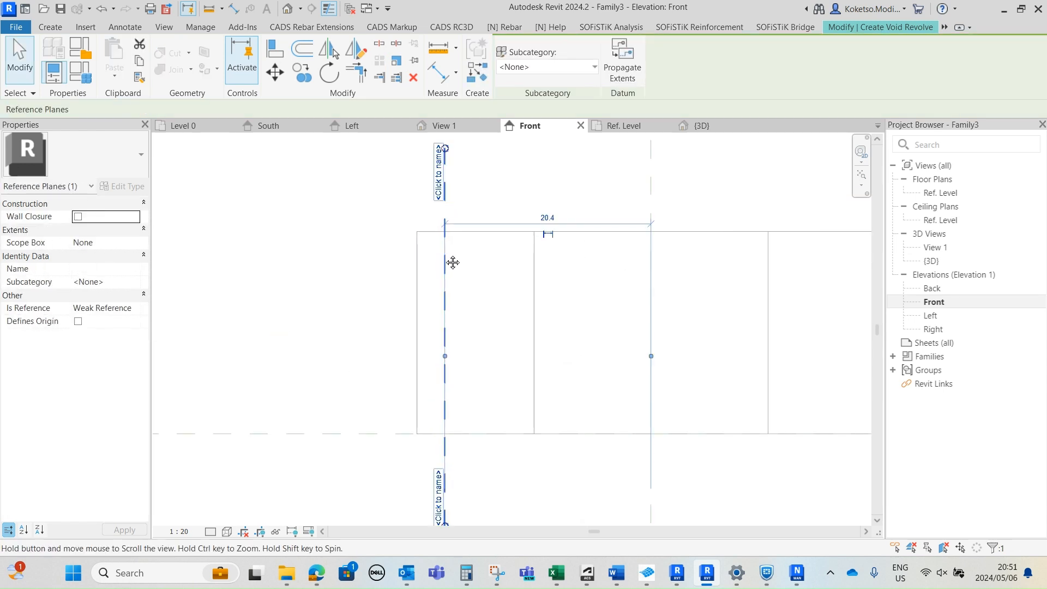
pyautogui.moveTo(444, 253); pyautogui.dragTo(472, 260, button='middle')
pyautogui.moveTo(680, 363); pyautogui.dragTo(445, 327)
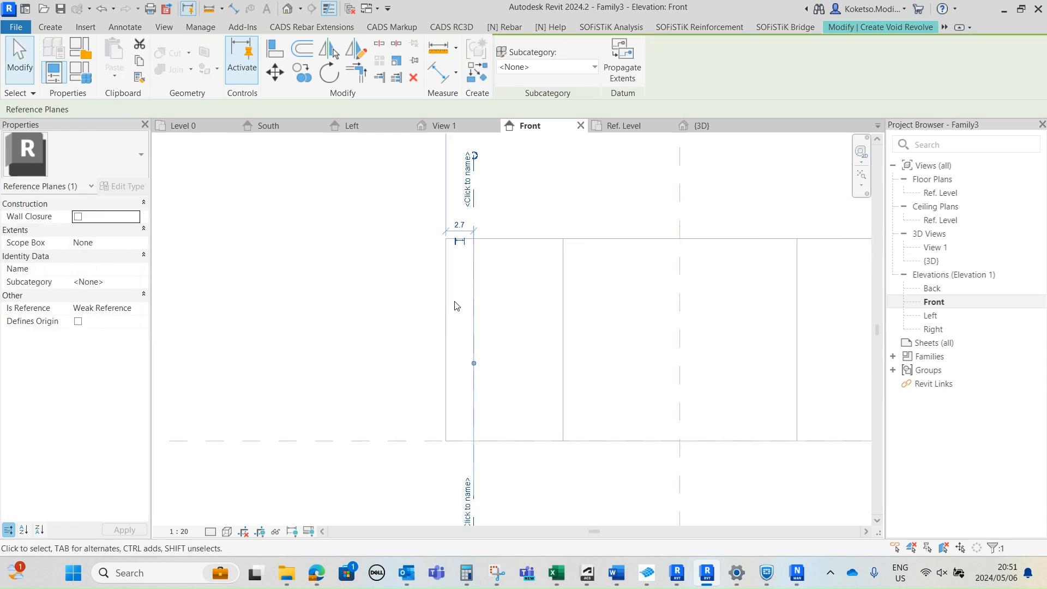
pyautogui.click(459, 225)
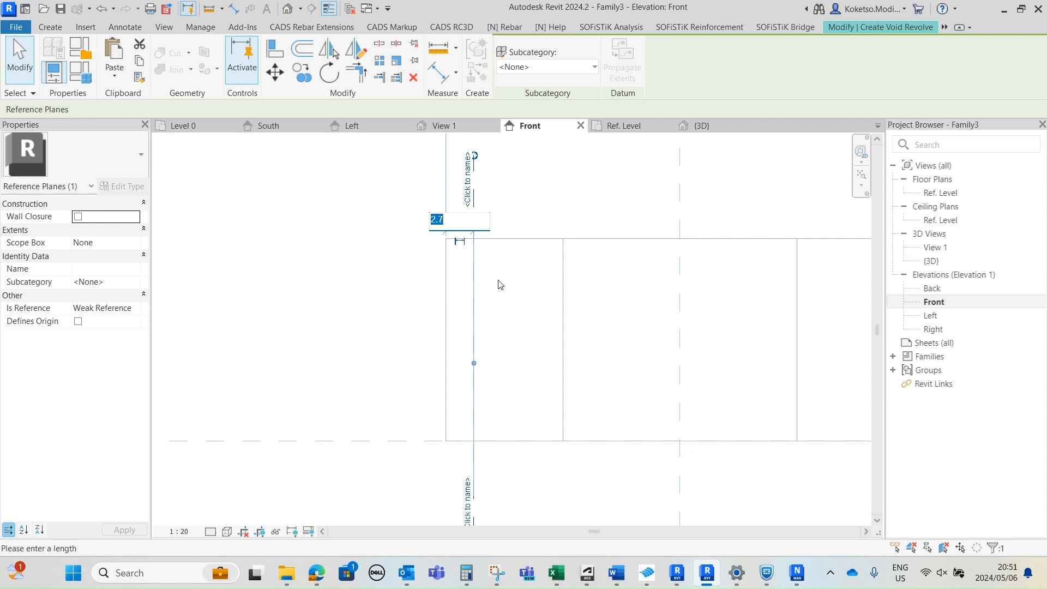
pyautogui.write('5')
pyautogui.press('Return')
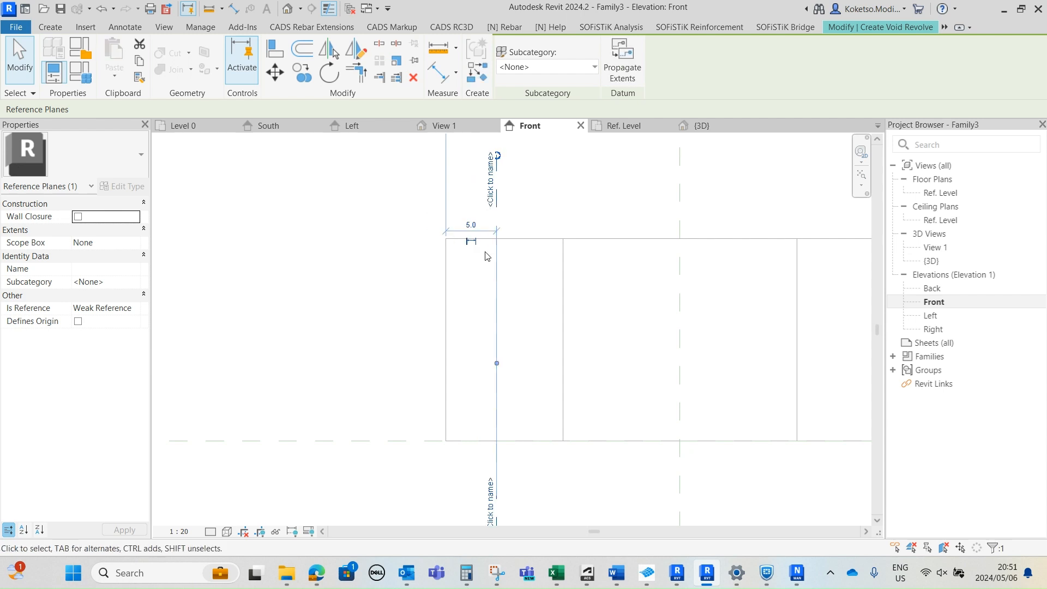
# Step: Change the reference plane's distance from the hexagon's left edge to 2.5 mm
pyautogui.click(469, 224)
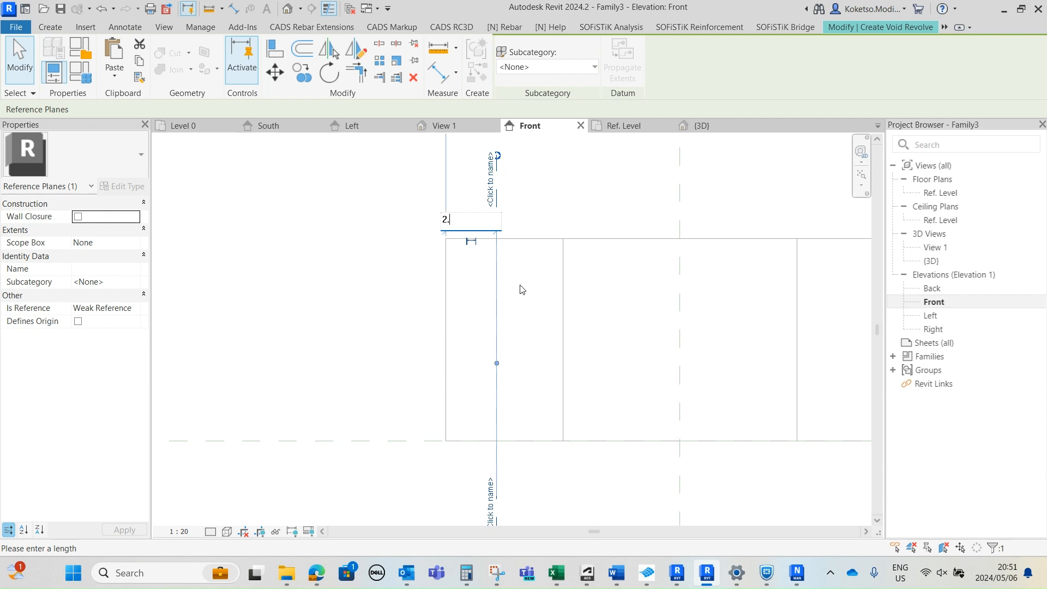
pyautogui.press('Return')
pyautogui.click(493, 264)
# Step: Sketch a closed triangular void boundary from the reference plane at the hexagon's top edge: 50 mm left, 20 mm down to Ref. Level, back to the start
pyautogui.scroll(-3, 484, 263)
pyautogui.moveTo(484, 264); pyautogui.dragTo(509, 245, button='middle')
pyautogui.scroll(2, 508, 245)
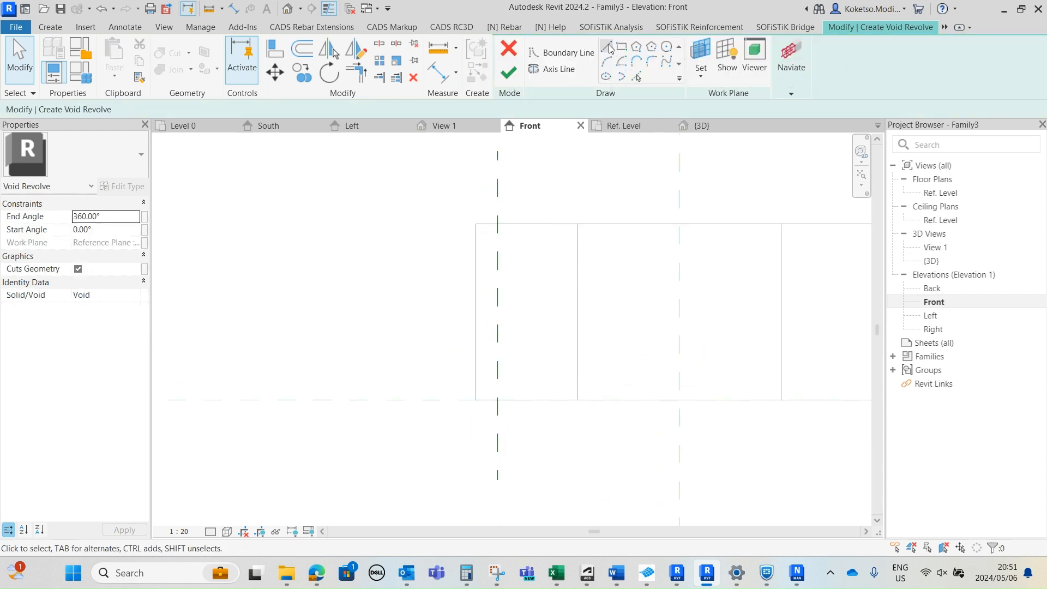
pyautogui.click(607, 48)
pyautogui.click(497, 224)
pyautogui.moveTo(367, 224); pyautogui.dragTo(479, 222, button='middle')
pyautogui.scroll(-2, 484, 216)
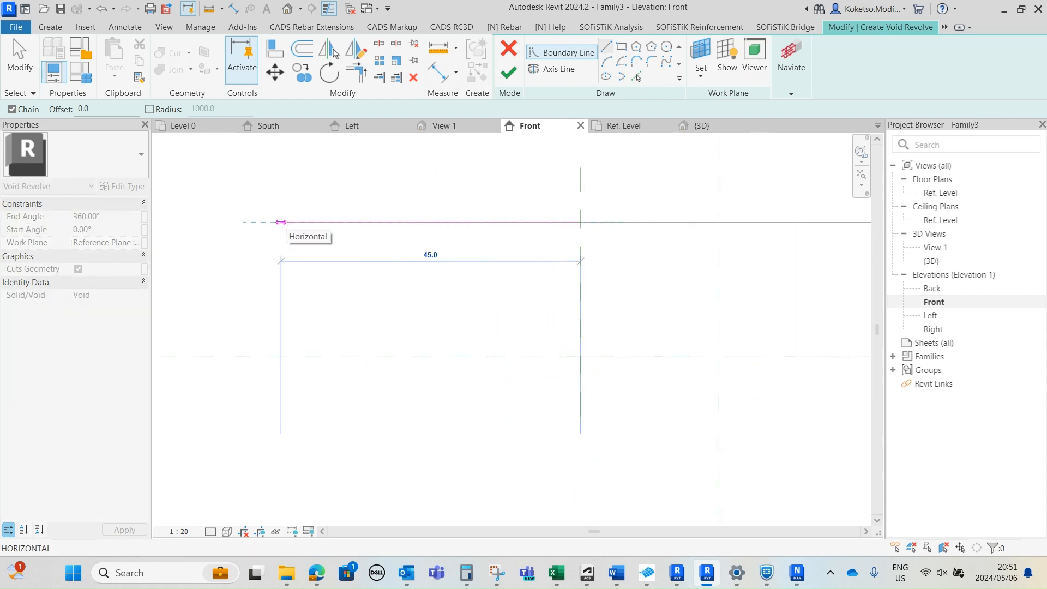
pyautogui.click(247, 222)
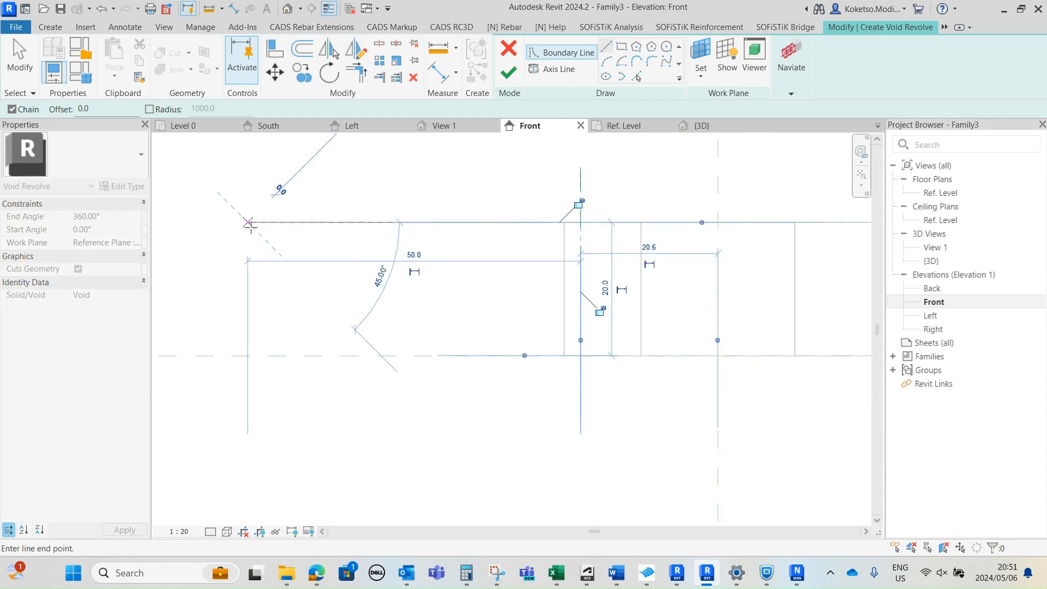
pyautogui.click(248, 356)
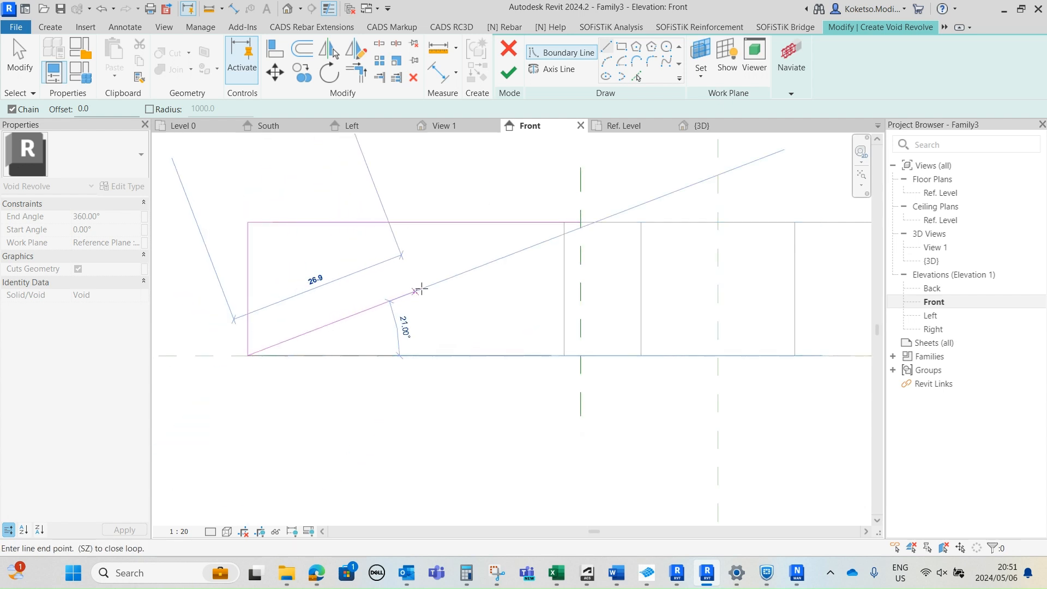
pyautogui.click(580, 222)
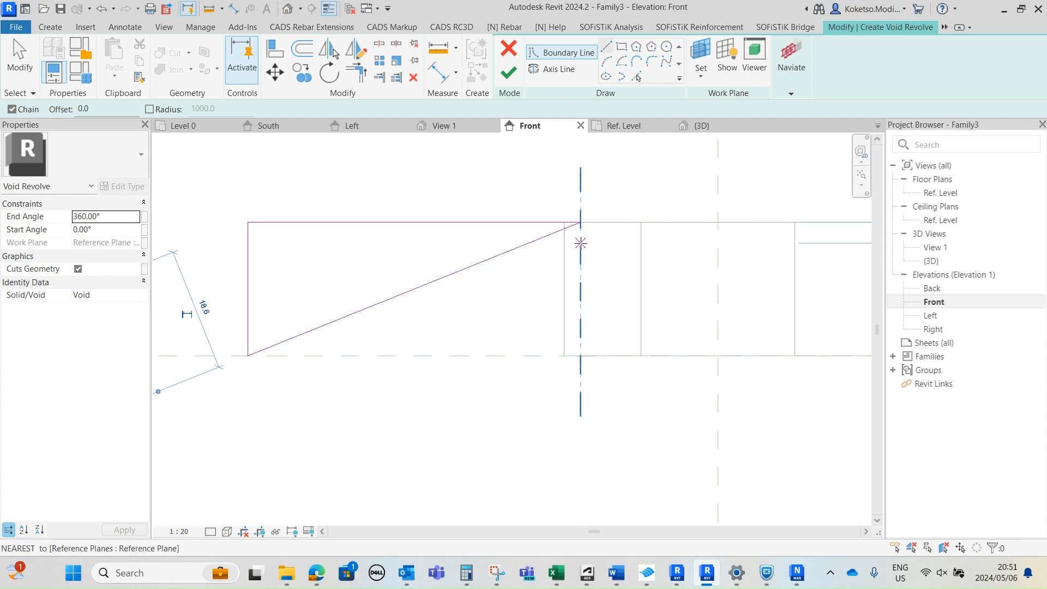
# Step: Draw a 20 mm axis line on the Center (Left/Right) plane from the hexagon's top edge to Ref. Level and finish the void revolve
pyautogui.scroll(-2, 562, 215)
pyautogui.press('Escape')
pyautogui.moveTo(565, 222); pyautogui.dragTo(517, 245, button='middle')
pyautogui.moveTo(408, 263); pyautogui.dragTo(344, 286, button='middle')
pyautogui.scroll(2, 352, 244)
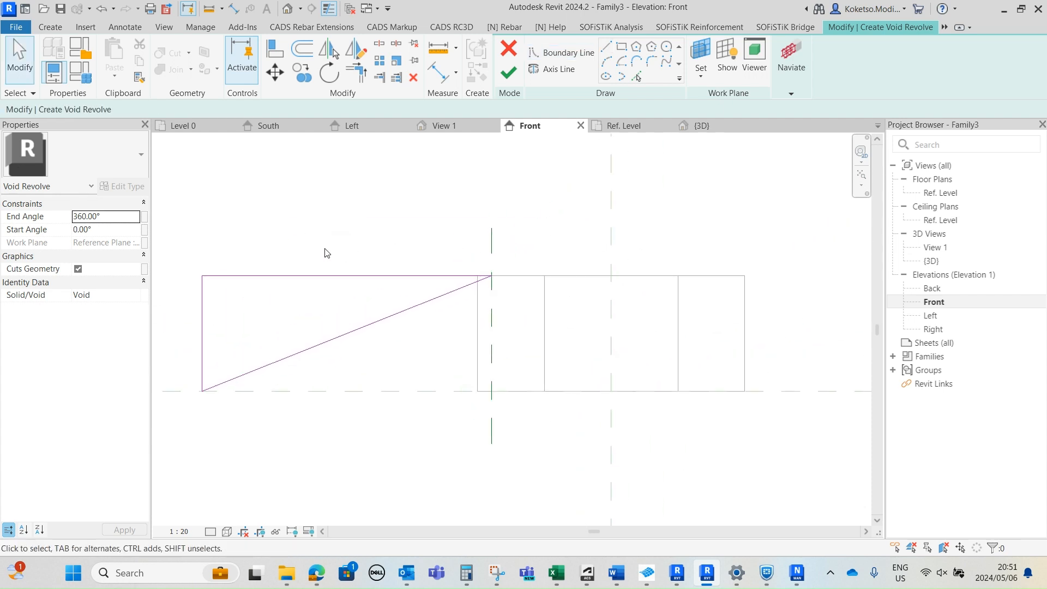
pyautogui.click(547, 69)
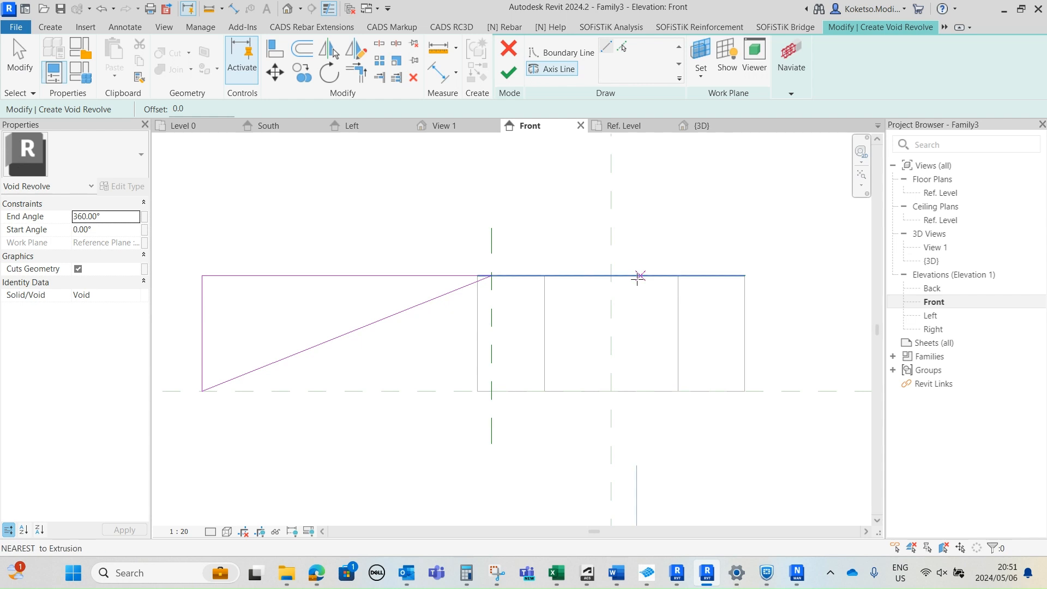
pyautogui.click(612, 275)
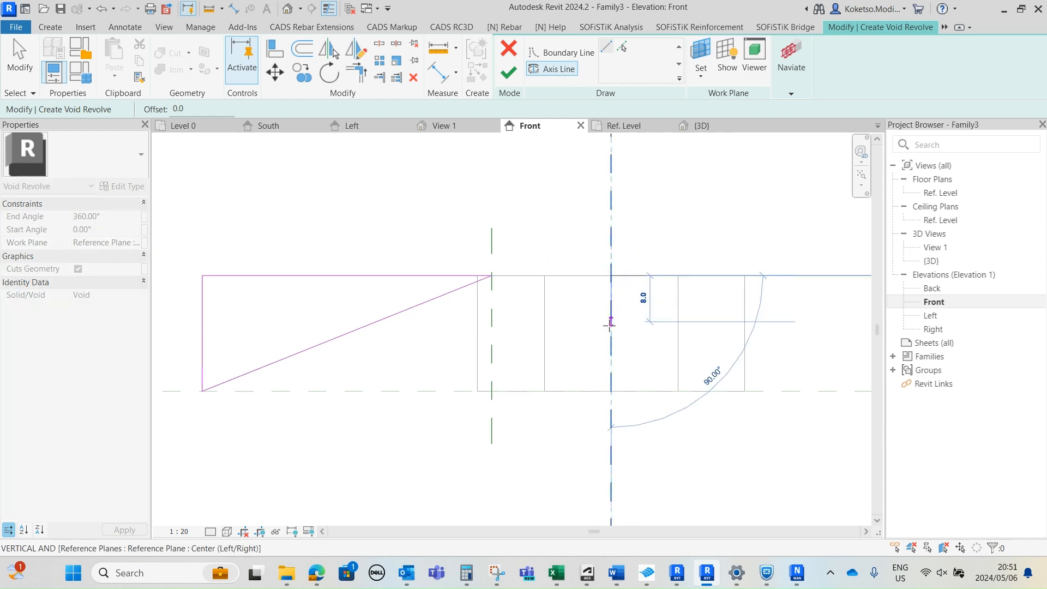
pyautogui.click(609, 391)
pyautogui.press('Escape')
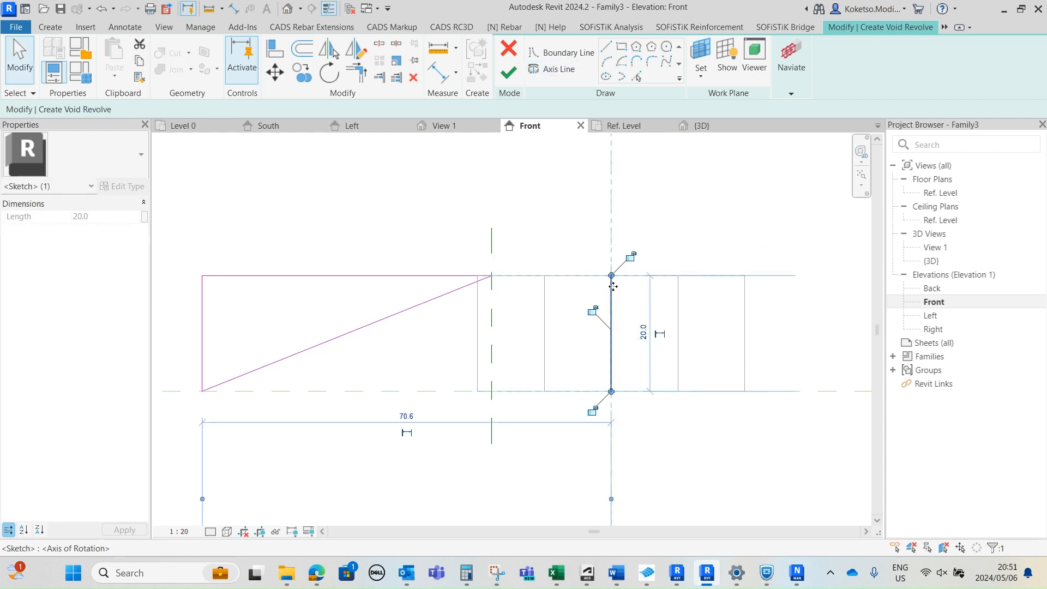
pyautogui.click(644, 299)
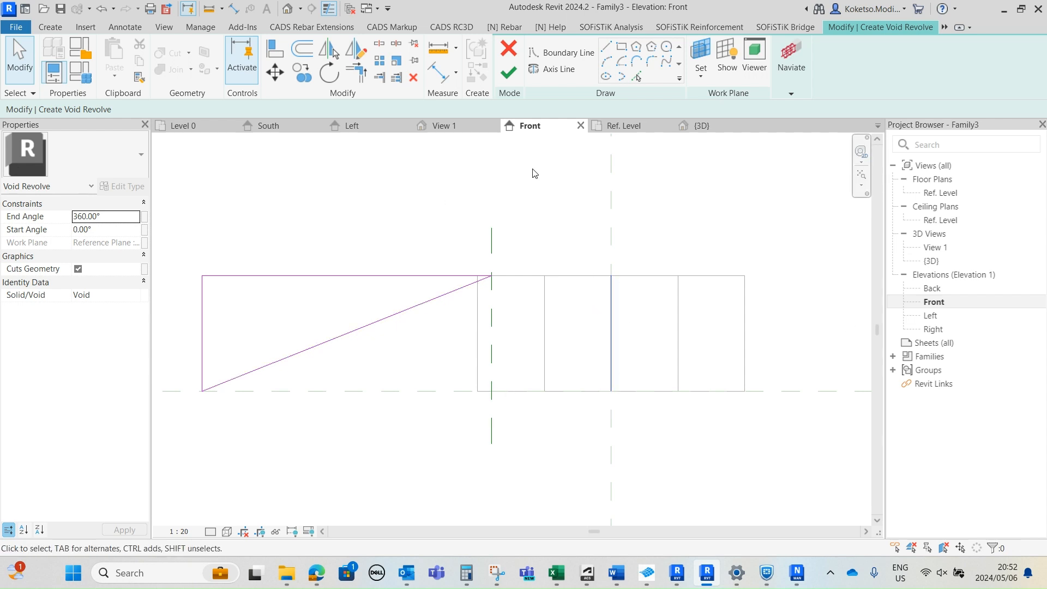
pyautogui.click(508, 73)
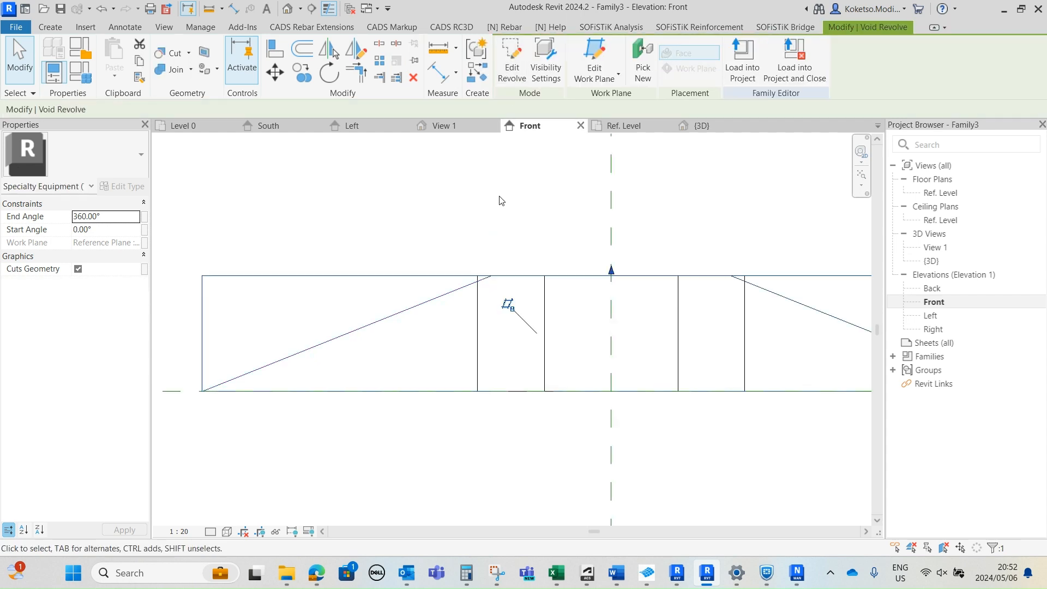
# Step: Examine the cut corners of the hexagonal head in the 3D view
pyautogui.click(703, 126)
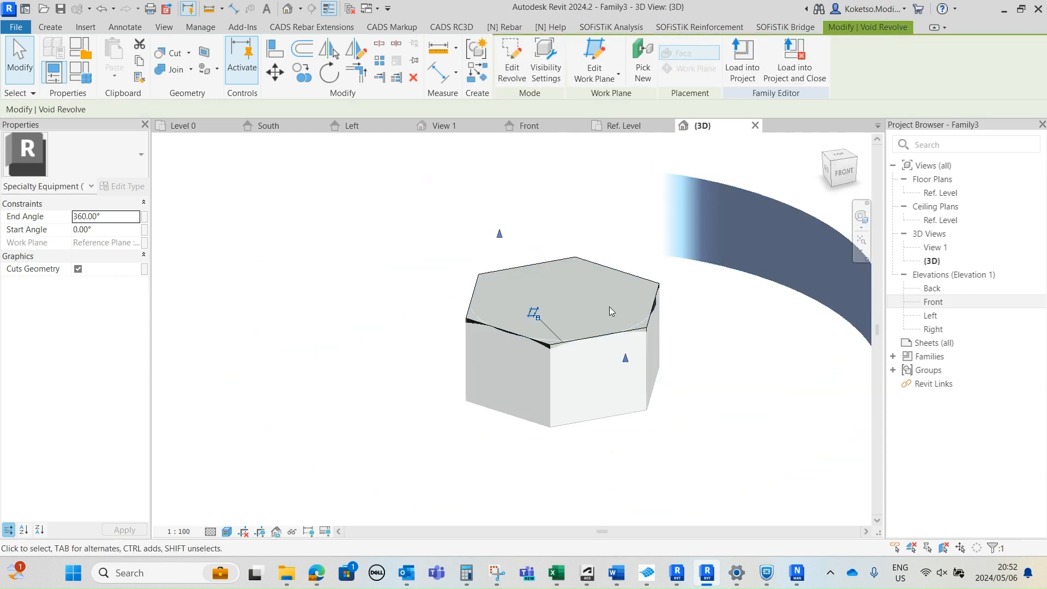
pyautogui.click(649, 444)
pyautogui.scroll(3, 641, 372)
pyautogui.moveTo(725, 449)
pyautogui.keyDown('shift'); pyautogui.mouseDown(button='middle')
pyautogui.moveTo(637, 388)
pyautogui.moveTo(652, 448)
pyautogui.moveTo(770, 413)
pyautogui.moveTo(818, 334)
pyautogui.moveTo(808, 409)
pyautogui.moveTo(818, 332)
pyautogui.moveTo(656, 378)
pyautogui.moveTo(632, 355)
pyautogui.moveTo(678, 346)
pyautogui.moveTo(489, 335)
pyautogui.moveTo(611, 362)
pyautogui.moveTo(595, 350)
pyautogui.mouseUp(button='middle'); pyautogui.keyUp('shift')
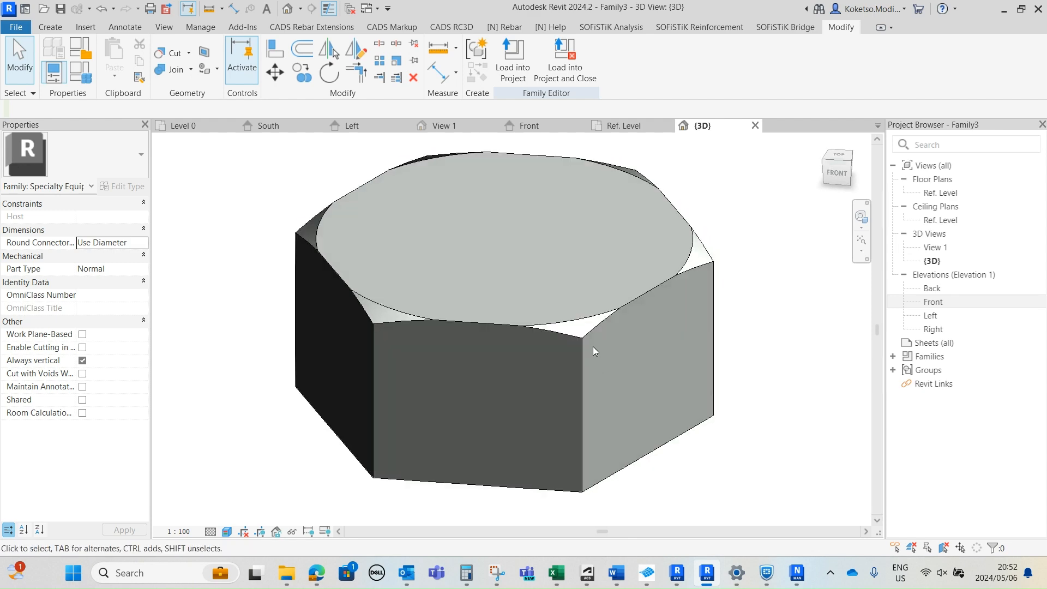
pyautogui.click(587, 338)
pyautogui.scroll(-2, 590, 325)
pyautogui.press('Escape')
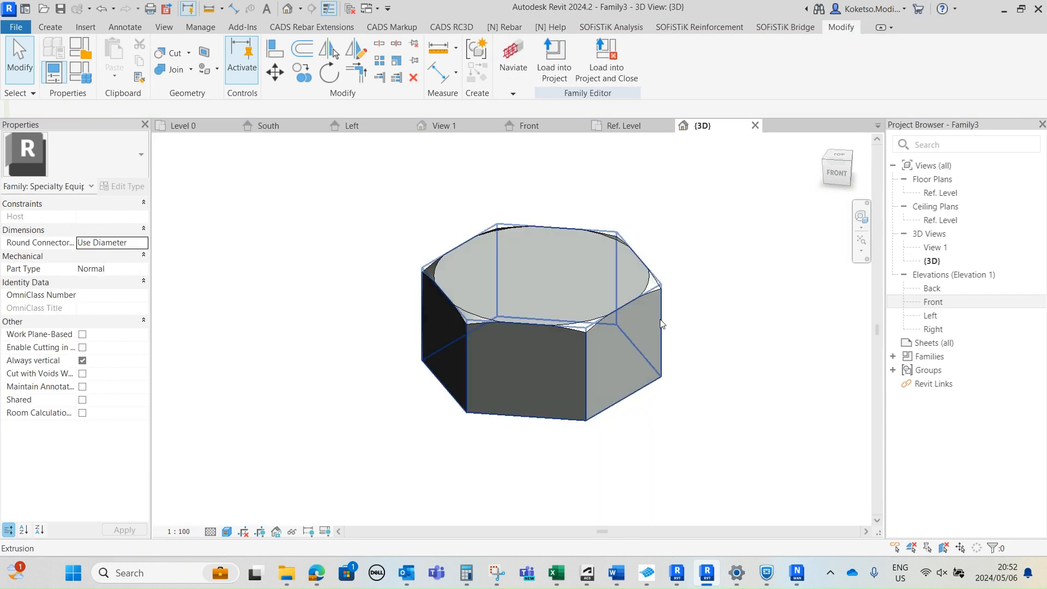
# Step: Reopen the void revolve's sketch in the Front view and delete its triangular boundary
pyautogui.click(663, 291)
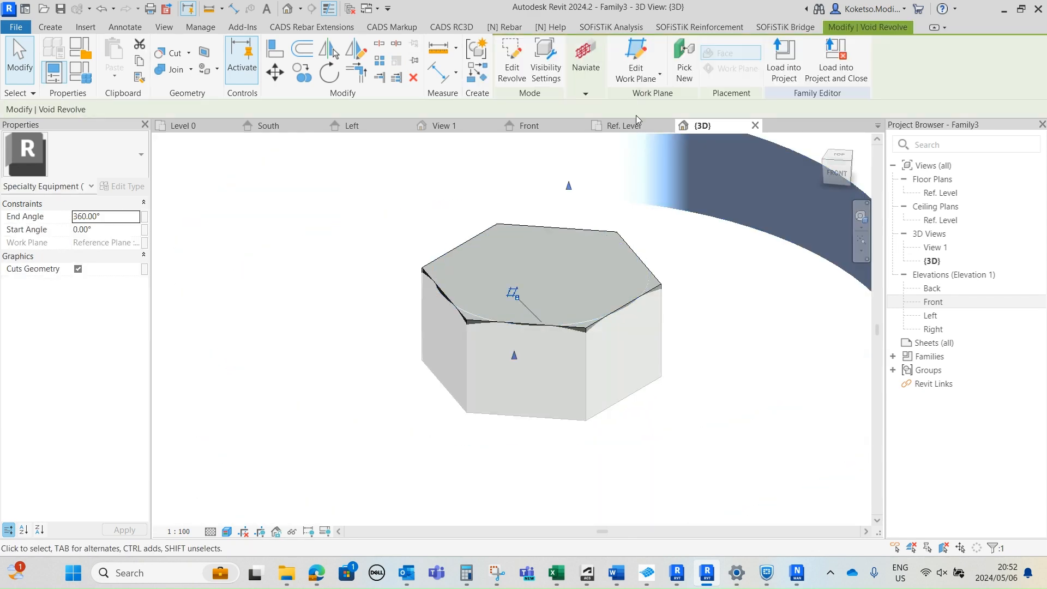
pyautogui.click(512, 56)
pyautogui.click(526, 126)
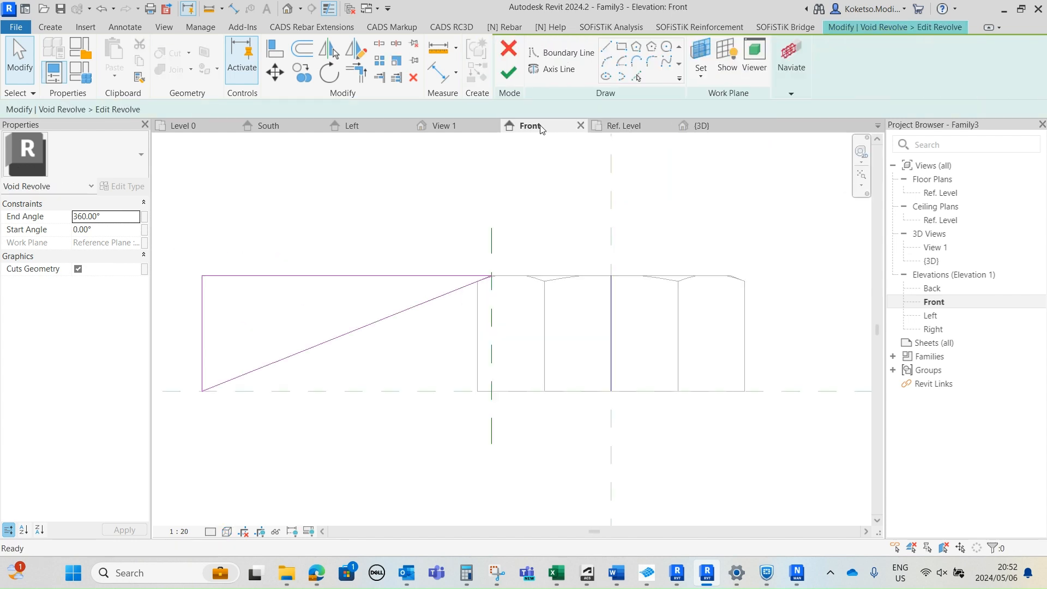
pyautogui.moveTo(472, 319); pyautogui.dragTo(549, 289, button='middle')
pyautogui.moveTo(504, 180)
pyautogui.mouseDown()
pyautogui.moveTo(402, 292)
pyautogui.moveTo(228, 419)
pyautogui.mouseUp()
pyautogui.press('Delete')
pyautogui.scroll(1, 573, 264)
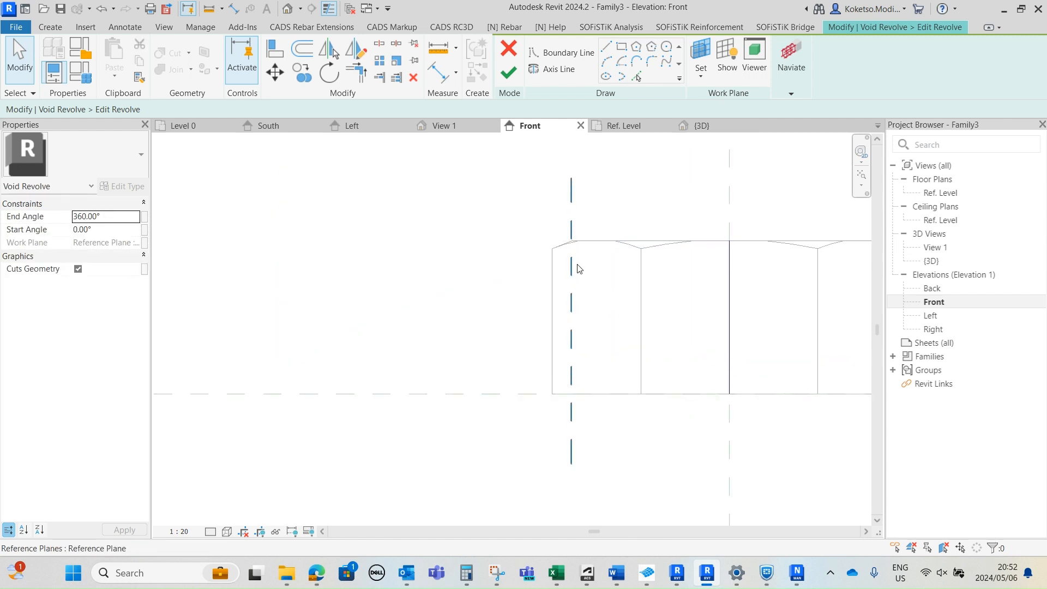
# Step: Set the reference plane's distance from the hexagon's left edge to 5 mm
pyautogui.click(571, 261)
pyautogui.scroll(1, 569, 230)
pyautogui.click(566, 235)
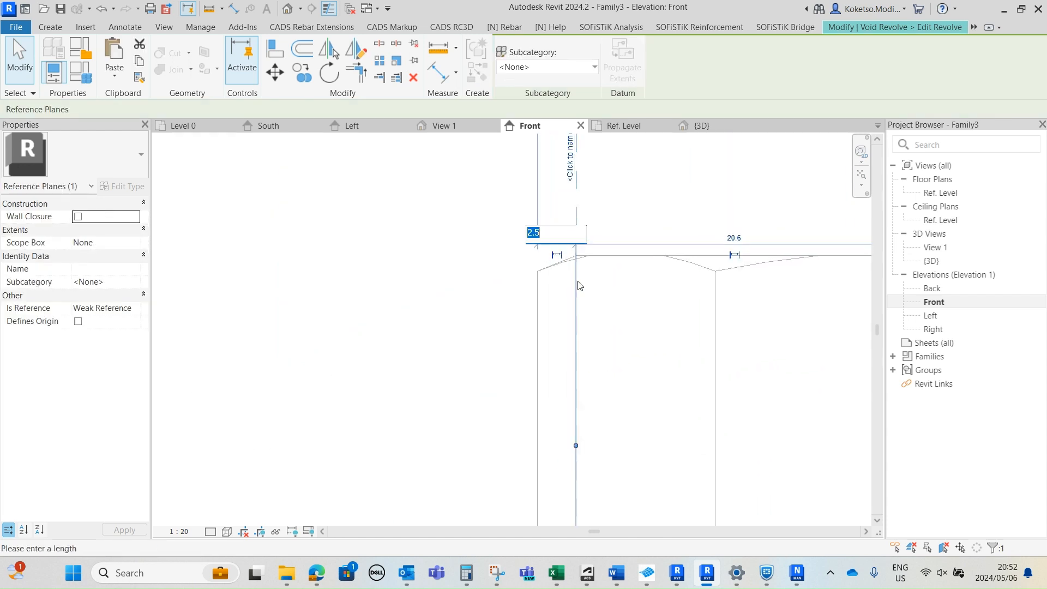
pyautogui.write('5')
pyautogui.press('Return')
pyautogui.press('Escape')
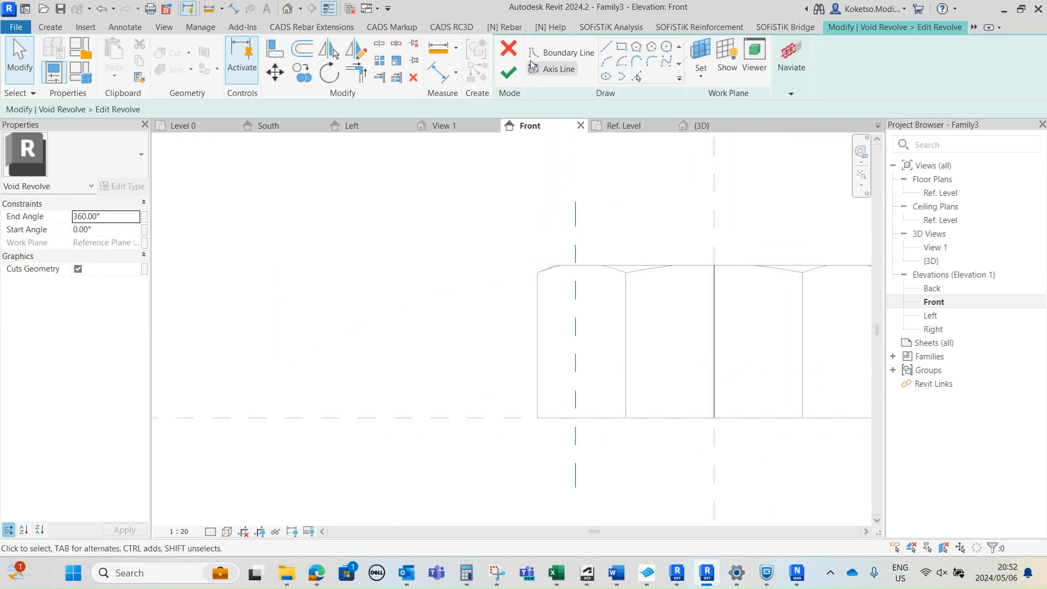
# Step: Sketch a closed triangle from the reference plane at the hexagon's top edge, 50 mm left and 20 mm down to Ref. Level, and finish the revolve
pyautogui.click(604, 47)
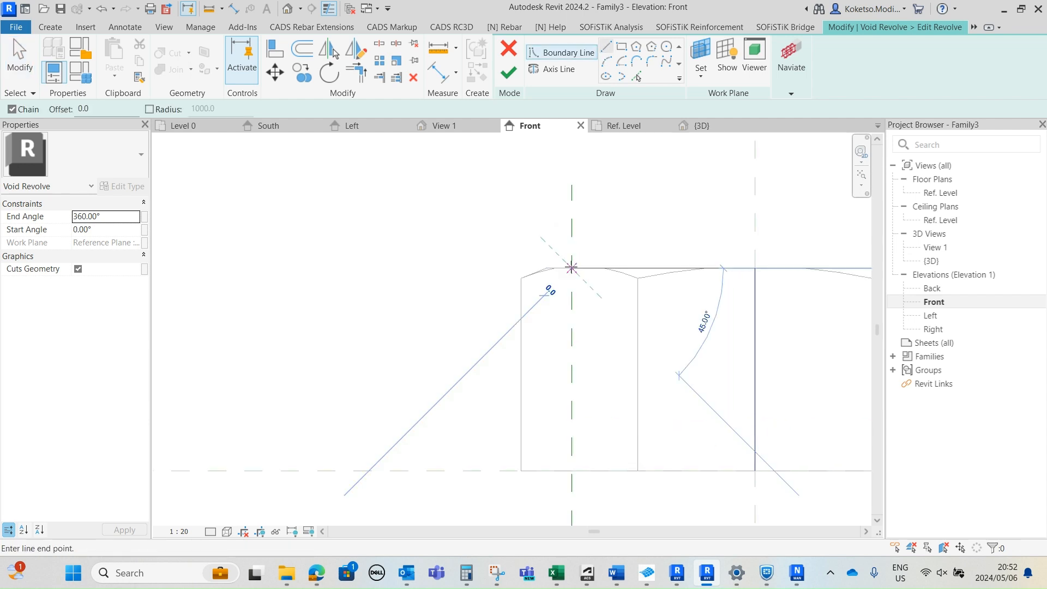
pyautogui.scroll(-1, 627, 230)
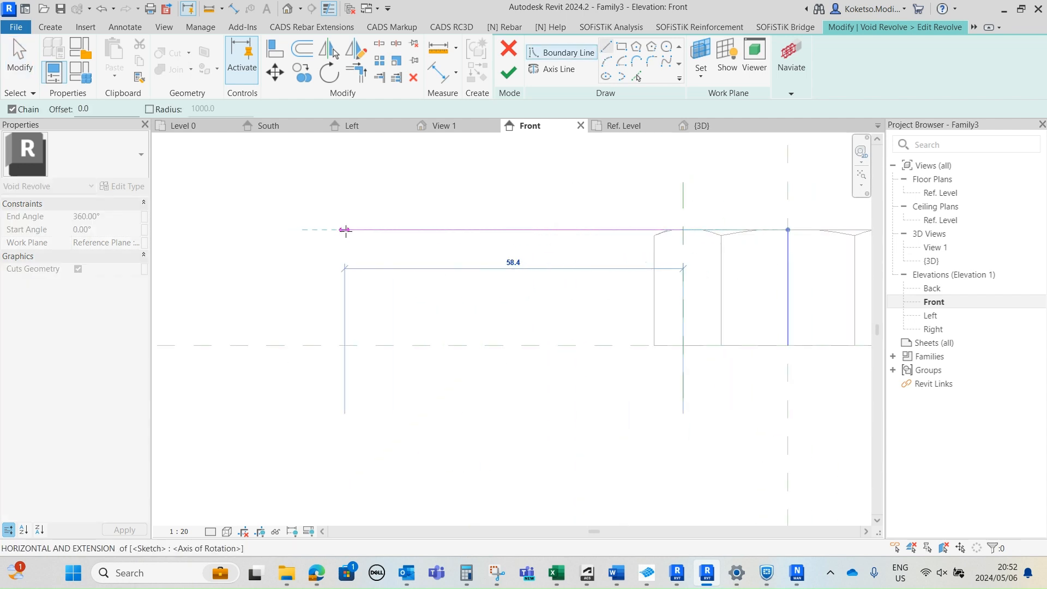
pyautogui.click(394, 229)
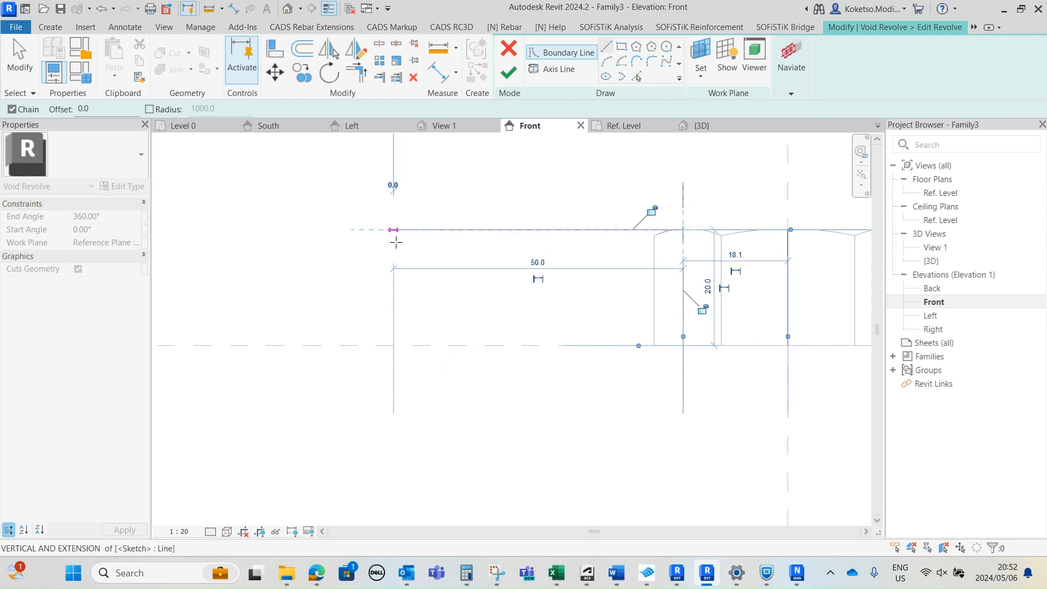
pyautogui.click(393, 346)
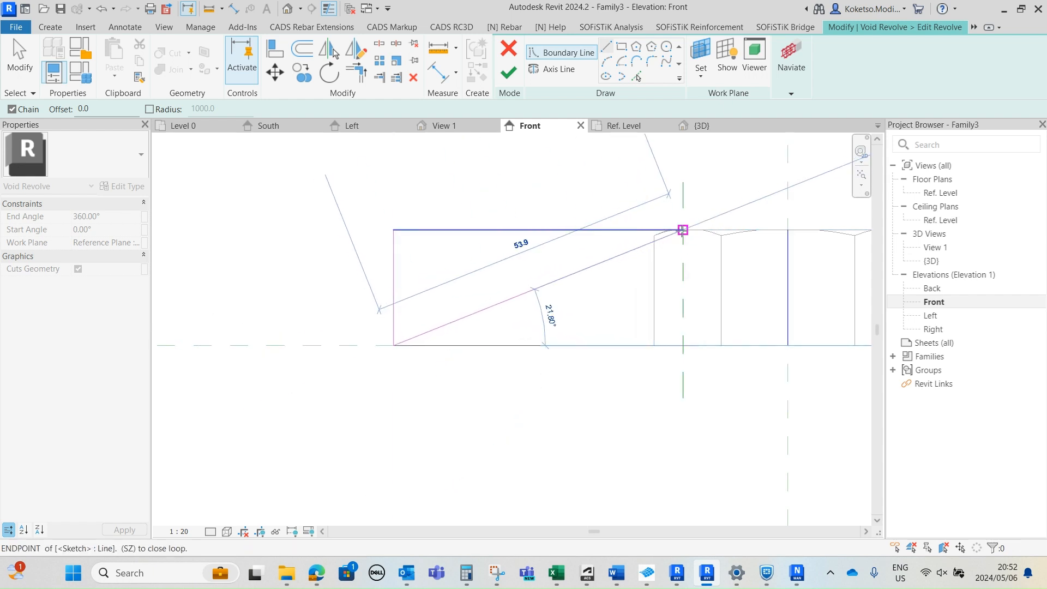
pyautogui.click(683, 229)
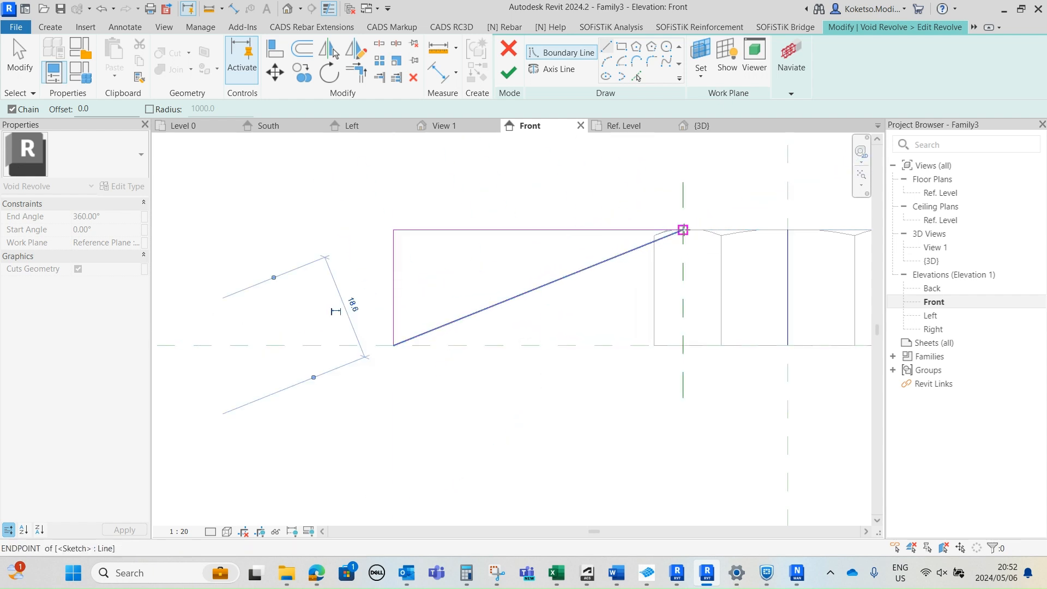
pyautogui.scroll(2, 683, 230)
pyautogui.scroll(-2, 683, 229)
pyautogui.moveTo(678, 234); pyautogui.dragTo(593, 248, button='middle')
pyautogui.click(510, 77)
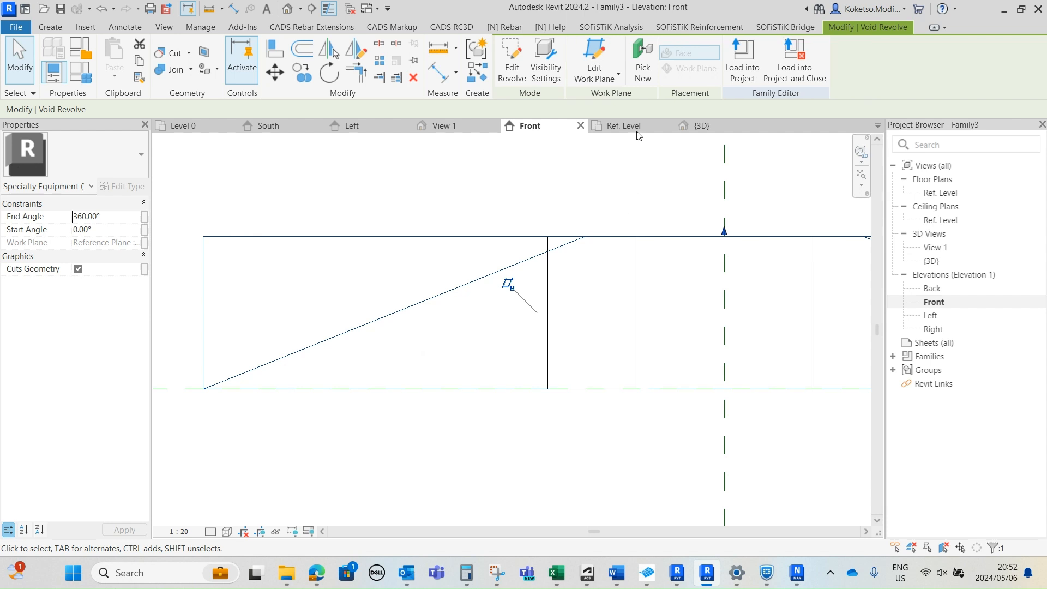
# Step: Examine the enlarged chamfer of the hexagonal head from several sides in 3D
pyautogui.click(699, 125)
pyautogui.keyDown('shift'); pyautogui.moveTo(750, 427); pyautogui.dragTo(587, 402, button='middle'); pyautogui.keyUp('shift')
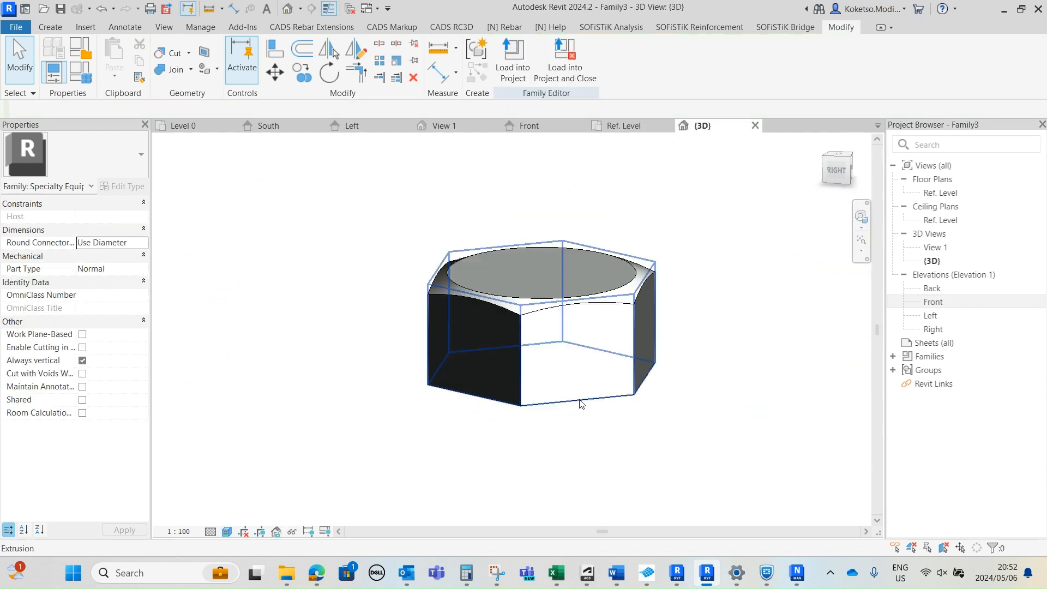
pyautogui.keyDown('shift'); pyautogui.moveTo(797, 378); pyautogui.dragTo(579, 351, button='middle'); pyautogui.keyUp('shift')
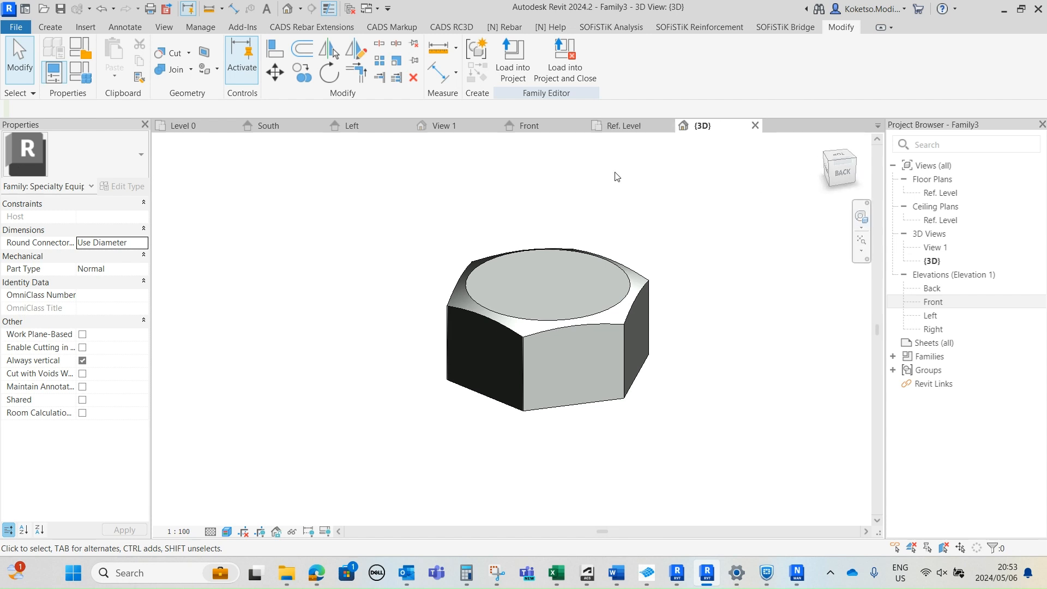
pyautogui.keyDown('shift'); pyautogui.moveTo(600, 375); pyautogui.dragTo(609, 375, button='middle'); pyautogui.keyUp('shift')
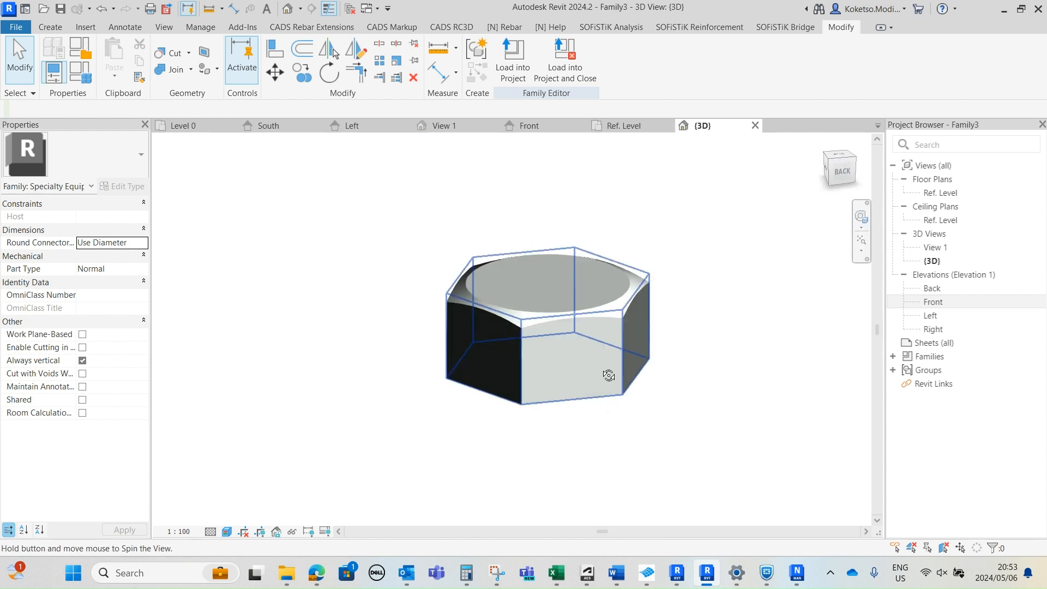
# Step: In the Ref. Level plan, create an extrusion from a circle of 10 mm radius centred on the hexagon
pyautogui.click(605, 126)
pyautogui.scroll(2, 500, 409)
pyautogui.click(50, 28)
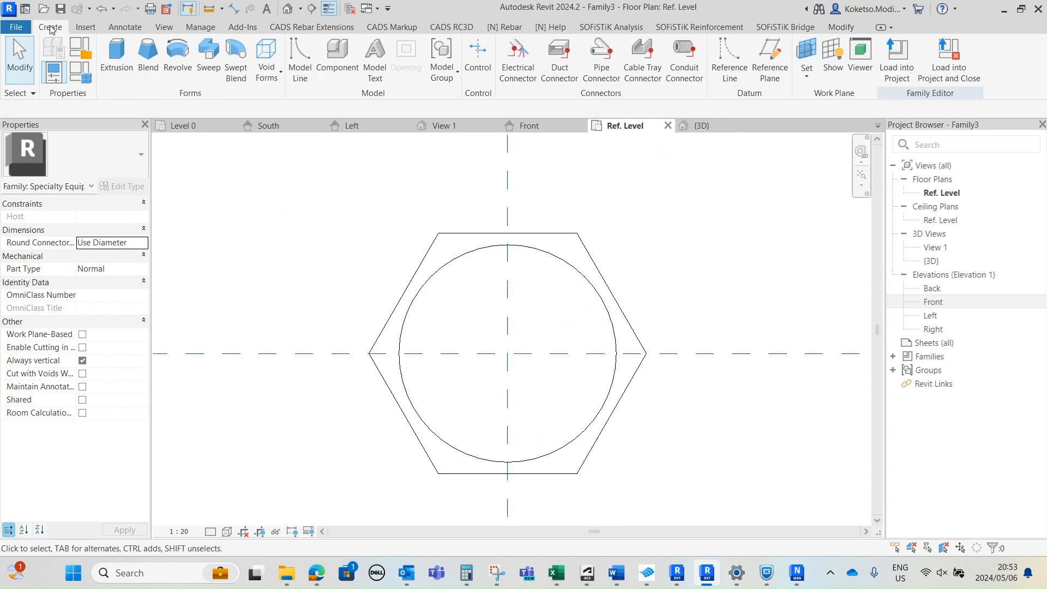
pyautogui.click(116, 67)
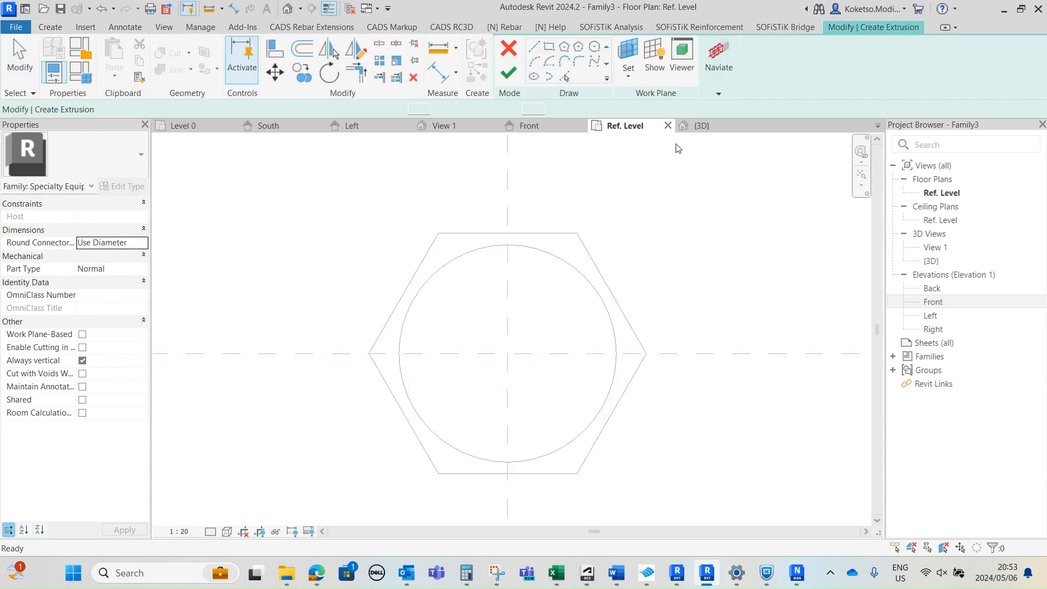
pyautogui.click(595, 50)
pyautogui.click(507, 354)
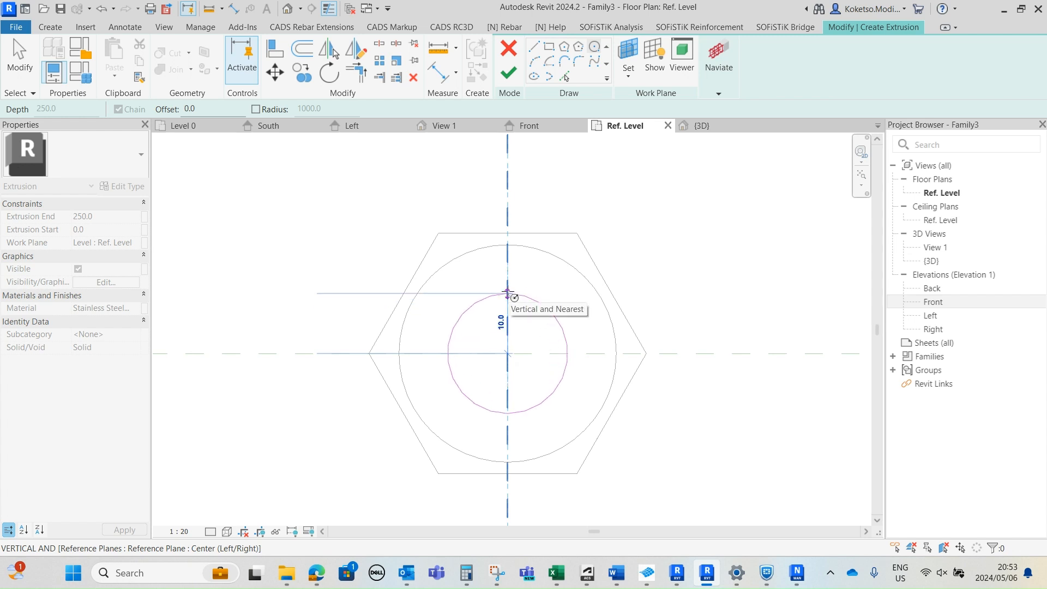
pyautogui.click(508, 293)
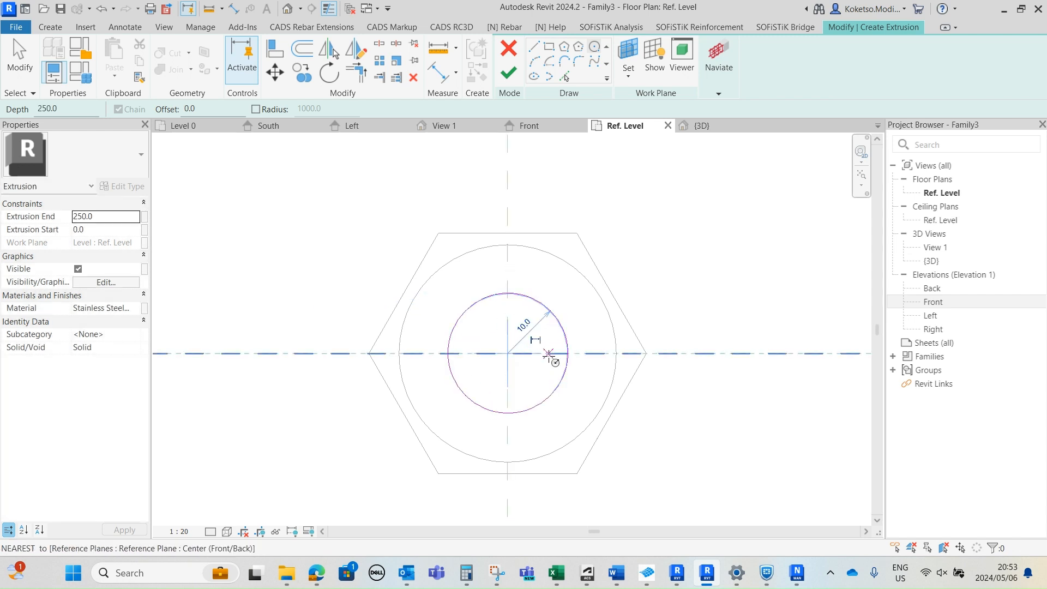
pyautogui.press('Escape')
pyautogui.press('Escape')
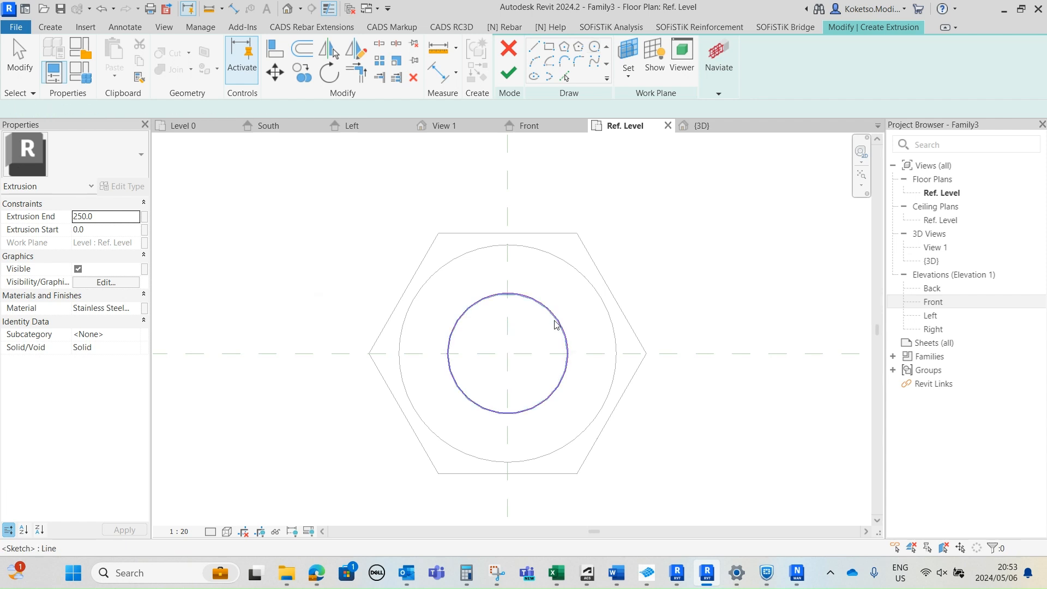
pyautogui.click(567, 355)
pyautogui.click(477, 329)
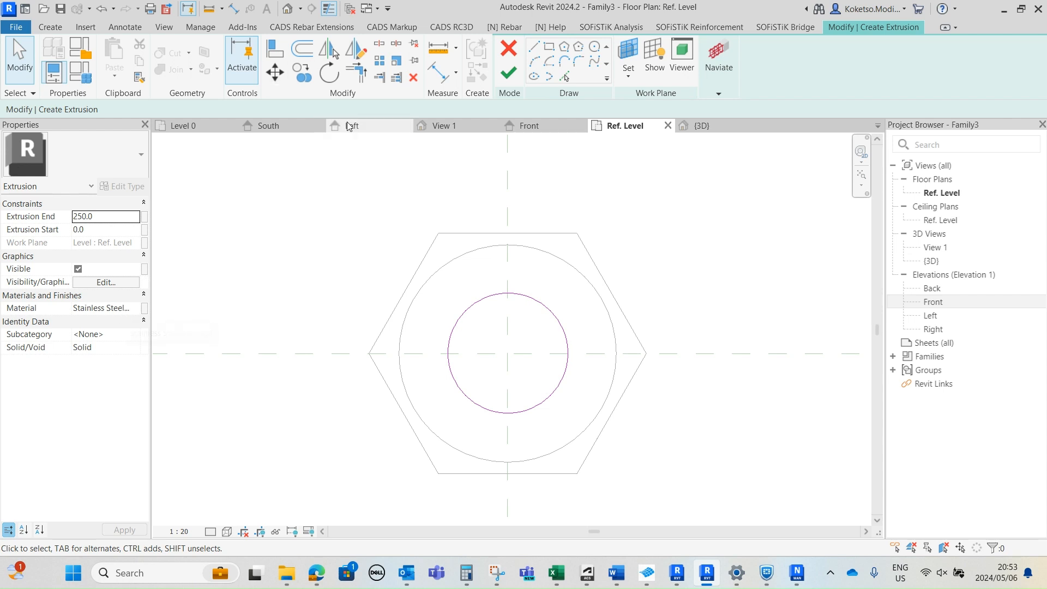
pyautogui.click(507, 76)
# Step: In the Front view, stretch the bottom end of the round shank down to 200 mm below Ref. Level
pyautogui.click(702, 126)
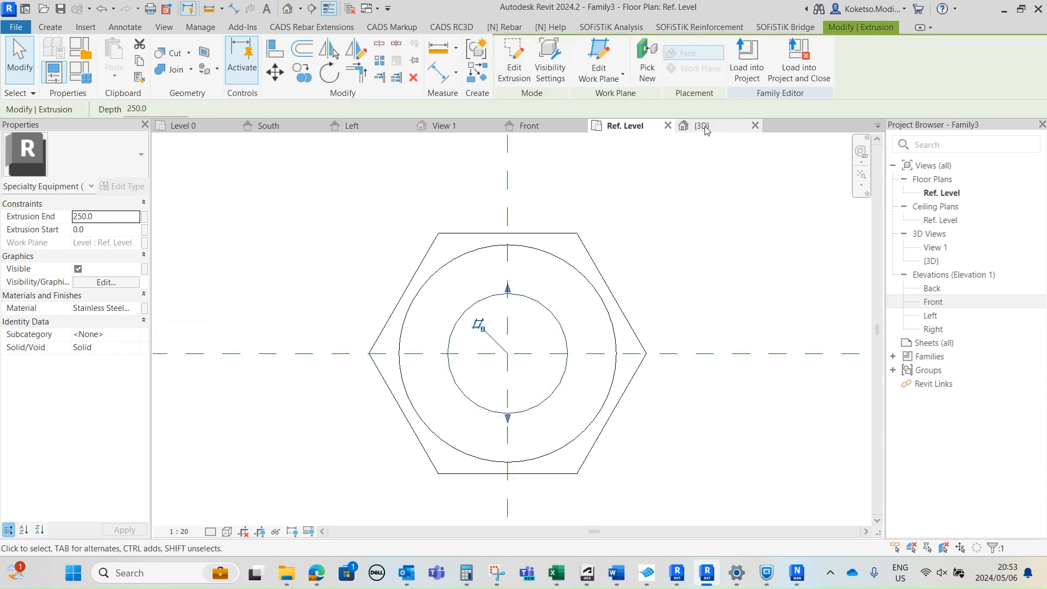
pyautogui.click(554, 127)
pyautogui.scroll(-4, 623, 323)
pyautogui.moveTo(623, 323); pyautogui.dragTo(552, 279, button='middle')
pyautogui.scroll(-2, 563, 304)
pyautogui.scroll(3, 563, 307)
pyautogui.moveTo(564, 283); pyautogui.dragTo(565, 463)
pyautogui.moveTo(584, 401); pyautogui.dragTo(515, 397, button='middle')
# Step: Pull the shank's upper end down to Ref. Level, flush with the underside of the hexagonal head
pyautogui.scroll(-4, 562, 301)
pyautogui.scroll(3, 439, 334)
pyautogui.scroll(-1, 521, 390)
pyautogui.moveTo(546, 163); pyautogui.dragTo(544, 279)
pyautogui.scroll(3, 545, 295)
pyautogui.scroll(-2, 652, 226)
pyautogui.scroll(2, 597, 286)
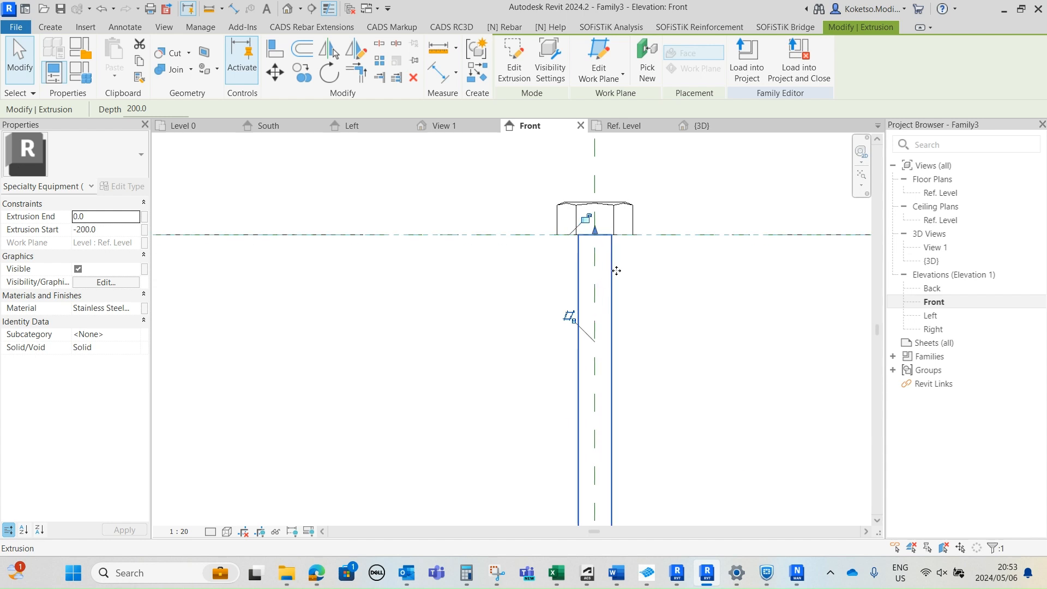
pyautogui.scroll(2, 600, 218)
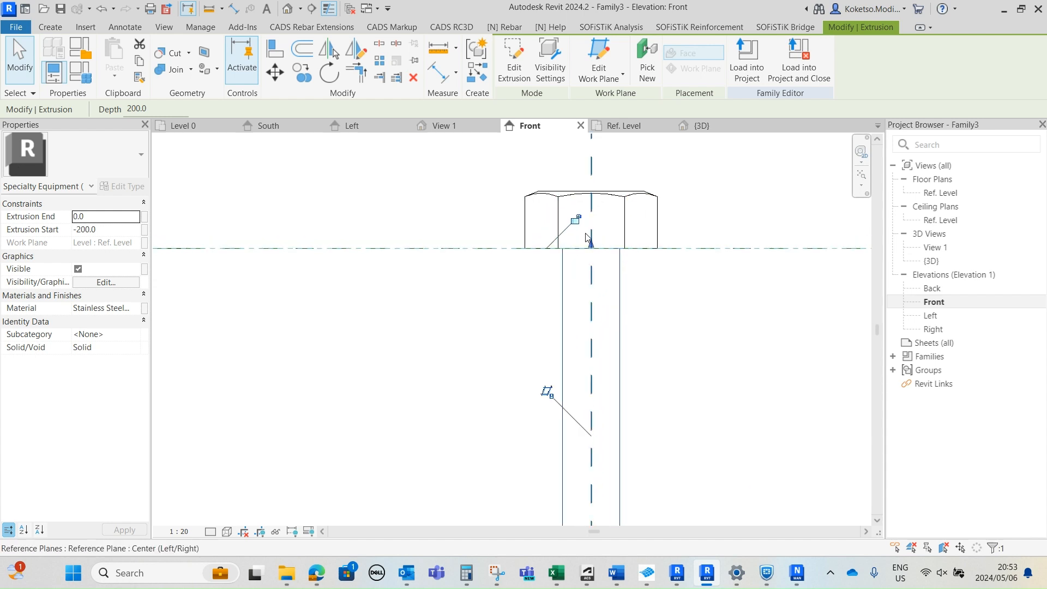
pyautogui.press('Escape')
pyautogui.click(618, 277)
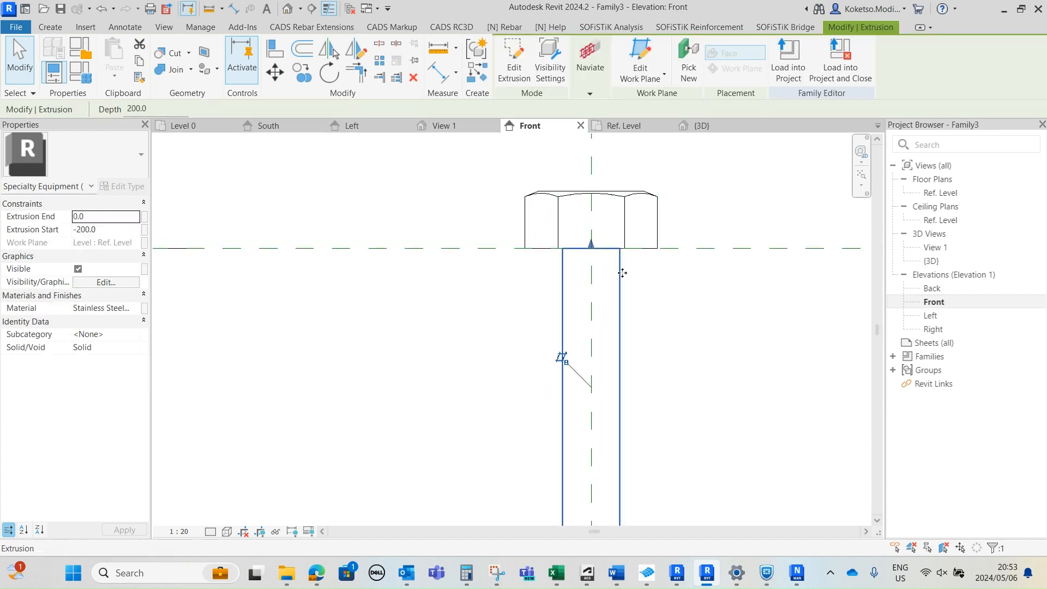
pyautogui.scroll(-2, 617, 289)
pyautogui.press('Escape')
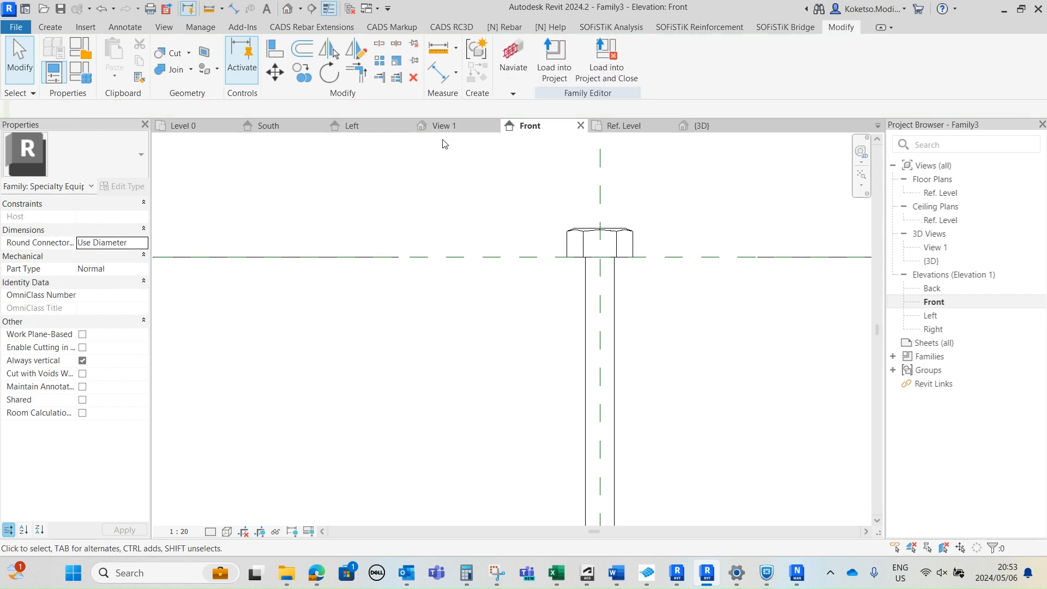
# Step: Examine the complete bolt with its head and shank in the 3D view
pyautogui.click(703, 127)
pyautogui.scroll(-3, 594, 295)
pyautogui.keyDown('shift'); pyautogui.moveTo(594, 297); pyautogui.dragTo(602, 408, button='middle'); pyautogui.keyUp('shift')
pyautogui.scroll(3, 594, 327)
pyautogui.keyDown('shift'); pyautogui.moveTo(642, 369); pyautogui.dragTo(592, 331, button='middle'); pyautogui.keyUp('shift')
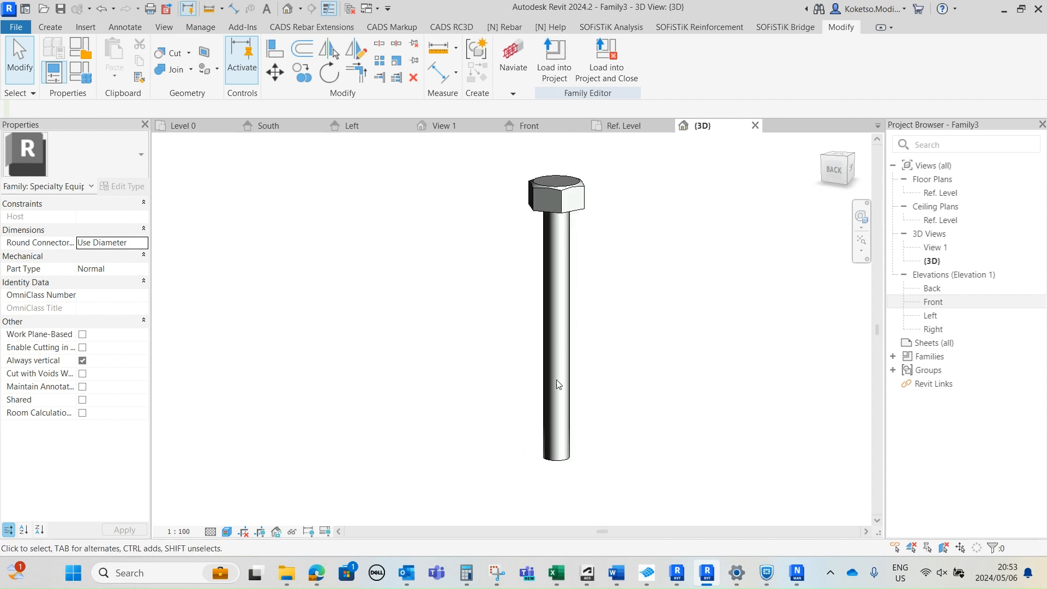
# Step: Edit the round shank's extrusion, trying a radius of 20 mm for its circle and restoring 10 mm
pyautogui.click(567, 446)
pyautogui.doubleClick(567, 446)
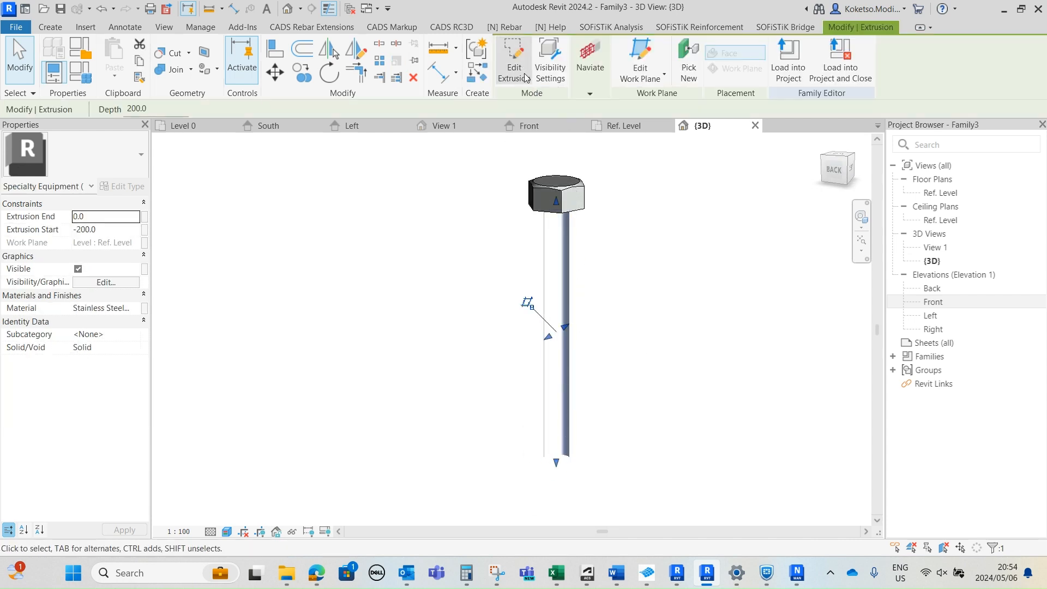
pyautogui.scroll(5, 569, 177)
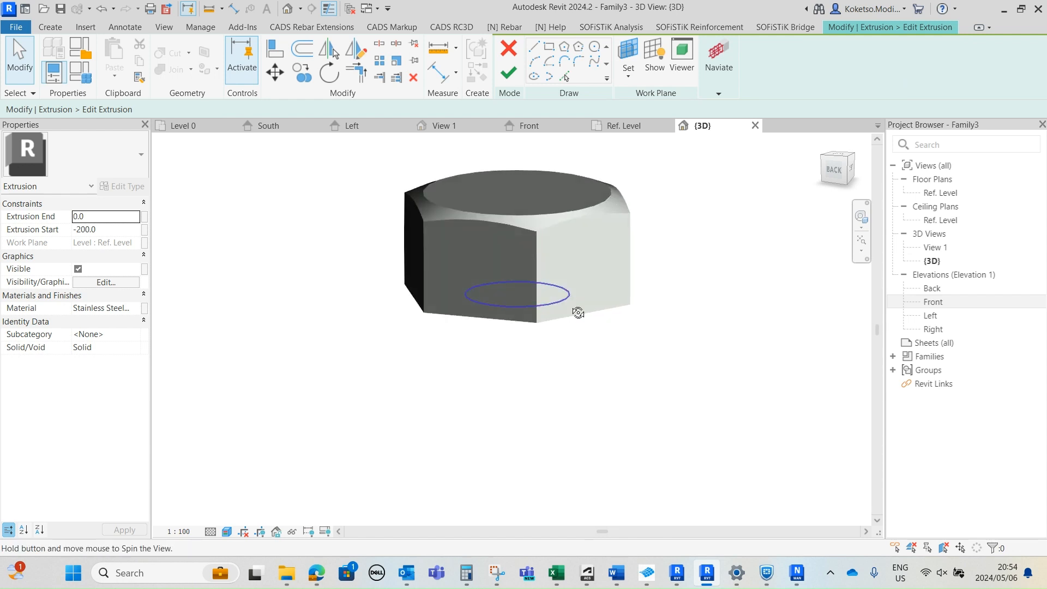
pyautogui.click(552, 316)
pyautogui.scroll(2, 485, 294)
pyautogui.click(496, 287)
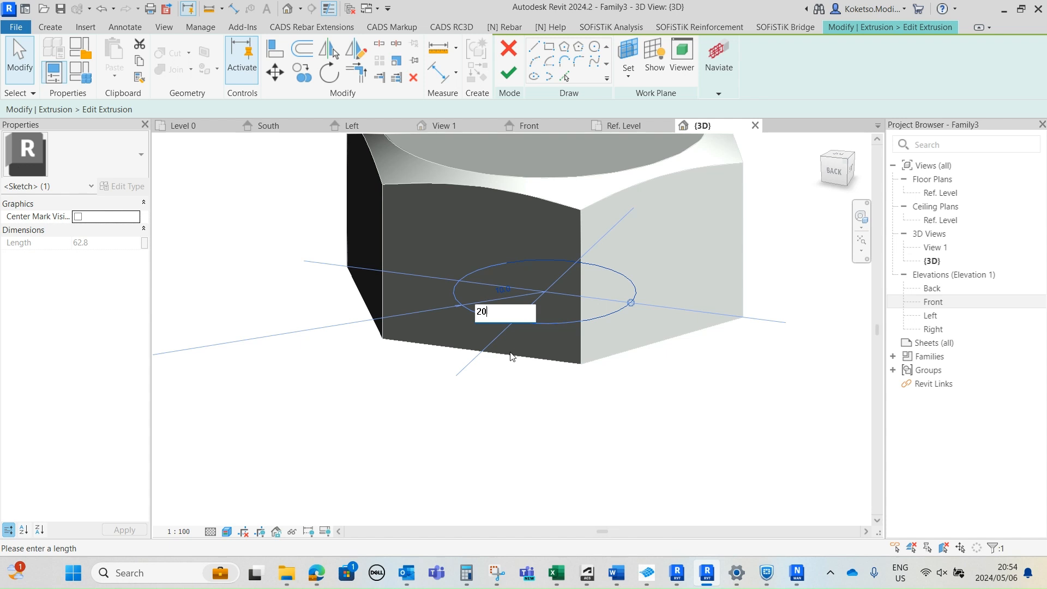
pyautogui.press('Return')
pyautogui.scroll(-3, 545, 327)
pyautogui.keyDown('shift'); pyautogui.moveTo(557, 316); pyautogui.dragTo(600, 374, button='middle'); pyautogui.keyUp('shift')
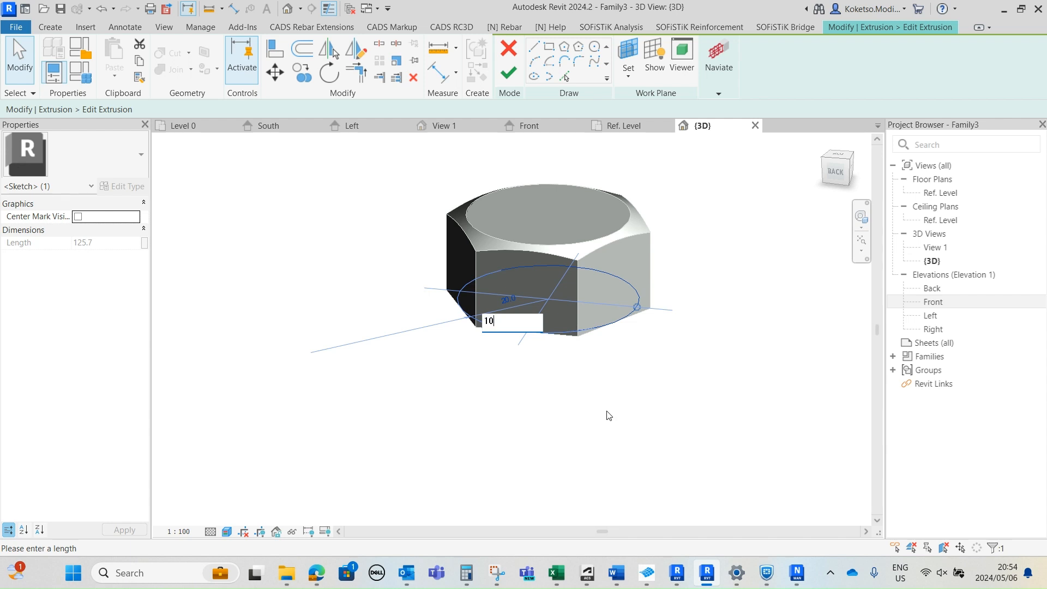
pyautogui.press('Return')
# Step: Set the shank circle's radius to 15 mm in the Ref. Level plan and finish editing the extrusion
pyautogui.click(604, 125)
pyautogui.click(524, 324)
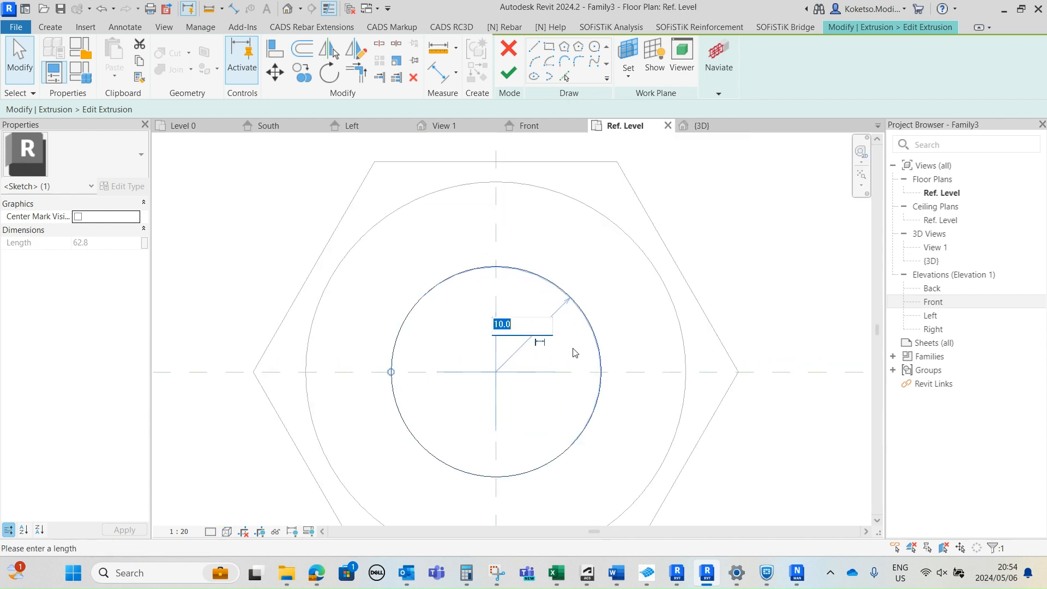
pyautogui.write('15')
pyautogui.press('Return')
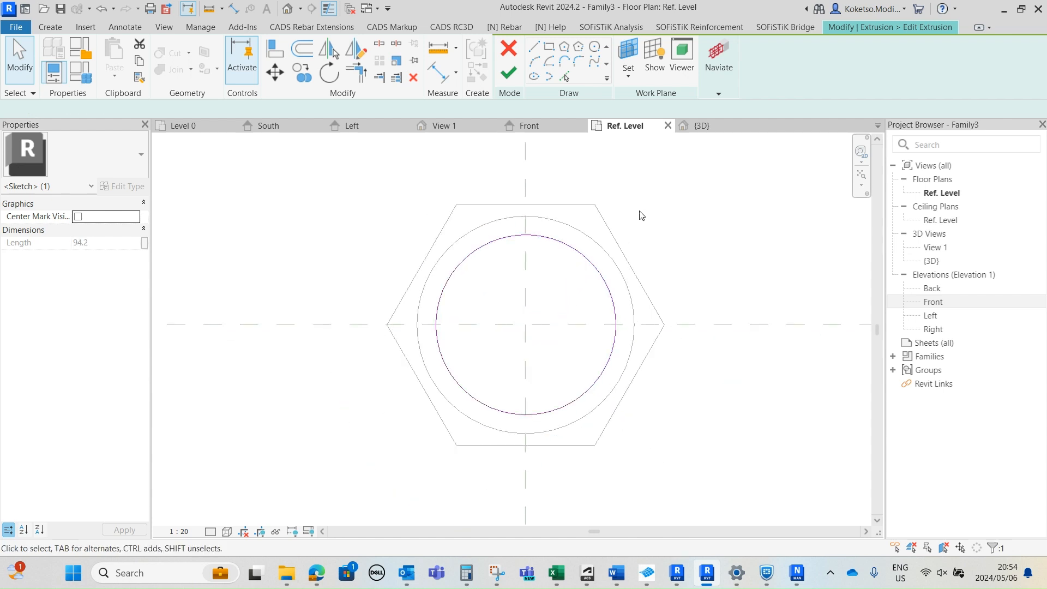
pyautogui.click(634, 215)
pyautogui.click(703, 126)
pyautogui.click(509, 72)
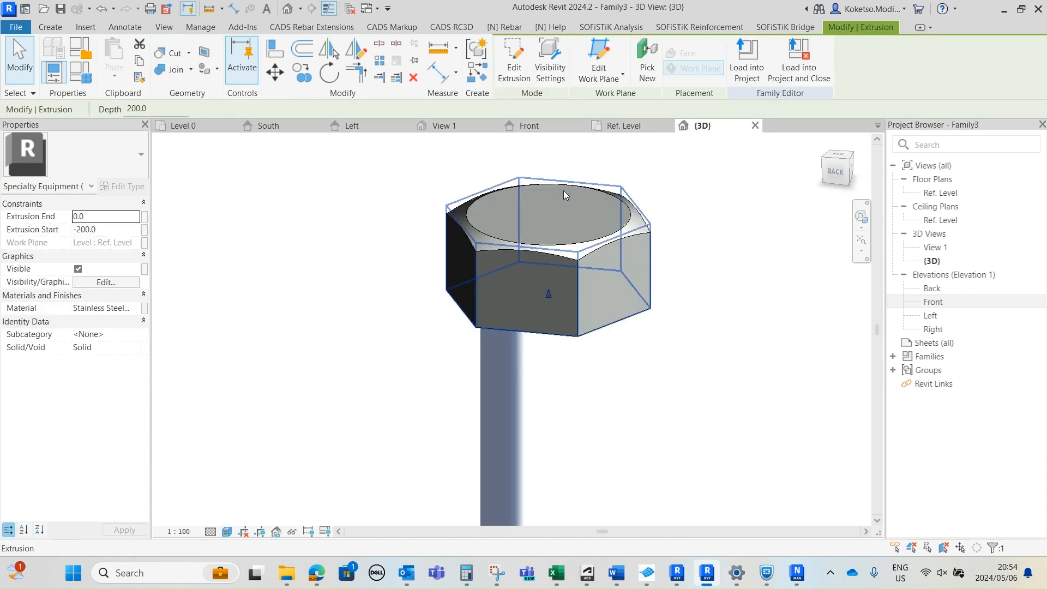
# Step: Examine the bolt's proportions from several angles in the 3D view
pyautogui.scroll(-1, 564, 189)
pyautogui.click(731, 418)
pyautogui.keyDown('shift'); pyautogui.moveTo(731, 418); pyautogui.dragTo(651, 244, button='middle'); pyautogui.keyUp('shift')
pyautogui.scroll(-2, 651, 244)
pyautogui.keyDown('shift'); pyautogui.moveTo(662, 331); pyautogui.dragTo(660, 435, button='middle'); pyautogui.keyUp('shift')
pyautogui.scroll(-2, 555, 237)
pyautogui.moveTo(606, 357); pyautogui.dragTo(599, 162, button='middle')
pyautogui.scroll(2, 594, 367)
pyautogui.scroll(-2, 567, 376)
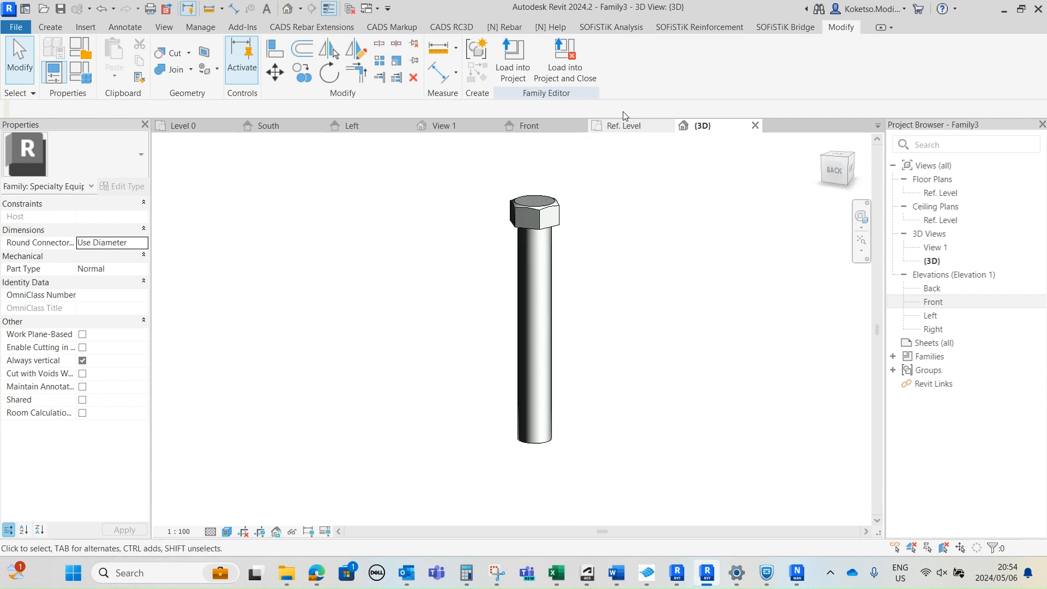
# Step: Reduce the radius of the shank's circle in the Ref. Level plan, finish the extrusion edit and check the bolt in 3D
pyautogui.click(545, 416)
pyautogui.click(625, 125)
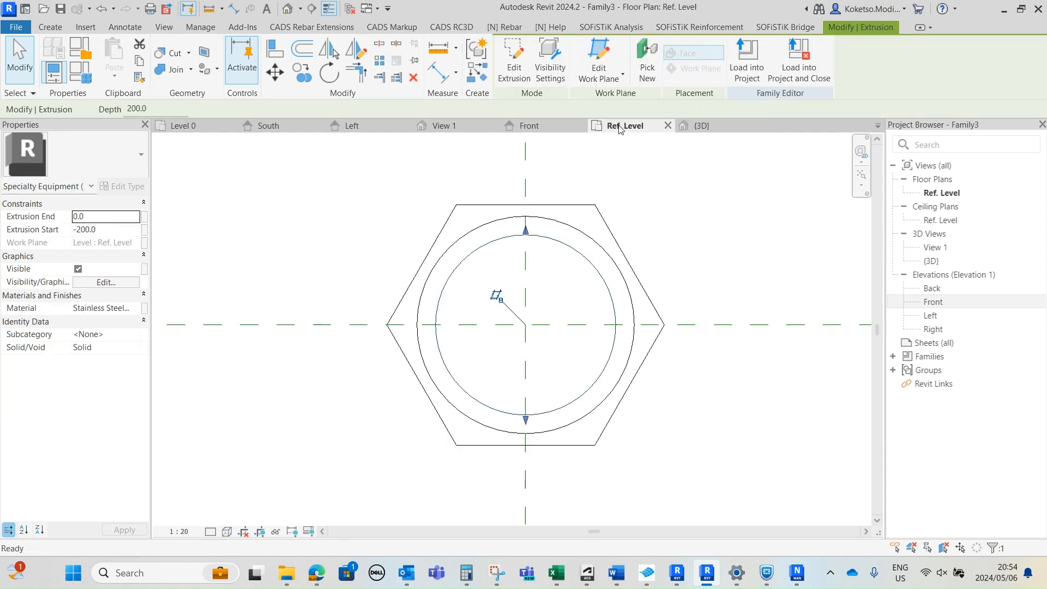
pyautogui.click(515, 61)
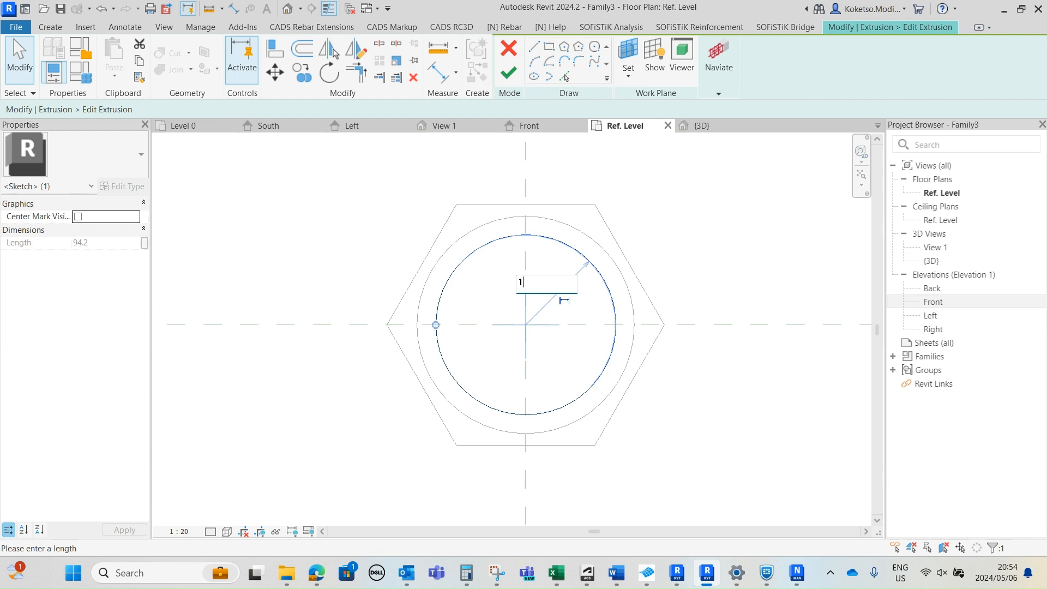
pyautogui.press('Return')
pyautogui.click(562, 298)
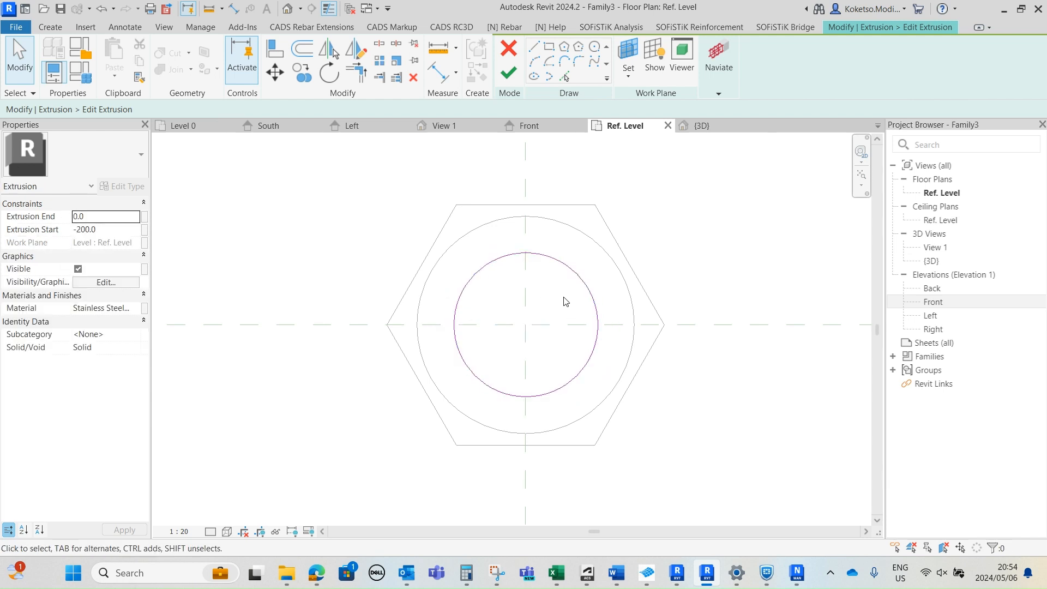
pyautogui.click(512, 78)
pyautogui.click(701, 128)
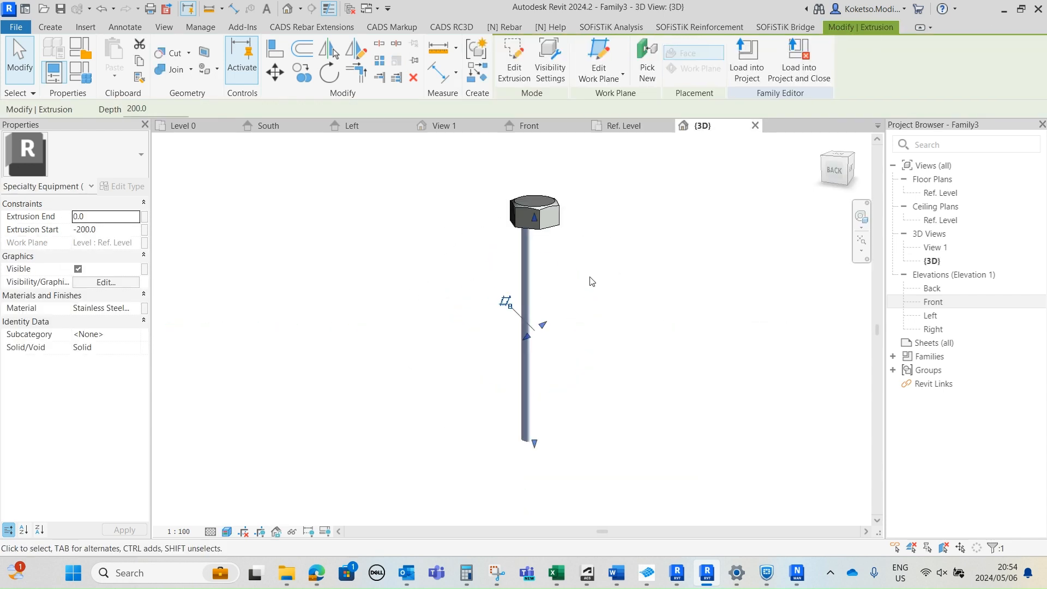
pyautogui.click(627, 363)
pyautogui.moveTo(631, 375)
pyautogui.keyDown('shift'); pyautogui.mouseDown(button='middle')
pyautogui.moveTo(585, 267)
pyautogui.moveTo(547, 250)
pyautogui.mouseUp(button='middle'); pyautogui.keyUp('shift')
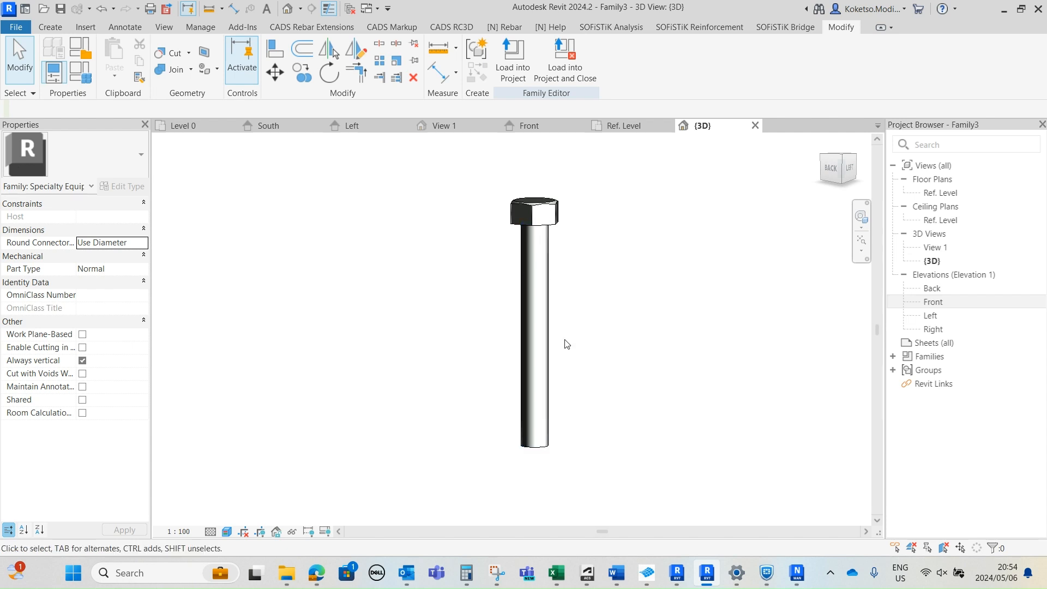
# Step: Examine the bolt's head, shank and lower end in the Front elevation
pyautogui.click(545, 129)
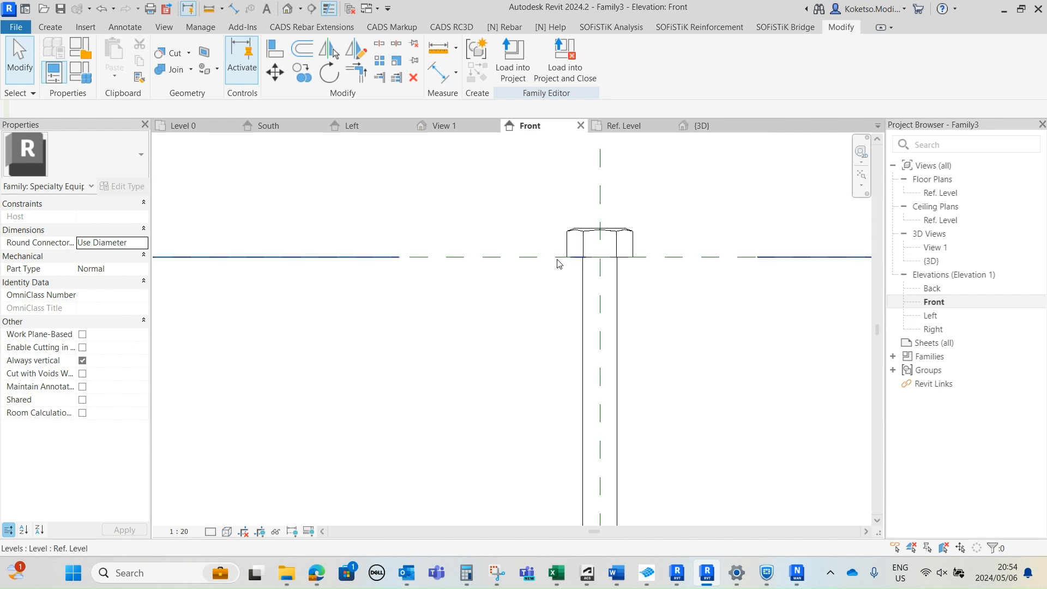
pyautogui.scroll(-3, 511, 207)
pyautogui.scroll(2, 555, 295)
pyautogui.moveTo(561, 301); pyautogui.dragTo(555, 348, button='middle')
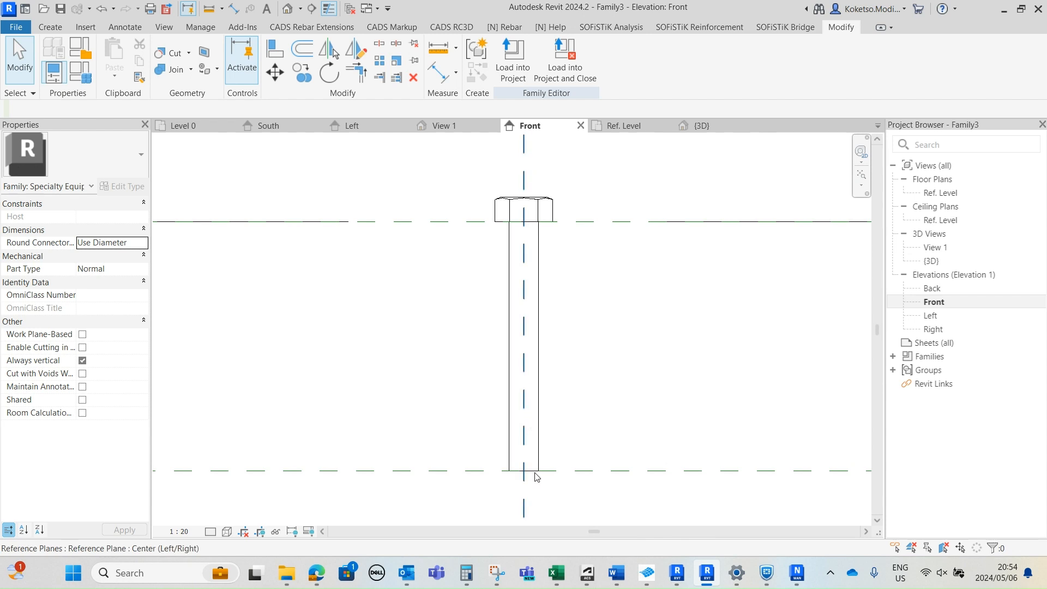
pyautogui.scroll(1, 547, 454)
pyautogui.moveTo(554, 454); pyautogui.dragTo(524, 457, button='middle')
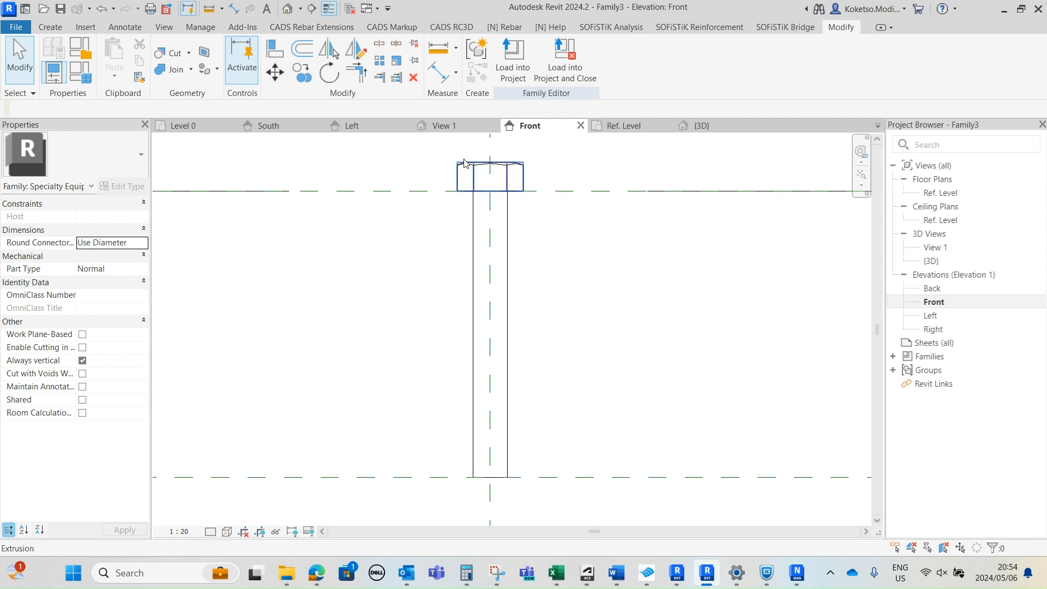
pyautogui.scroll(2, 466, 172)
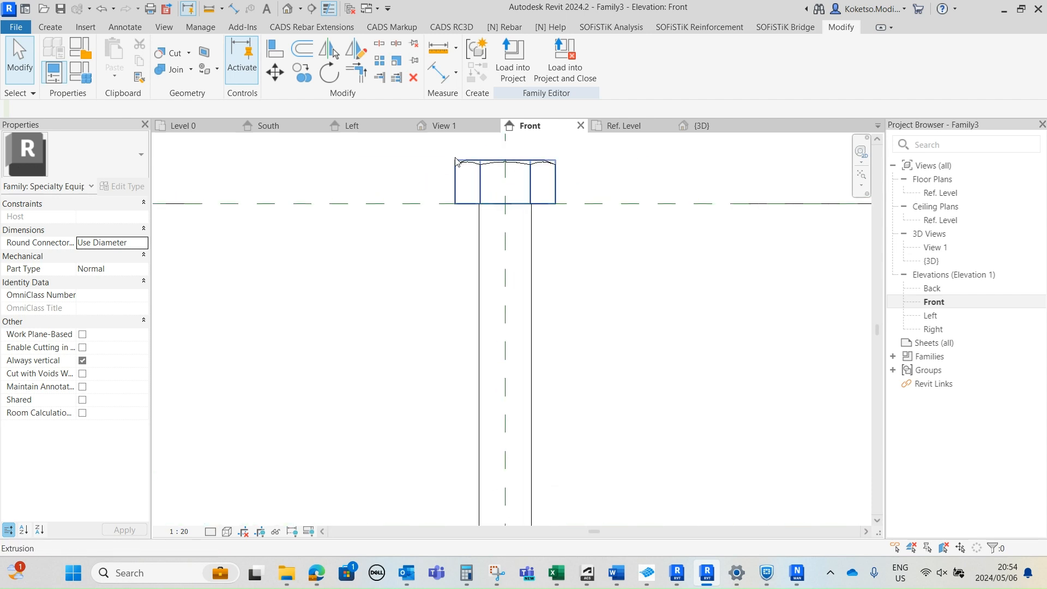
pyautogui.scroll(-2, 522, 174)
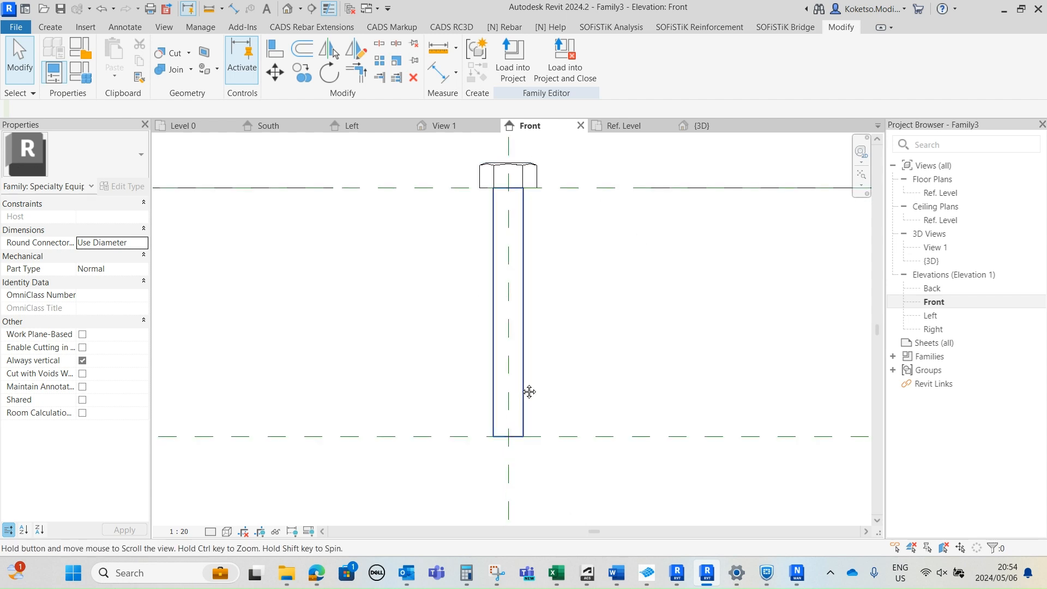
# Step: Start a void revolve and draw its vertical axis line up the shank's centre from the bottom end
pyautogui.click(50, 27)
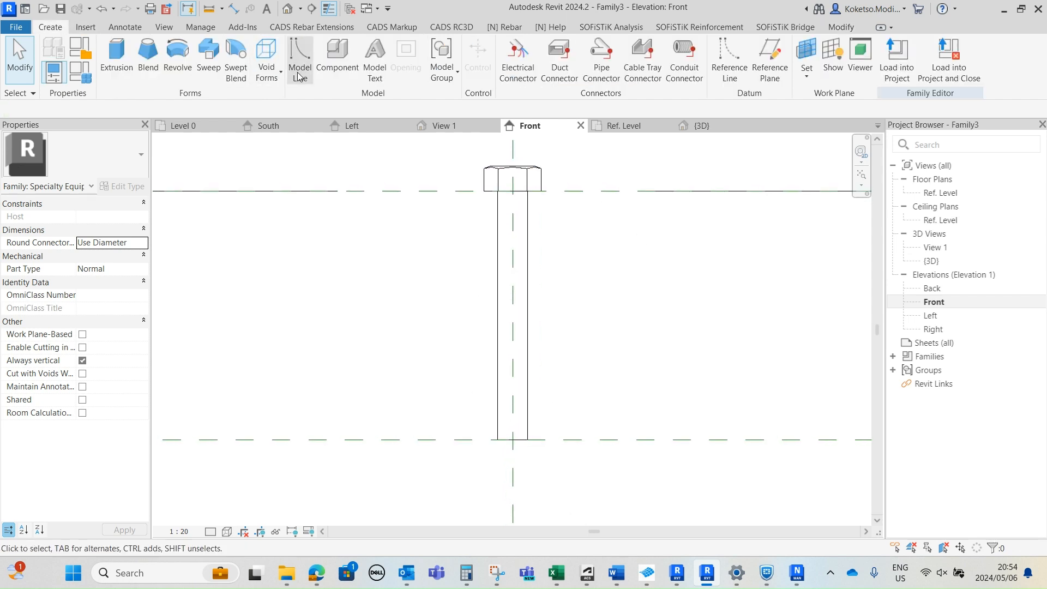
pyautogui.click(276, 72)
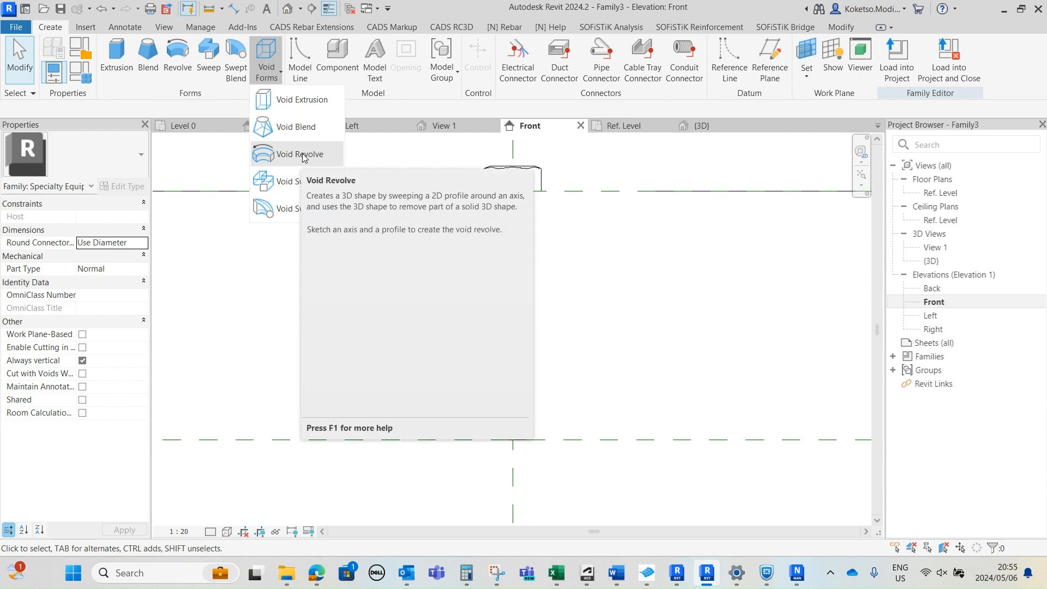
pyautogui.click(301, 158)
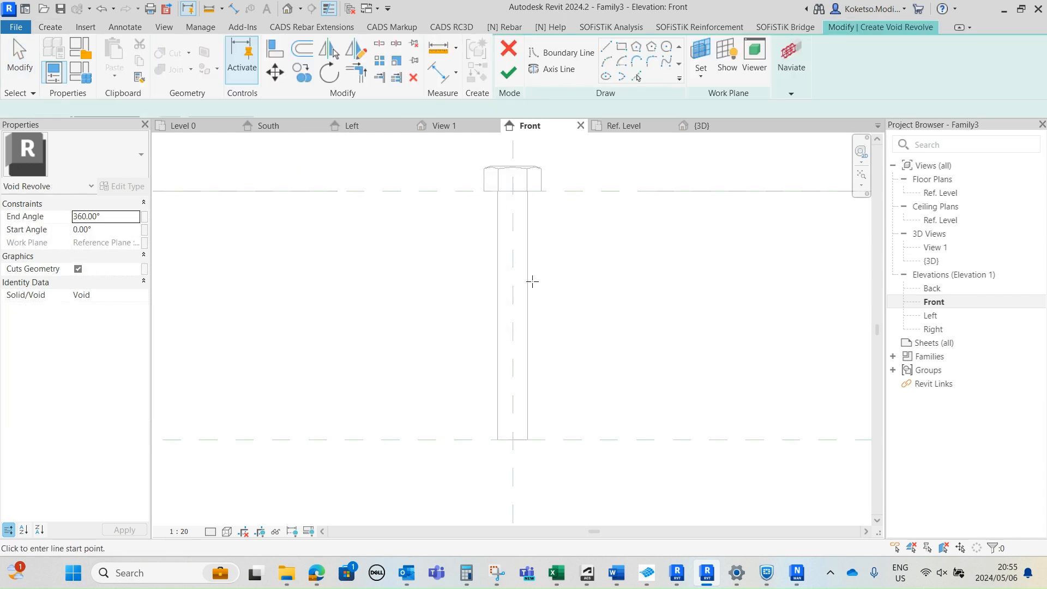
pyautogui.click(550, 69)
pyautogui.scroll(2, 516, 451)
pyautogui.click(504, 478)
pyautogui.moveTo(507, 341); pyautogui.dragTo(561, 417, button='middle')
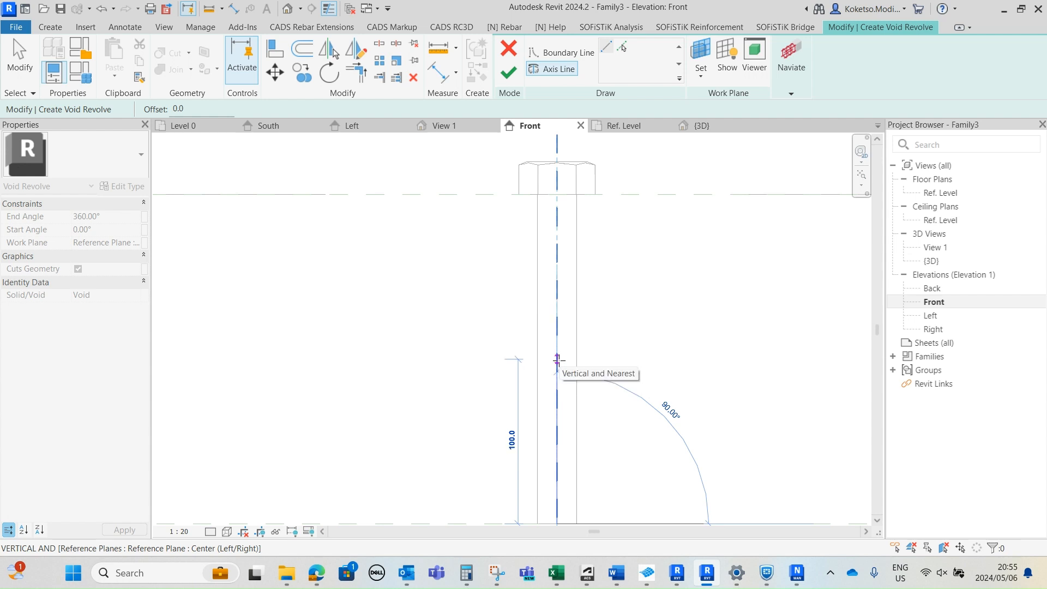
pyautogui.click(557, 388)
pyautogui.scroll(-2, 564, 322)
pyautogui.press('Escape')
pyautogui.scroll(3, 564, 413)
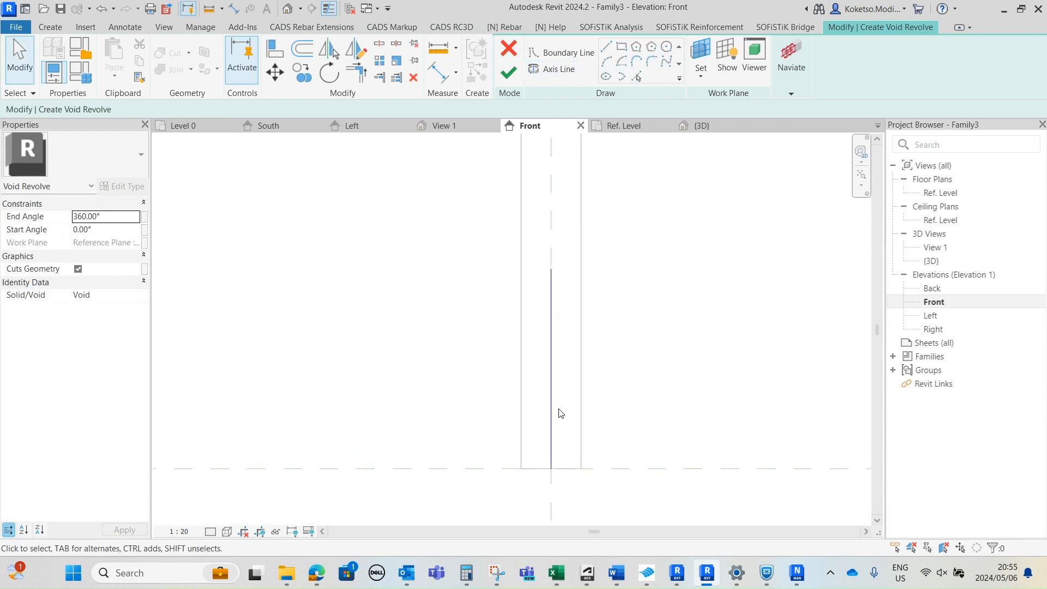
# Step: Draw a 4 mm horizontal boundary line inward from the shank's lower corner and a 4 mm diagonal back from its end at 135°
pyautogui.scroll(4, 540, 311)
pyautogui.moveTo(559, 315); pyautogui.dragTo(568, 254, button='middle')
pyautogui.scroll(-5, 564, 266)
pyautogui.scroll(2, 563, 266)
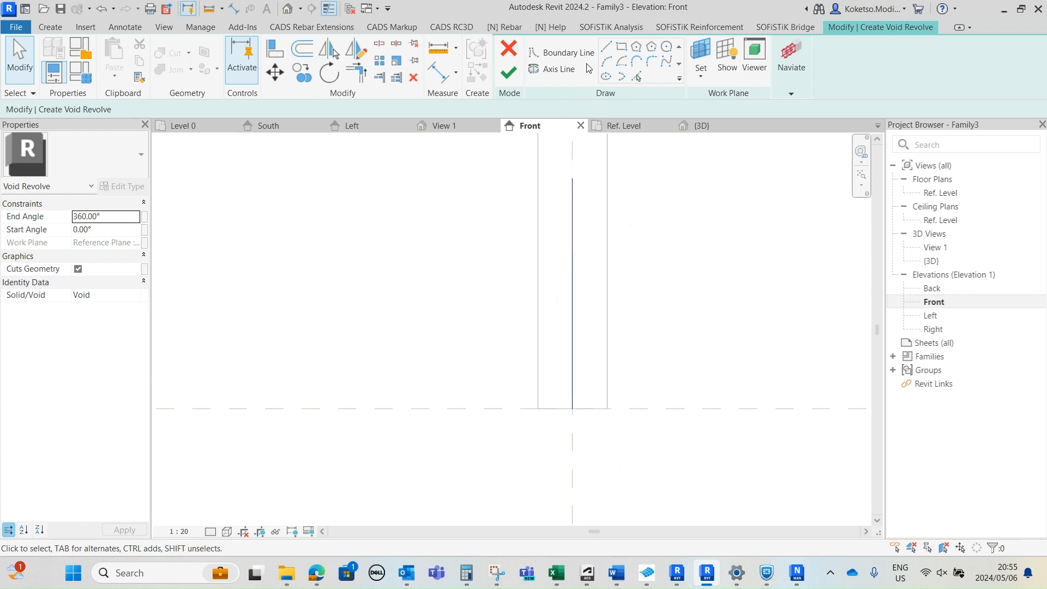
pyautogui.click(606, 46)
pyautogui.scroll(5, 546, 414)
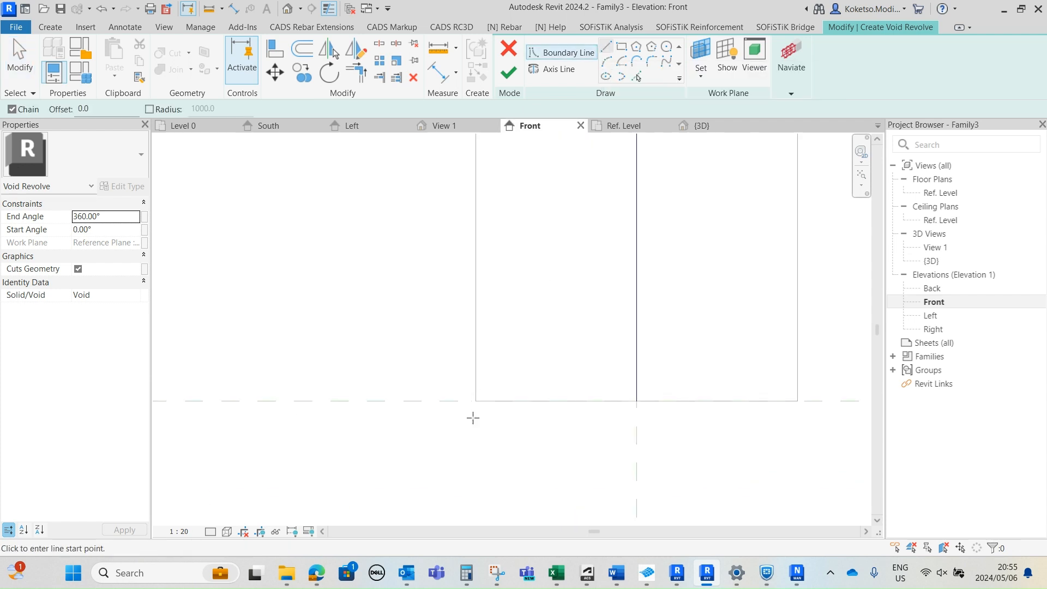
pyautogui.click(476, 401)
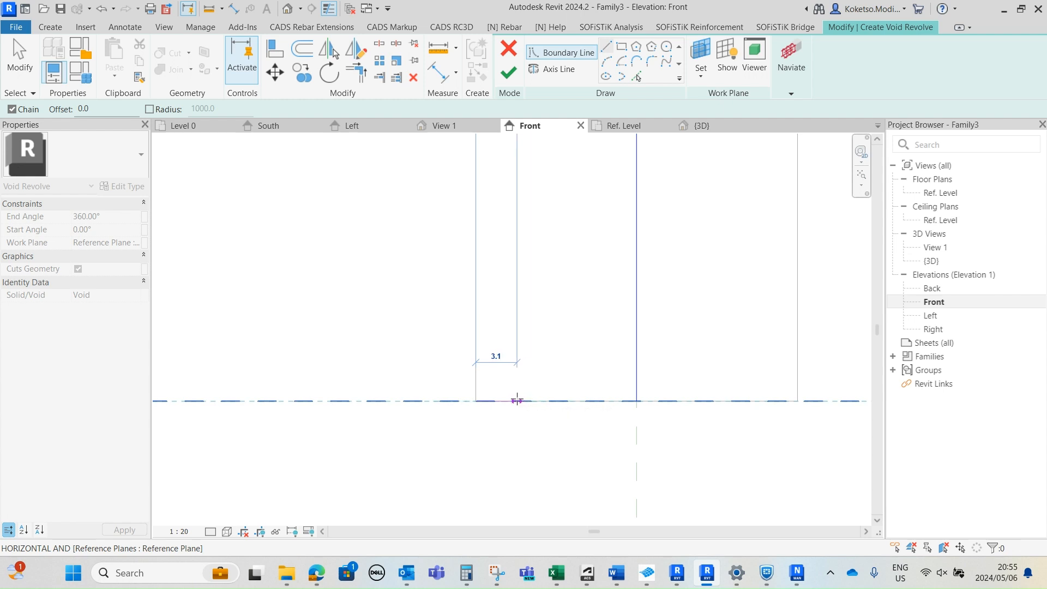
pyautogui.click(529, 401)
pyautogui.scroll(3, 496, 368)
pyautogui.scroll(2, 496, 371)
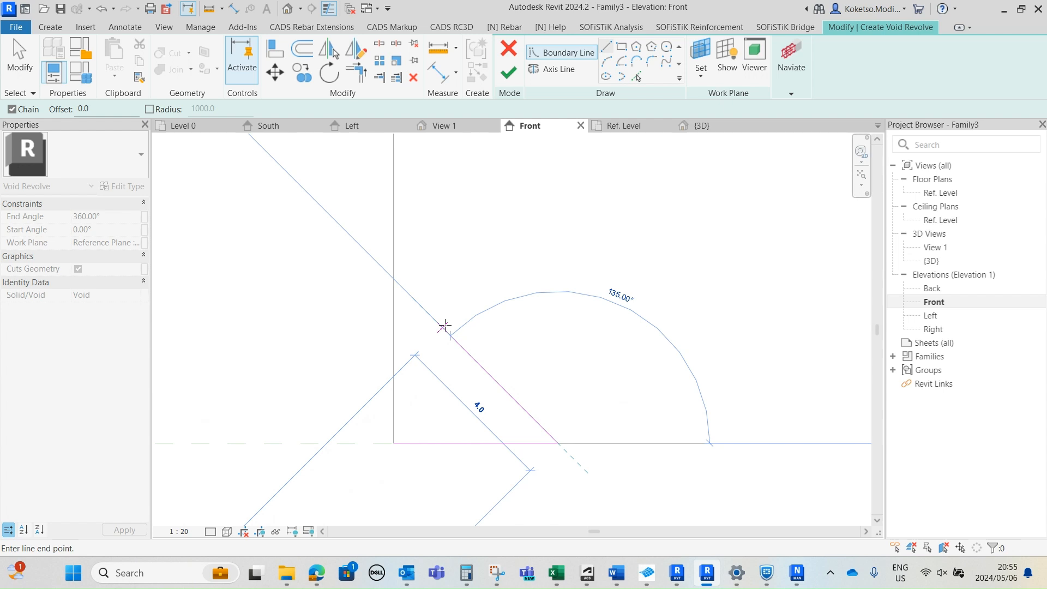
pyautogui.click(445, 326)
pyautogui.press('Escape')
pyautogui.press('Escape')
pyautogui.scroll(-2, 460, 344)
pyautogui.scroll(2, 455, 387)
pyautogui.scroll(-2, 478, 349)
pyautogui.moveTo(589, 231); pyautogui.dragTo(473, 466)
pyautogui.scroll(1, 480, 218)
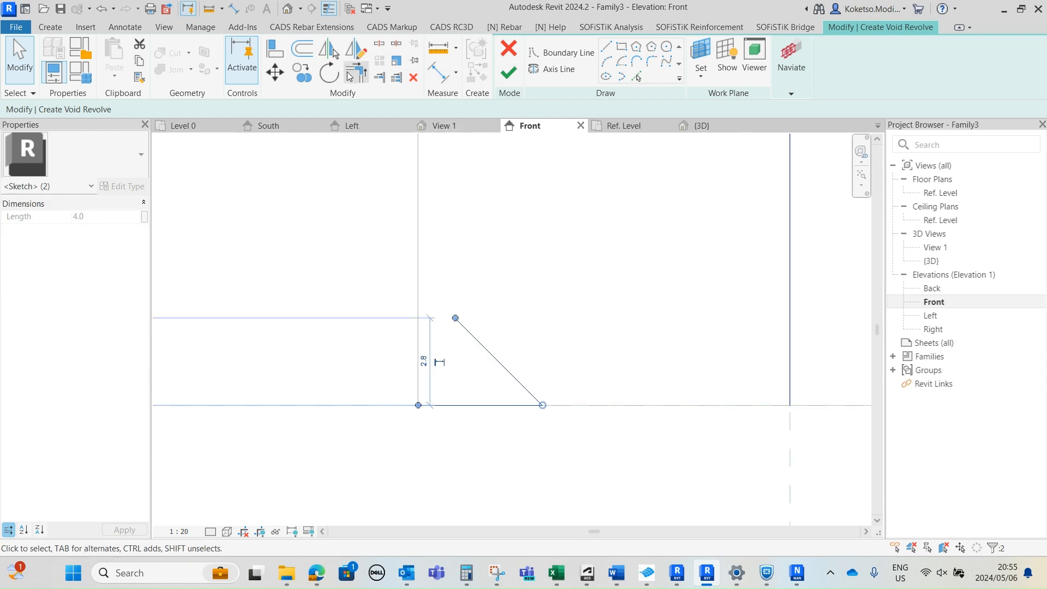
pyautogui.click(305, 77)
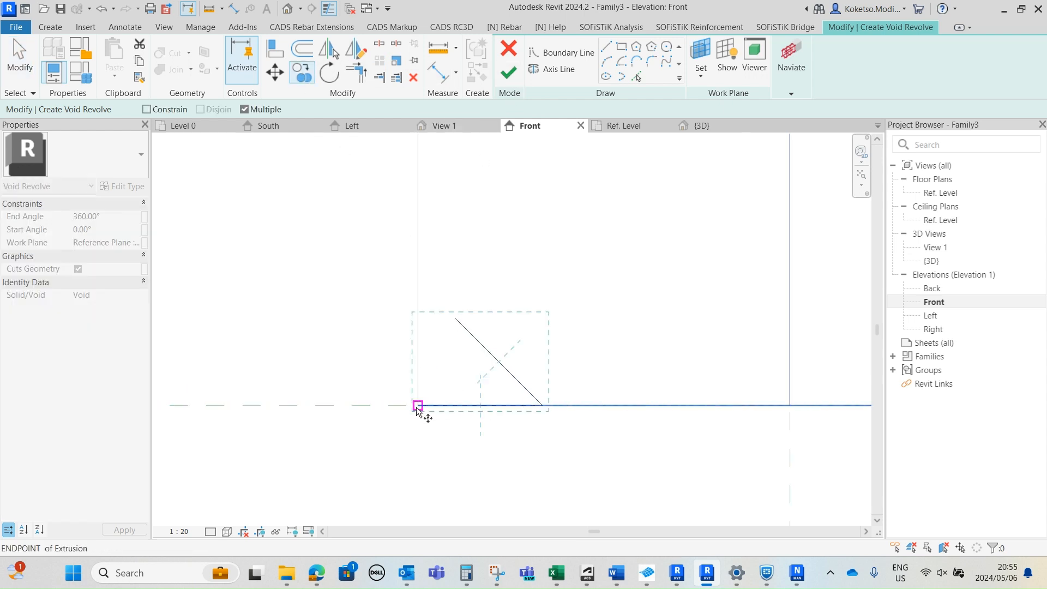
pyautogui.press('Escape')
pyautogui.press('Escape')
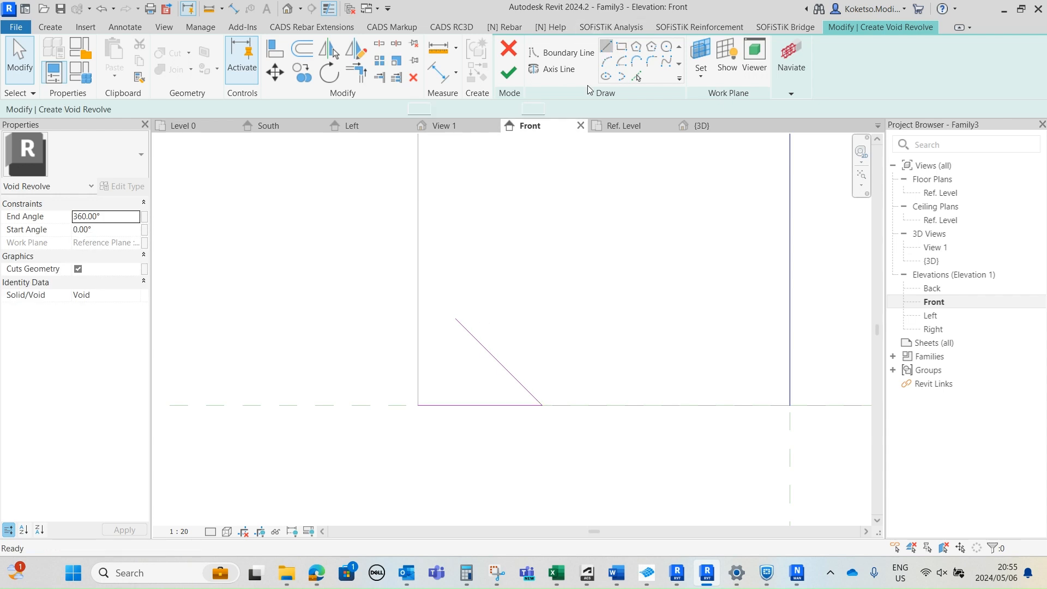
# Step: Draw a vertical guide line down from the diagonal's upper end, shorten the horizontal line to meet it and delete the guide
pyautogui.click(605, 46)
pyautogui.click(455, 318)
pyautogui.click(455, 406)
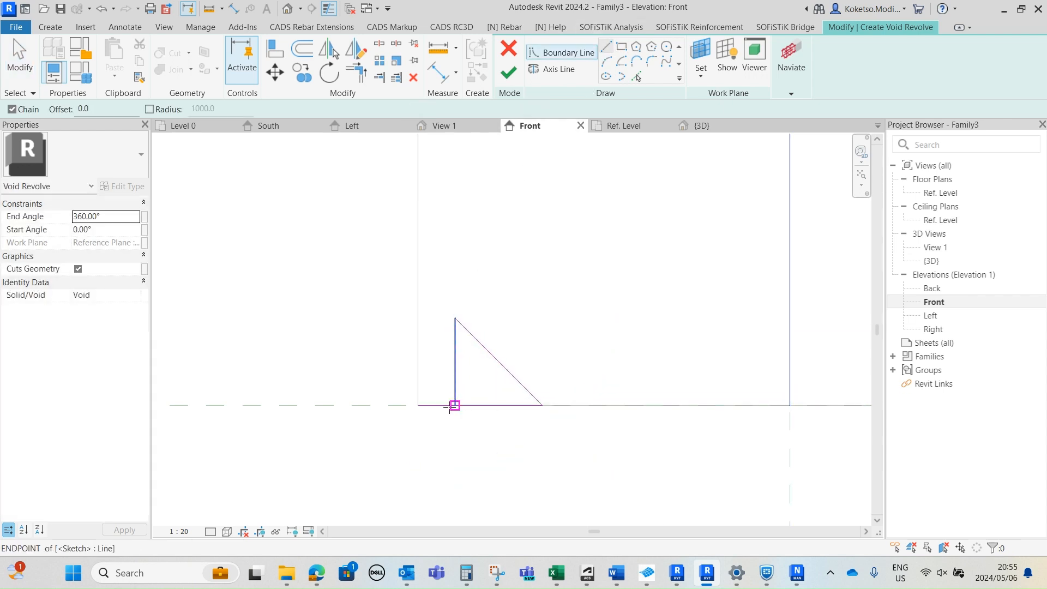
pyautogui.press('Escape')
pyautogui.press('Escape')
pyautogui.click(429, 406)
pyautogui.moveTo(419, 406); pyautogui.dragTo(455, 405)
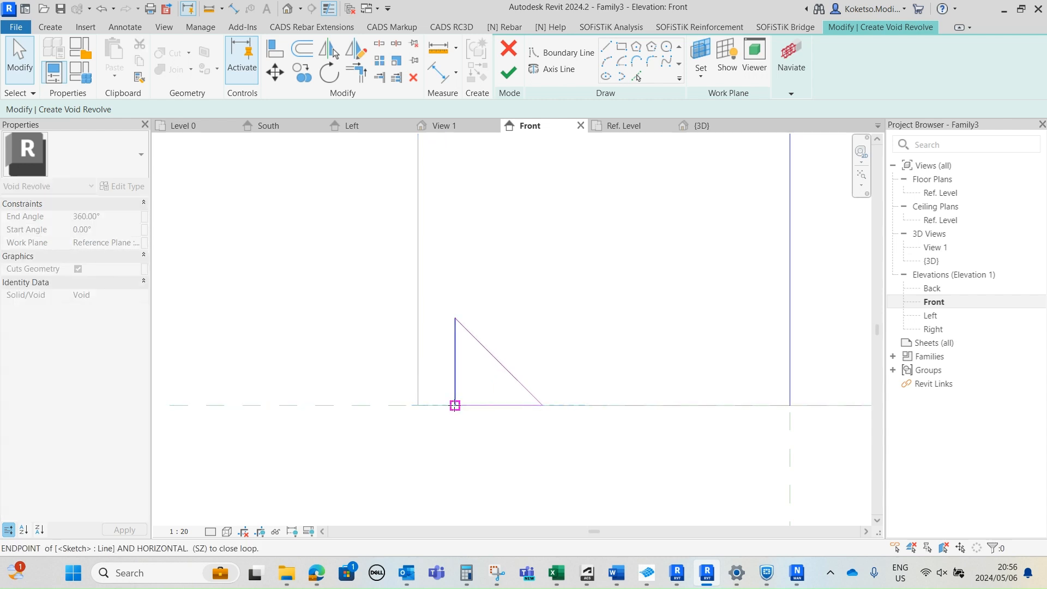
pyautogui.click(454, 367)
pyautogui.press('Delete')
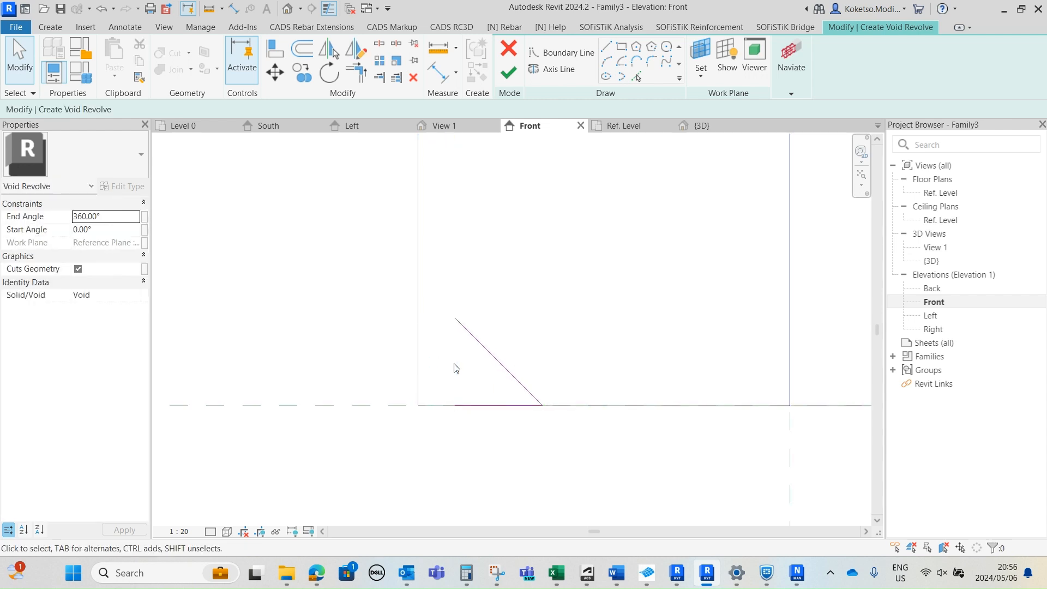
# Step: Copy the horizontal line and diagonal of the thread tooth repeatedly end to end up the bolt's shank to form a sawtooth chain
pyautogui.moveTo(580, 211); pyautogui.dragTo(444, 494)
pyautogui.scroll(2, 481, 357)
pyautogui.moveTo(604, 229); pyautogui.dragTo(406, 539)
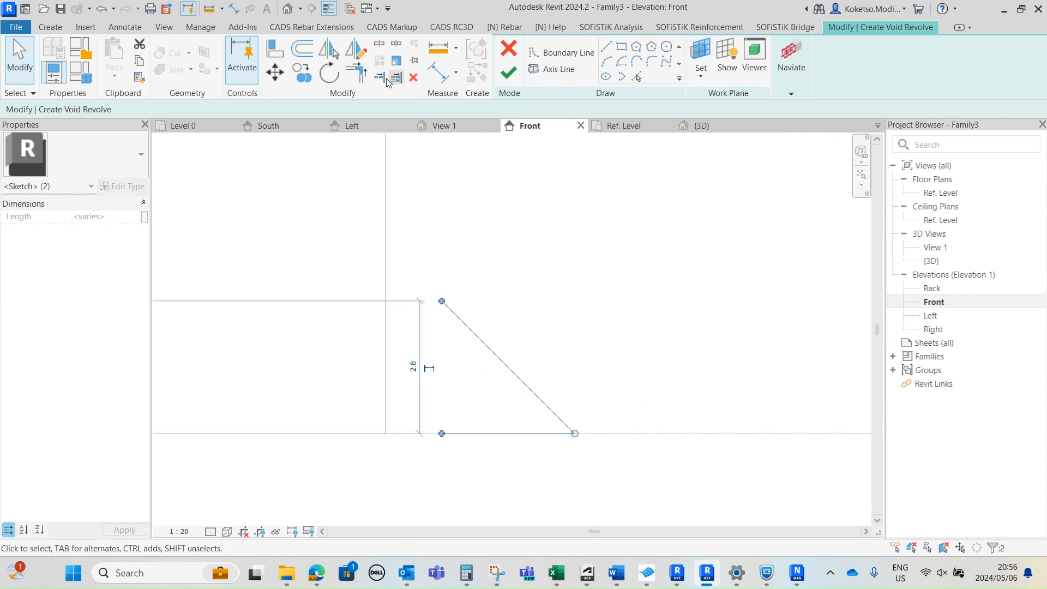
pyautogui.click(308, 76)
pyautogui.click(441, 434)
pyautogui.scroll(-1, 457, 297)
pyautogui.moveTo(457, 297); pyautogui.dragTo(448, 432, button='middle')
pyautogui.scroll(-2, 443, 427)
pyautogui.click(438, 375)
pyautogui.click(439, 317)
pyautogui.moveTo(445, 271); pyautogui.dragTo(454, 405, button='middle')
pyautogui.click(447, 394)
pyautogui.click(447, 337)
pyautogui.moveTo(457, 273); pyautogui.dragTo(477, 365, button='middle')
pyautogui.click(466, 374)
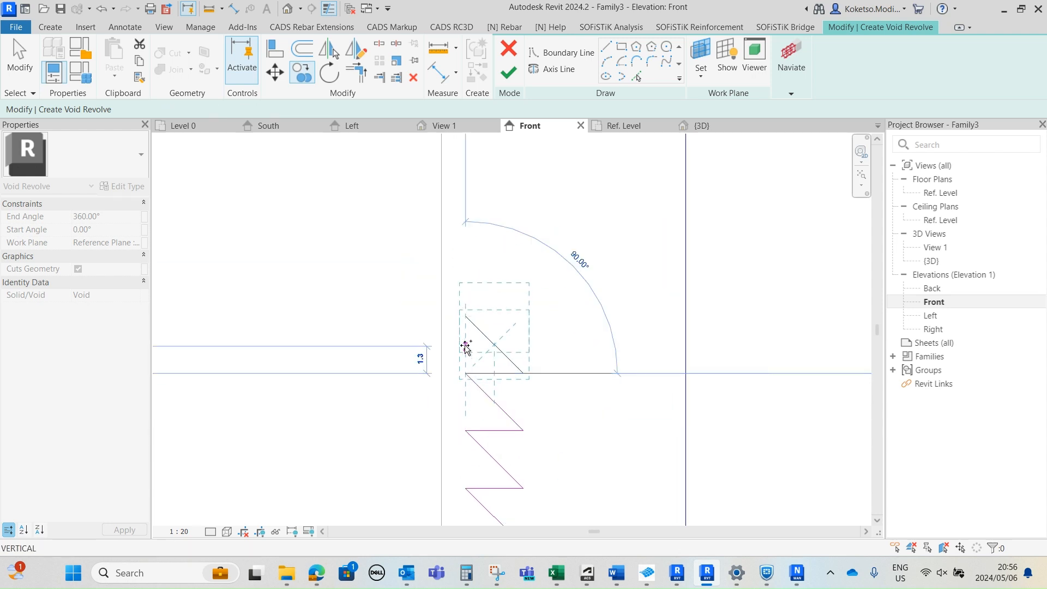
pyautogui.moveTo(465, 312)
pyautogui.mouseDown(button='middle')
pyautogui.moveTo(459, 418)
pyautogui.moveTo(466, 257)
pyautogui.moveTo(466, 391)
pyautogui.moveTo(466, 322)
pyautogui.mouseUp(button='middle')
pyautogui.moveTo(467, 350)
pyautogui.mouseDown(button='middle')
pyautogui.moveTo(462, 428)
pyautogui.moveTo(462, 320)
pyautogui.moveTo(472, 332)
pyautogui.moveTo(472, 430)
pyautogui.moveTo(473, 311)
pyautogui.mouseUp(button='middle')
pyautogui.click(472, 329)
pyautogui.moveTo(473, 265); pyautogui.dragTo(470, 417, button='middle')
pyautogui.click(470, 434)
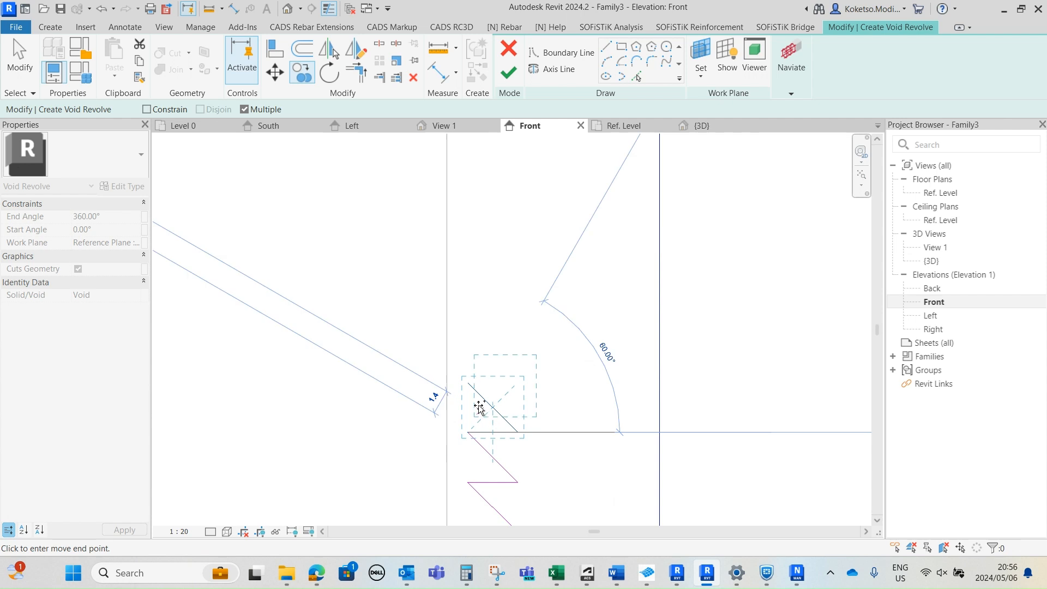
pyautogui.click(469, 383)
pyautogui.moveTo(468, 334)
pyautogui.mouseDown(button='middle')
pyautogui.moveTo(490, 287)
pyautogui.moveTo(480, 444)
pyautogui.moveTo(477, 284)
pyautogui.mouseUp(button='middle')
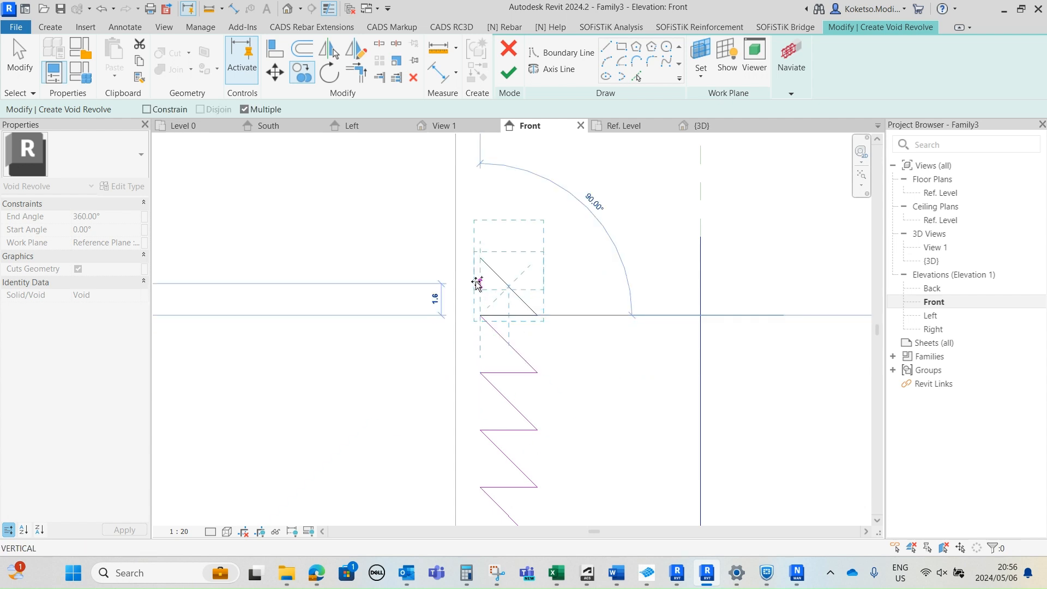
pyautogui.click(477, 260)
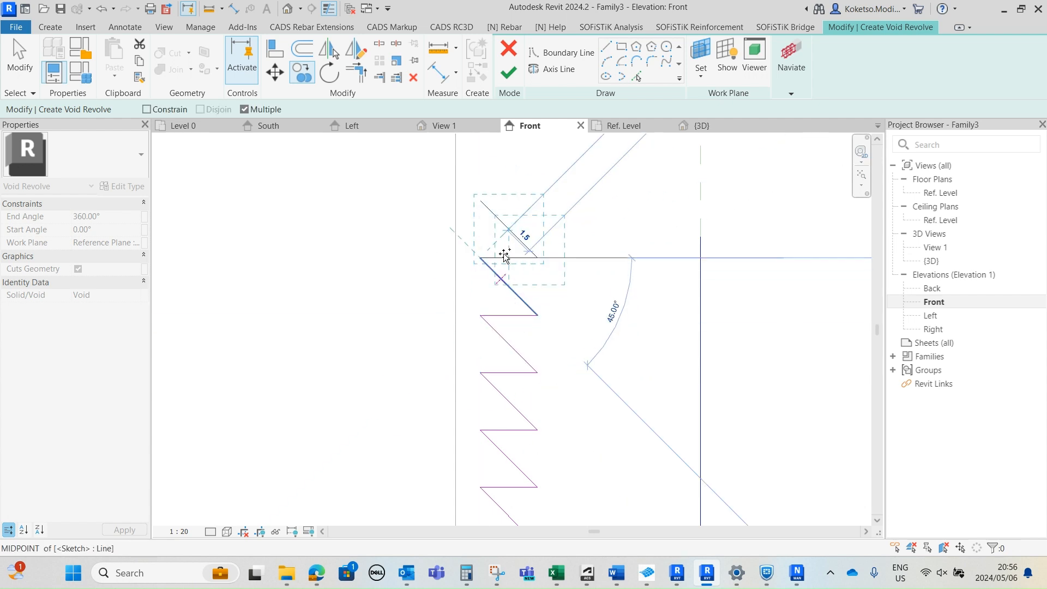
pyautogui.scroll(1, 490, 204)
pyautogui.press('Escape')
pyautogui.press('Escape')
# Step: Extend the topmost diagonal of the sawtooth outward to the shank's outer edge
pyautogui.scroll(2, 486, 209)
pyautogui.scroll(-4, 486, 208)
pyautogui.click(486, 210)
pyautogui.scroll(3, 481, 204)
pyautogui.moveTo(479, 203)
pyautogui.mouseDown()
pyautogui.moveTo(430, 162)
pyautogui.moveTo(431, 143)
pyautogui.moveTo(438, 157)
pyautogui.mouseUp()
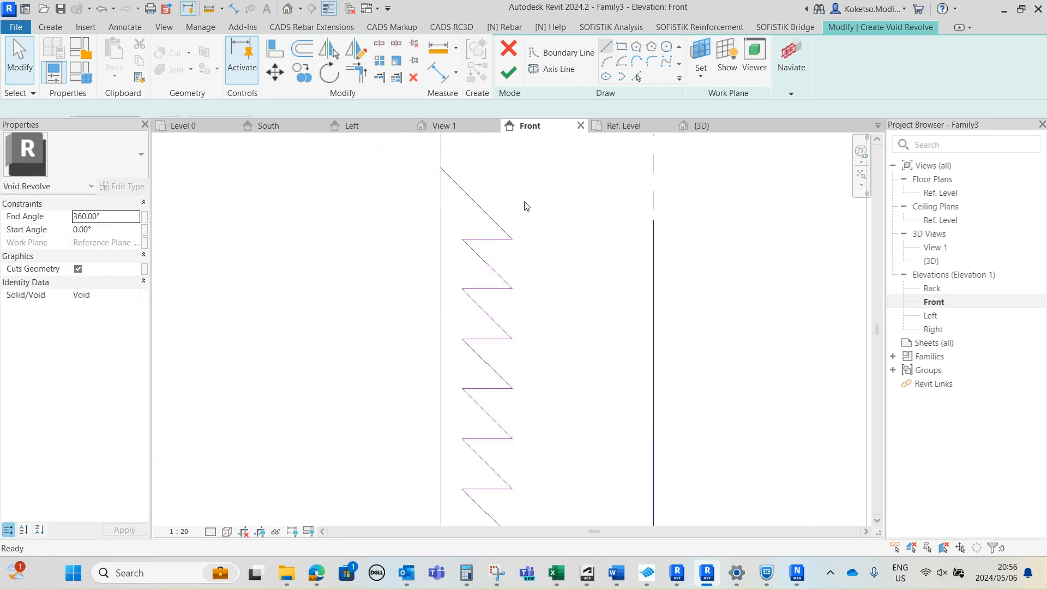
# Step: Extend the lowest horizontal line of the sawtooth outward to the shank's lower corner
pyautogui.scroll(-5, 476, 267)
pyautogui.moveTo(480, 497)
pyautogui.mouseDown(button='middle')
pyautogui.moveTo(479, 294)
pyautogui.moveTo(504, 362)
pyautogui.mouseUp(button='middle')
pyautogui.scroll(6, 480, 297)
pyautogui.press('Escape')
pyautogui.click(503, 268)
pyautogui.scroll(3, 465, 269)
pyautogui.moveTo(556, 362); pyautogui.dragTo(473, 362)
pyautogui.click(487, 374)
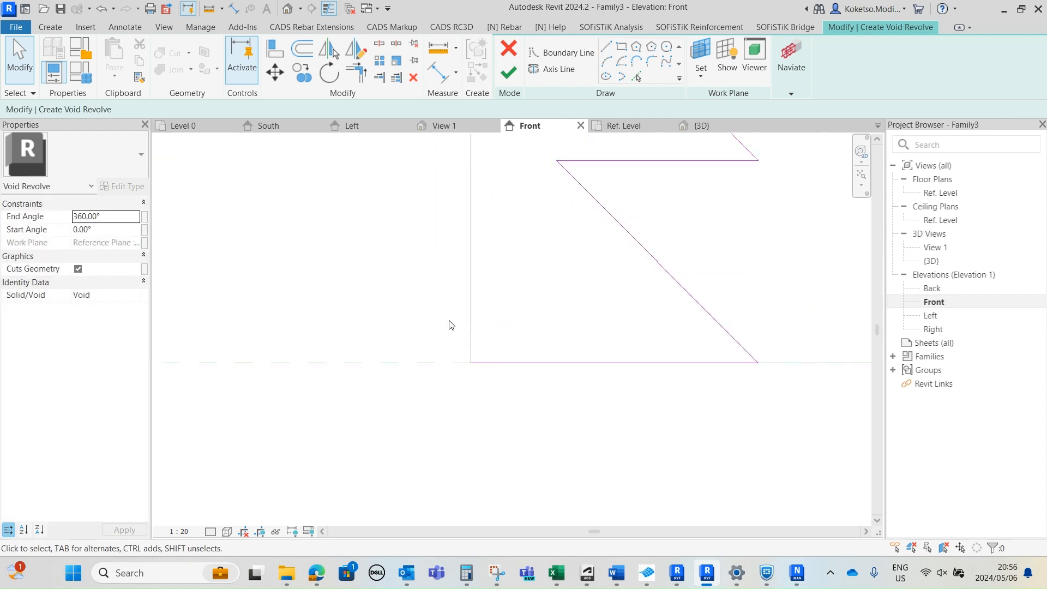
pyautogui.click(471, 363)
pyautogui.scroll(-3, 470, 222)
pyautogui.moveTo(470, 222)
pyautogui.mouseDown(button='middle')
pyautogui.moveTo(471, 430)
pyautogui.moveTo(502, 485)
pyautogui.moveTo(502, 288)
pyautogui.moveTo(507, 390)
pyautogui.mouseUp(button='middle')
pyautogui.scroll(-4, 472, 436)
pyautogui.middleClick(490, 126)
pyautogui.moveTo(463, 154); pyautogui.dragTo(458, 199, button='middle')
pyautogui.scroll(2, 486, 171)
pyautogui.scroll(-3, 478, 164)
pyautogui.moveTo(479, 164)
pyautogui.mouseDown(button='middle')
pyautogui.moveTo(482, 413)
pyautogui.moveTo(480, 183)
pyautogui.mouseUp(button='middle')
# Step: Close the thread profile with a vertical boundary line along the shank's edge from its lower corner to the topmost diagonal's end
pyautogui.scroll(4, 473, 295)
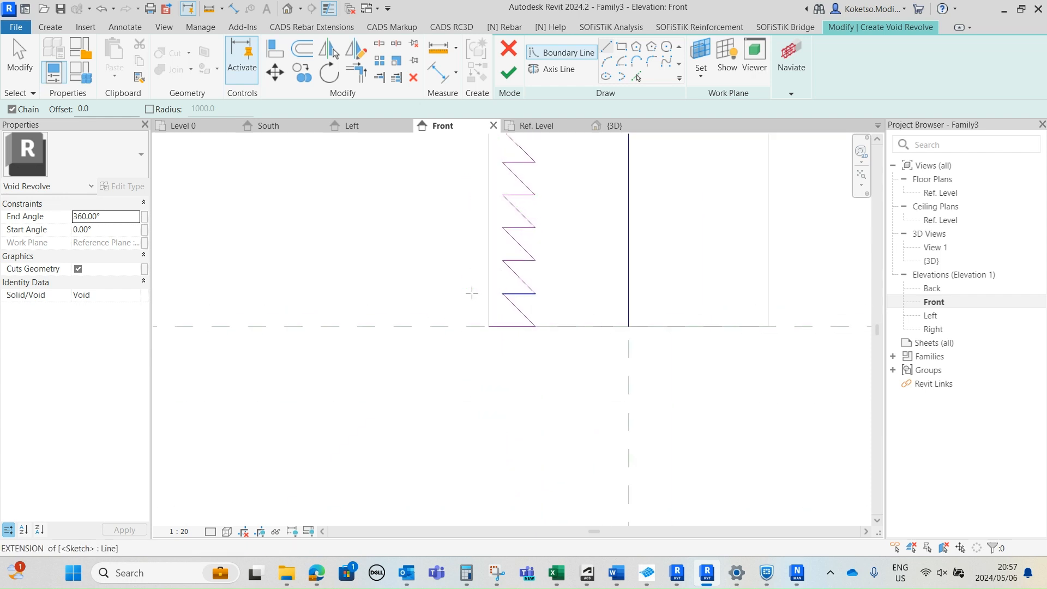
pyautogui.click(491, 331)
pyautogui.scroll(-2, 492, 256)
pyautogui.moveTo(491, 229); pyautogui.dragTo(489, 504, button='middle')
pyautogui.scroll(-2, 490, 448)
pyautogui.scroll(2, 490, 292)
pyautogui.scroll(3, 490, 217)
pyautogui.click(491, 214)
pyautogui.scroll(3, 501, 219)
pyautogui.press('Escape')
# Step: Finish the void revolve at 360° to cut the thread into the shank
pyautogui.scroll(-8, 468, 205)
pyautogui.scroll(-1, 514, 262)
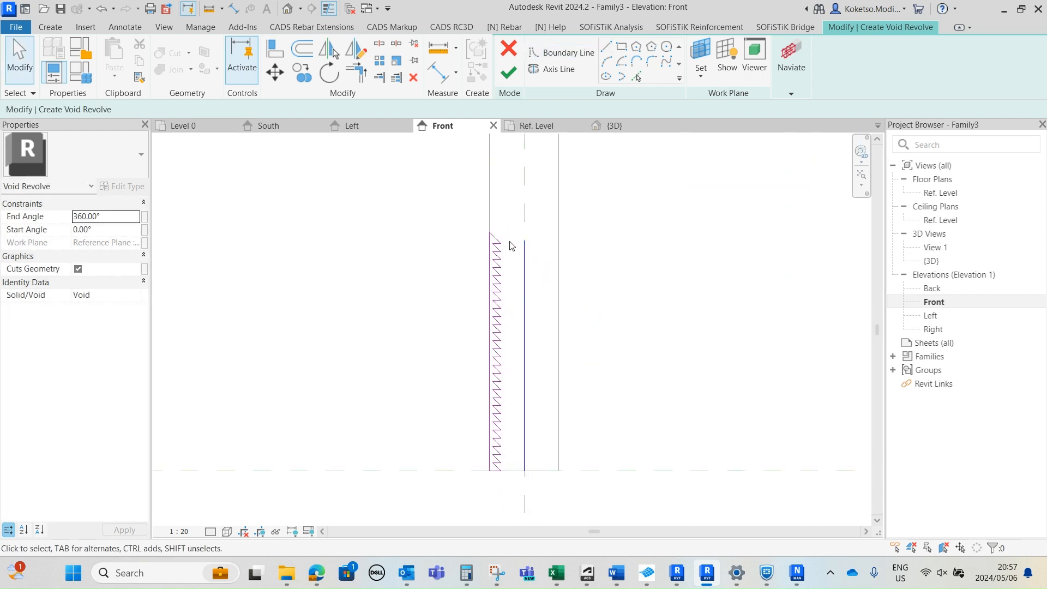
pyautogui.moveTo(529, 314); pyautogui.dragTo(487, 295, button='middle')
pyautogui.scroll(1, 489, 296)
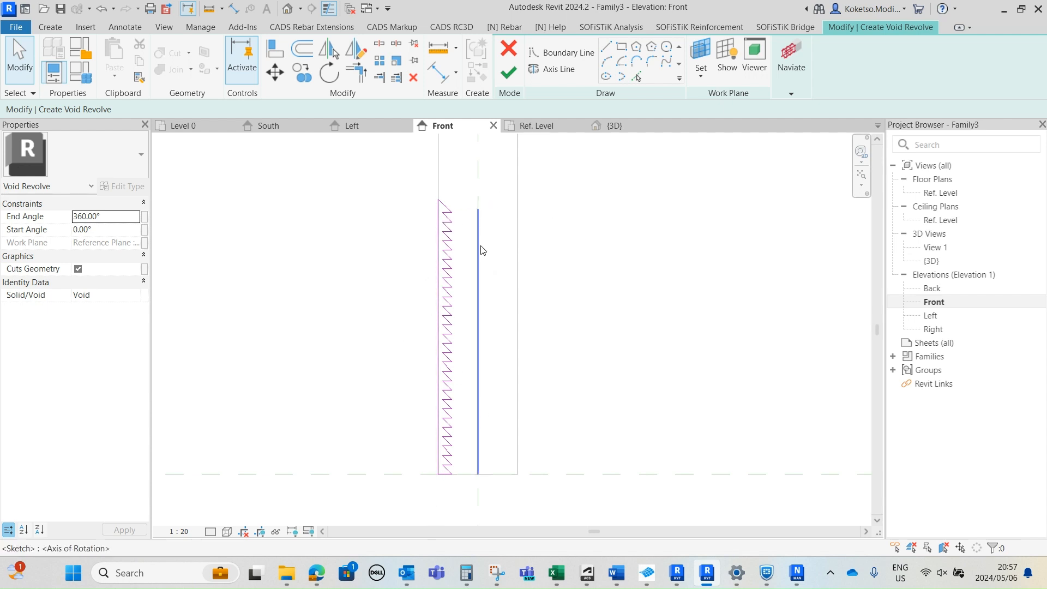
pyautogui.click(509, 73)
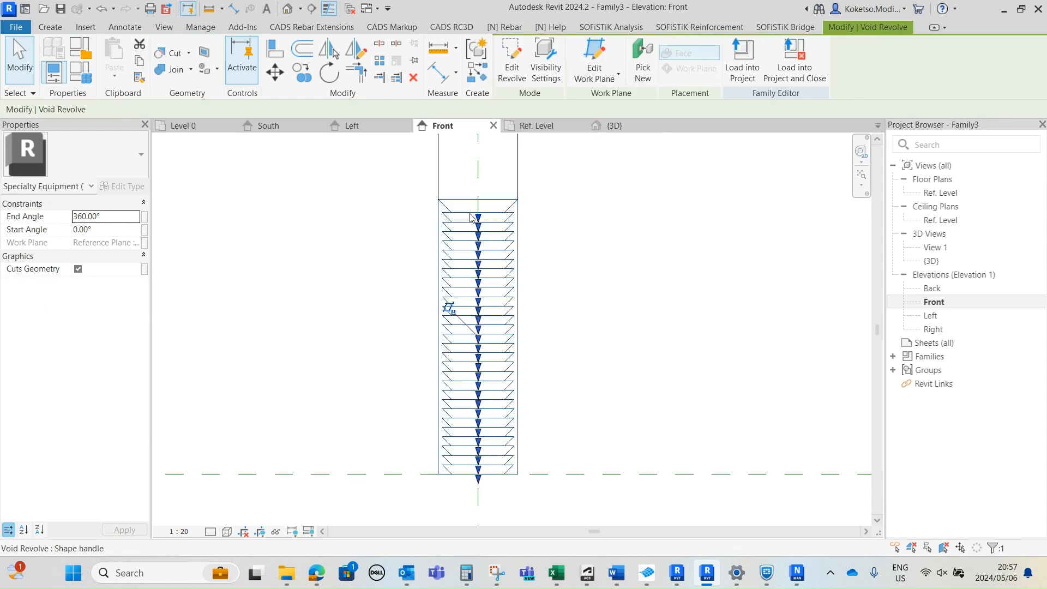
pyautogui.click(534, 189)
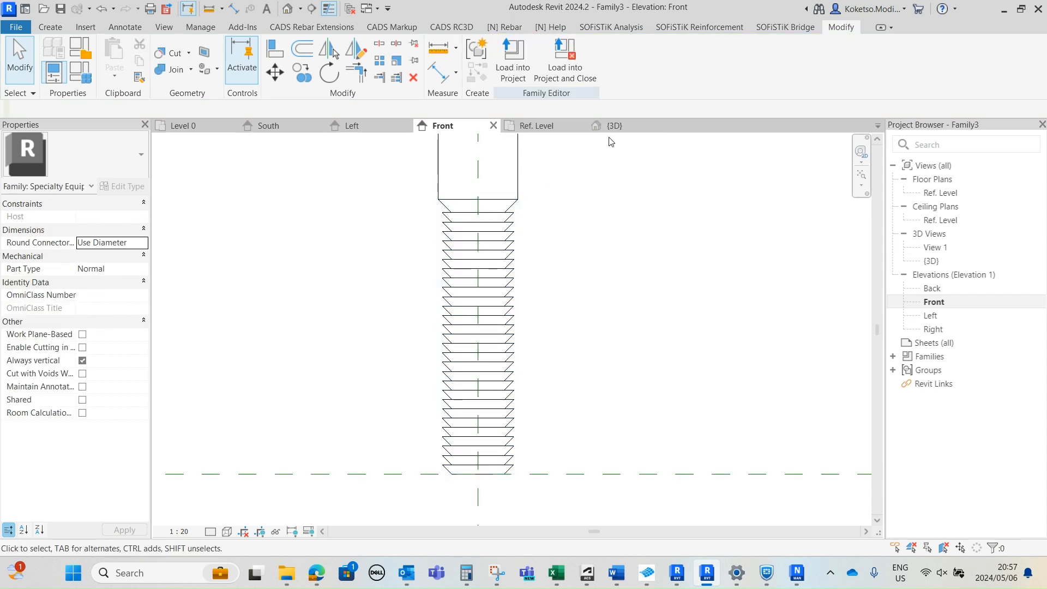
# Step: Examine the threaded shank and the whole bolt in the 3D view from several angles
pyautogui.click(614, 126)
pyautogui.scroll(5, 562, 434)
pyautogui.keyDown('shift'); pyautogui.moveTo(603, 410); pyautogui.dragTo(540, 436, button='middle'); pyautogui.keyUp('shift')
pyautogui.keyDown('shift'); pyautogui.moveTo(647, 401); pyautogui.dragTo(587, 283, button='middle'); pyautogui.keyUp('shift')
pyautogui.moveTo(587, 282); pyautogui.dragTo(565, 417, button='middle')
pyautogui.scroll(-3, 581, 365)
pyautogui.scroll(5, 517, 355)
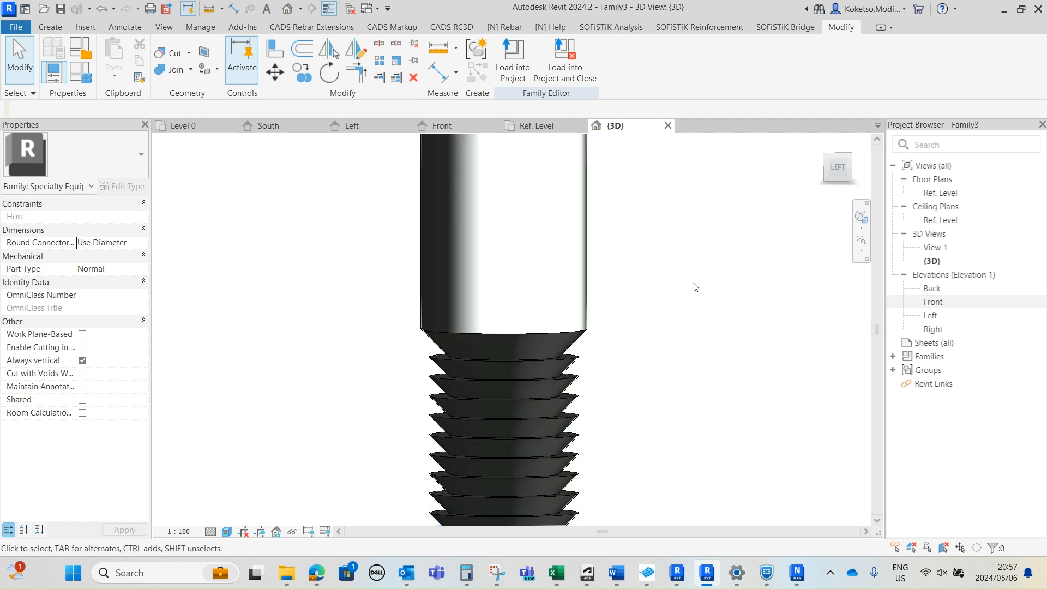
pyautogui.scroll(-5, 671, 330)
pyautogui.scroll(-1, 671, 330)
pyautogui.keyDown('shift'); pyautogui.moveTo(714, 387); pyautogui.dragTo(658, 390, button='middle'); pyautogui.keyUp('shift')
pyautogui.scroll(5, 649, 196)
pyautogui.keyDown('shift'); pyautogui.moveTo(673, 267); pyautogui.dragTo(656, 327, button='middle'); pyautogui.keyUp('shift')
pyautogui.moveTo(656, 327); pyautogui.dragTo(532, 294, button='middle')
pyautogui.scroll(-2, 532, 294)
# Step: Set the 3D view's visual style to Shaded and examine the complete bolt
pyautogui.click(227, 531)
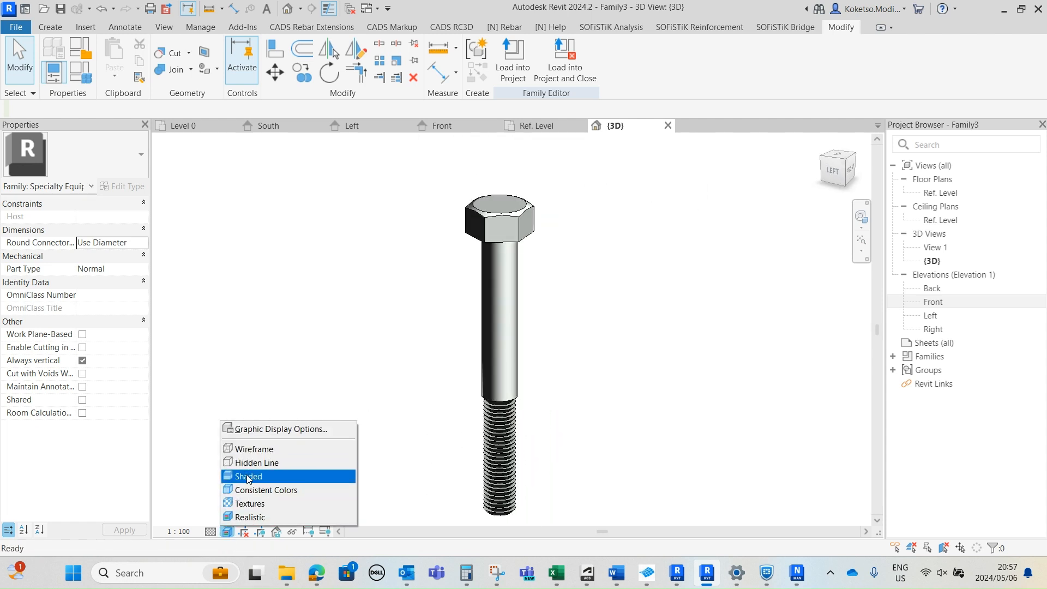
pyautogui.click(247, 477)
pyautogui.moveTo(593, 402)
pyautogui.keyDown('shift'); pyautogui.mouseDown(button='middle')
pyautogui.moveTo(603, 278)
pyautogui.moveTo(636, 392)
pyautogui.moveTo(581, 418)
pyautogui.mouseUp(button='middle'); pyautogui.keyUp('shift')
pyautogui.moveTo(533, 323); pyautogui.dragTo(601, 253, button='middle')
pyautogui.scroll(-2, 621, 292)
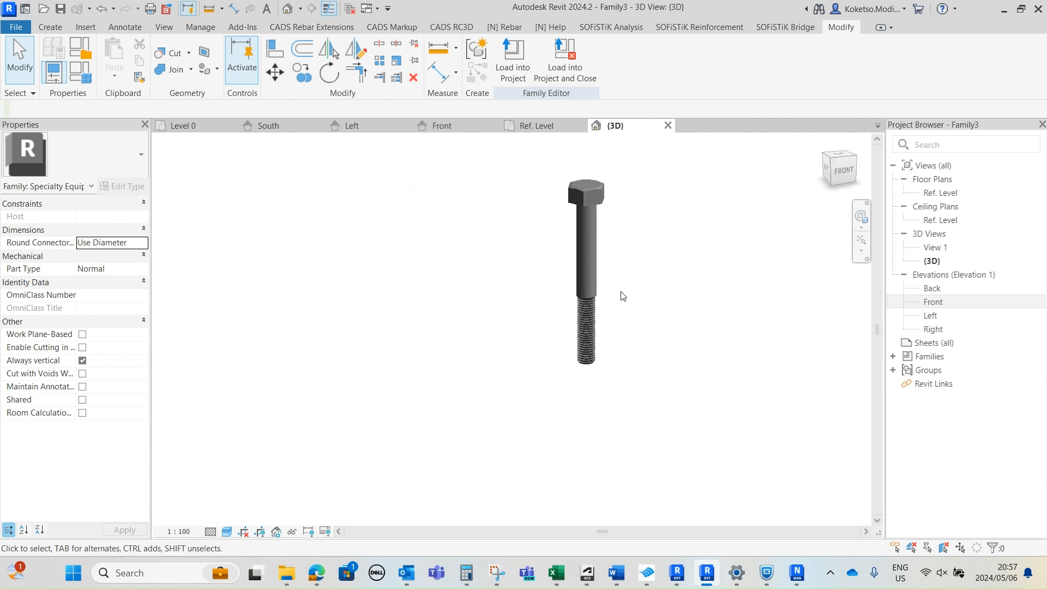
pyautogui.scroll(4, 614, 258)
pyautogui.scroll(-2, 615, 263)
pyautogui.moveTo(575, 306); pyautogui.dragTo(531, 325, button='middle')
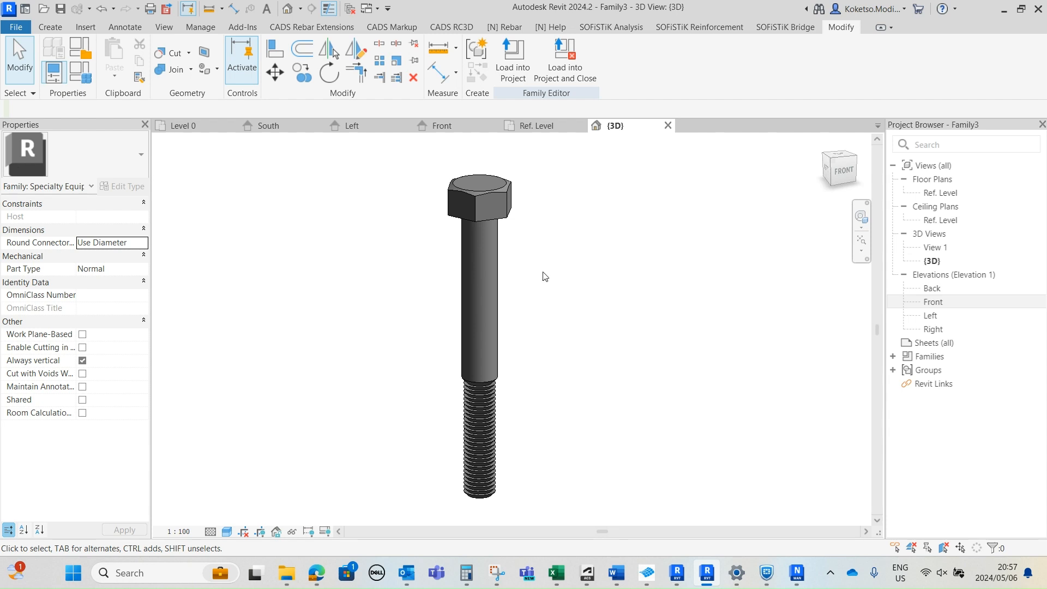
pyautogui.scroll(1, 495, 257)
pyautogui.moveTo(495, 256); pyautogui.dragTo(550, 269, button='middle')
pyautogui.scroll(-1, 549, 268)
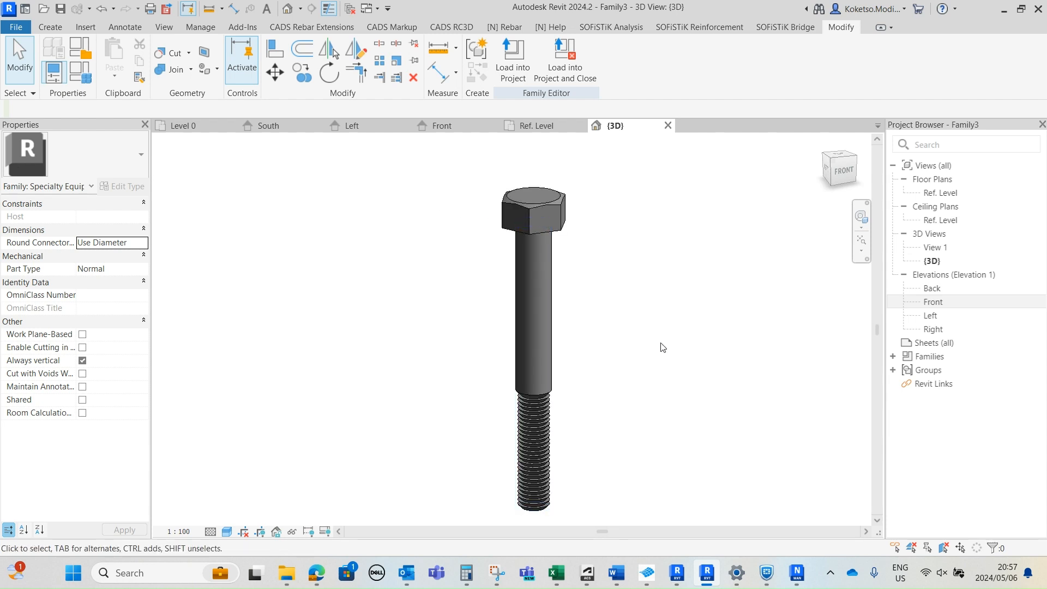
pyautogui.moveTo(662, 388); pyautogui.dragTo(635, 361, button='middle')
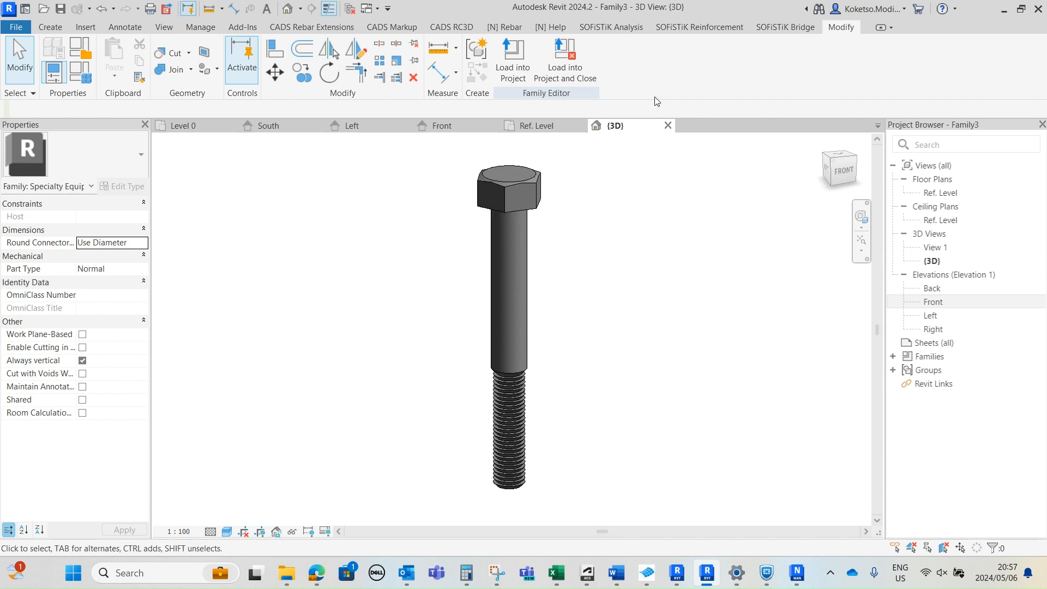
# Step: Load the bolt family into the project, closing it unsaved, and place one bolt outside the plate's lower right corner on Level 0
pyautogui.click(567, 63)
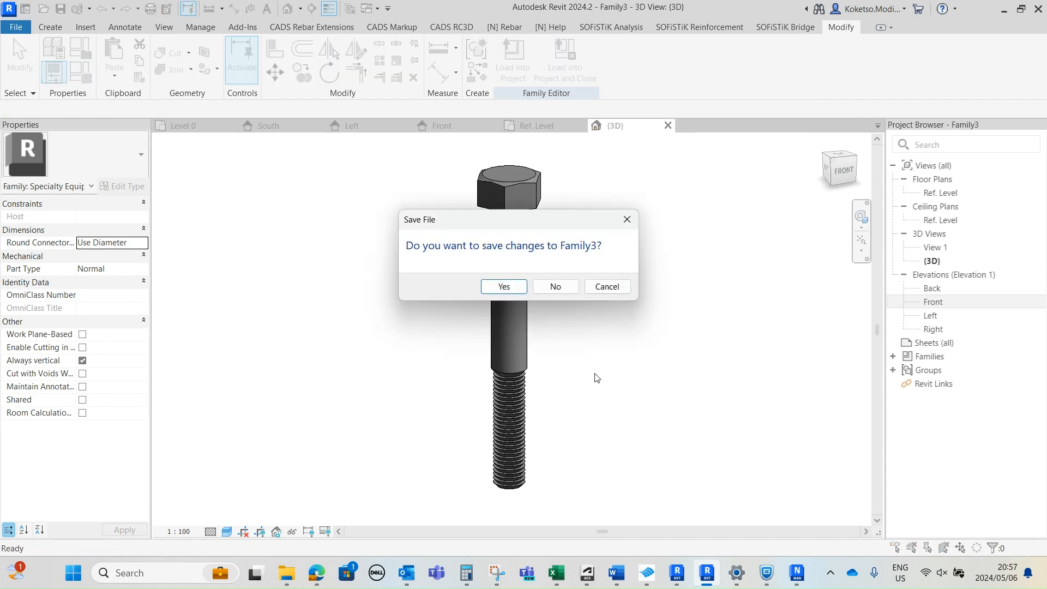
pyautogui.click(556, 287)
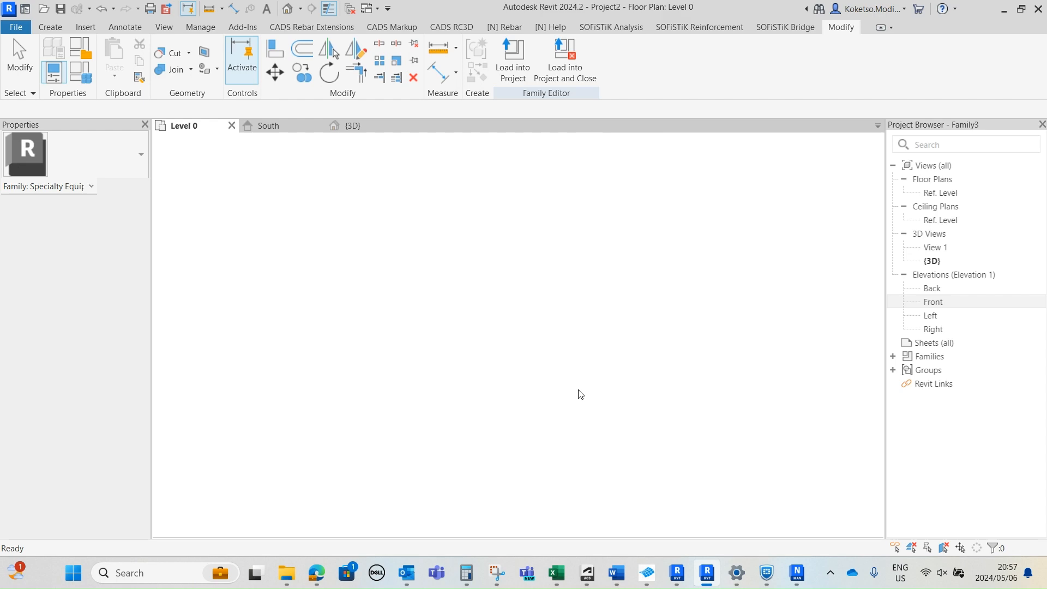
pyautogui.scroll(5, 542, 304)
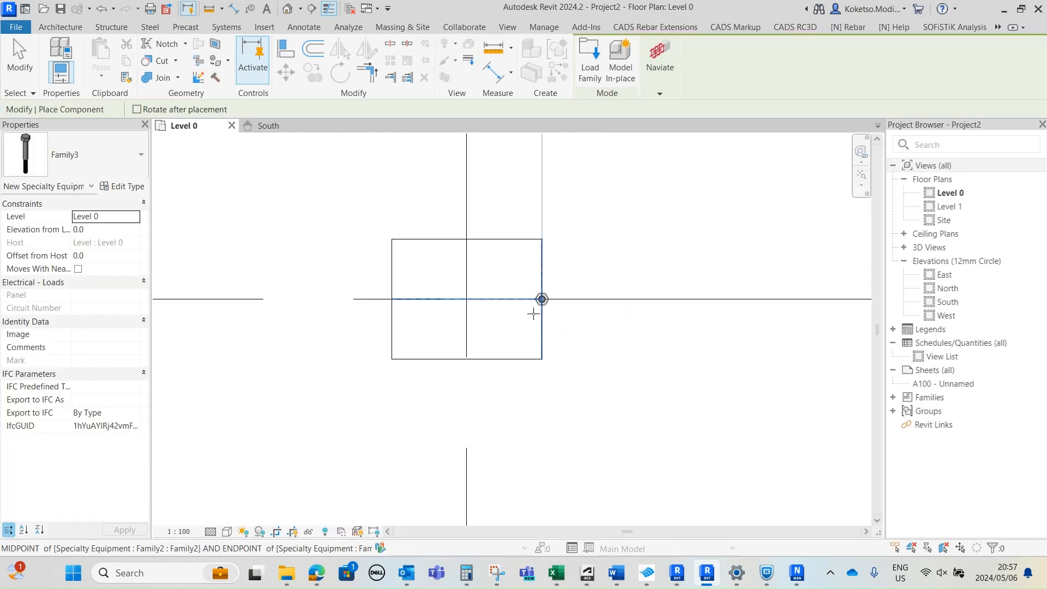
pyautogui.scroll(5, 537, 368)
pyautogui.click(659, 375)
pyautogui.press('Escape')
pyautogui.scroll(-2, 628, 369)
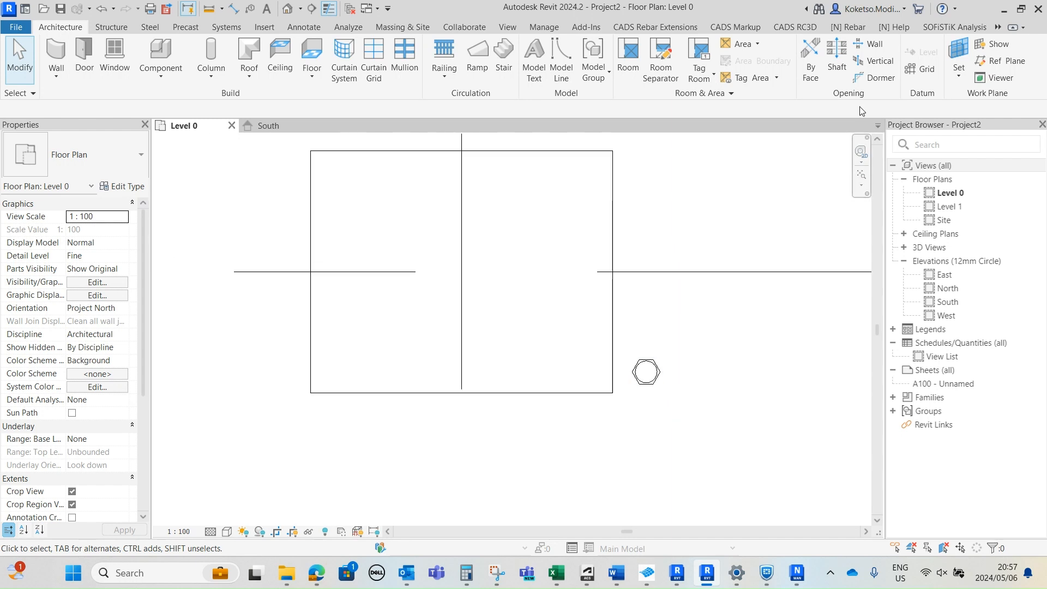
# Step: Draw two vertical reference planes across the plate, one just inside its right edge and one just inside its left edge
pyautogui.click(1000, 61)
pyautogui.scroll(-2, 565, 324)
pyautogui.scroll(1, 594, 229)
pyautogui.click(470, 315)
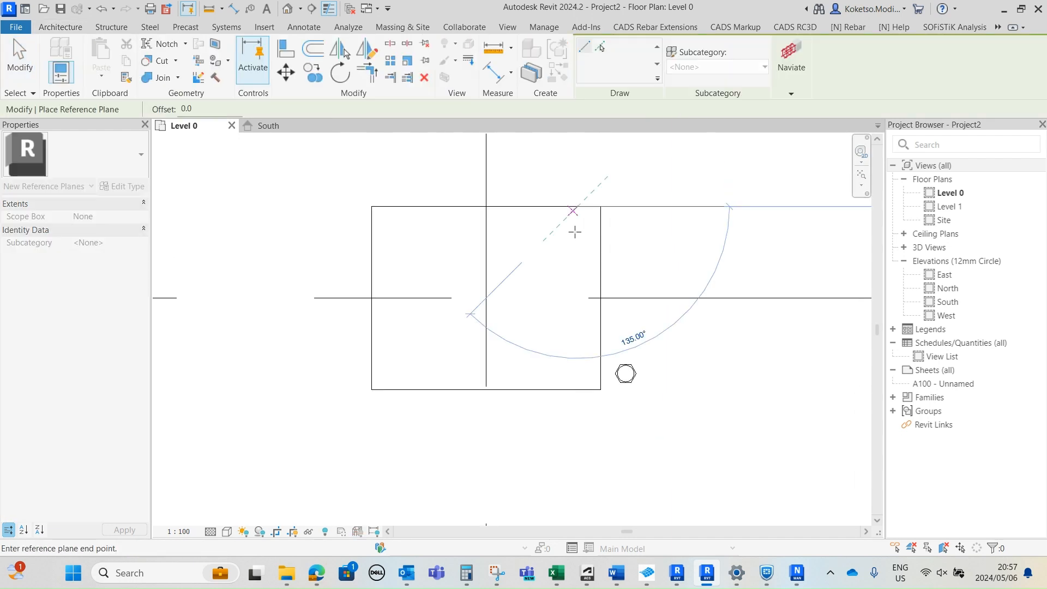
pyautogui.click(579, 374)
pyautogui.click(394, 207)
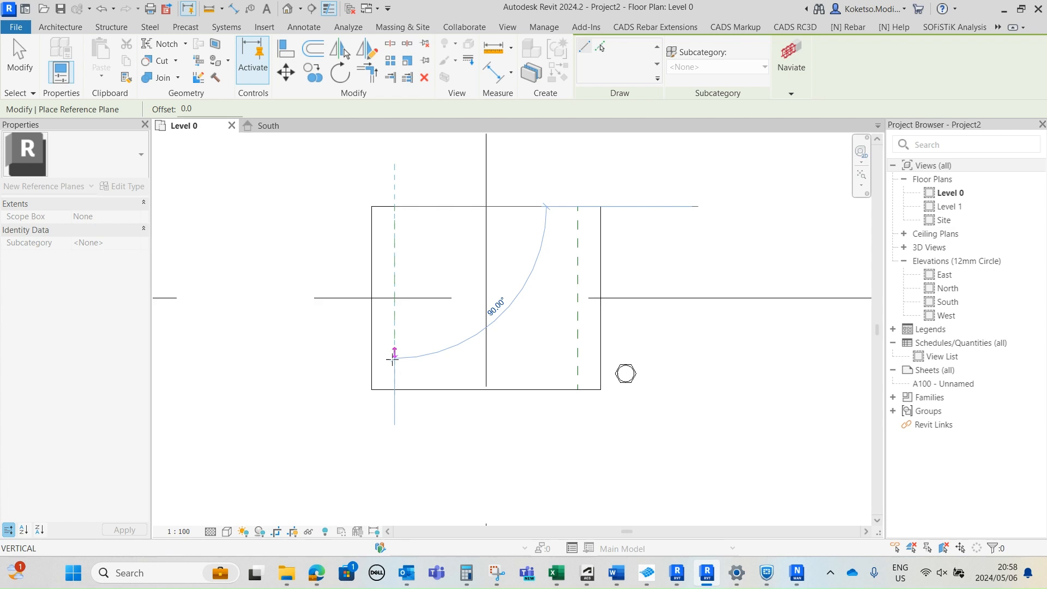
pyautogui.click(394, 383)
# Step: Draw two horizontal reference planes across the plate, one just inside its upper edge and one just inside its lower edge
pyautogui.click(330, 233)
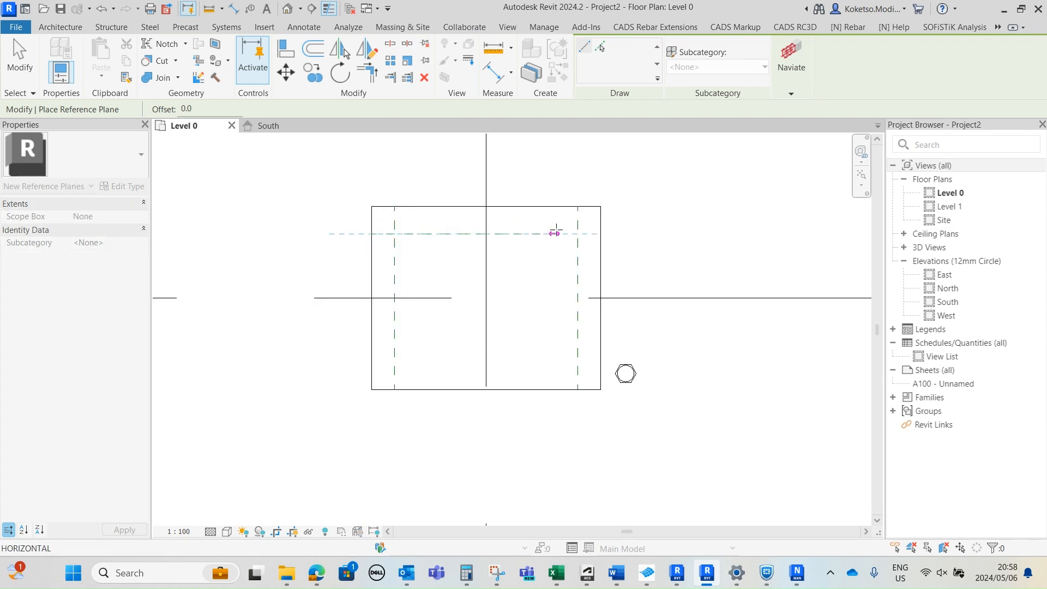
pyautogui.click(600, 233)
pyautogui.click(600, 371)
pyautogui.click(372, 371)
pyautogui.press('Escape')
# Step: Check the lower horizontal reference plane's distance from the plate's lower edge
pyautogui.click(436, 371)
pyautogui.scroll(2, 436, 371)
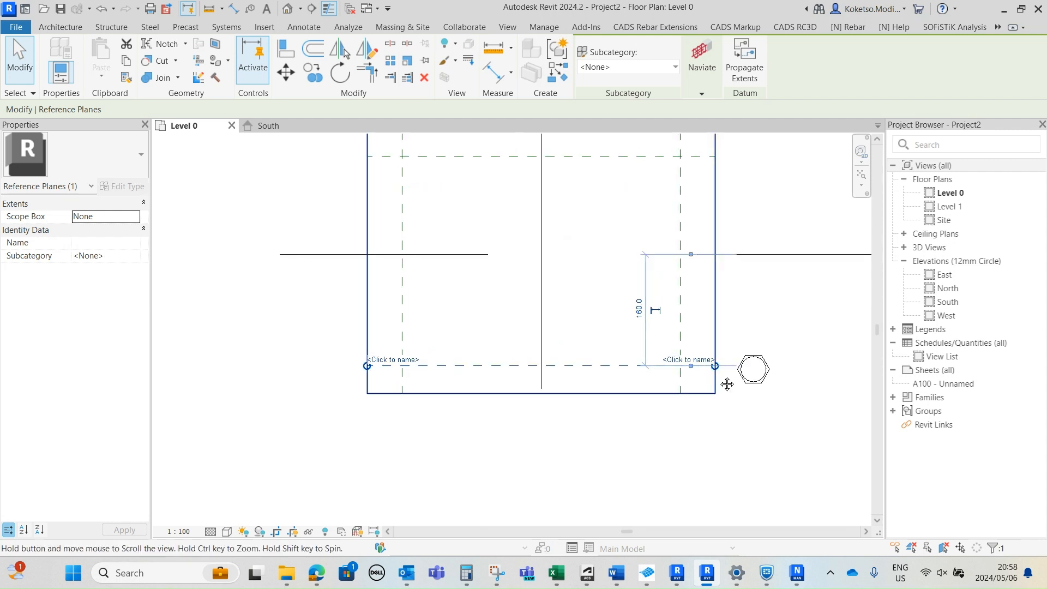
pyautogui.moveTo(718, 381); pyautogui.dragTo(580, 359, button='middle')
pyautogui.scroll(3, 495, 362)
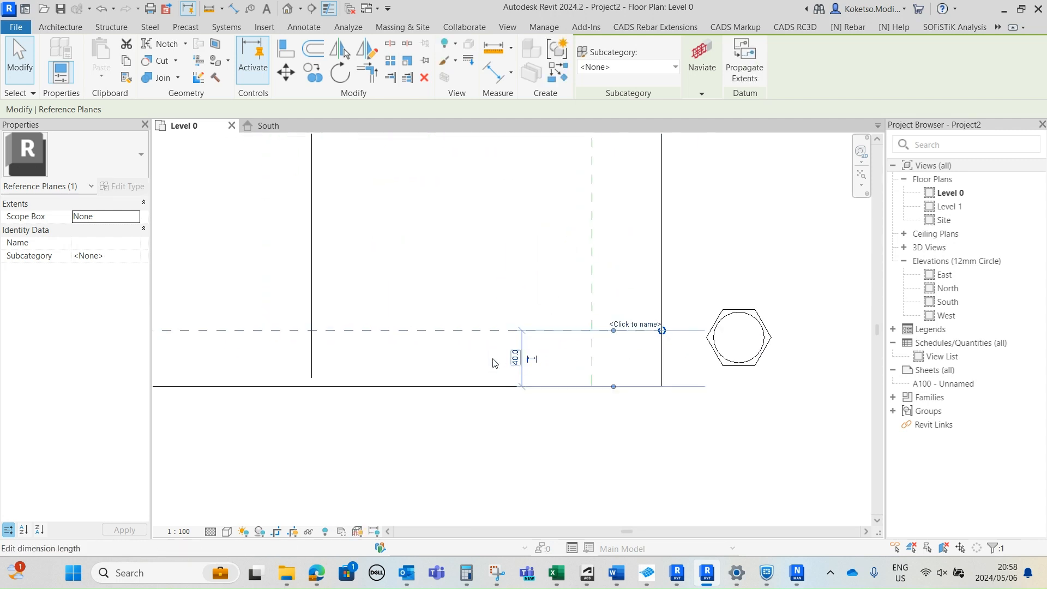
# Step: Set the right vertical reference plane's distance from the plate's right edge to 40 mm
pyautogui.scroll(-3, 533, 413)
pyautogui.click(559, 309)
pyautogui.scroll(2, 560, 188)
pyautogui.moveTo(478, 220); pyautogui.dragTo(481, 329, button='middle')
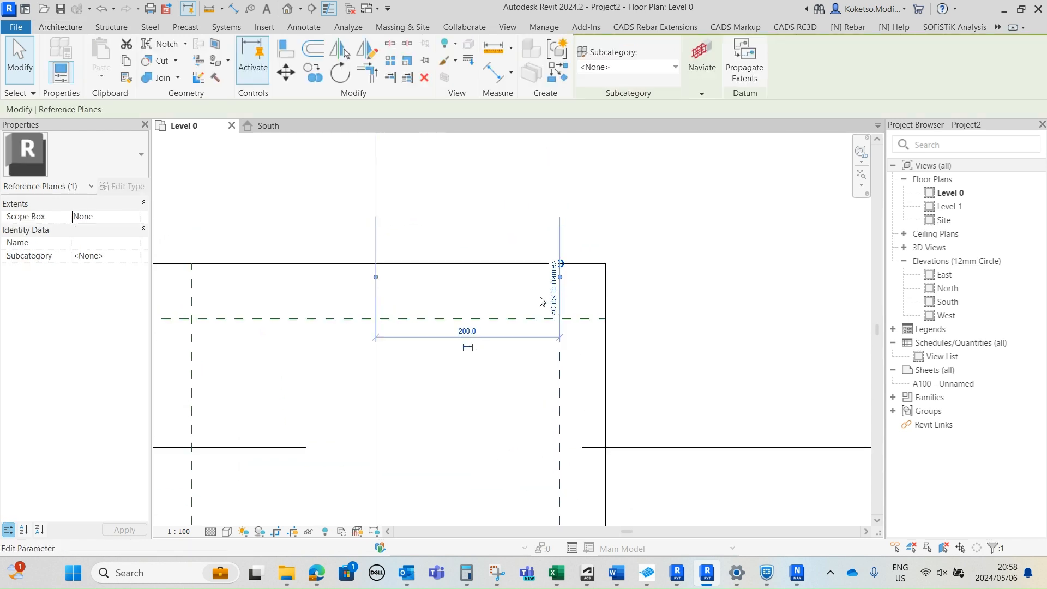
pyautogui.moveTo(607, 280); pyautogui.dragTo(606, 281)
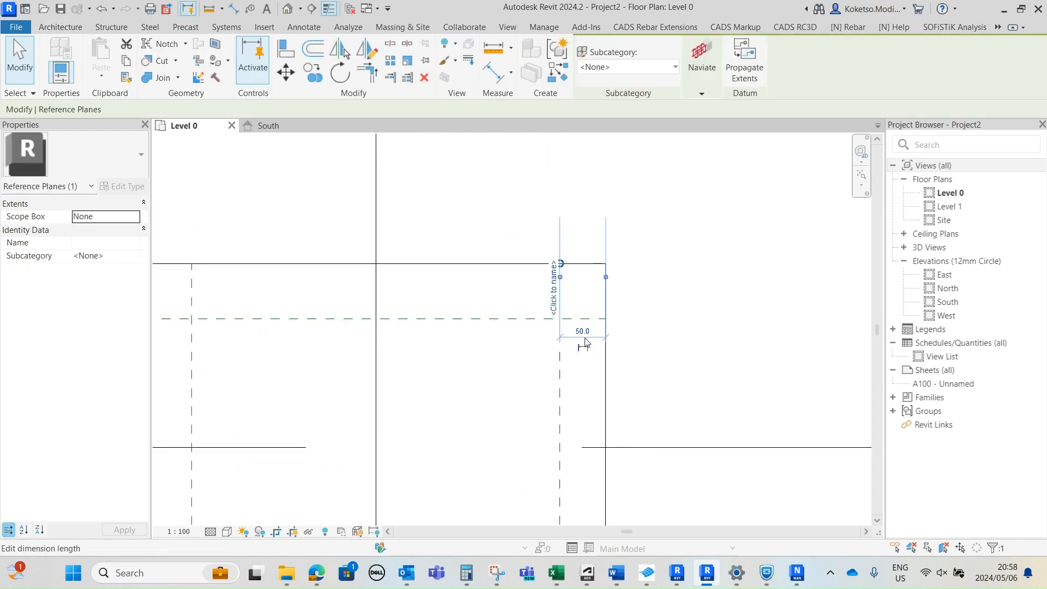
pyautogui.press('Return')
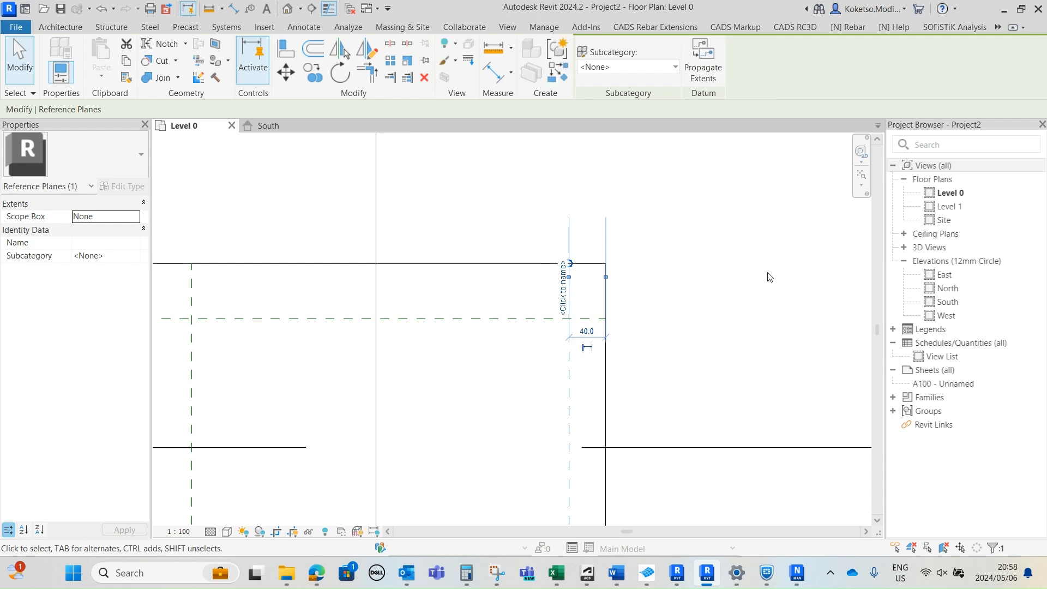
pyautogui.click(765, 256)
# Step: Set the left vertical reference plane's distance from the plate's left edge to 40 mm
pyautogui.scroll(-4, 764, 254)
pyautogui.scroll(2, 621, 349)
pyautogui.click(468, 232)
pyautogui.scroll(1, 464, 289)
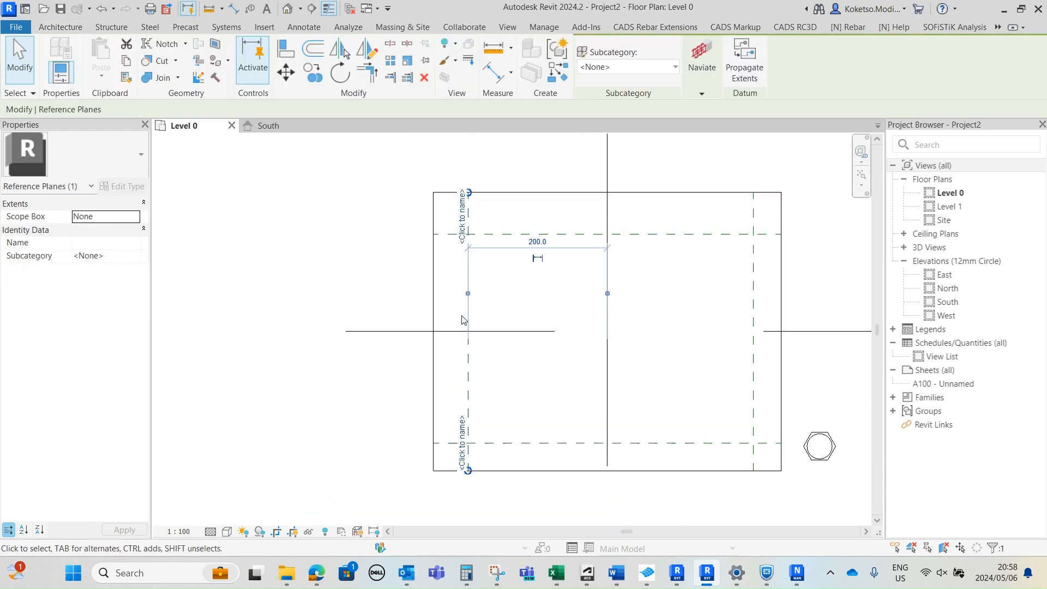
pyautogui.moveTo(443, 288); pyautogui.dragTo(434, 287)
pyautogui.click(453, 241)
pyautogui.write('4')
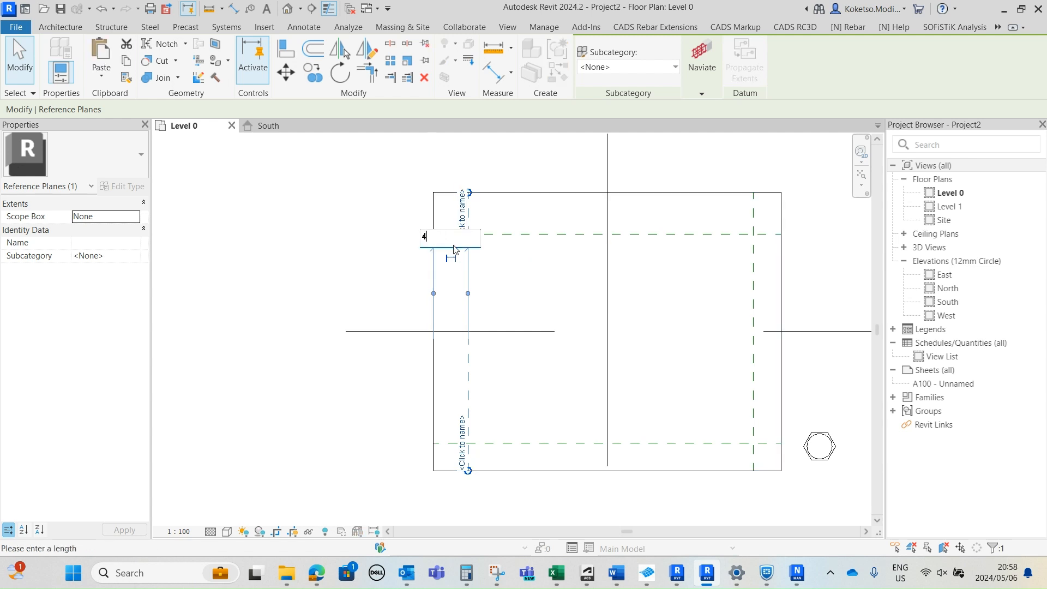
pyautogui.write('0')
pyautogui.press('Return')
pyautogui.press('Escape')
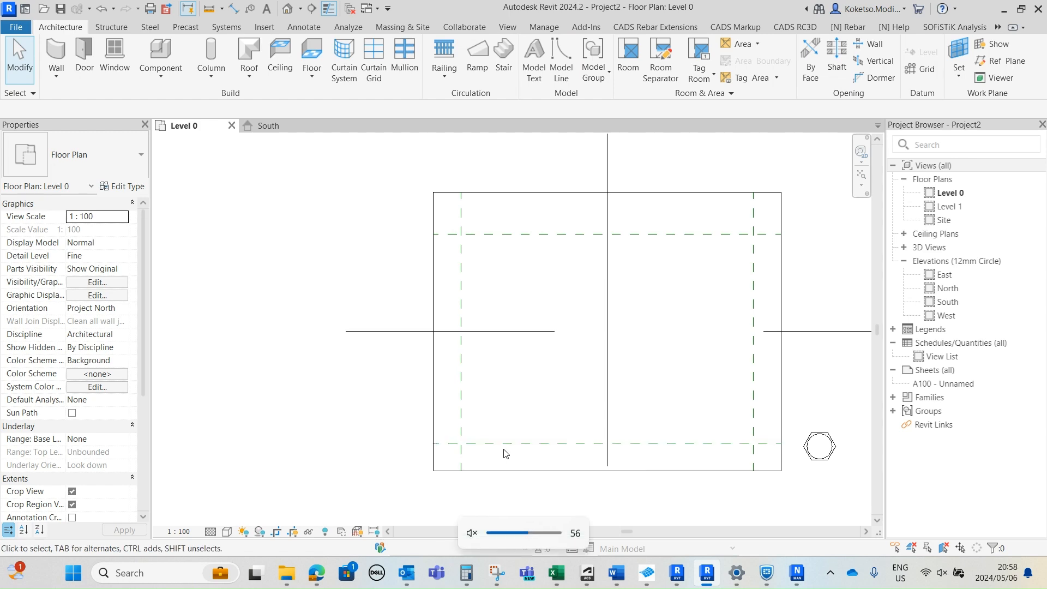
# Step: Set the upper horizontal reference plane's distance from the plate's upper edge to 40 mm
pyautogui.click(506, 445)
pyautogui.press('Escape')
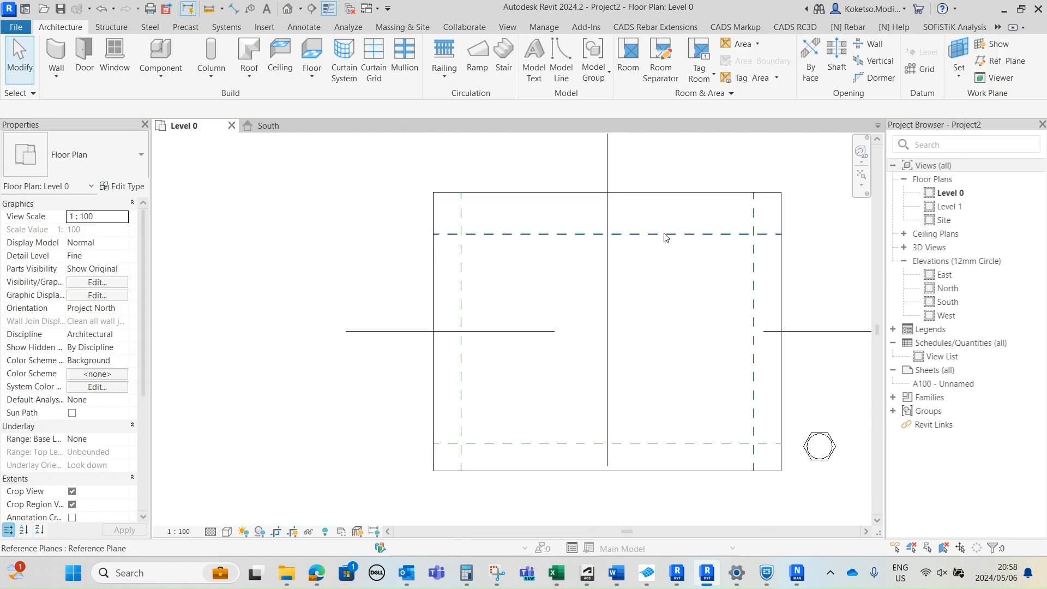
pyautogui.click(664, 234)
pyautogui.scroll(2, 498, 221)
pyautogui.moveTo(509, 168); pyautogui.dragTo(508, 176)
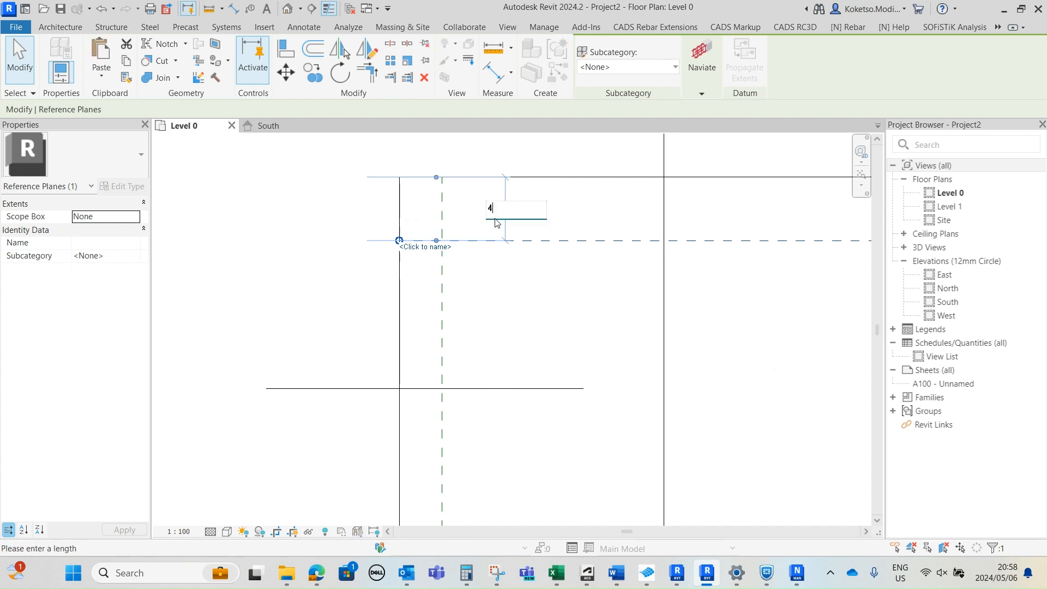
pyautogui.press('Return')
pyautogui.press('Escape')
# Step: Move the bolt onto the intersection of the lower horizontal and right vertical reference planes
pyautogui.scroll(3, 695, 371)
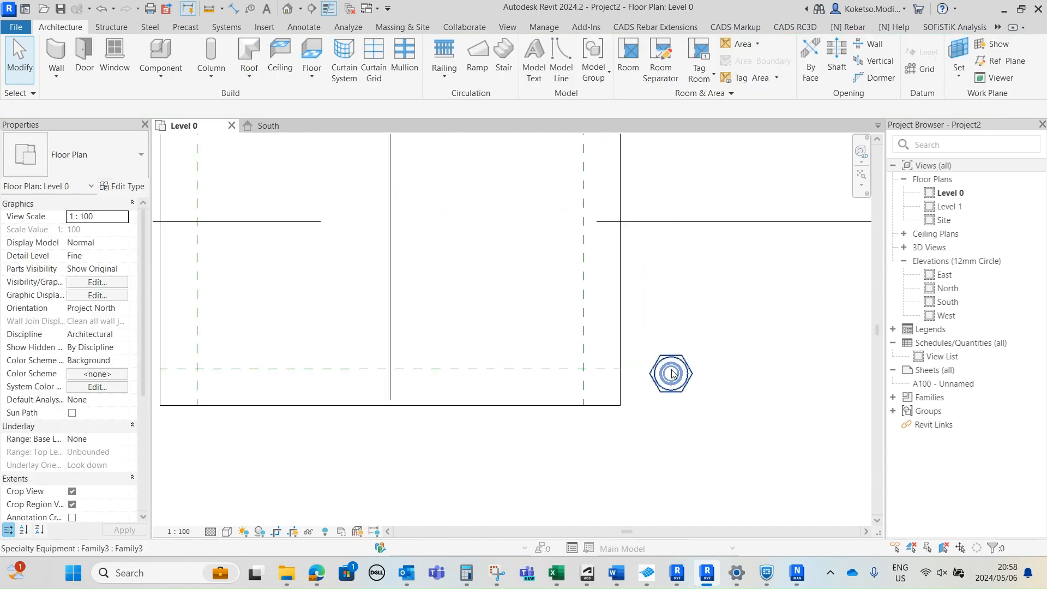
pyautogui.click(672, 374)
pyautogui.scroll(2, 676, 382)
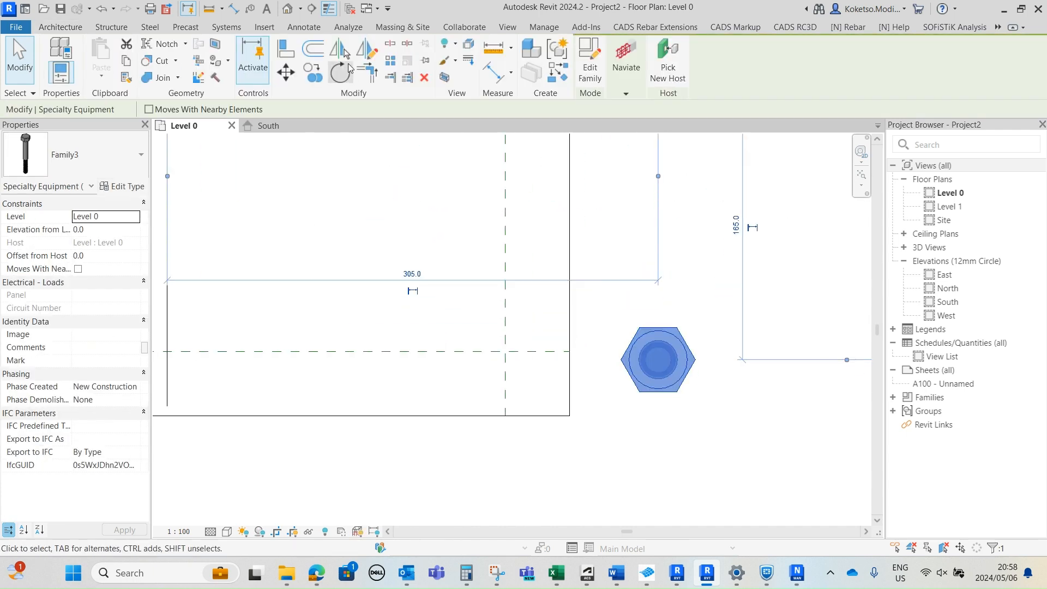
pyautogui.click(286, 72)
pyautogui.click(658, 360)
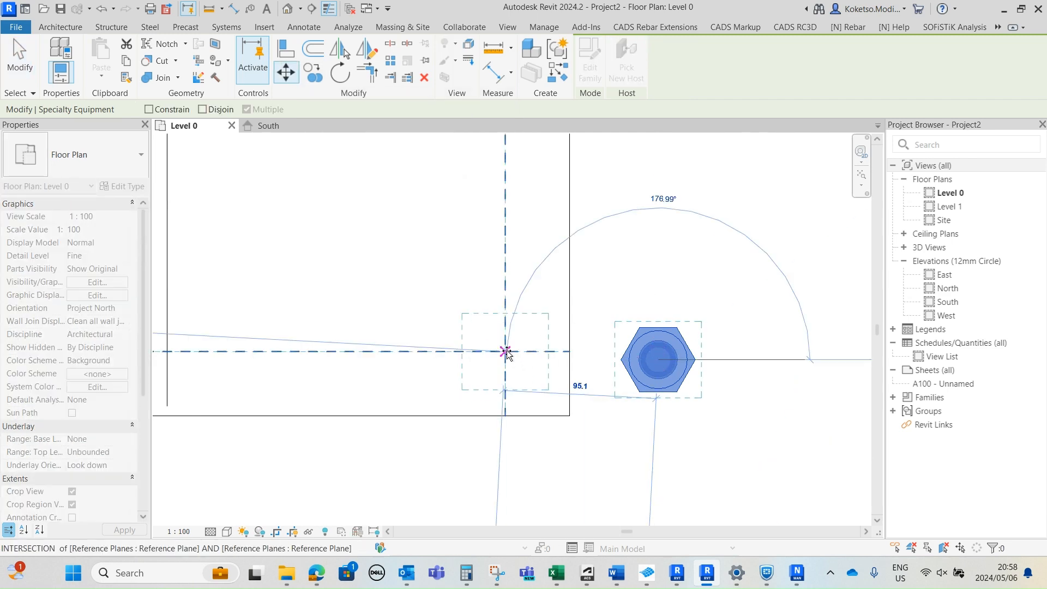
pyautogui.click(507, 353)
pyautogui.scroll(3, 512, 354)
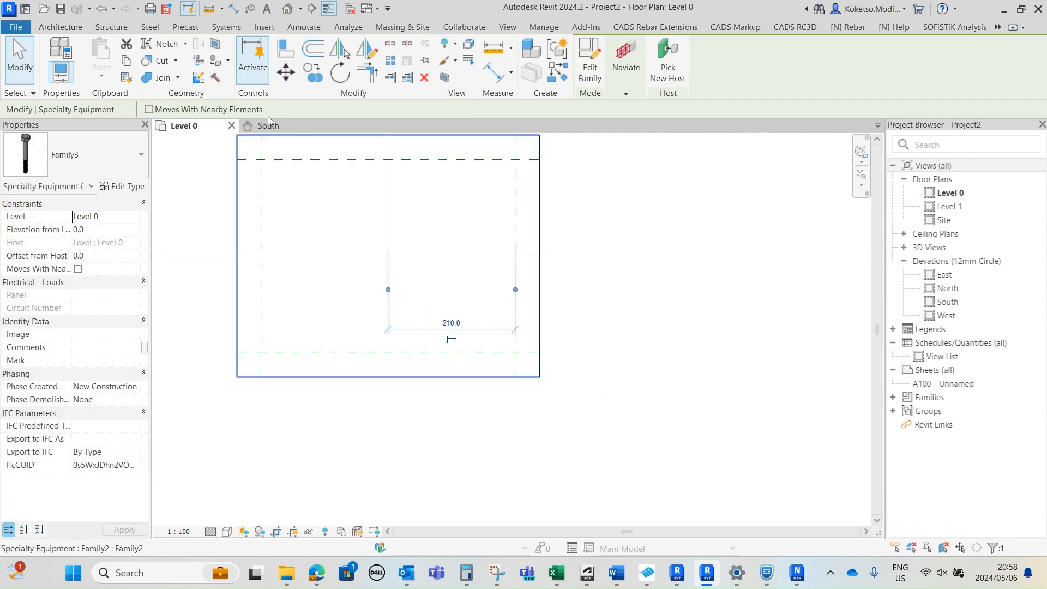
# Step: Check the bolt's height against the plate in 3D and set the South elevation to Fine detail level and Wireframe style
pyautogui.click(291, 10)
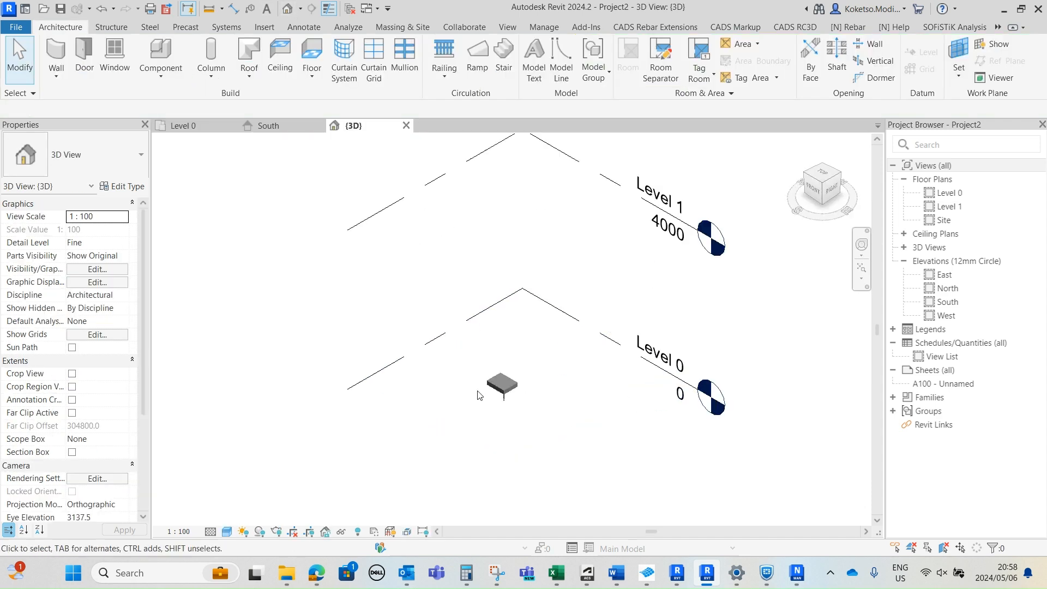
pyautogui.click(577, 408)
pyautogui.keyDown('shift'); pyautogui.moveTo(599, 400); pyautogui.dragTo(546, 305, button='middle'); pyautogui.keyUp('shift')
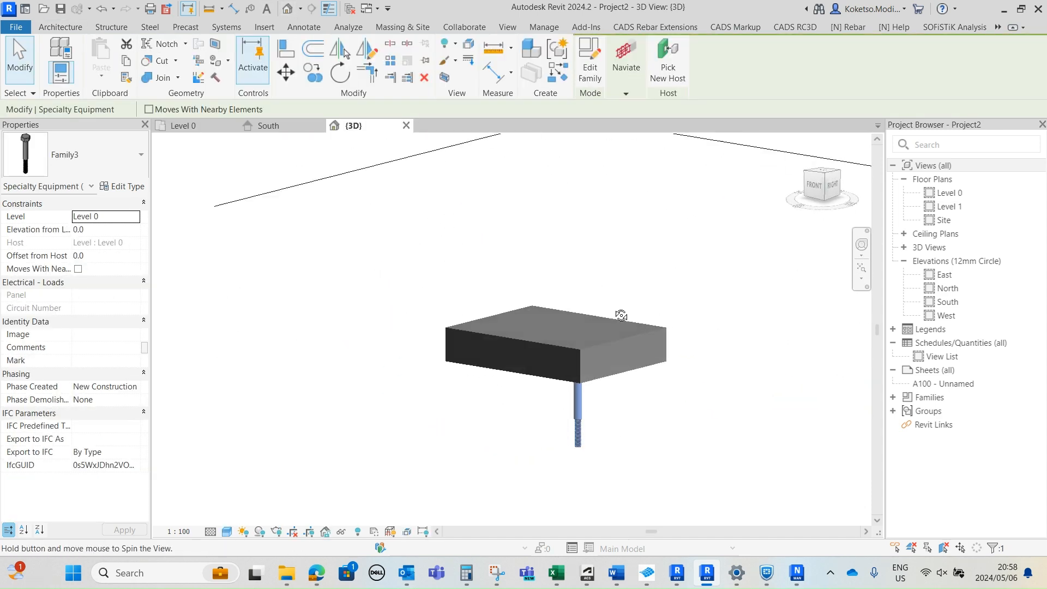
pyautogui.click(289, 126)
pyautogui.scroll(3, 583, 440)
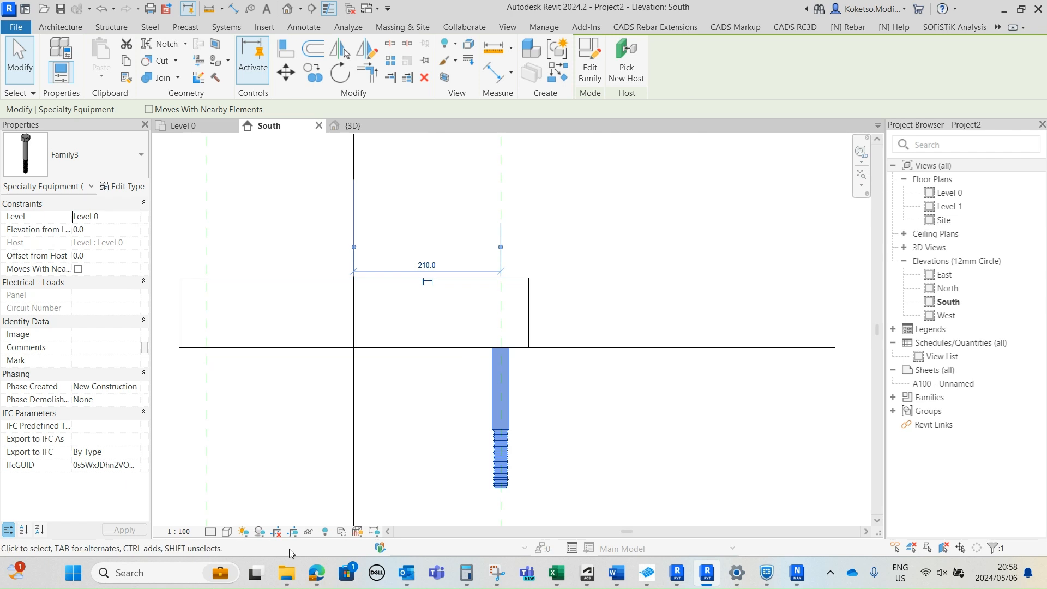
pyautogui.press('Escape')
pyautogui.click(210, 531)
pyautogui.click(254, 447)
pyautogui.scroll(1, 508, 357)
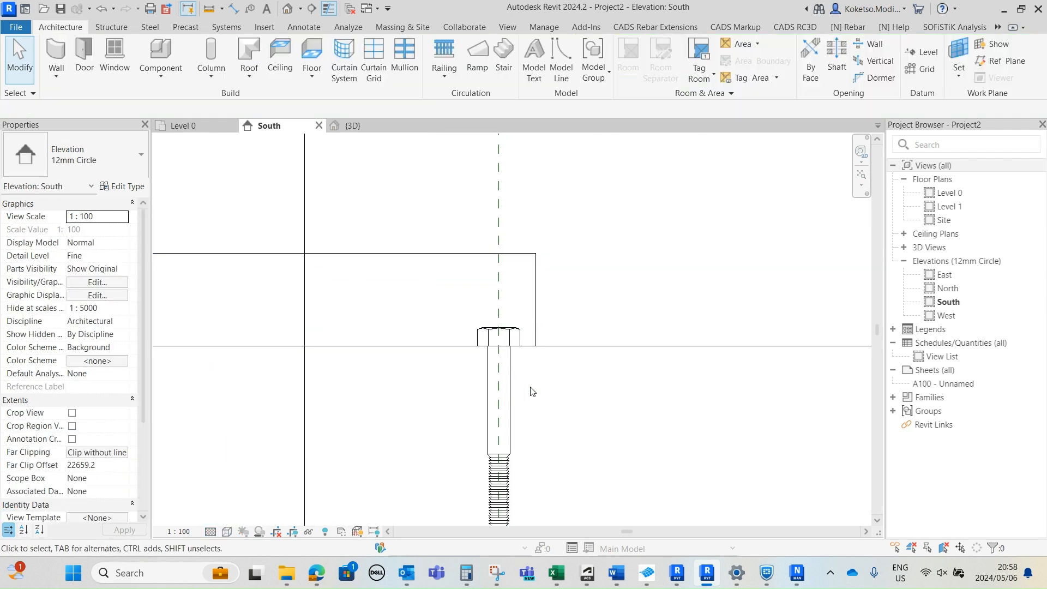
# Step: Move the bolt up by the plate's full thickness so its head sits on the plate's top face
pyautogui.click(521, 377)
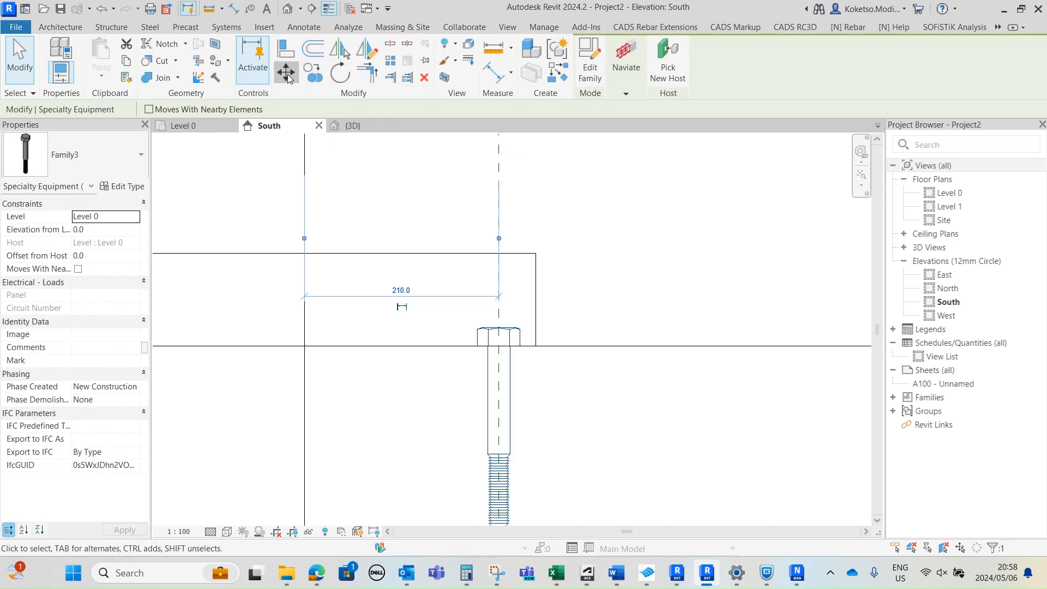
pyautogui.click(285, 72)
pyautogui.click(536, 346)
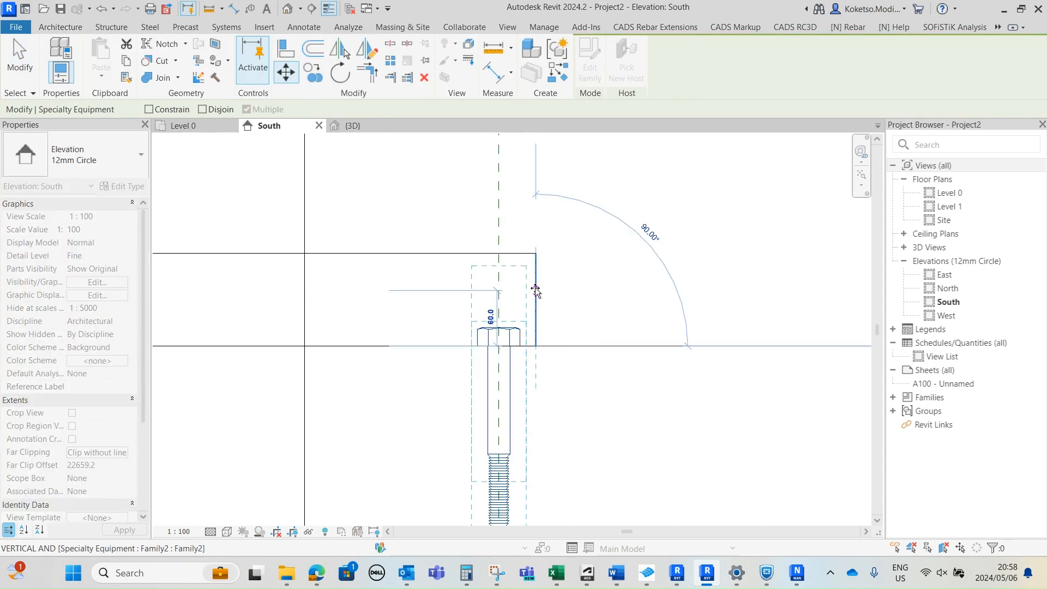
pyautogui.click(535, 254)
pyautogui.click(652, 313)
pyautogui.scroll(-5, 647, 318)
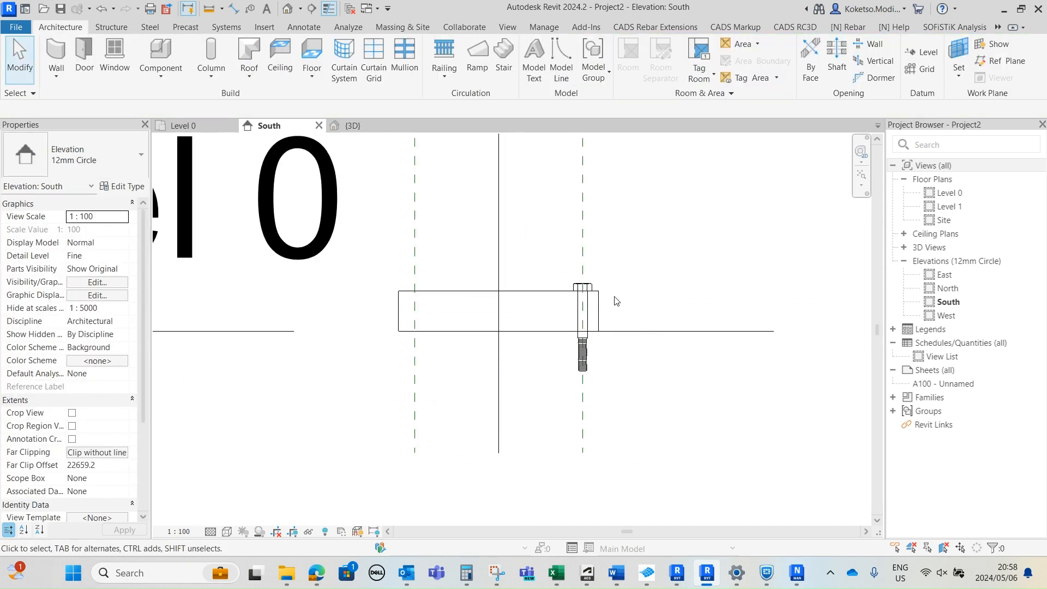
# Step: Copy the bolt horizontally 420 mm onto the left vertical reference plane in the South elevation
pyautogui.scroll(4, 581, 322)
pyautogui.click(603, 391)
pyautogui.moveTo(357, 163); pyautogui.dragTo(393, 174, button='middle')
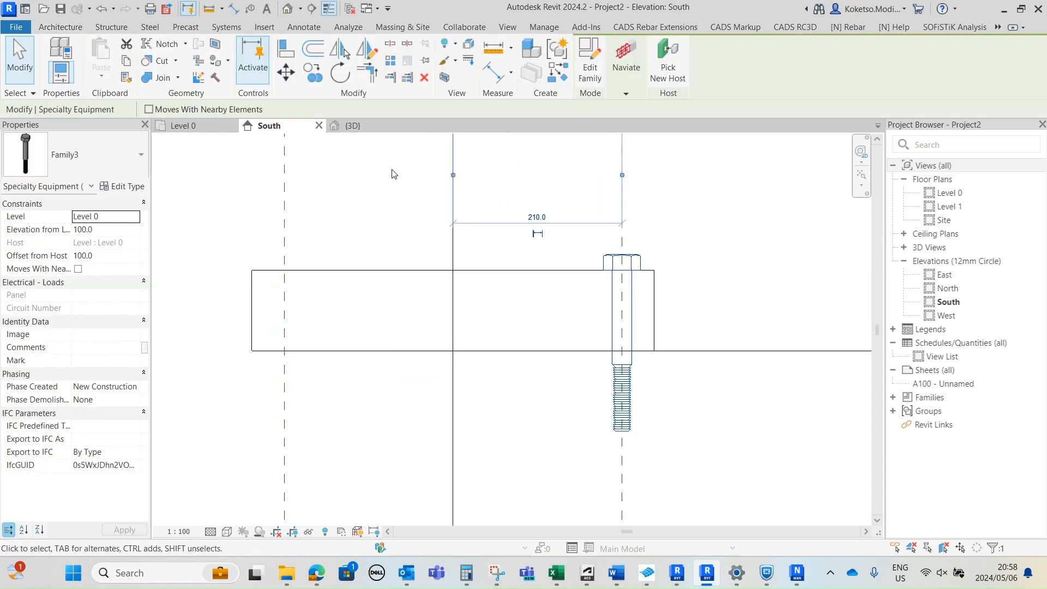
pyautogui.click(318, 78)
pyautogui.click(568, 324)
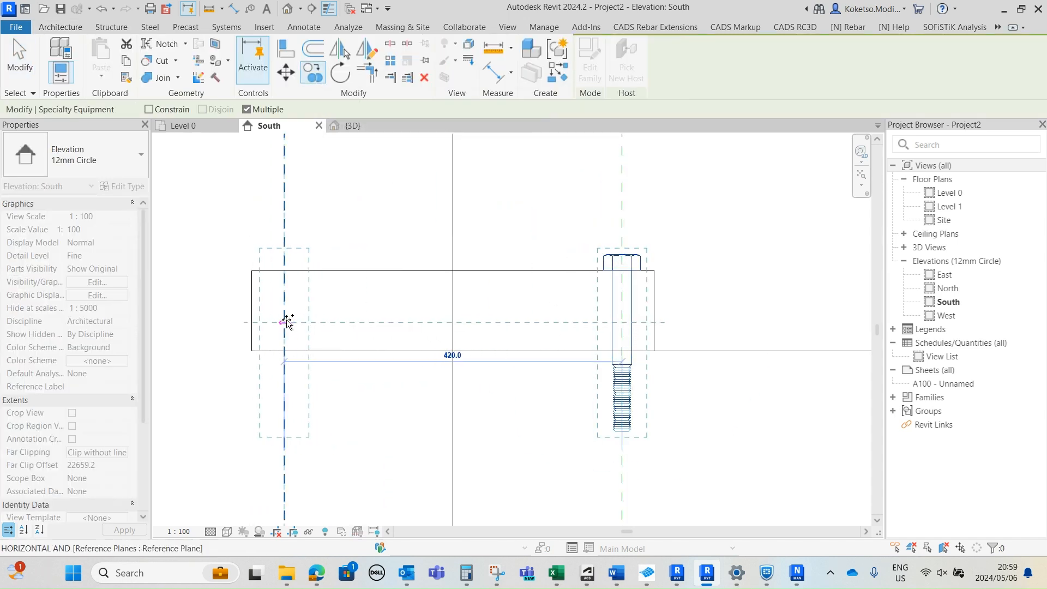
pyautogui.click(283, 322)
pyautogui.press('Escape')
pyautogui.click(385, 181)
# Step: Copy both bolts in the Level 0 plan from the lower horizontal reference plane to the upper one
pyautogui.click(622, 259)
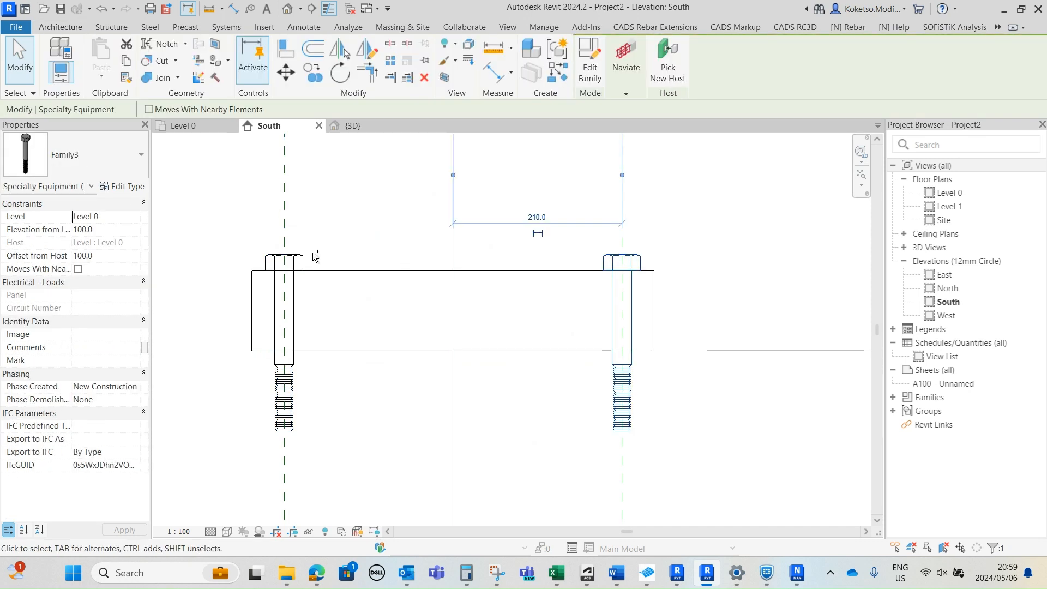
pyautogui.keyDown('ctrl'); pyautogui.click(294, 260); pyautogui.keyUp('ctrl')
pyautogui.click(182, 127)
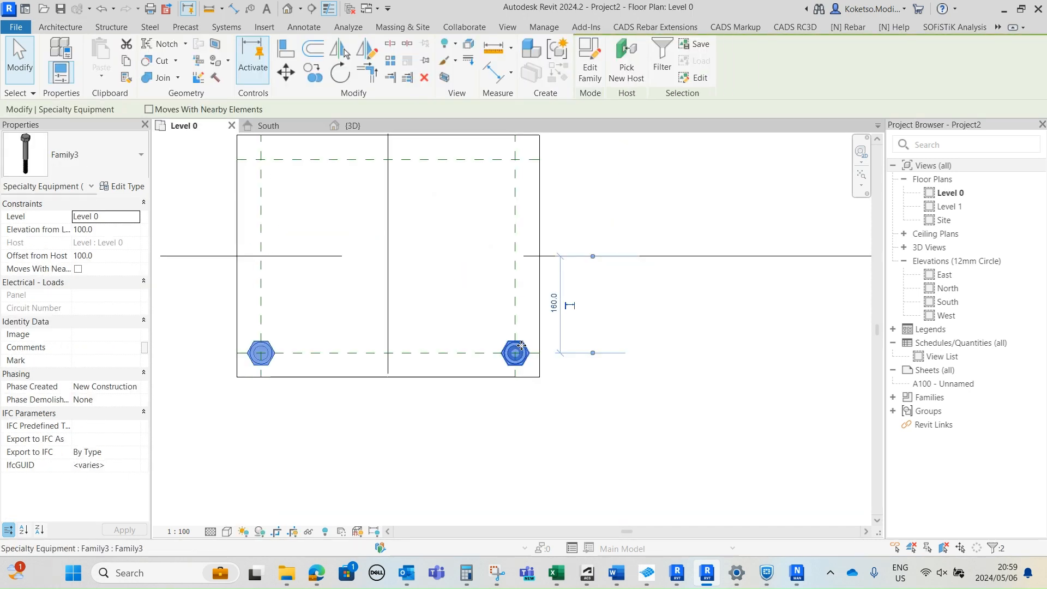
pyautogui.scroll(1, 517, 355)
pyautogui.press('c')
pyautogui.press('o')
pyautogui.click(478, 380)
pyautogui.moveTo(467, 180); pyautogui.dragTo(513, 294, button='middle')
pyautogui.click(513, 294)
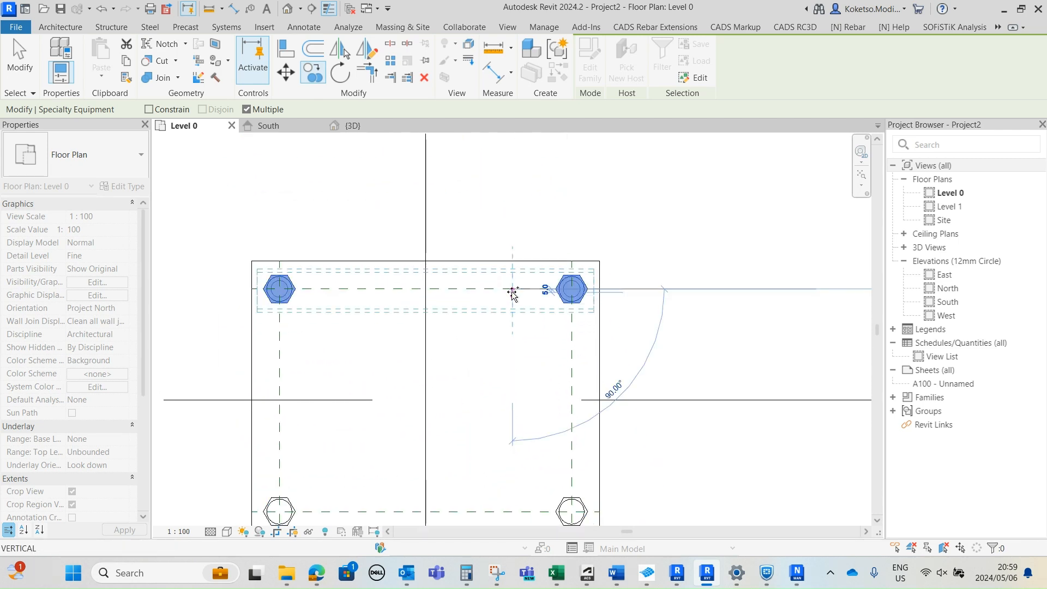
pyautogui.scroll(-2, 510, 291)
pyautogui.press('Escape')
pyautogui.press('Escape')
# Step: Set the plate type's THICKNESS to 50 and view the bolted plate in 3D
pyautogui.click(355, 126)
pyautogui.scroll(3, 606, 359)
pyautogui.keyDown('shift'); pyautogui.moveTo(606, 358); pyautogui.dragTo(575, 384, button='middle'); pyautogui.keyUp('shift')
pyautogui.click(557, 335)
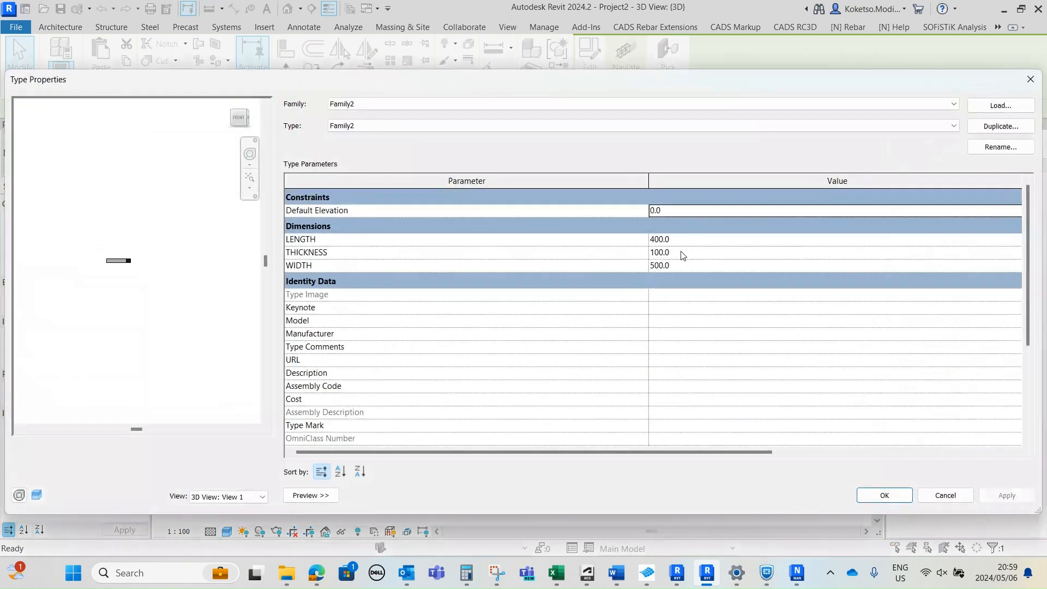
pyautogui.click(685, 253)
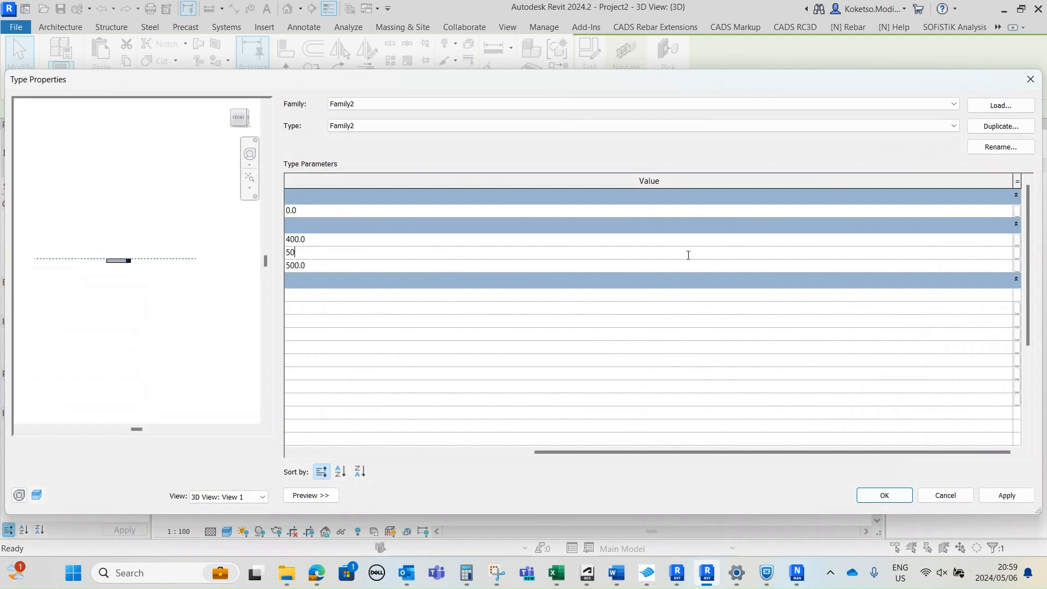
pyautogui.click(882, 494)
pyautogui.click(652, 431)
pyautogui.keyDown('shift'); pyautogui.moveTo(653, 430); pyautogui.dragTo(760, 404, button='middle'); pyautogui.keyUp('shift')
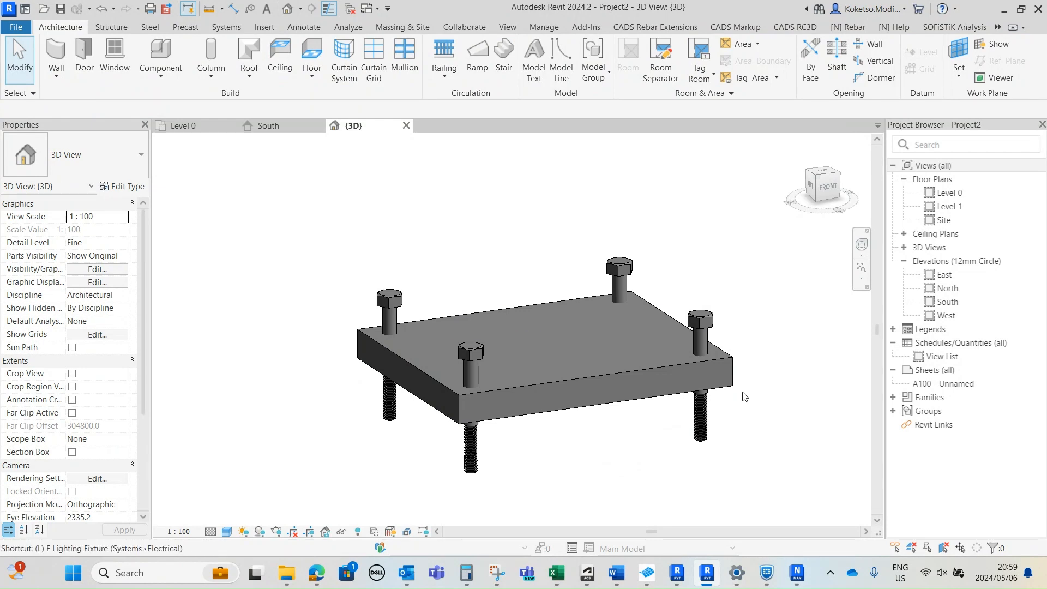
# Step: Select all instances of the bolt visible in the 3D view and open the South elevation with them selected
pyautogui.click(717, 315)
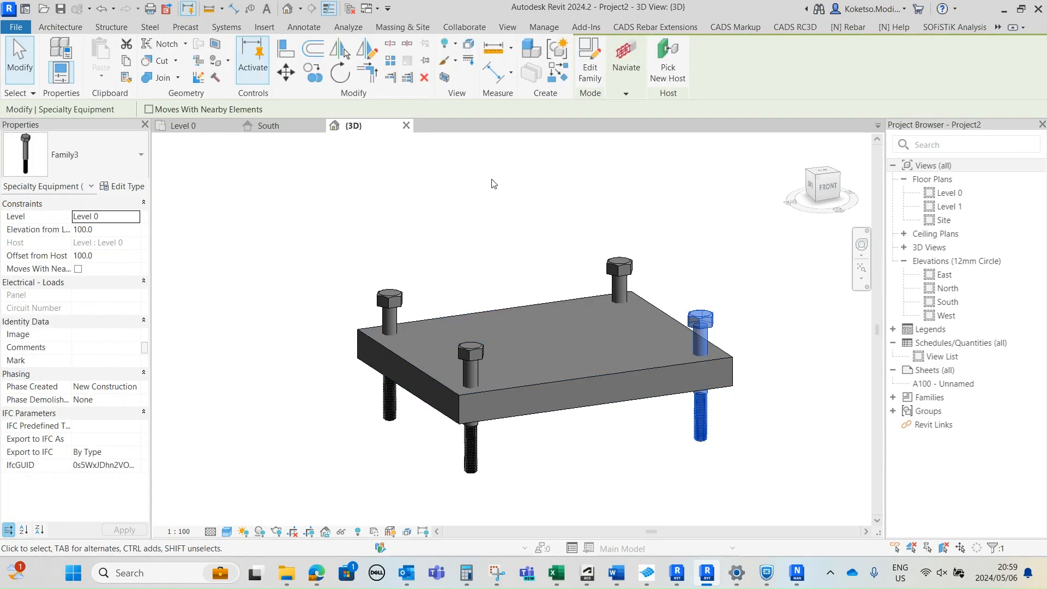
pyautogui.rightClick(444, 210)
pyautogui.moveTo(541, 335)
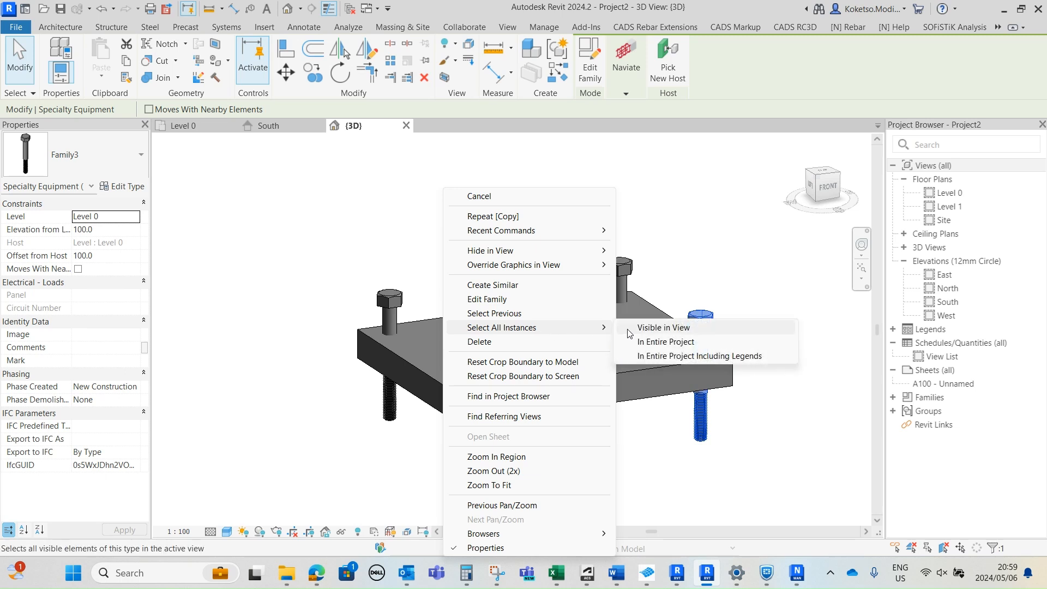
pyautogui.click(663, 327)
pyautogui.click(282, 124)
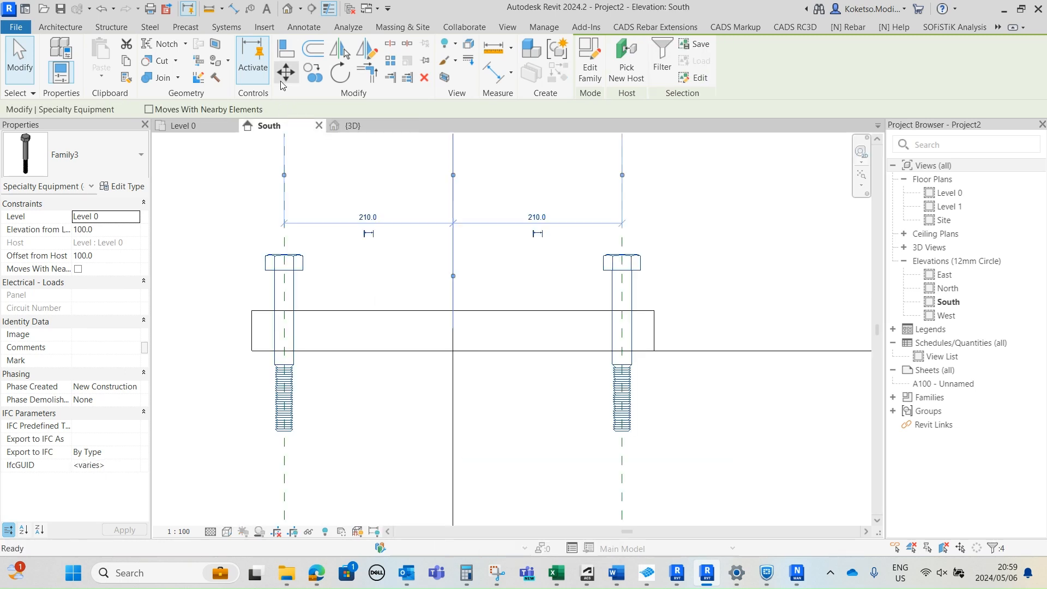
# Step: Move the selected bolts straight down so the undersides of their heads rest on the plate's top face
pyautogui.press('m')
pyautogui.press('v')
pyautogui.click(686, 282)
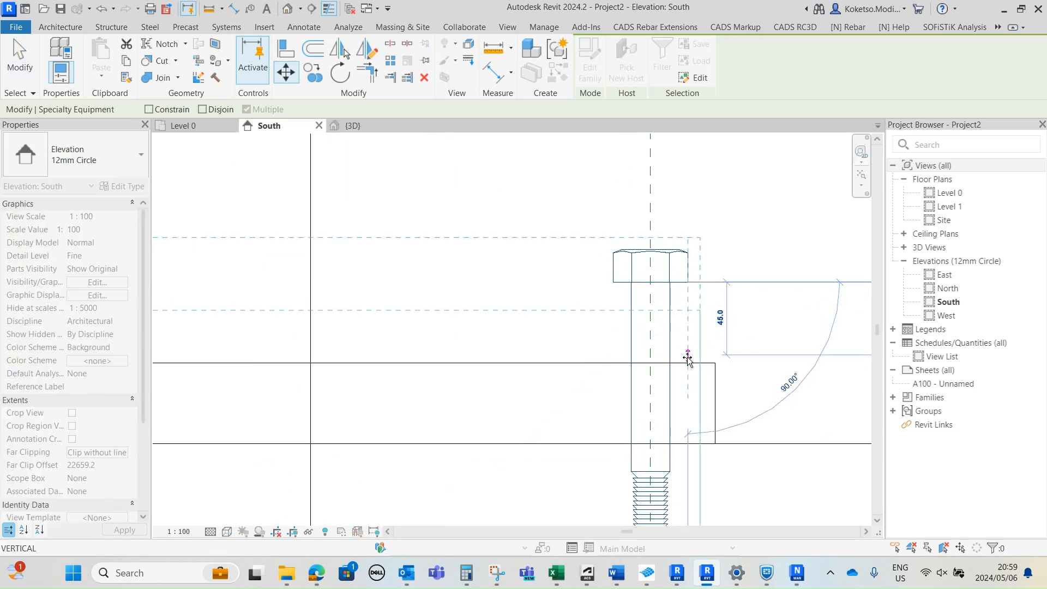
pyautogui.click(690, 362)
pyautogui.scroll(-5, 624, 265)
pyautogui.press('Escape')
pyautogui.scroll(-2, 507, 284)
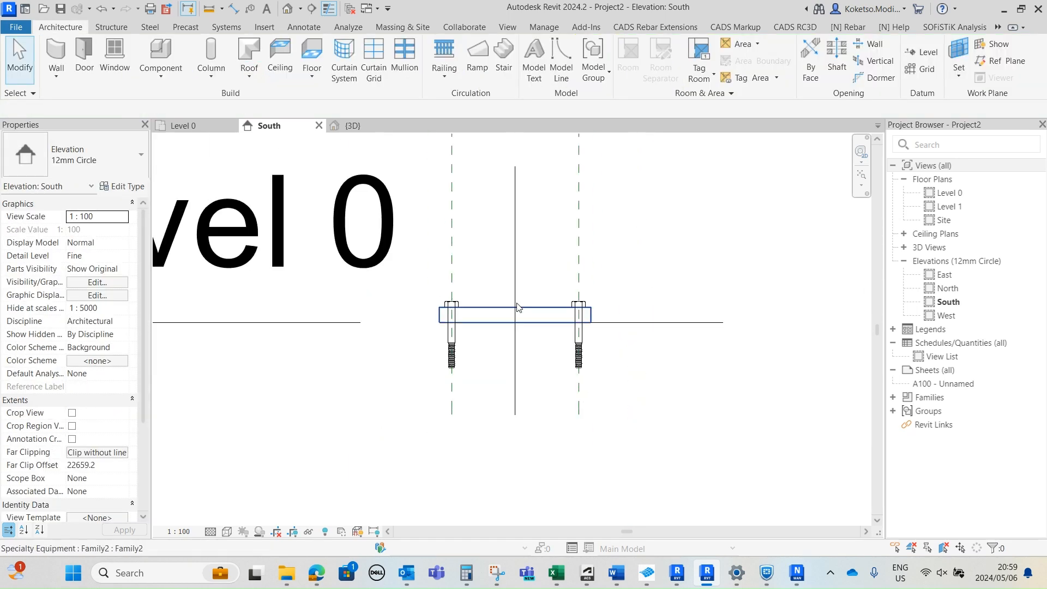
pyautogui.scroll(2, 547, 355)
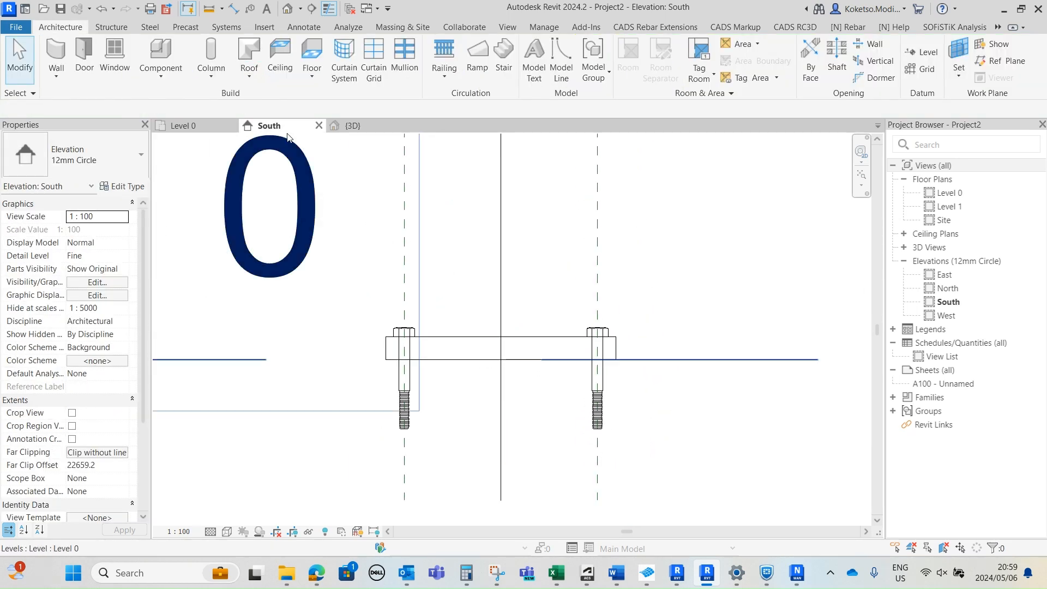
# Step: Examine the plate and its four bolts in the 3D view and in the Level 0 floor plan
pyautogui.click(364, 127)
pyautogui.scroll(-1, 540, 358)
pyautogui.keyDown('shift'); pyautogui.moveTo(540, 358); pyautogui.dragTo(652, 433, button='middle'); pyautogui.keyUp('shift')
pyautogui.scroll(2, 604, 353)
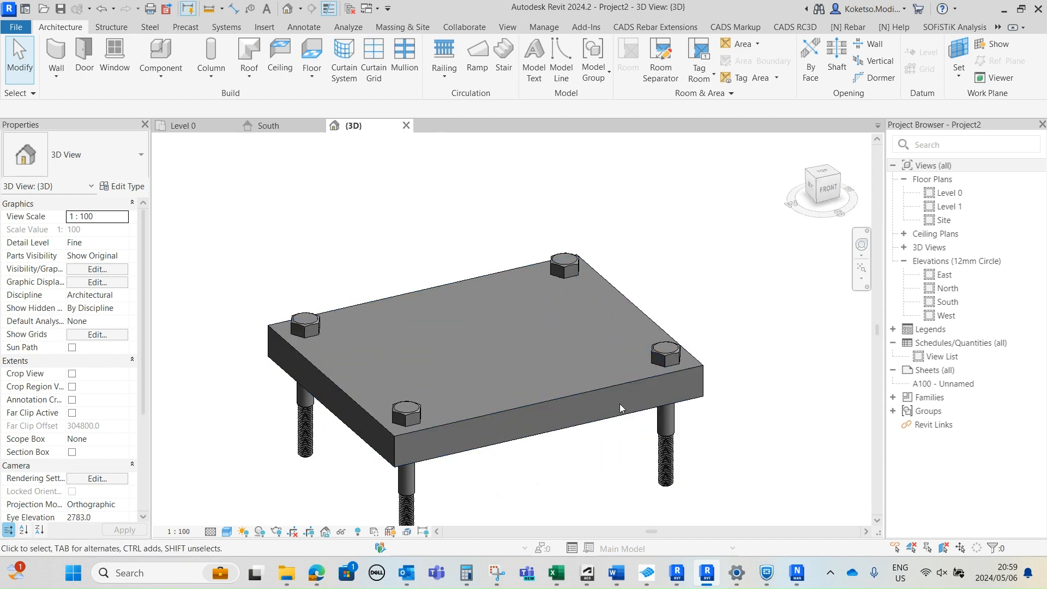
pyautogui.scroll(-1, 553, 291)
pyautogui.moveTo(552, 292); pyautogui.dragTo(522, 369, button='middle')
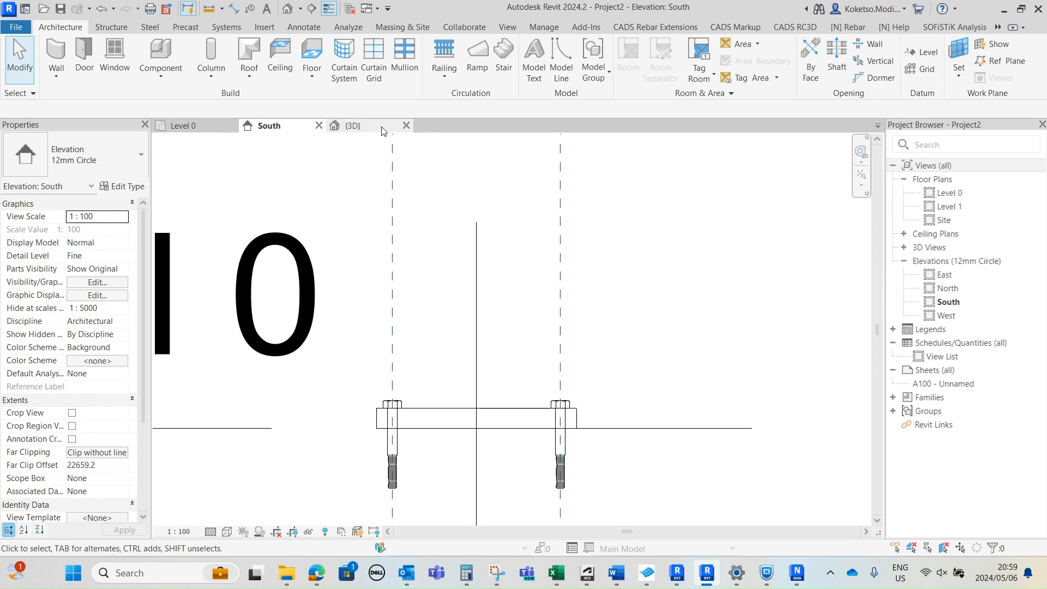
pyautogui.click(352, 125)
pyautogui.click(182, 126)
pyautogui.moveTo(484, 284); pyautogui.dragTo(519, 276, button='middle')
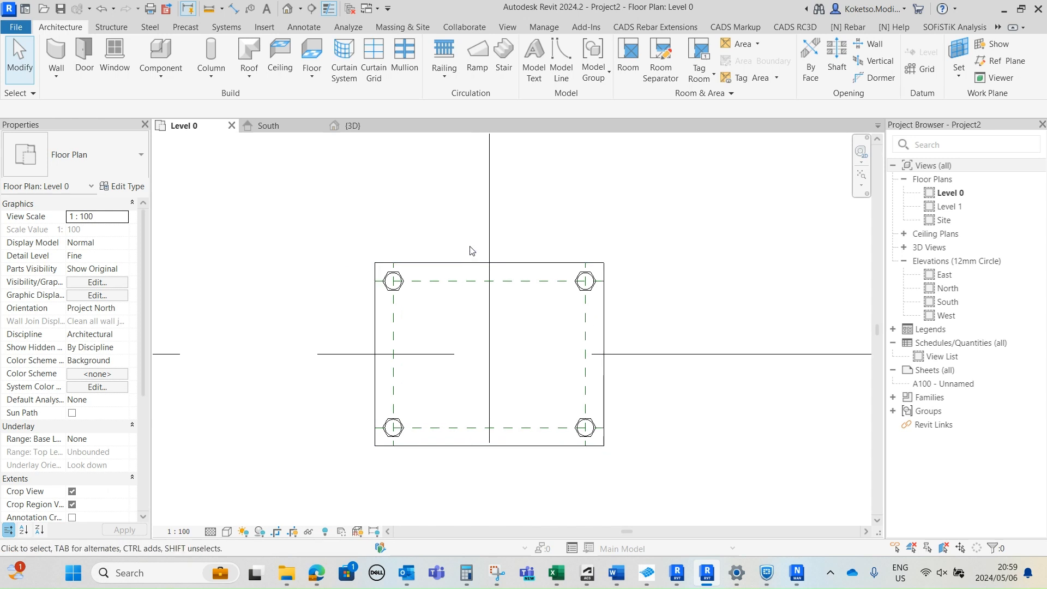
# Step: Create a new family from the Metric Specialty Equipment template
pyautogui.click(26, 30)
pyautogui.moveTo(47, 80)
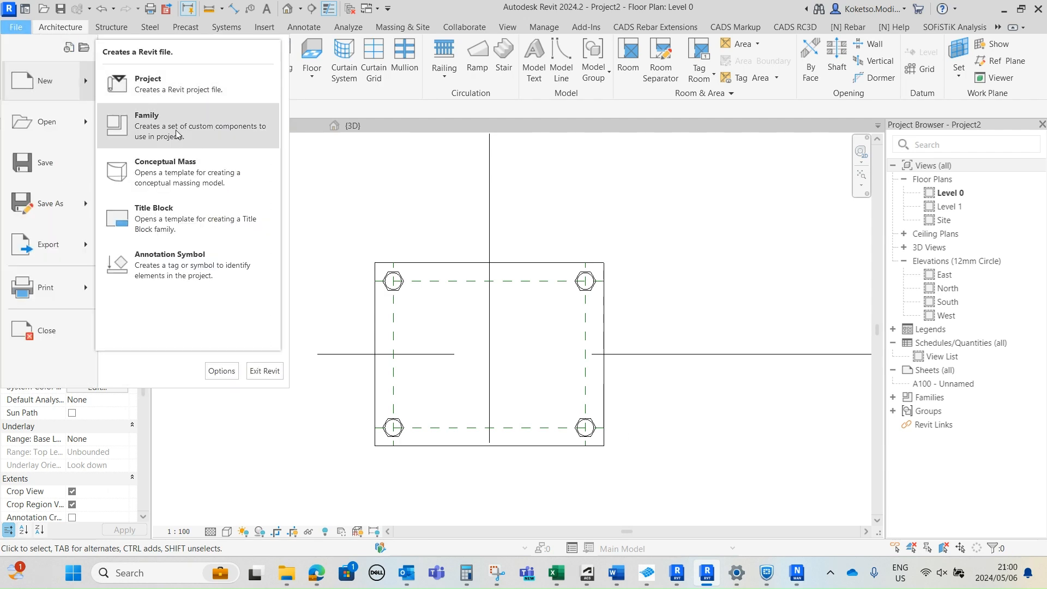
pyautogui.click(176, 123)
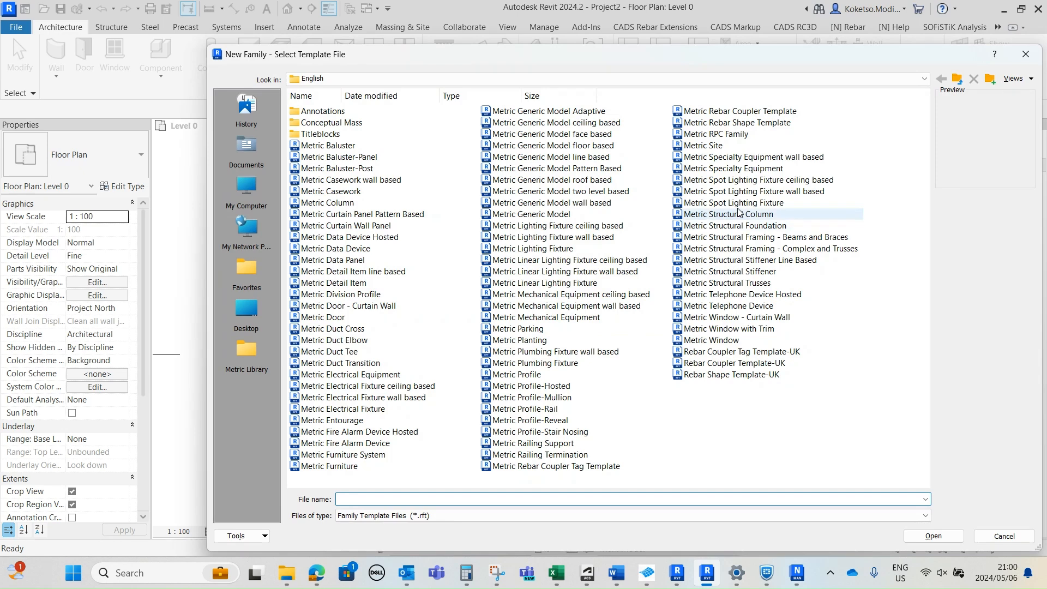
pyautogui.click(720, 168)
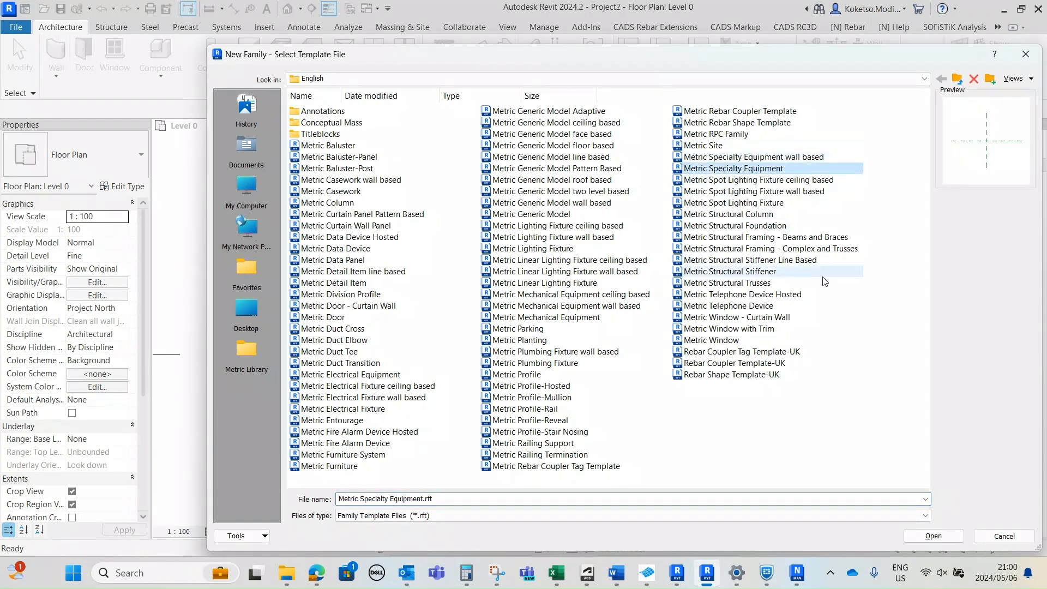
pyautogui.click(934, 537)
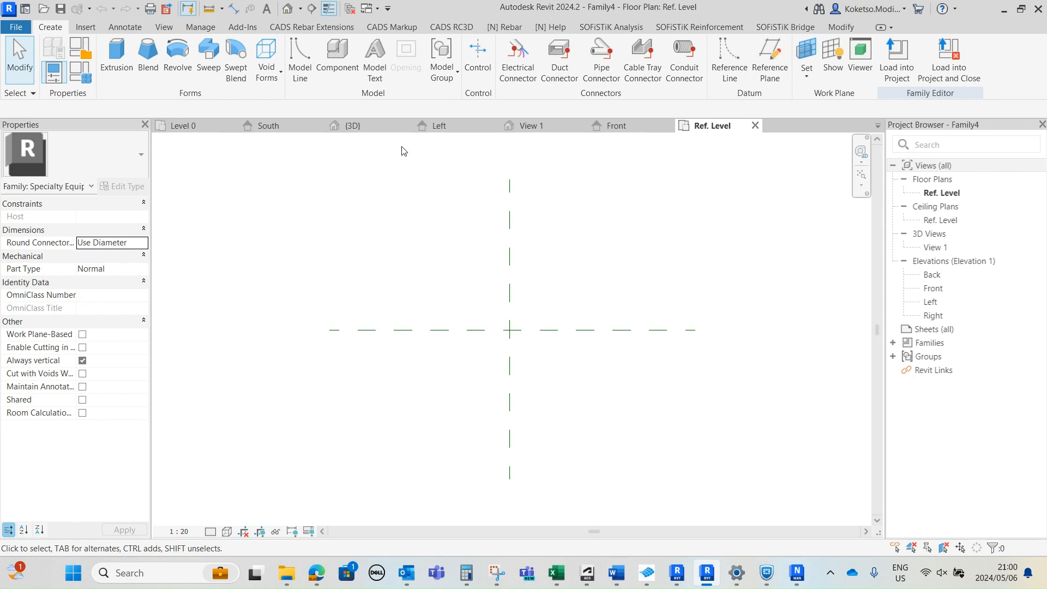
# Step: Start an extrusion and sketch a rectangle about 900 by 920 mm around the intersection of the reference planes
pyautogui.click(111, 58)
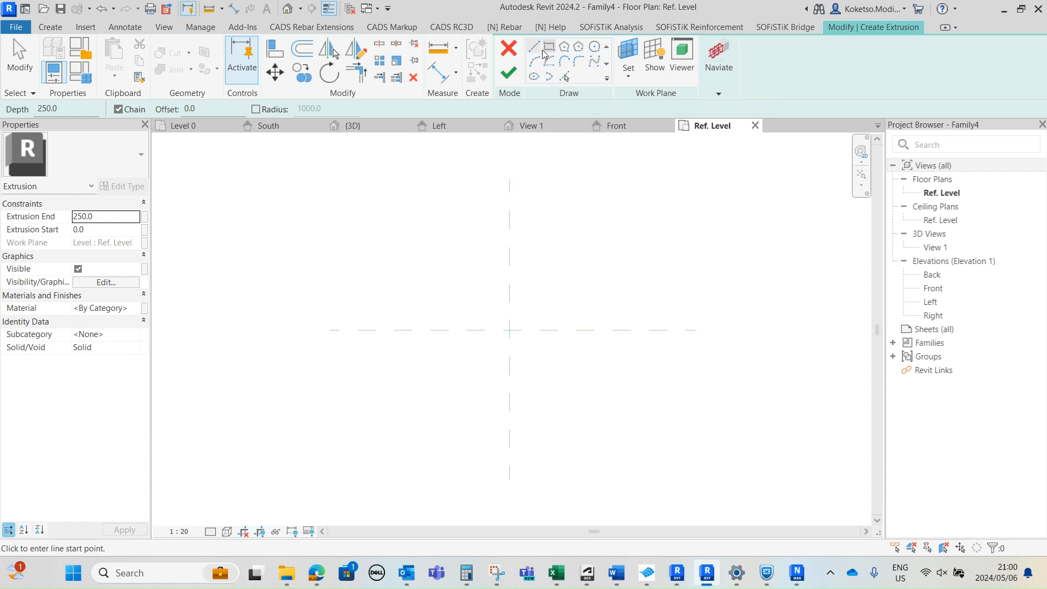
pyautogui.scroll(1, 513, 323)
pyautogui.click(446, 271)
pyautogui.click(587, 417)
pyautogui.scroll(1, 545, 363)
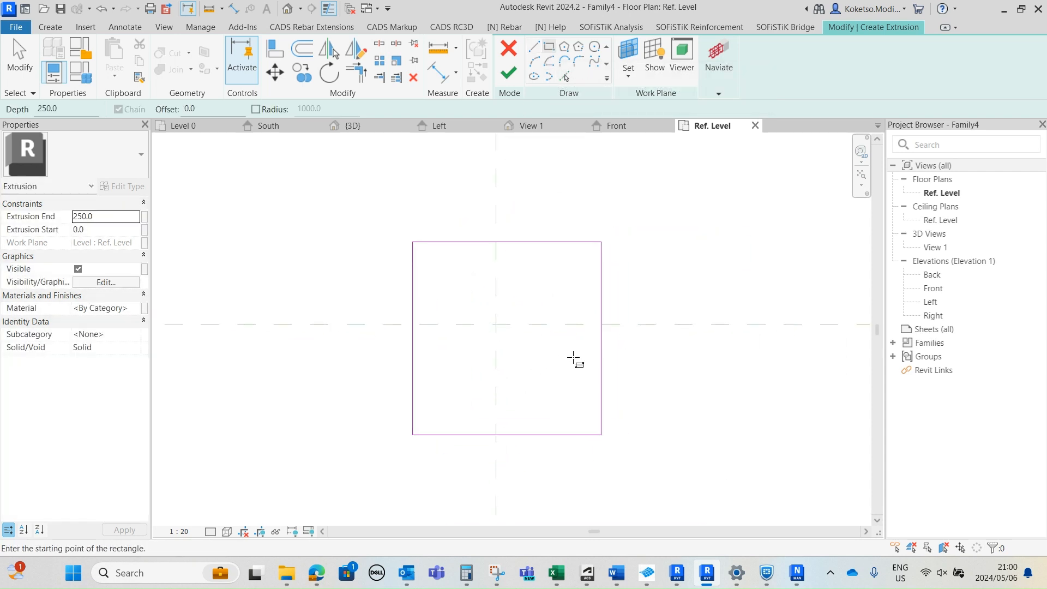
pyautogui.press('Escape')
# Step: Place the rectangle's right edge 150 mm from the vertical centre reference plane and set its width to 300 mm
pyautogui.click(602, 359)
pyautogui.moveTo(413, 453); pyautogui.dragTo(496, 402)
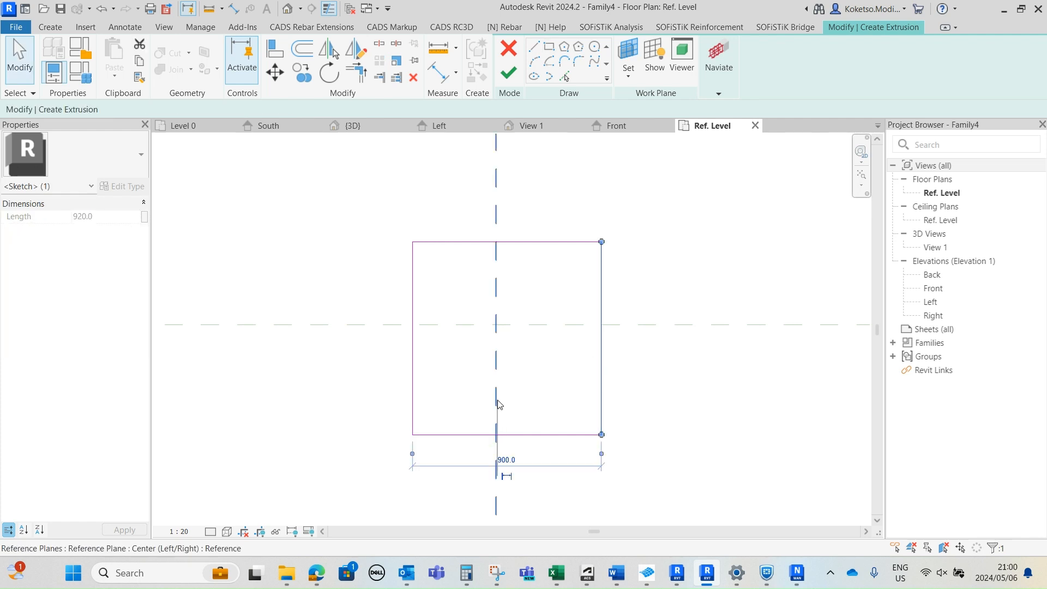
pyautogui.click(548, 460)
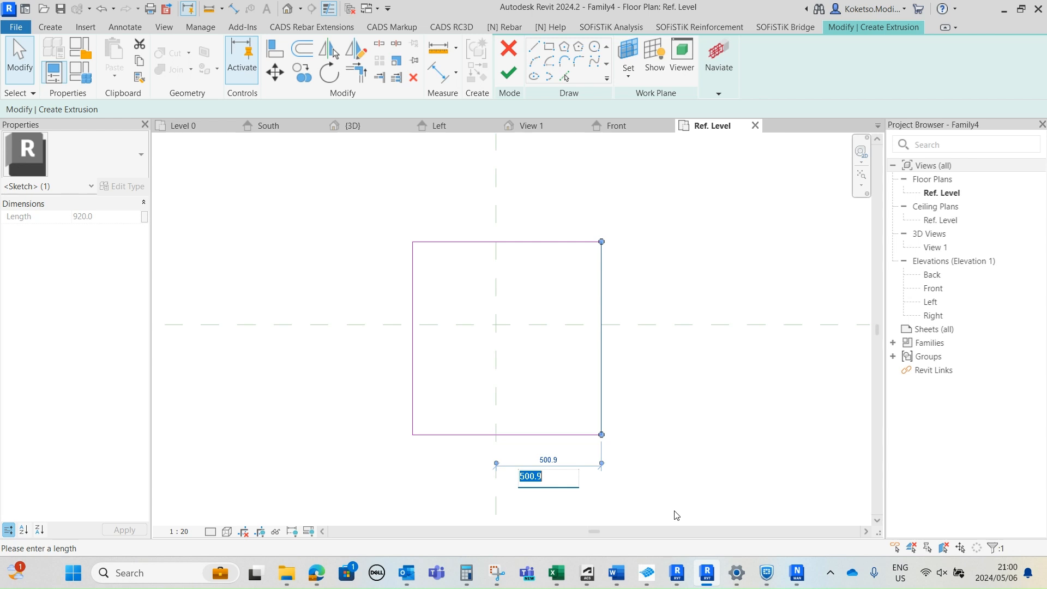
pyautogui.write('5')
pyautogui.press('BackSpace')
pyautogui.write('550')
pyautogui.press('Return')
pyautogui.click(412, 383)
pyautogui.click(469, 205)
pyautogui.write('300')
pyautogui.press('Return')
pyautogui.click(587, 289)
# Step: Place the rectangle's top edge 100 mm from the horizontal centre reference plane, set its height to 200 mm and finish the extrusion sketch
pyautogui.click(515, 242)
pyautogui.moveTo(547, 435); pyautogui.dragTo(517, 326)
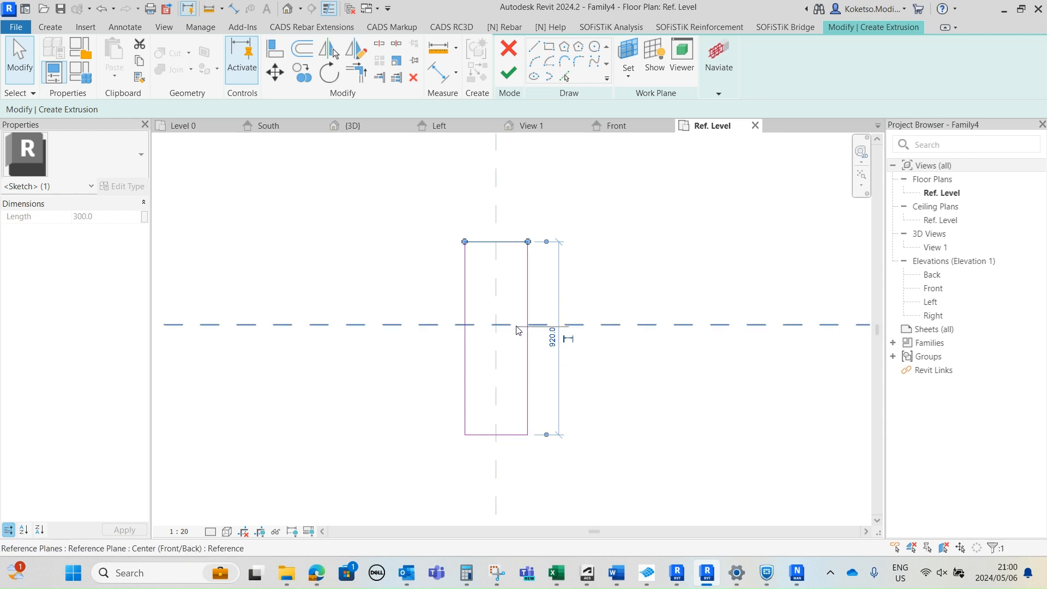
pyautogui.click(552, 282)
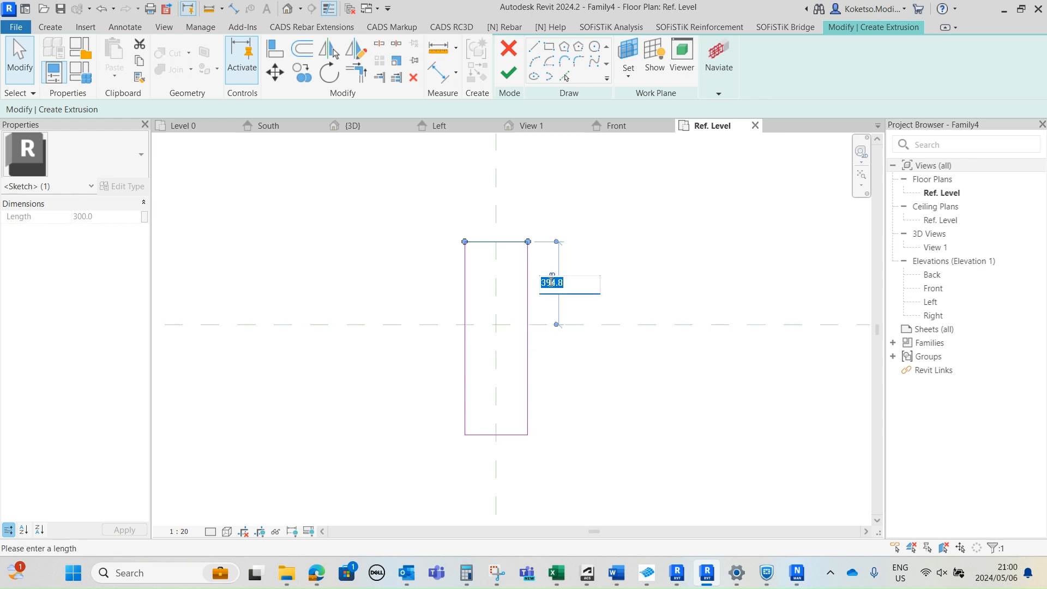
pyautogui.write('100')
pyautogui.press('Return')
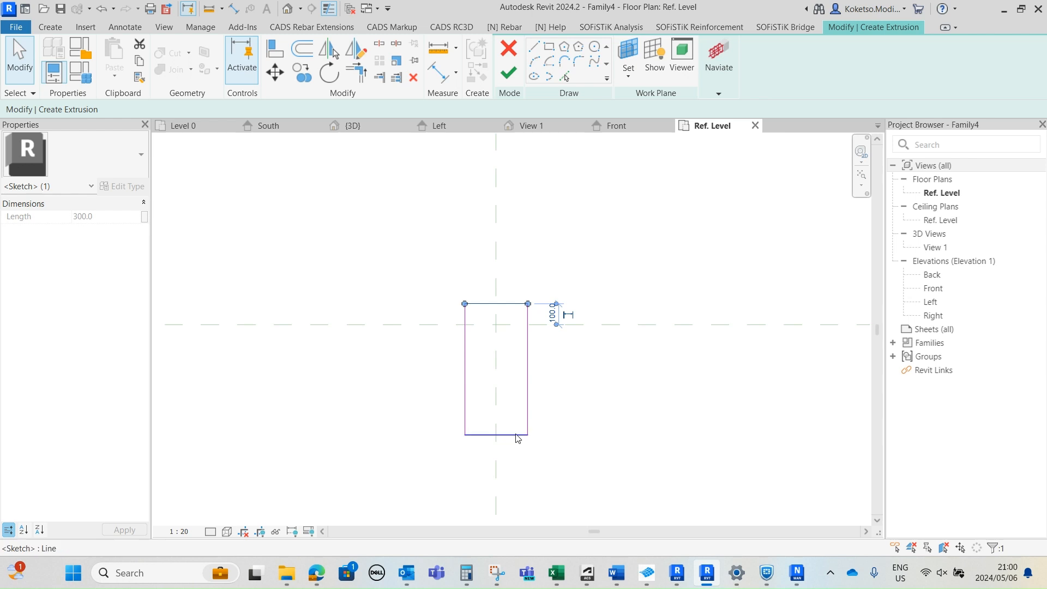
pyautogui.click(517, 436)
pyautogui.click(417, 373)
pyautogui.write('200')
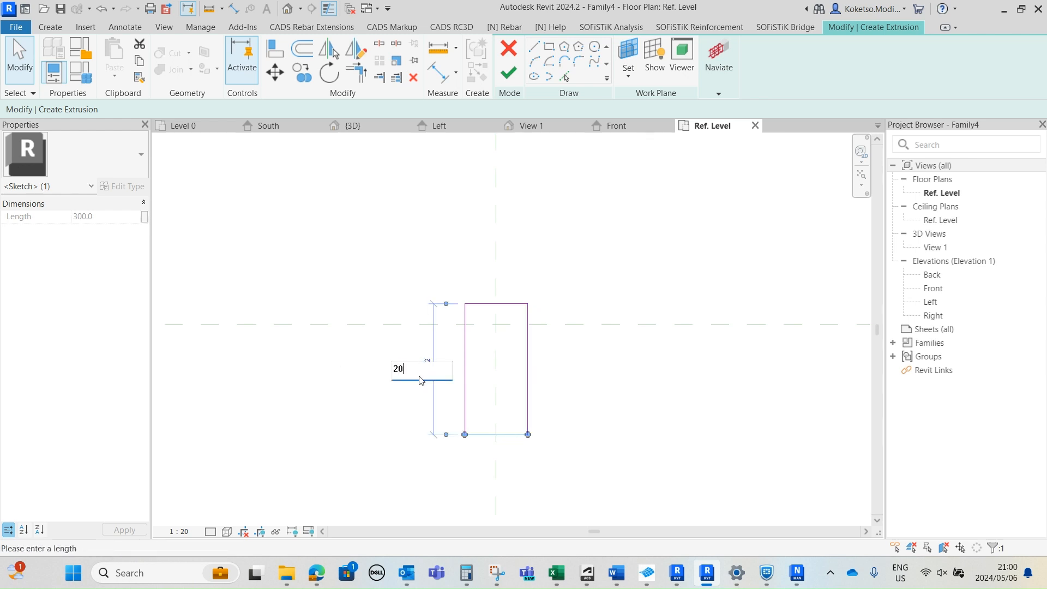
pyautogui.press('Return')
pyautogui.click(535, 330)
pyautogui.scroll(2, 519, 290)
pyautogui.scroll(1, 491, 352)
pyautogui.click(509, 73)
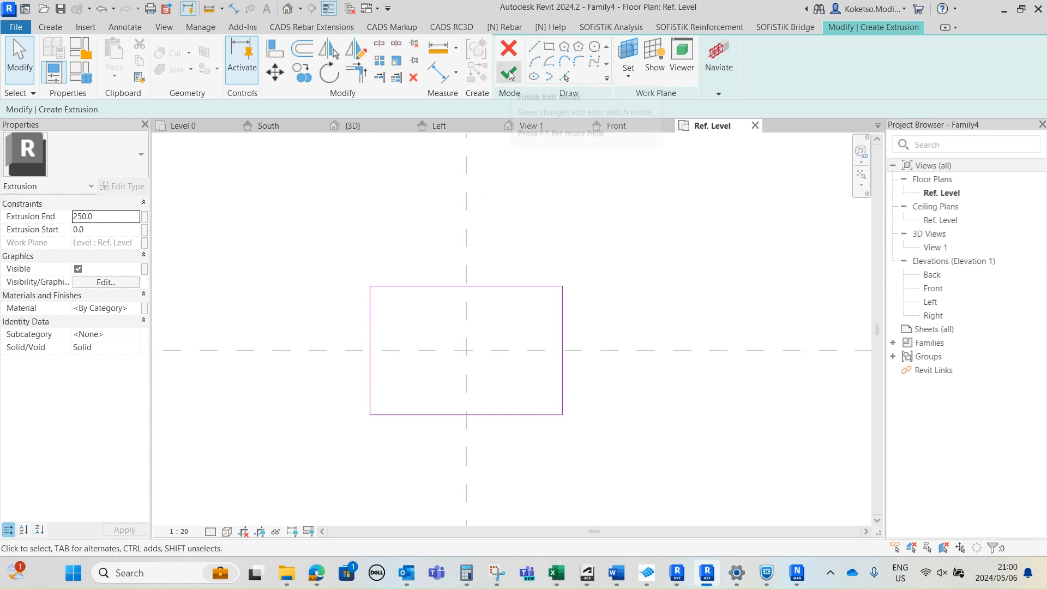
# Step: In the Front elevation, set the extrusion's height to 10 mm
pyautogui.click(939, 290)
pyautogui.doubleClick(934, 289)
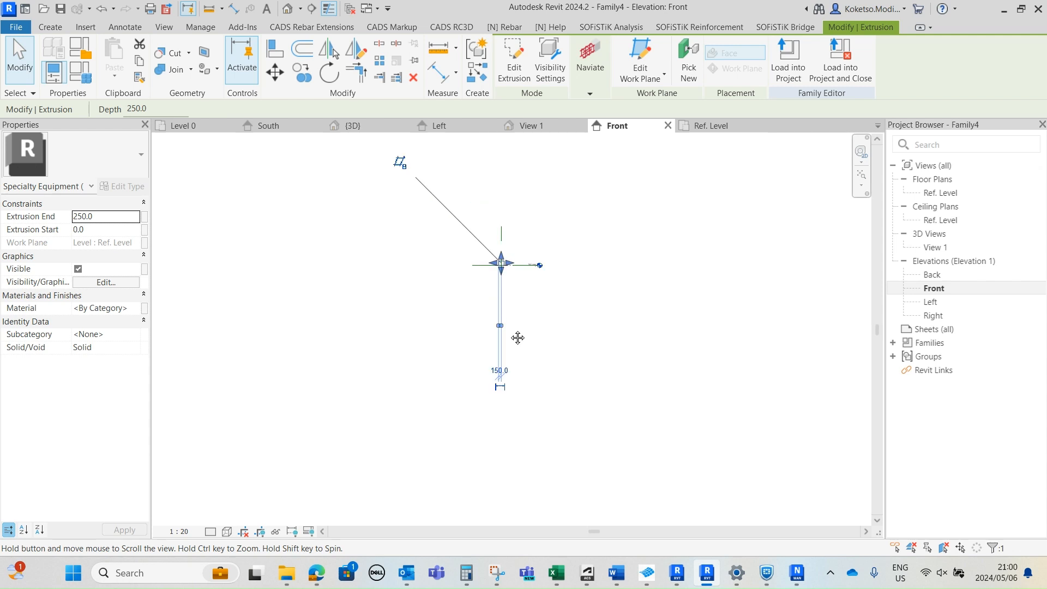
pyautogui.scroll(8, 508, 320)
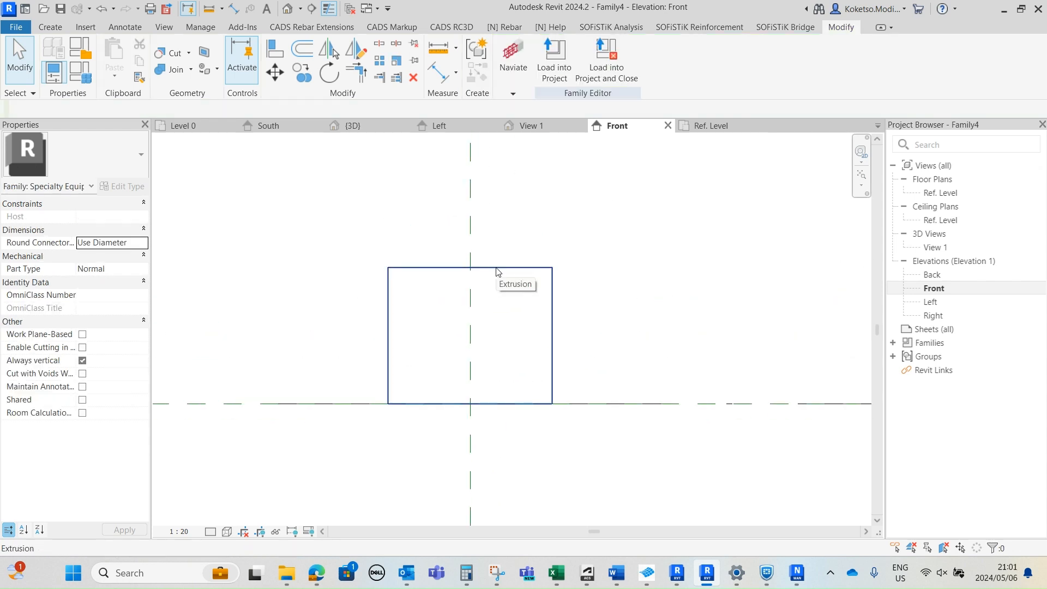
pyautogui.click(496, 269)
pyautogui.click(587, 335)
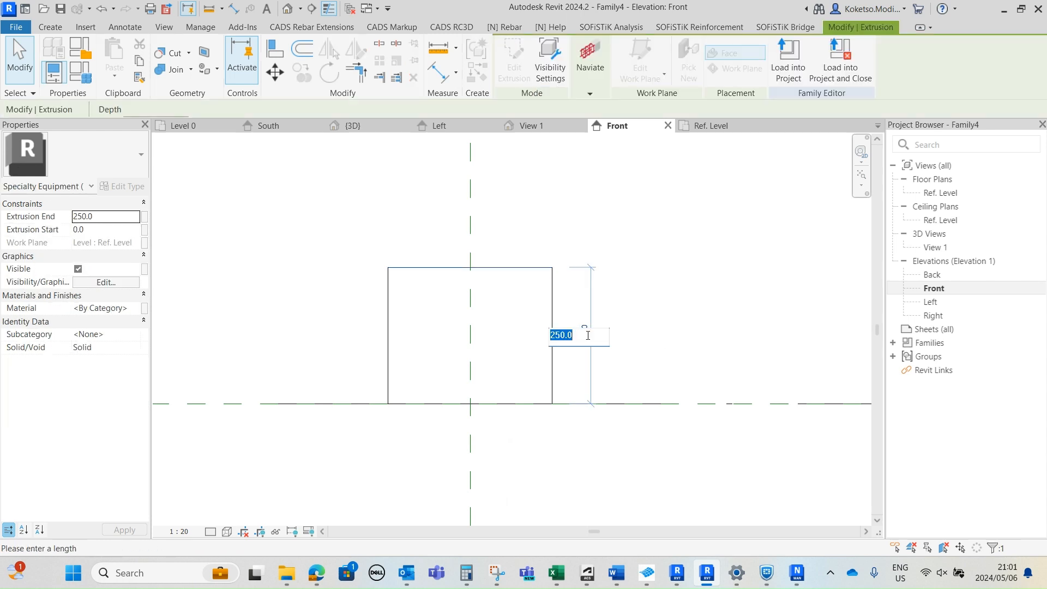
pyautogui.write('10')
pyautogui.press('Return')
pyautogui.click(648, 290)
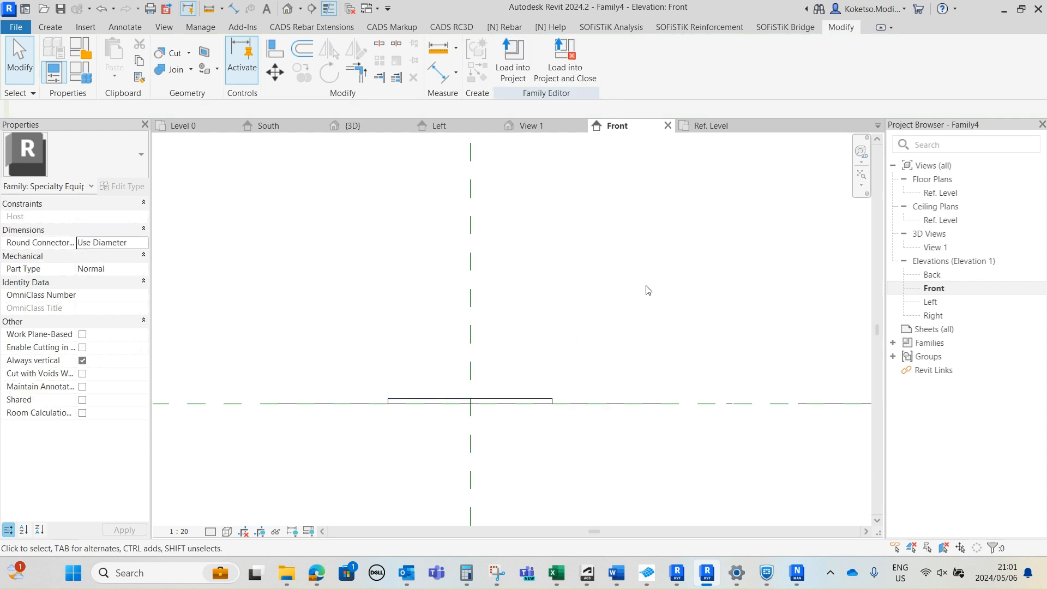
# Step: Copy the 10 mm extrusion, with multiple copies on and Constrain off, placing the first copy directly on top of it
pyautogui.scroll(1, 496, 357)
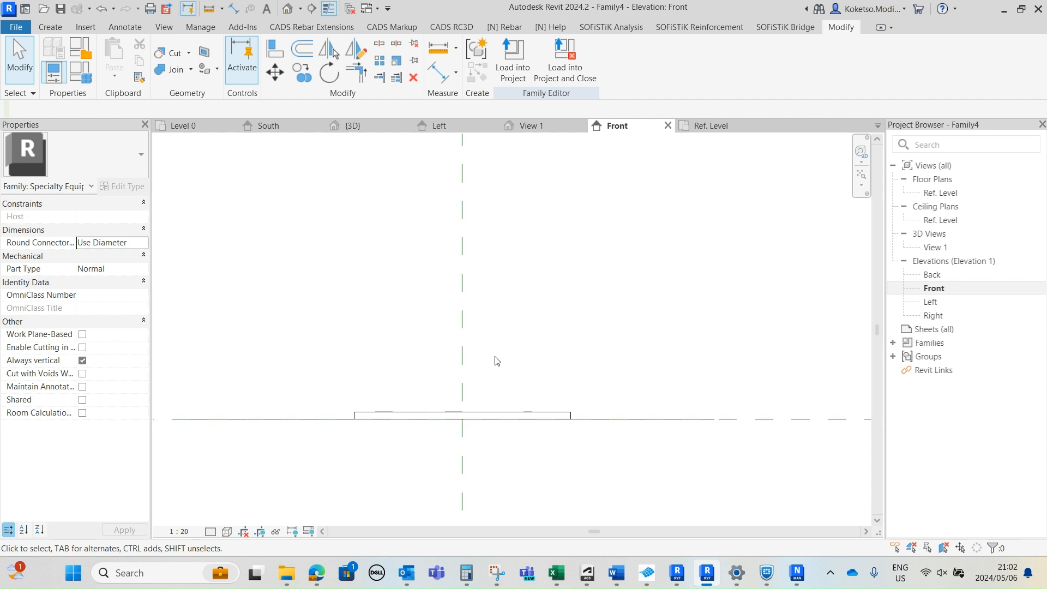
pyautogui.click(516, 419)
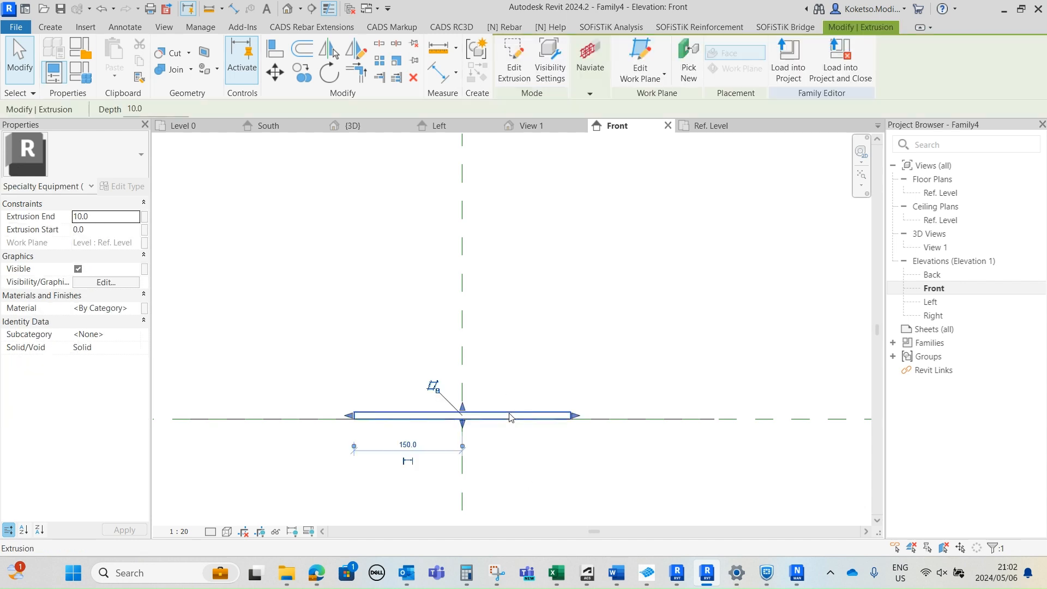
pyautogui.scroll(3, 482, 443)
pyautogui.moveTo(481, 443); pyautogui.dragTo(521, 445, button='middle')
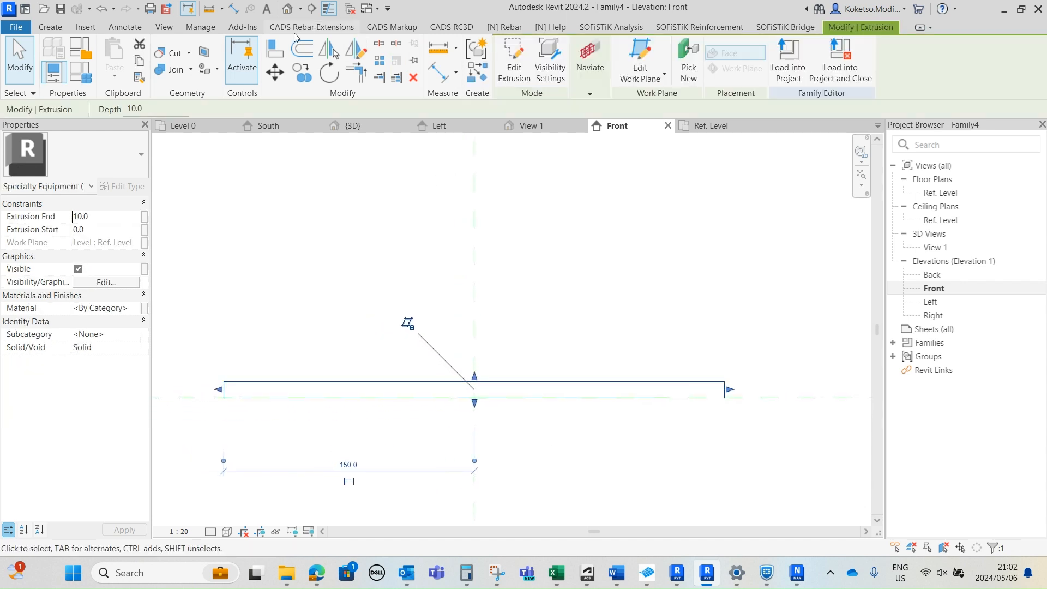
pyautogui.click(304, 76)
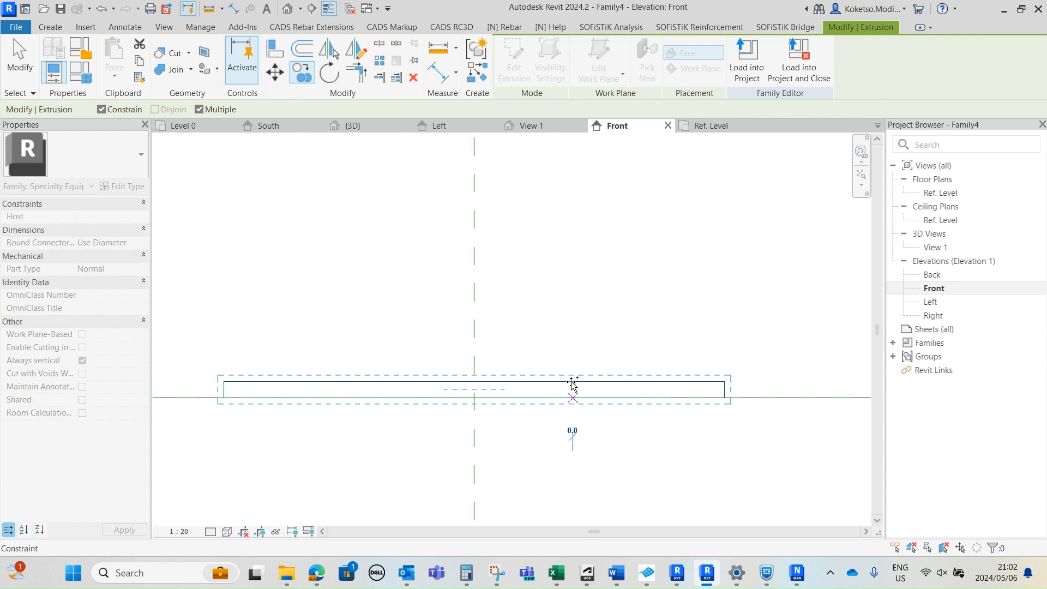
pyautogui.click(101, 110)
pyautogui.click(572, 397)
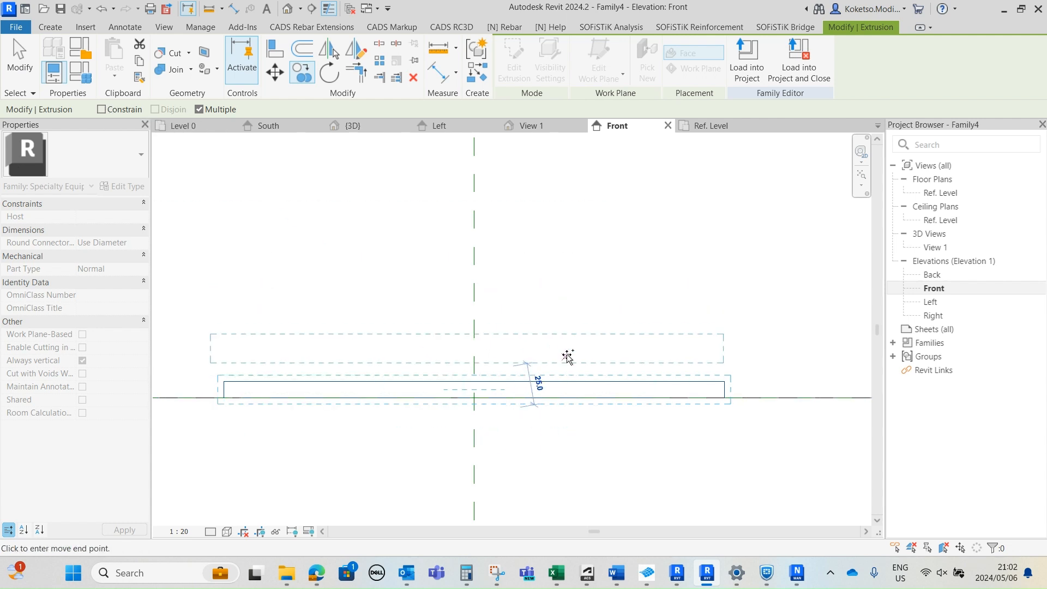
pyautogui.click(572, 381)
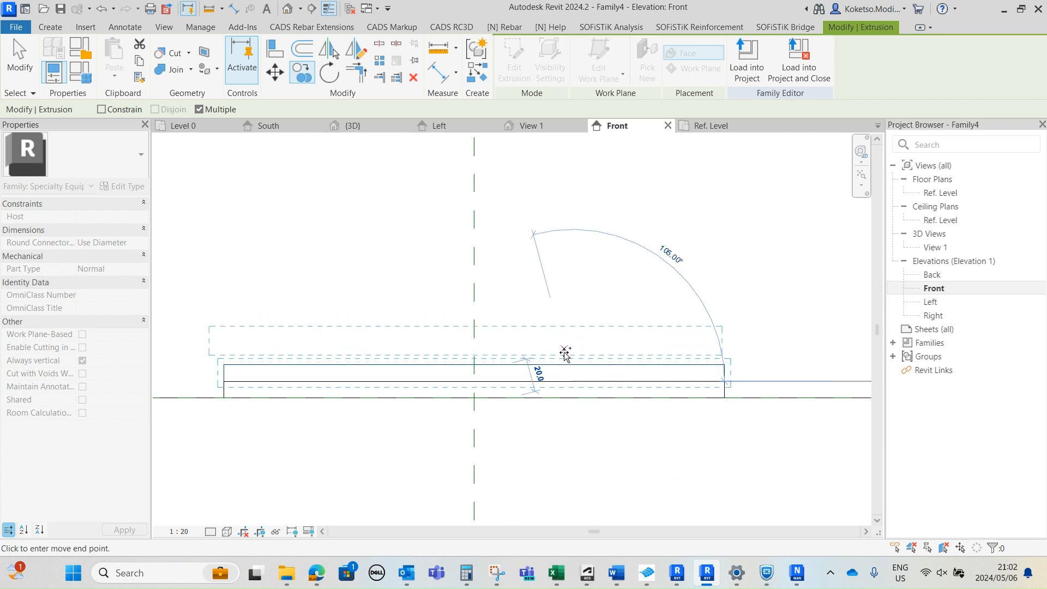
# Step: Stack seven more copies of the extrusion directly on top of one another to make nine layers, and end the copying
pyautogui.moveTo(575, 323); pyautogui.dragTo(576, 355, button='middle')
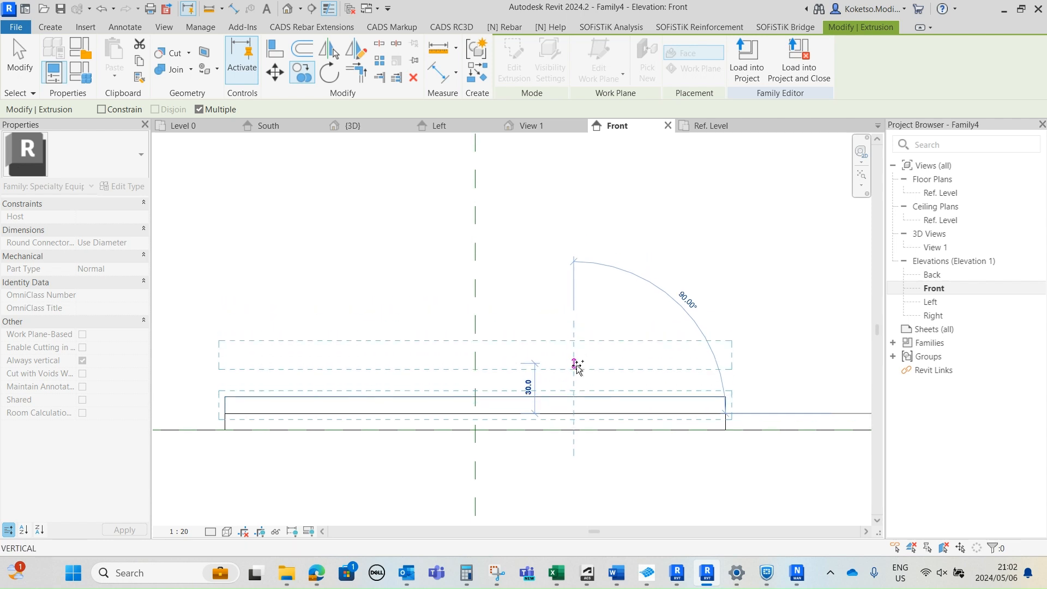
pyautogui.click(575, 396)
pyautogui.click(577, 371)
pyautogui.click(576, 356)
pyautogui.click(575, 334)
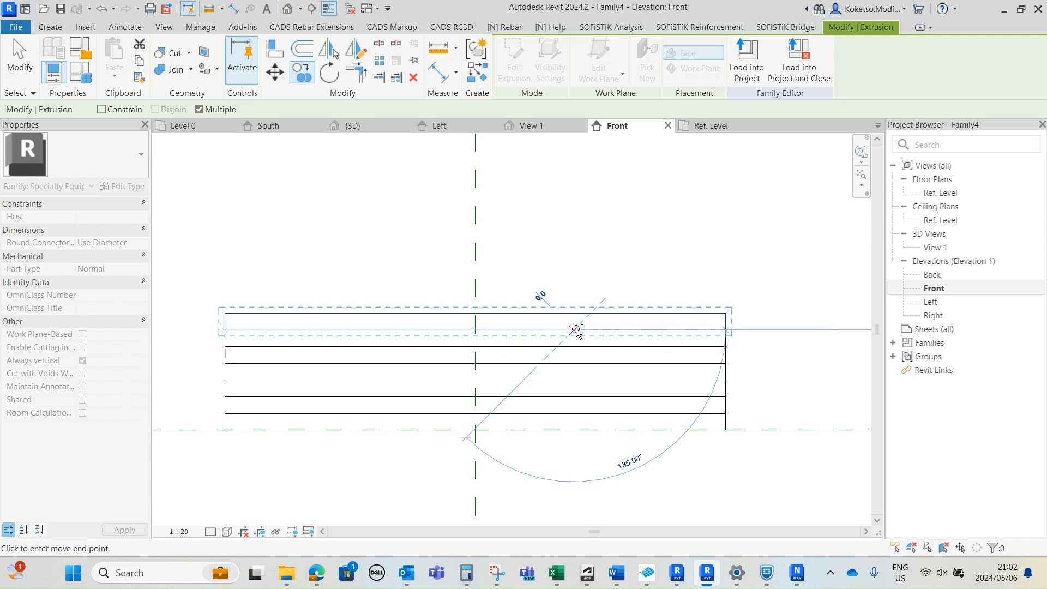
pyautogui.click(575, 315)
pyautogui.click(574, 296)
pyautogui.press('Escape')
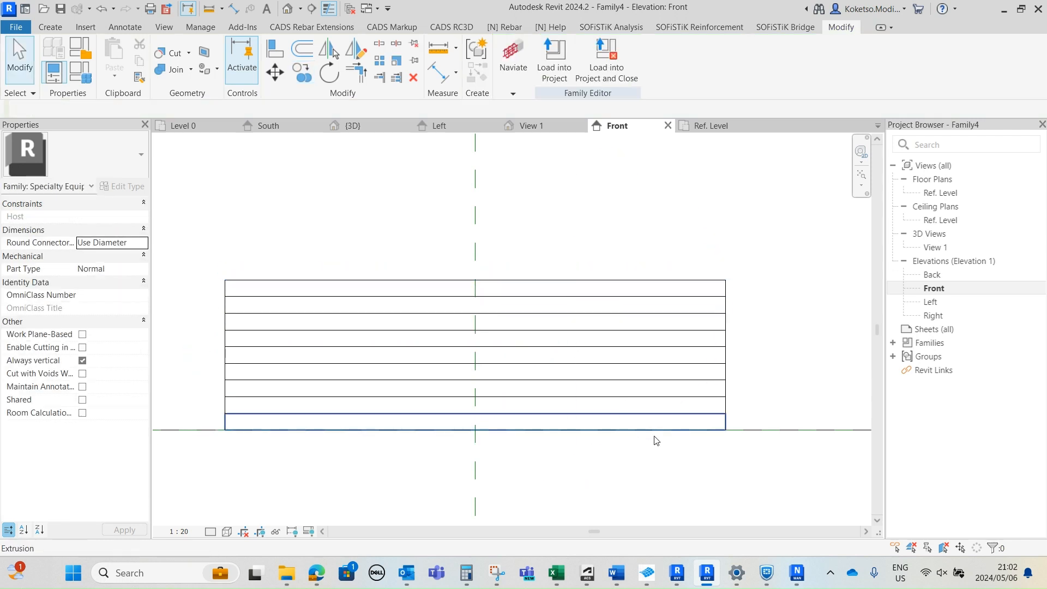
# Step: Assign the Rubber, Black material from the library to the bottom and top layers of the stack
pyautogui.click(725, 425)
pyautogui.keyDown('ctrl'); pyautogui.click(724, 286); pyautogui.keyUp('ctrl')
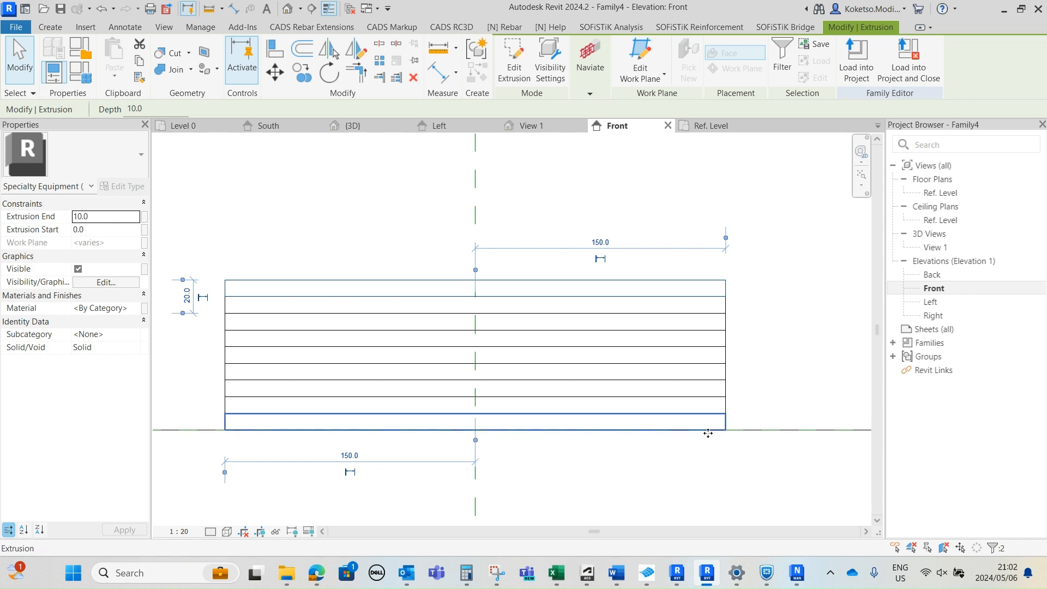
pyautogui.click(137, 308)
pyautogui.click(143, 309)
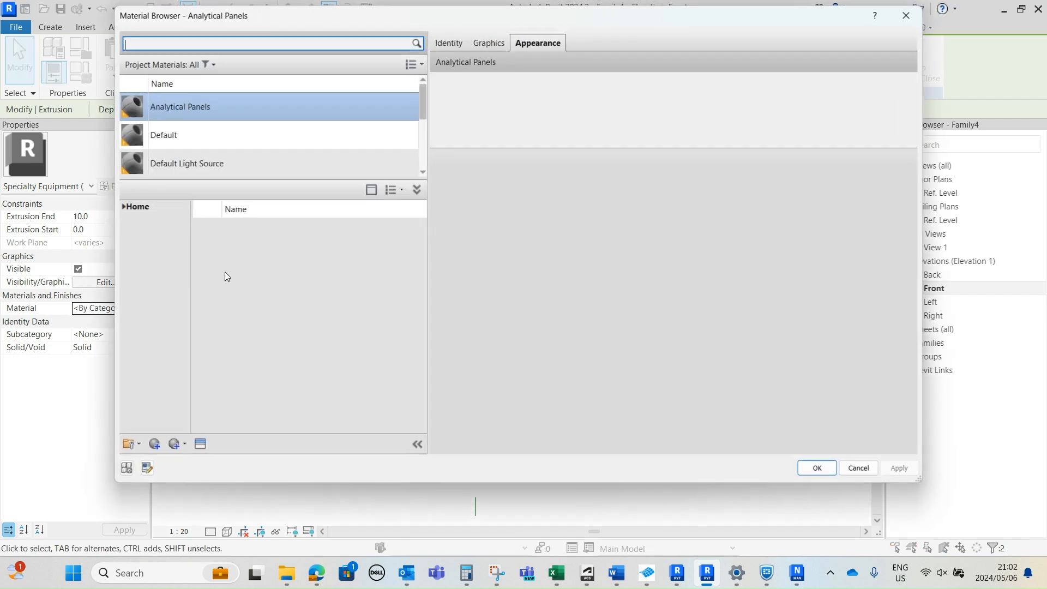
pyautogui.write('RUBBER')
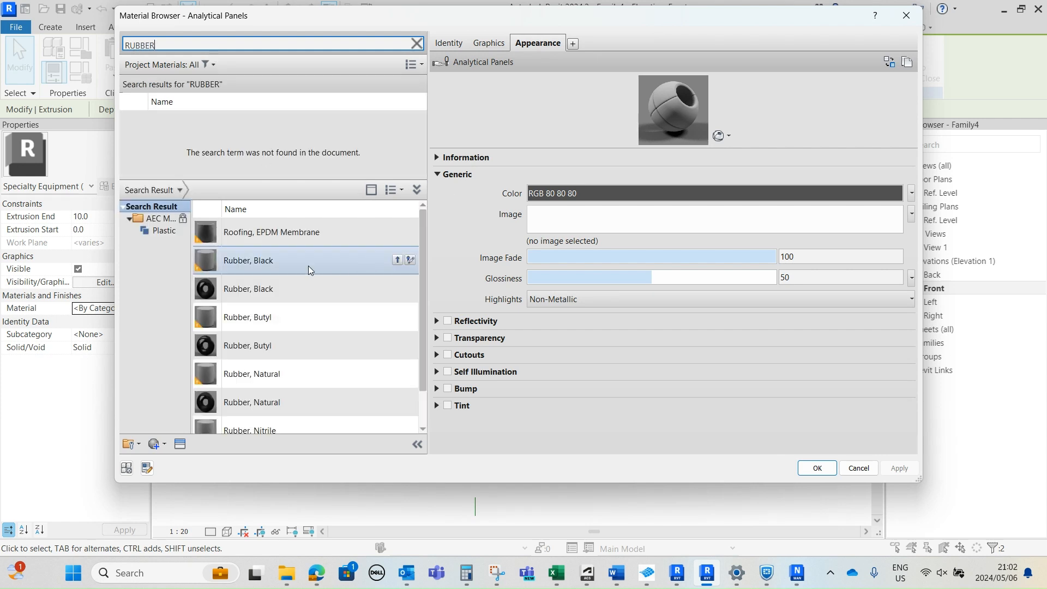
pyautogui.click(398, 260)
pyautogui.click(817, 468)
pyautogui.click(659, 461)
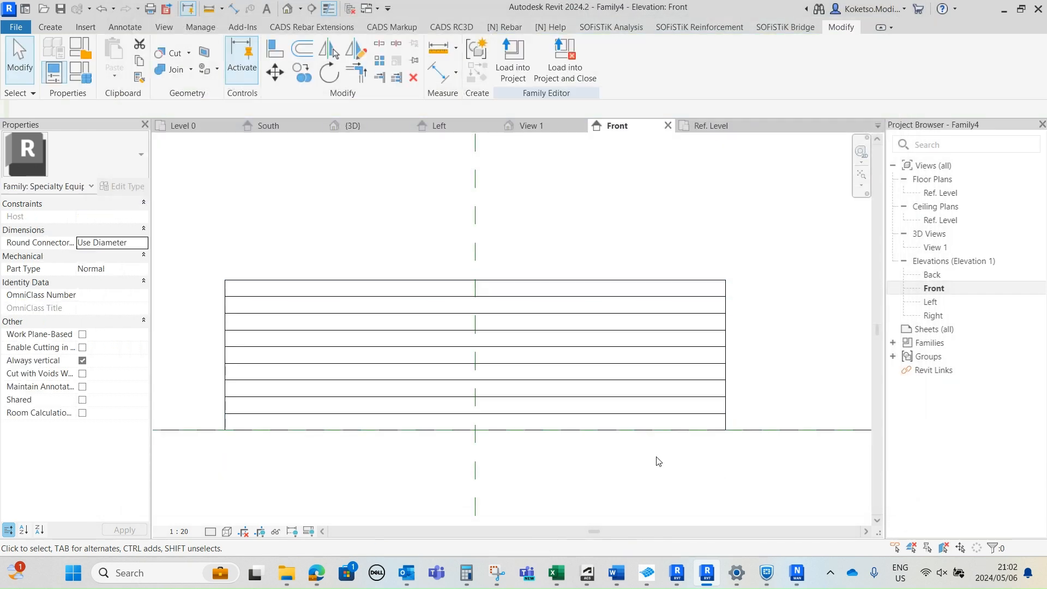
# Step: Assign the library's Metal material to the second, fourth, sixth and eighth layers of the stack
pyautogui.click(726, 407)
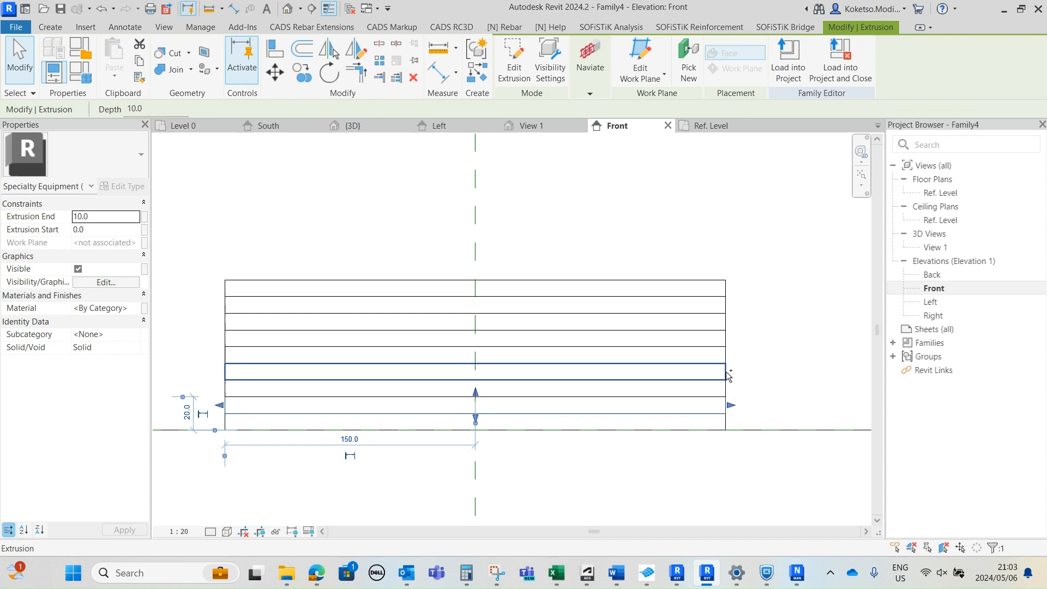
pyautogui.keyDown('ctrl'); pyautogui.click(727, 341); pyautogui.keyUp('ctrl')
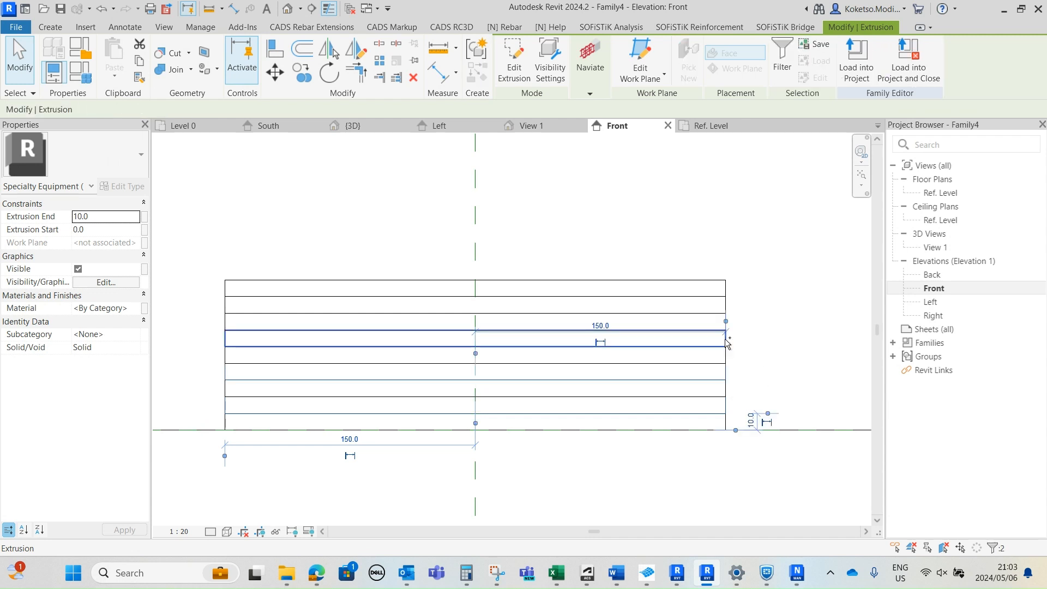
pyautogui.keyDown('ctrl'); pyautogui.click(726, 339); pyautogui.keyUp('ctrl')
pyautogui.keyDown('ctrl'); pyautogui.click(726, 309); pyautogui.keyUp('ctrl')
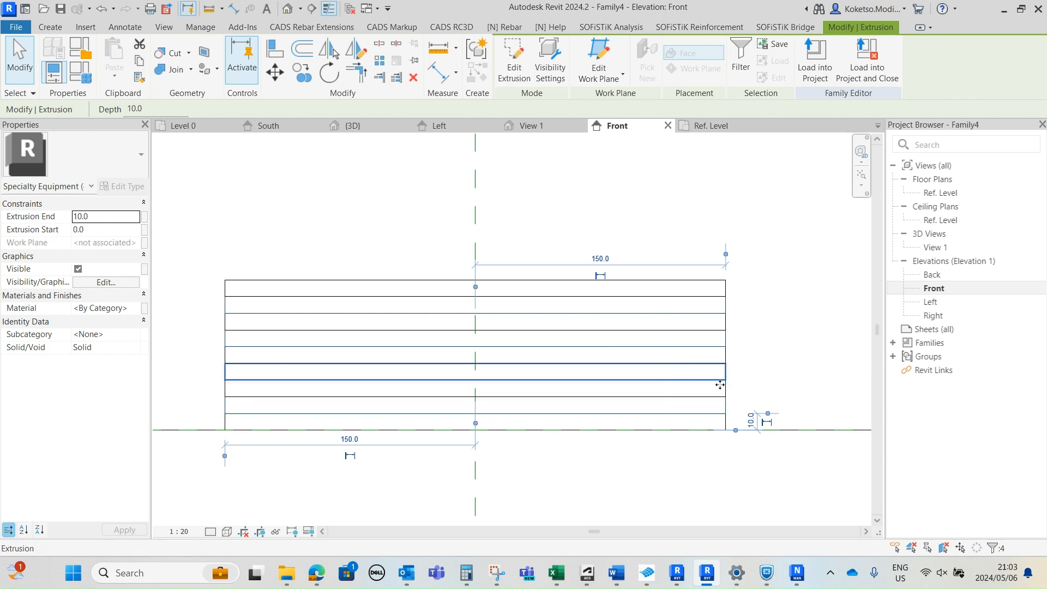
pyautogui.scroll(1, 719, 388)
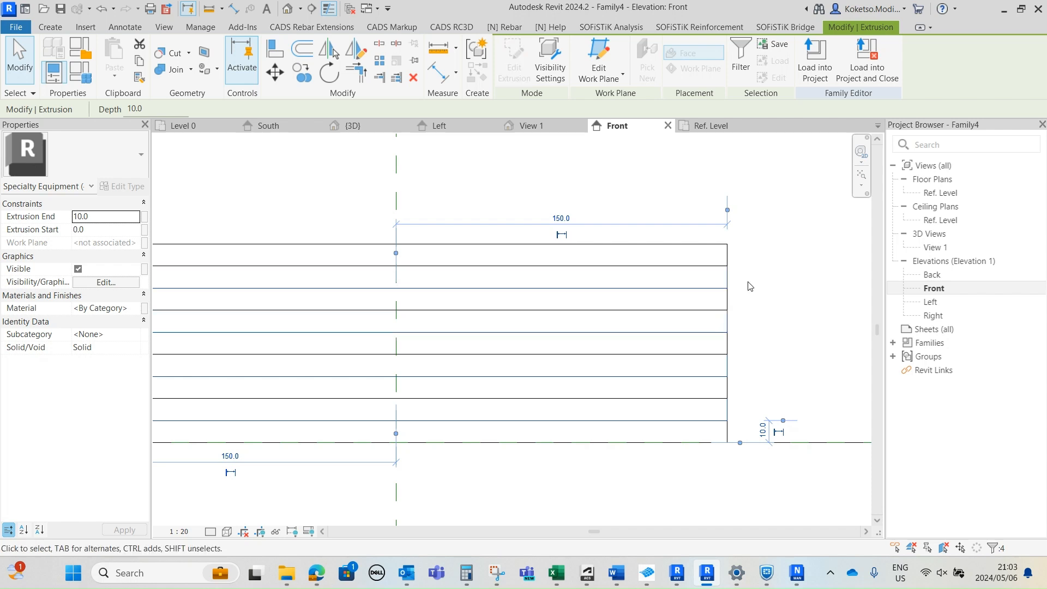
pyautogui.click(142, 309)
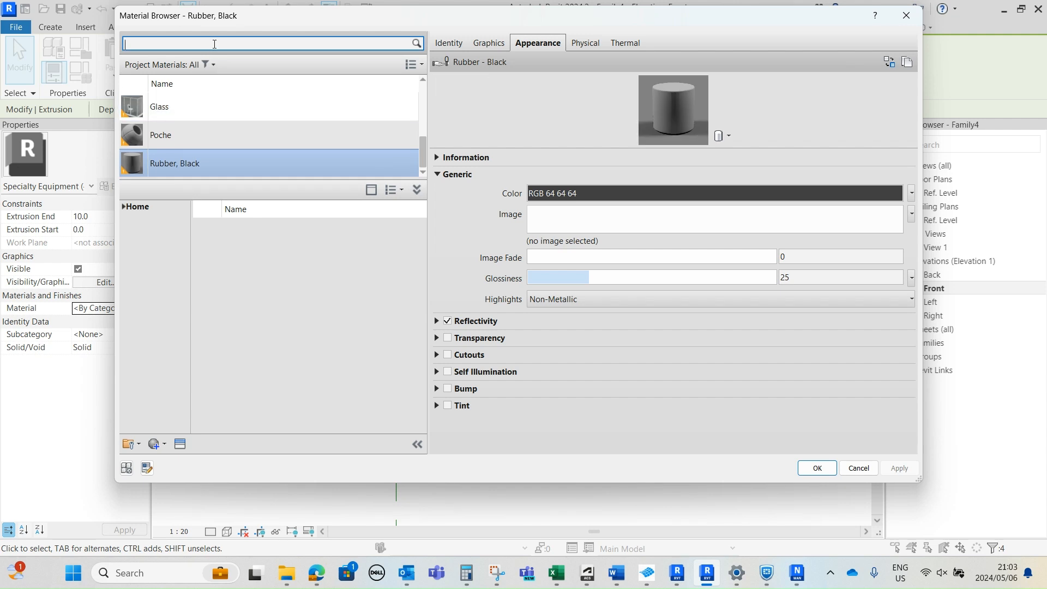
pyautogui.click(214, 44)
pyautogui.write('STEE')
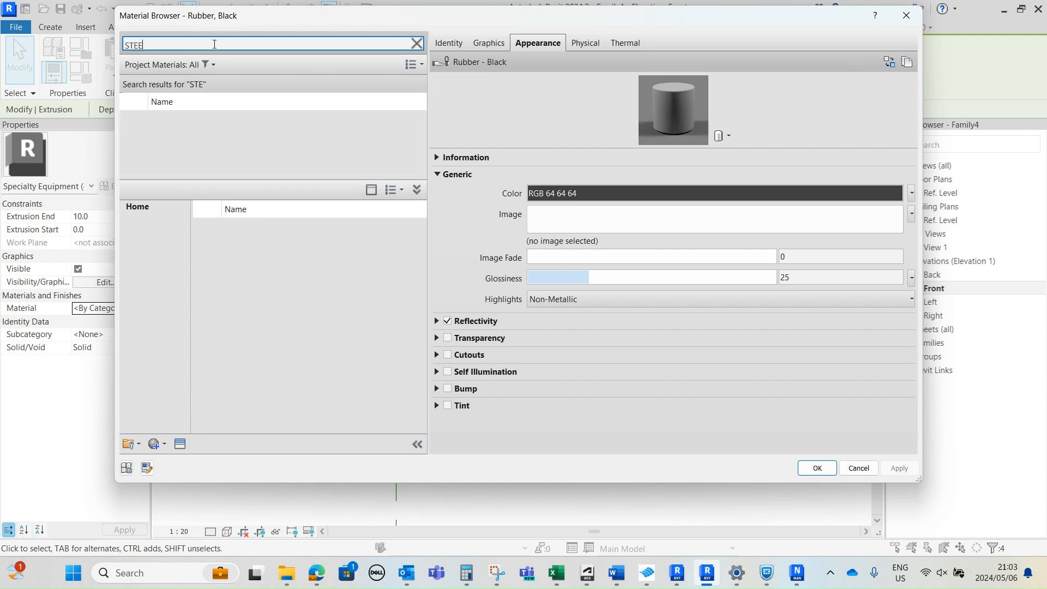
pyautogui.moveTo(421, 221); pyautogui.dragTo(422, 227)
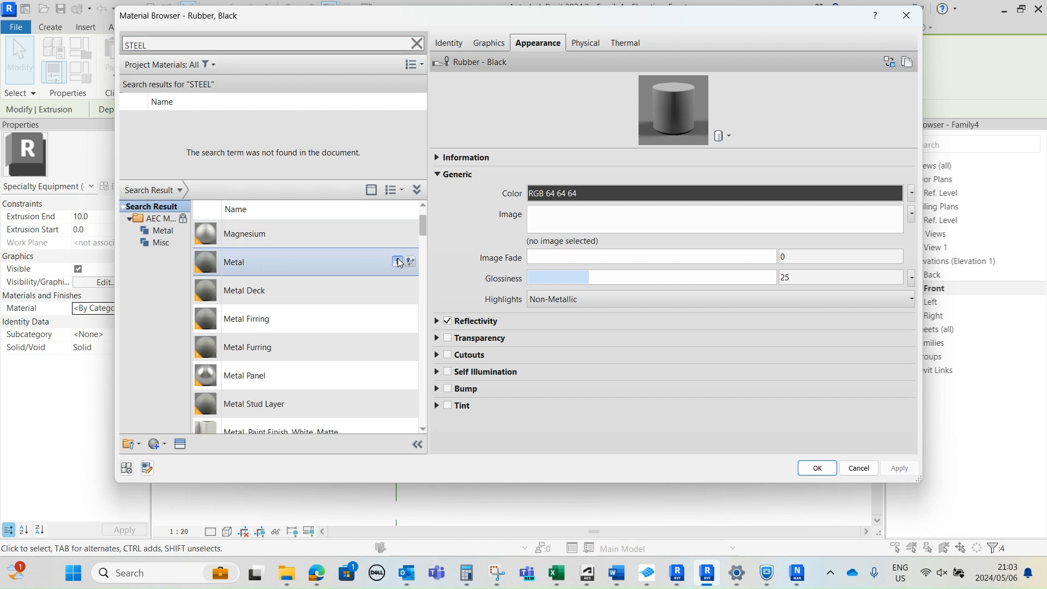
pyautogui.click(397, 262)
pyautogui.click(891, 470)
pyautogui.click(817, 468)
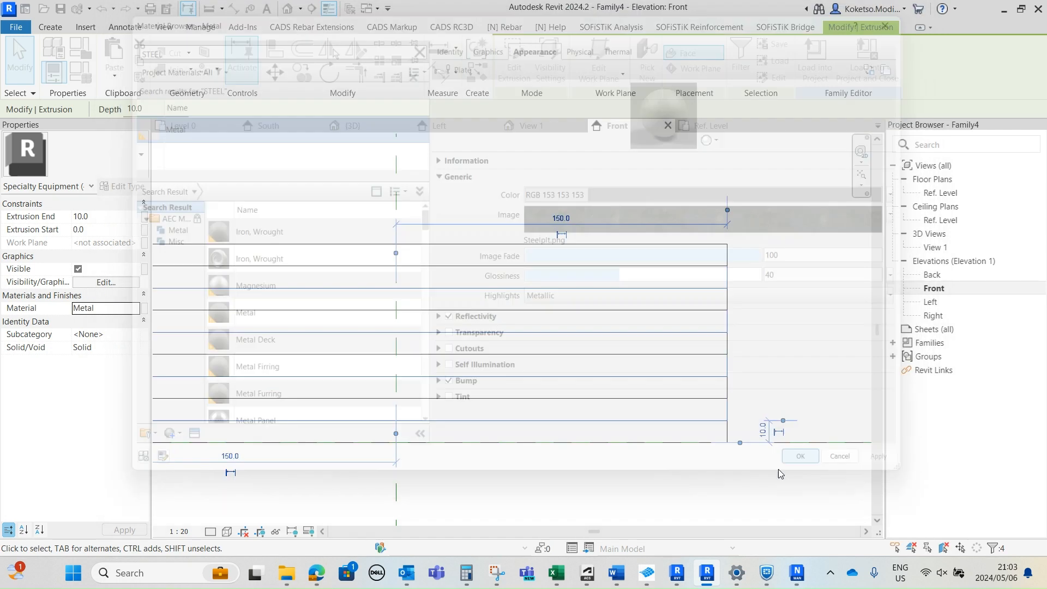
pyautogui.press('Escape')
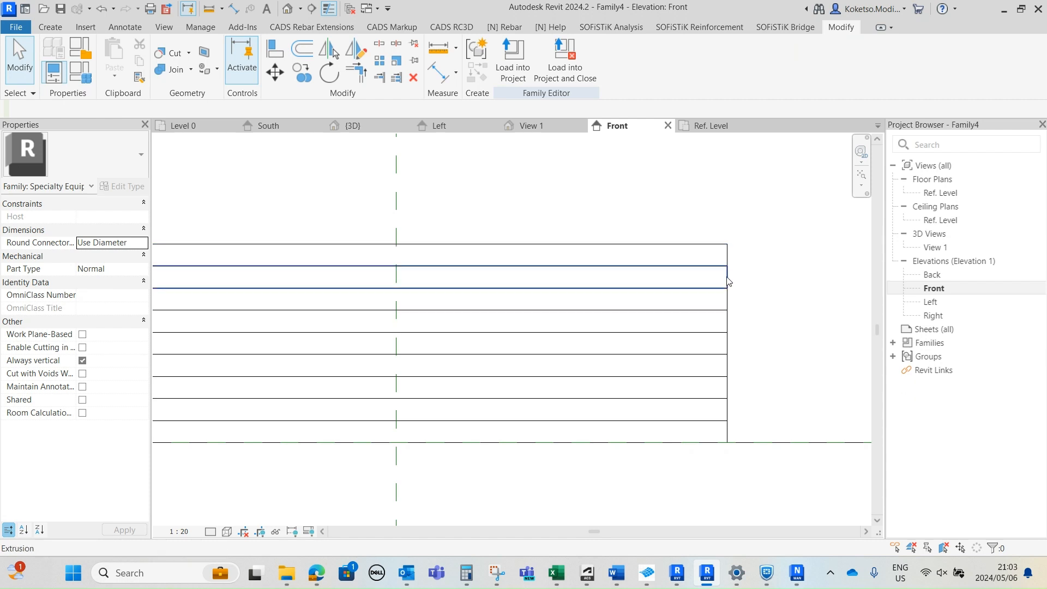
# Step: Assign Rubber, Black to the remaining third, fifth and seventh layers of the stack
pyautogui.click(730, 303)
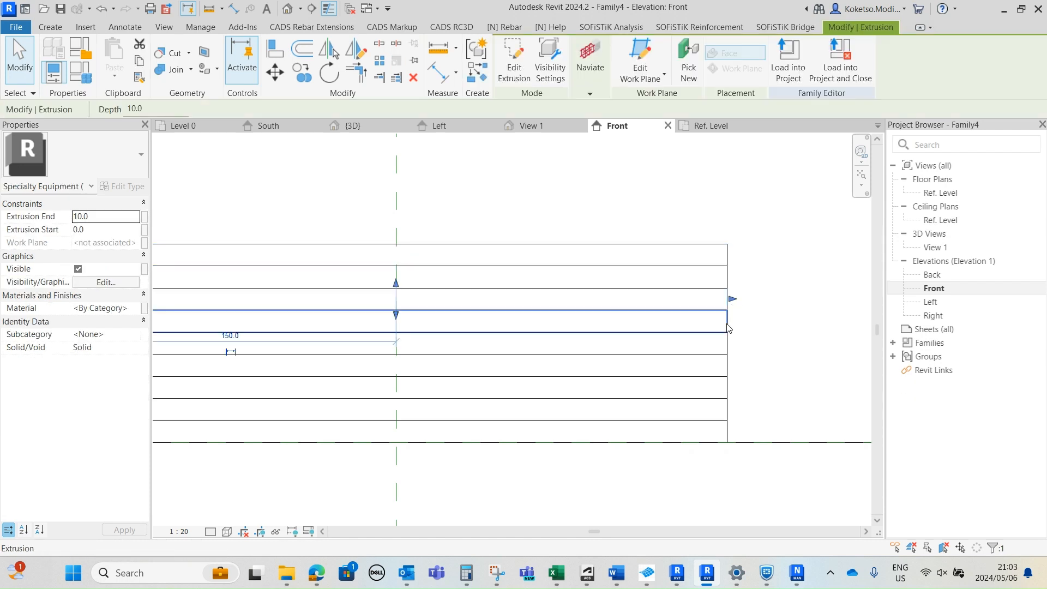
pyautogui.keyDown('ctrl'); pyautogui.click(730, 382); pyautogui.keyUp('ctrl')
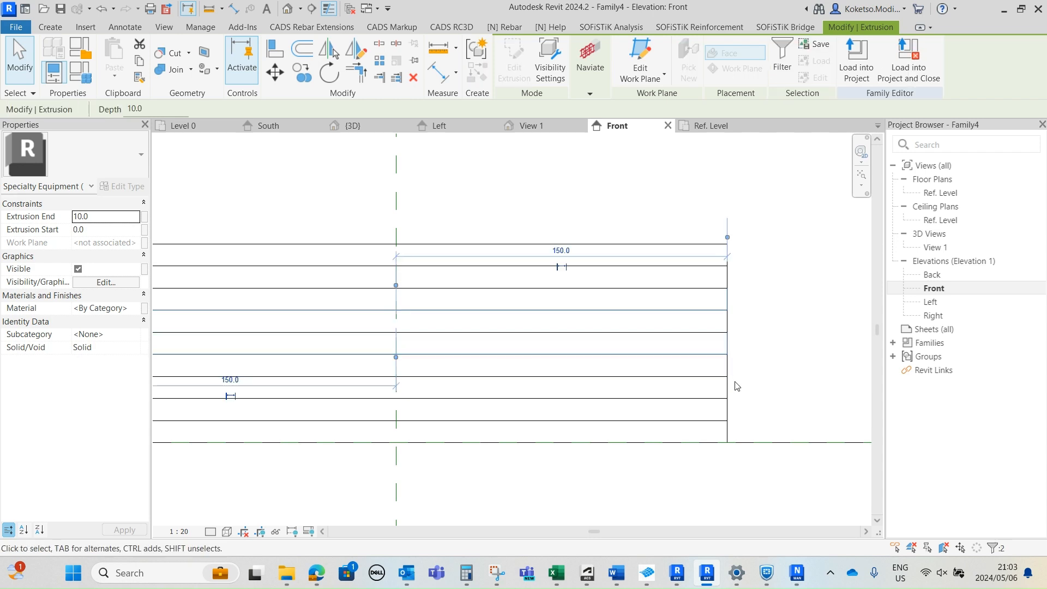
pyautogui.keyDown('ctrl'); pyautogui.click(728, 389); pyautogui.keyUp('ctrl')
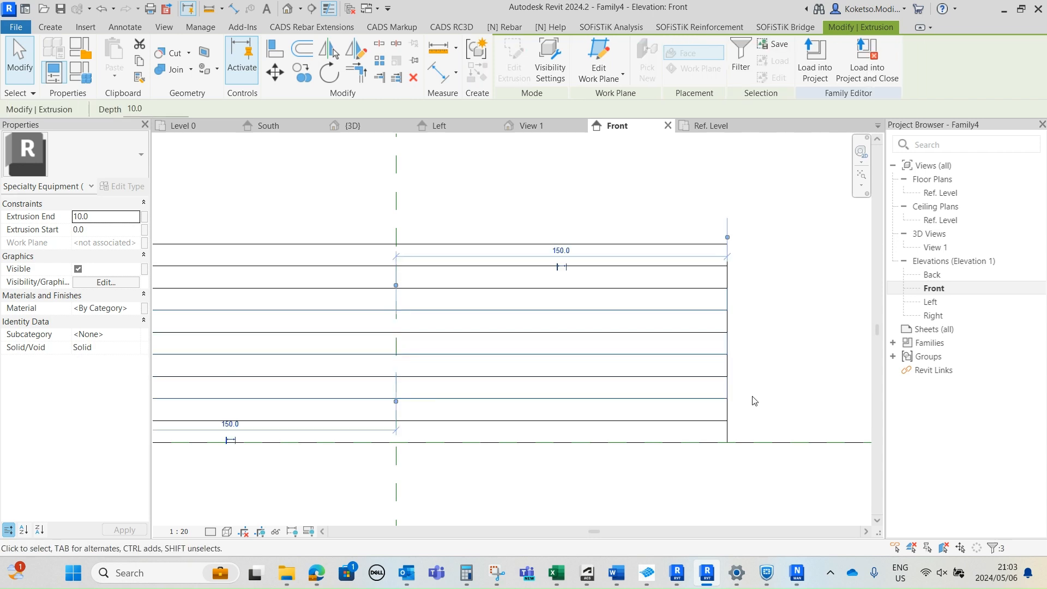
pyautogui.click(136, 309)
pyautogui.click(137, 308)
pyautogui.write('RUBBER')
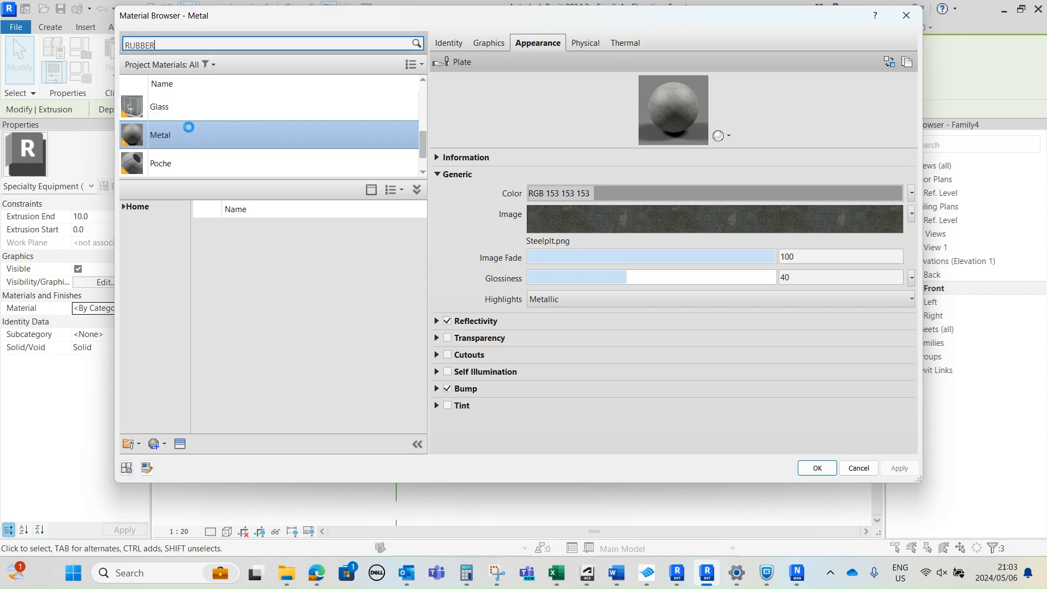
pyautogui.click(212, 121)
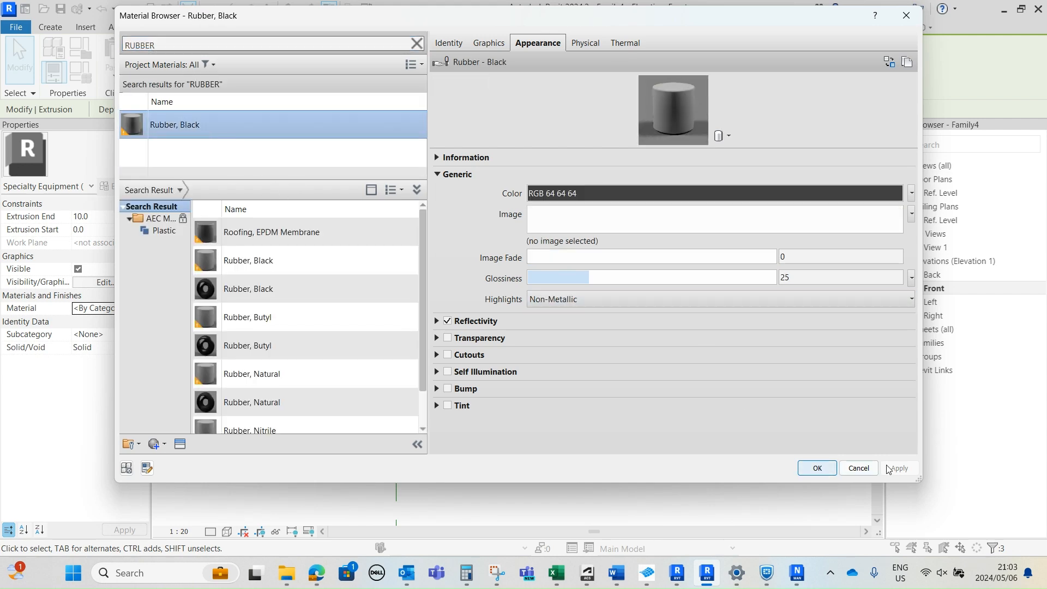
pyautogui.click(817, 468)
pyautogui.click(624, 211)
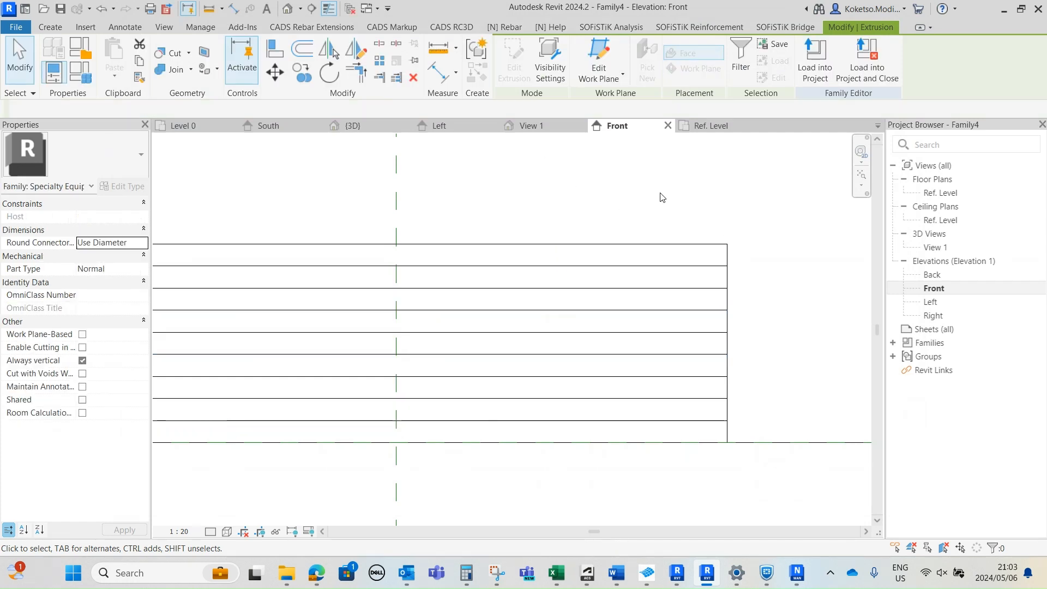
# Step: Open the default 3D view of the pad and set its visual style to Realistic
pyautogui.click(287, 8)
pyautogui.click(213, 531)
pyautogui.click(226, 517)
pyautogui.click(228, 532)
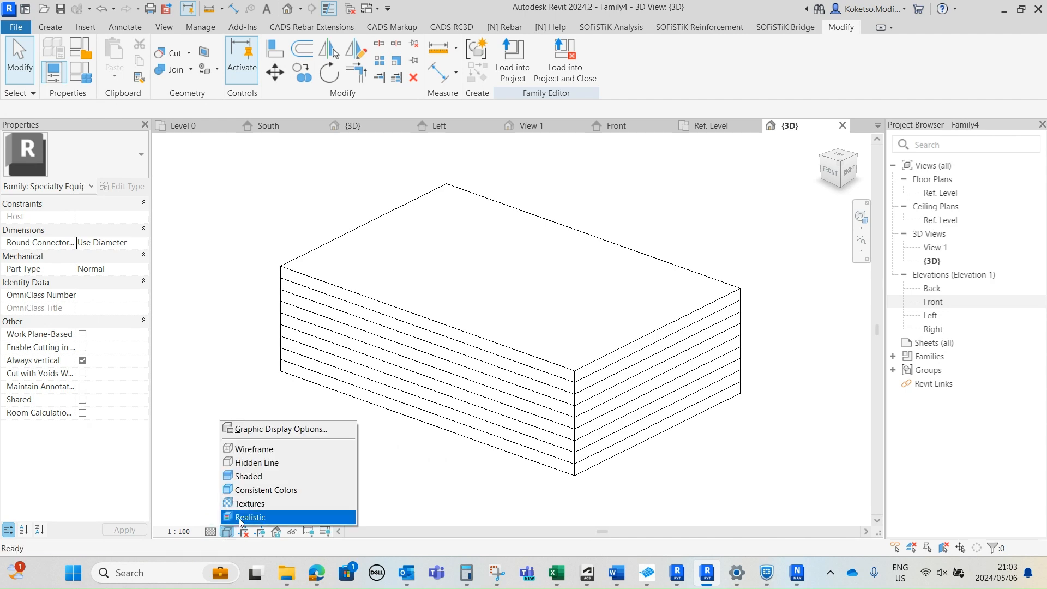
pyautogui.click(240, 517)
pyautogui.scroll(5, 564, 485)
pyautogui.moveTo(564, 484); pyautogui.dragTo(525, 498, button='middle')
pyautogui.scroll(-2, 535, 365)
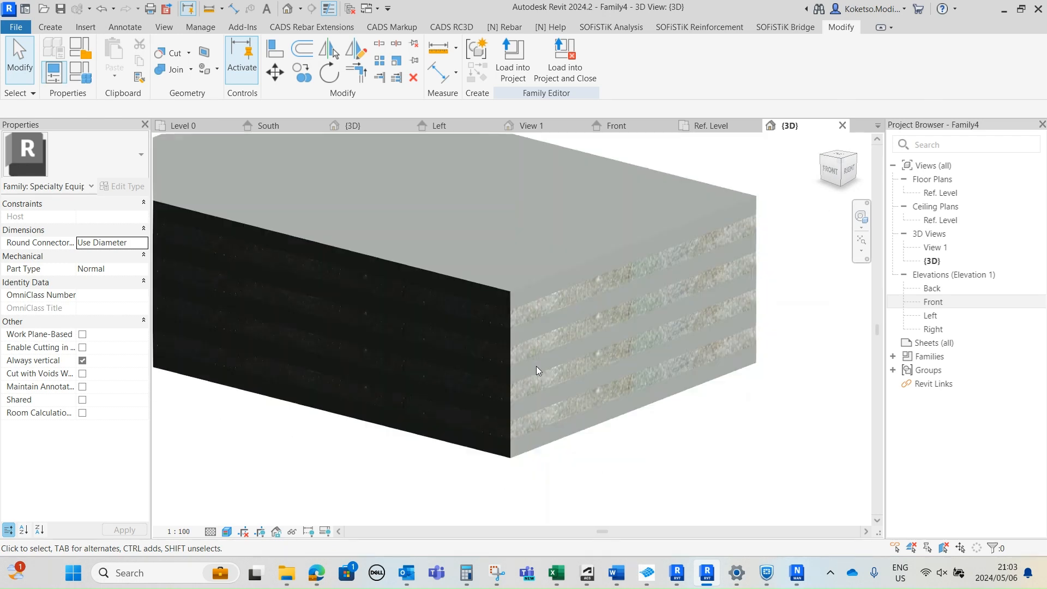
# Step: Check the materials of the individual layers in 3D, selecting the metal and rubber layers one after another
pyautogui.scroll(1, 532, 334)
pyautogui.click(527, 316)
pyautogui.press('Escape')
pyautogui.click(524, 336)
pyautogui.press('Escape')
pyautogui.scroll(1, 539, 464)
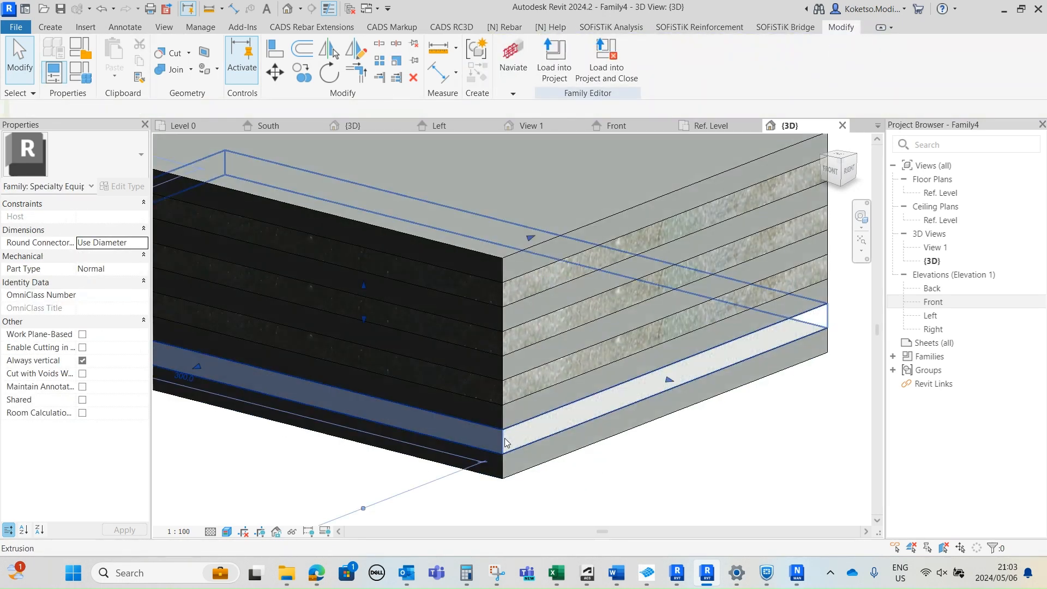
pyautogui.click(505, 438)
pyautogui.click(505, 394)
pyautogui.click(505, 345)
pyautogui.click(505, 302)
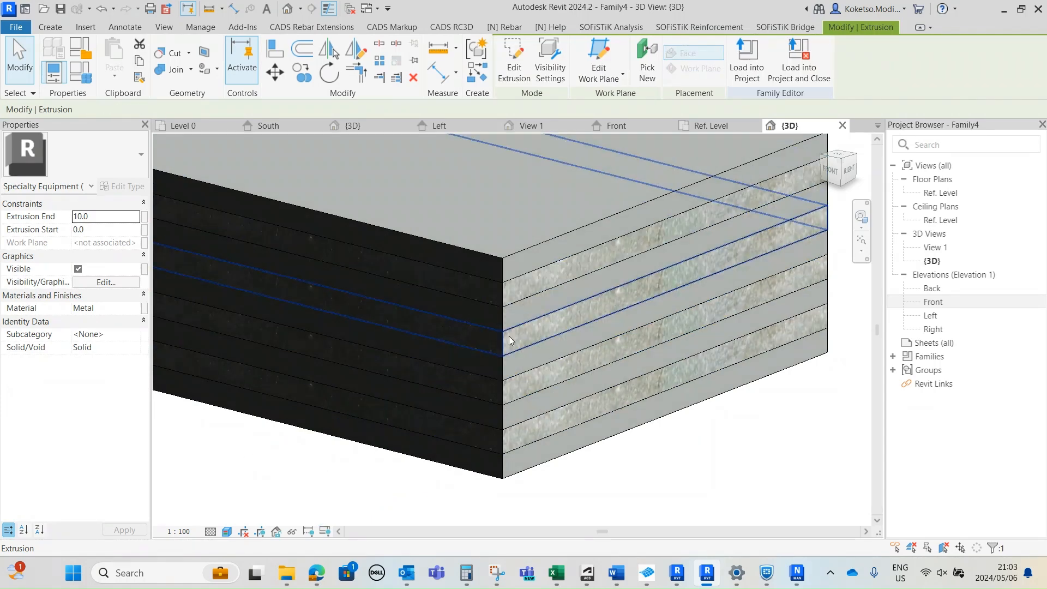
pyautogui.click(508, 327)
pyautogui.click(507, 372)
pyautogui.click(507, 422)
pyautogui.click(507, 472)
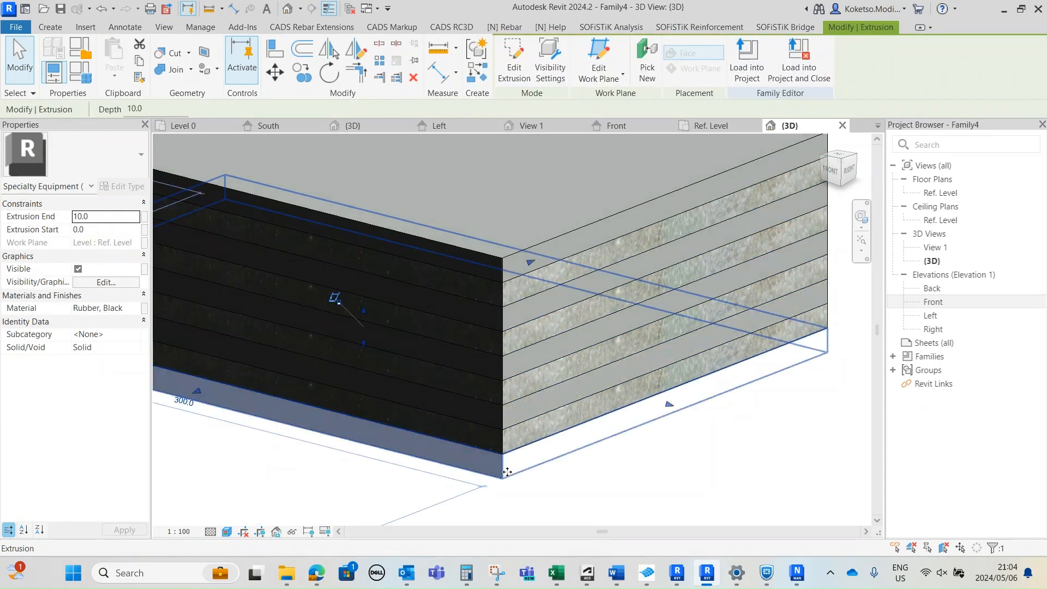
pyautogui.press('Escape')
pyautogui.scroll(-3, 507, 472)
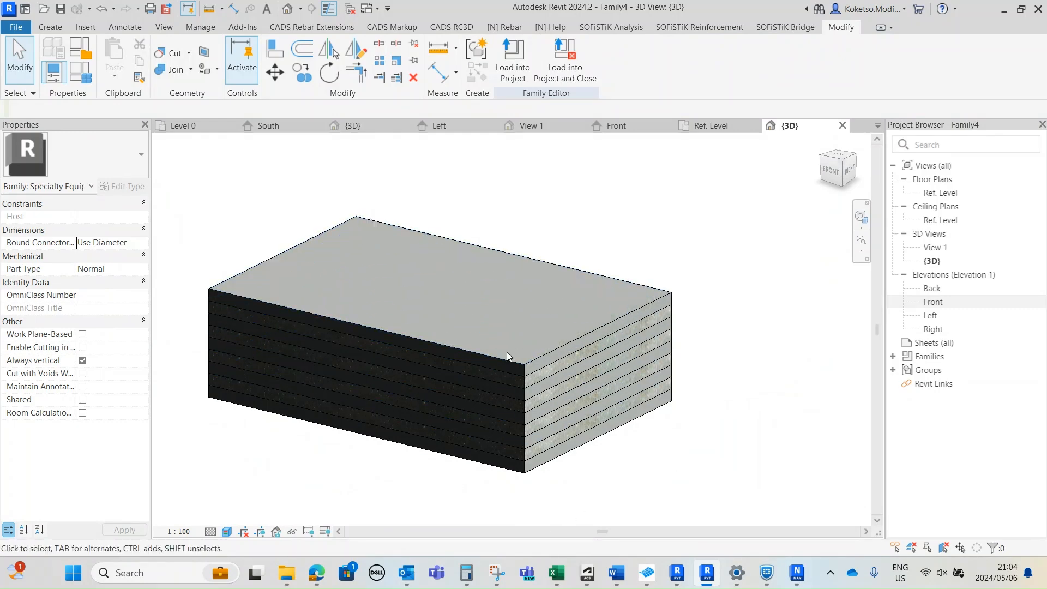
pyautogui.keyDown('shift'); pyautogui.moveTo(527, 322); pyautogui.dragTo(669, 148, button='middle'); pyautogui.keyUp('shift')
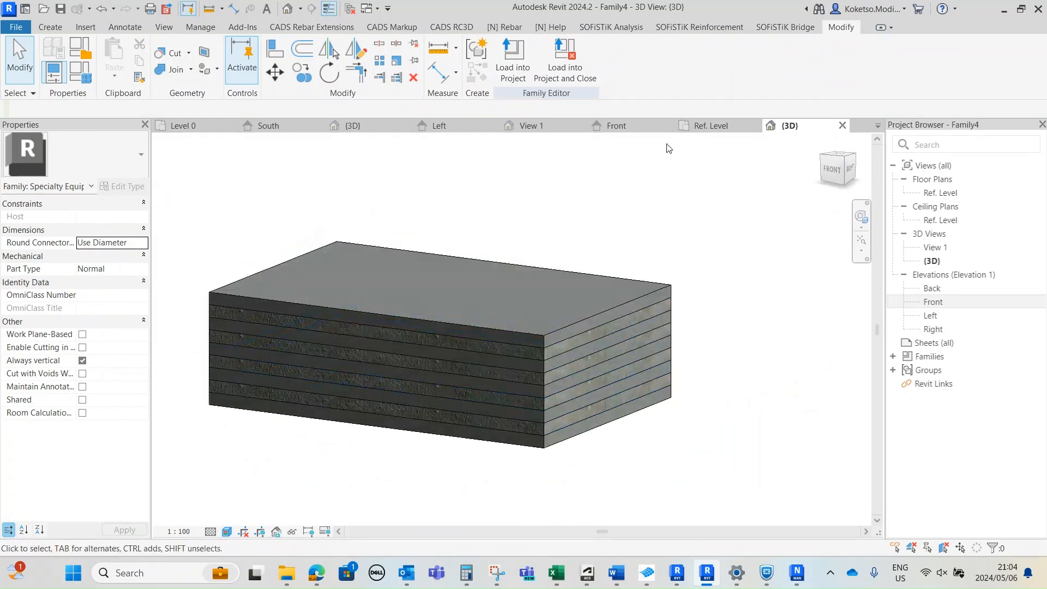
# Step: In the Ref. Level plan, start a sweep and sketch a 300 by 200 mm rectangular path along the pad's outline
pyautogui.click(711, 126)
pyautogui.click(615, 126)
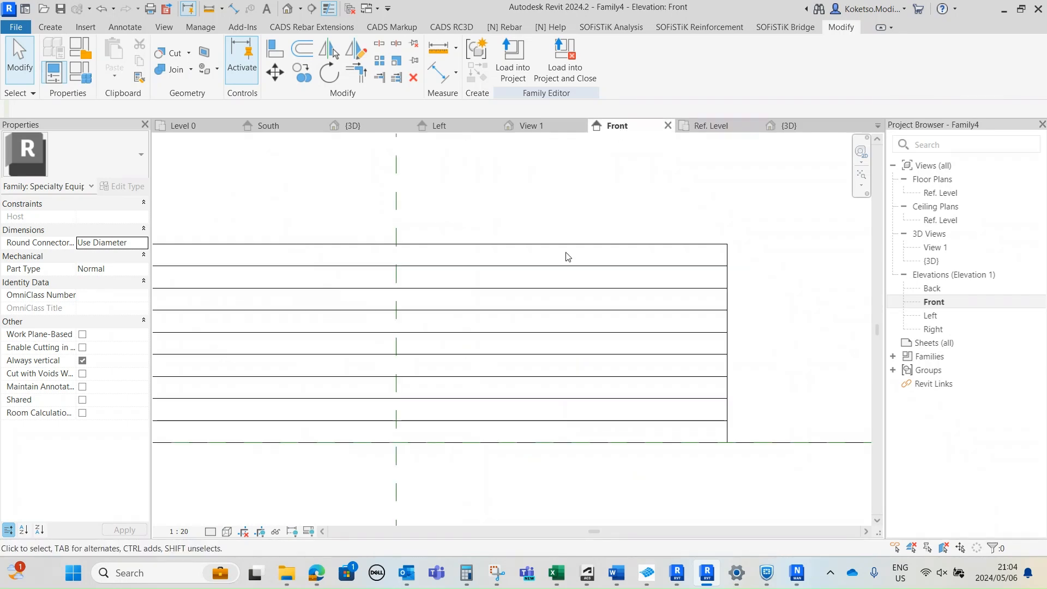
pyautogui.click(704, 128)
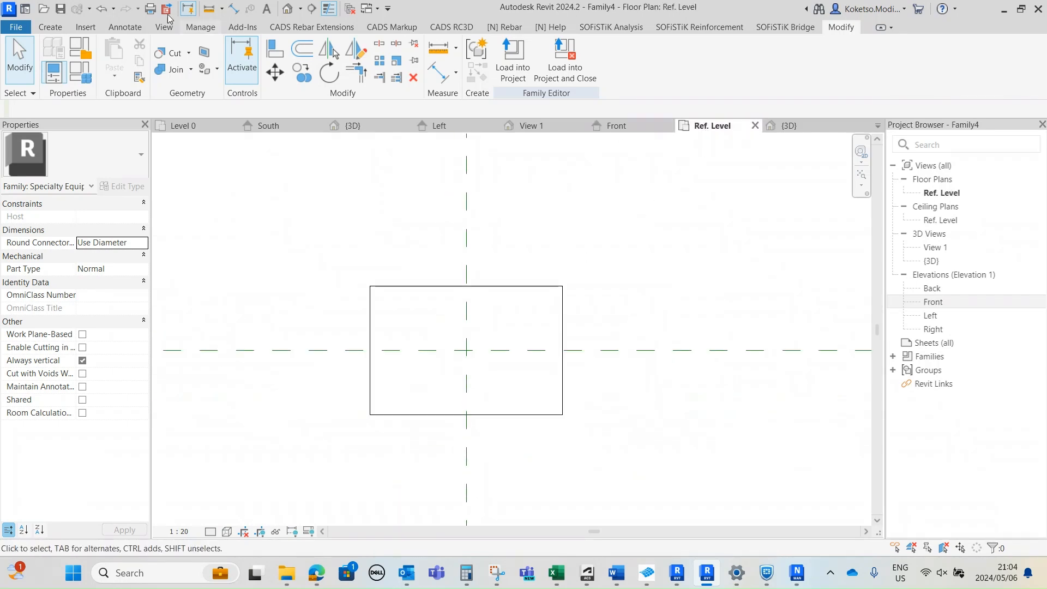
pyautogui.click(53, 27)
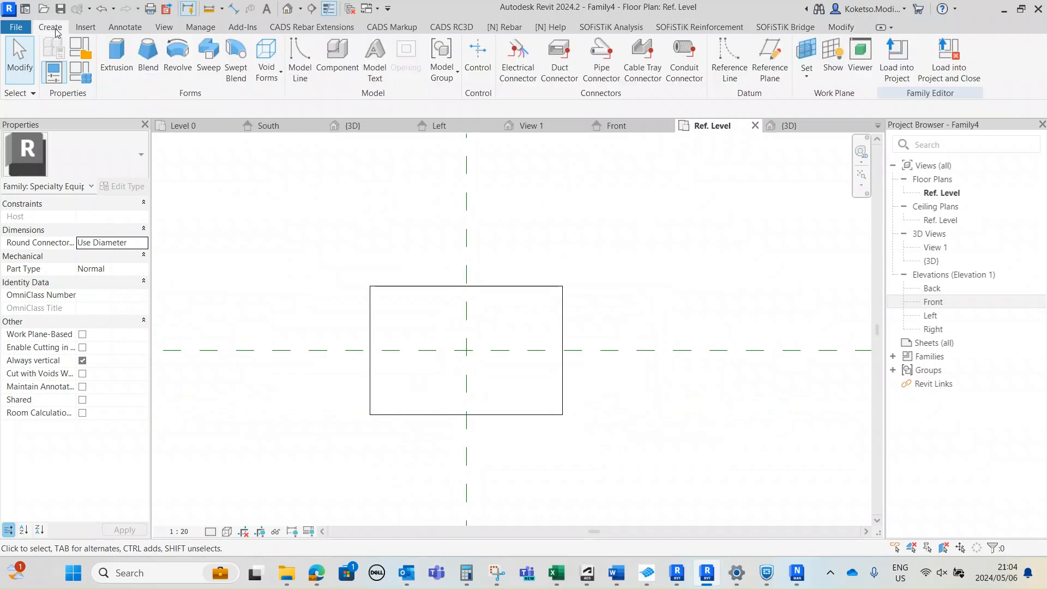
pyautogui.click(221, 76)
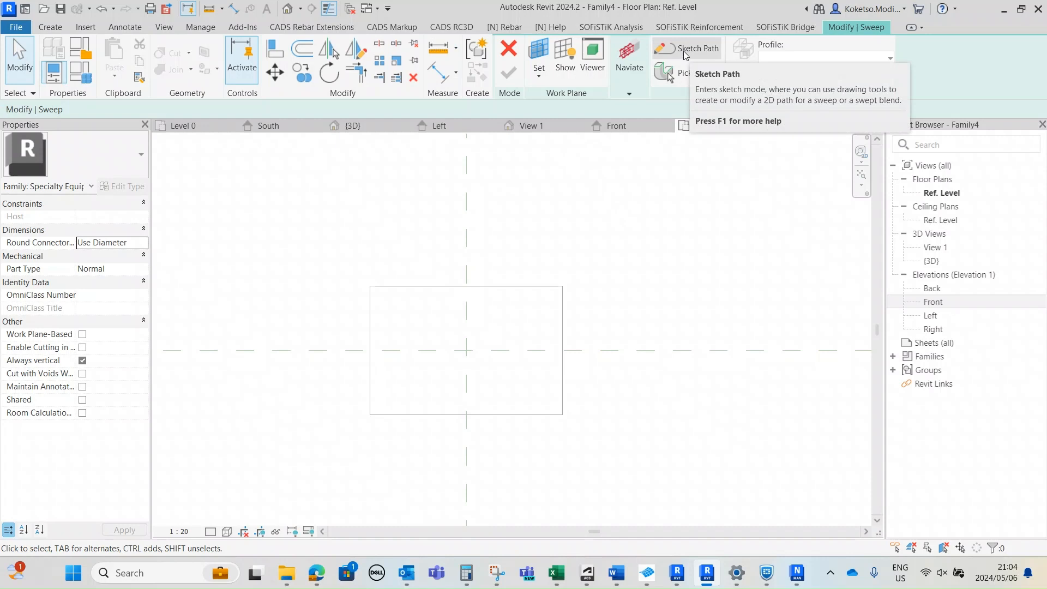
pyautogui.click(685, 55)
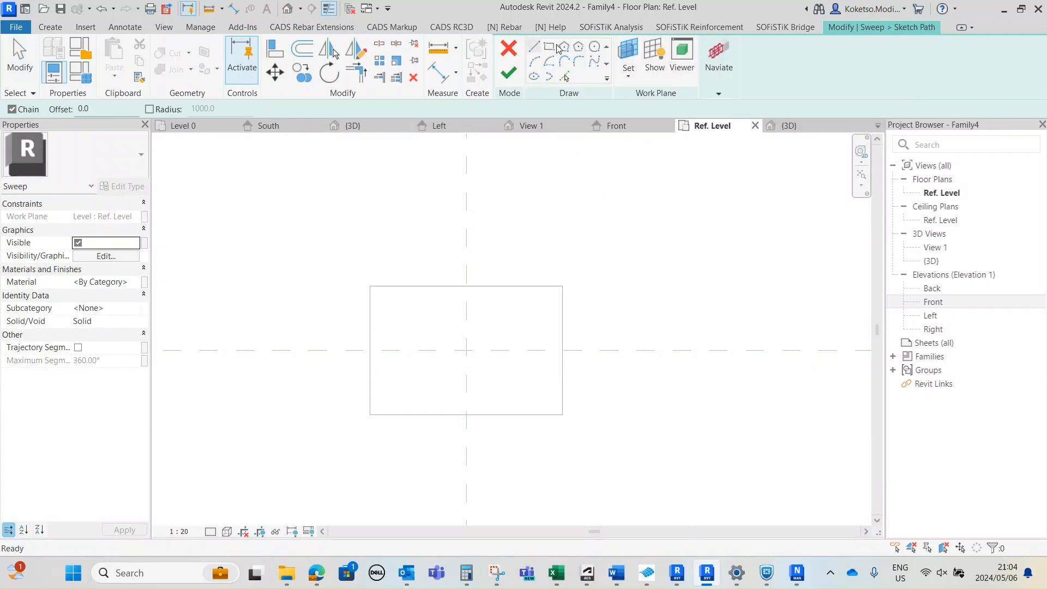
pyautogui.click(371, 286)
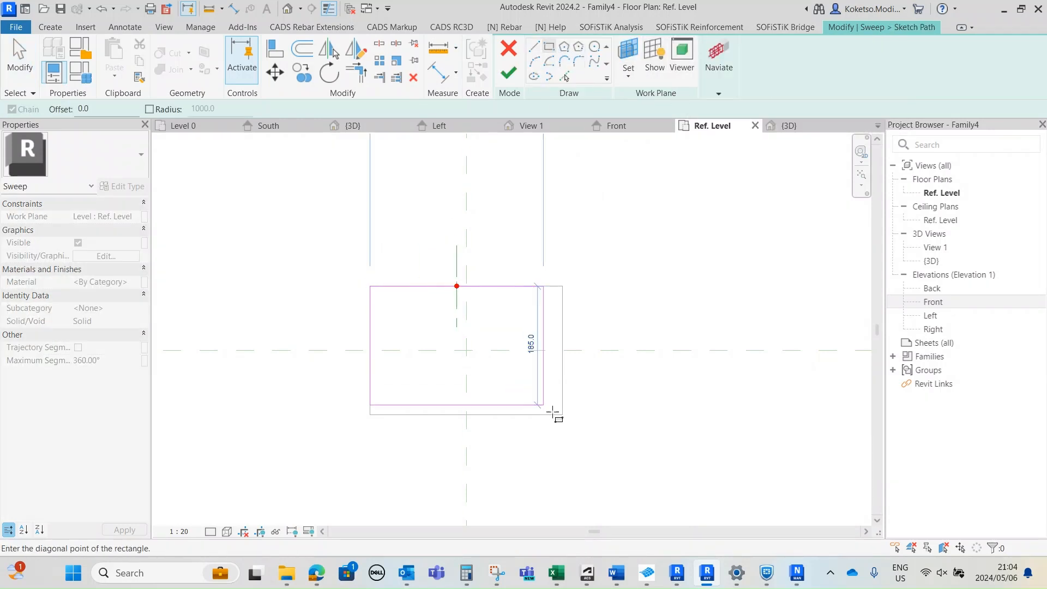
pyautogui.click(562, 414)
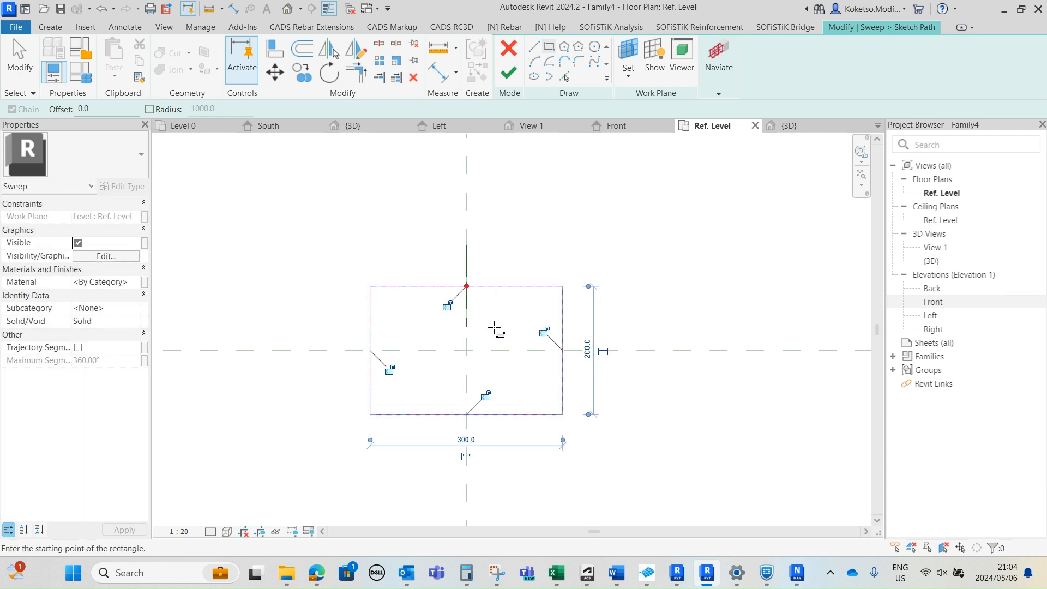
pyautogui.press('Escape')
pyautogui.press('Escape')
# Step: Move the sweep's profile plane from the path's top edge to the midpoint of its left edge
pyautogui.click(494, 287)
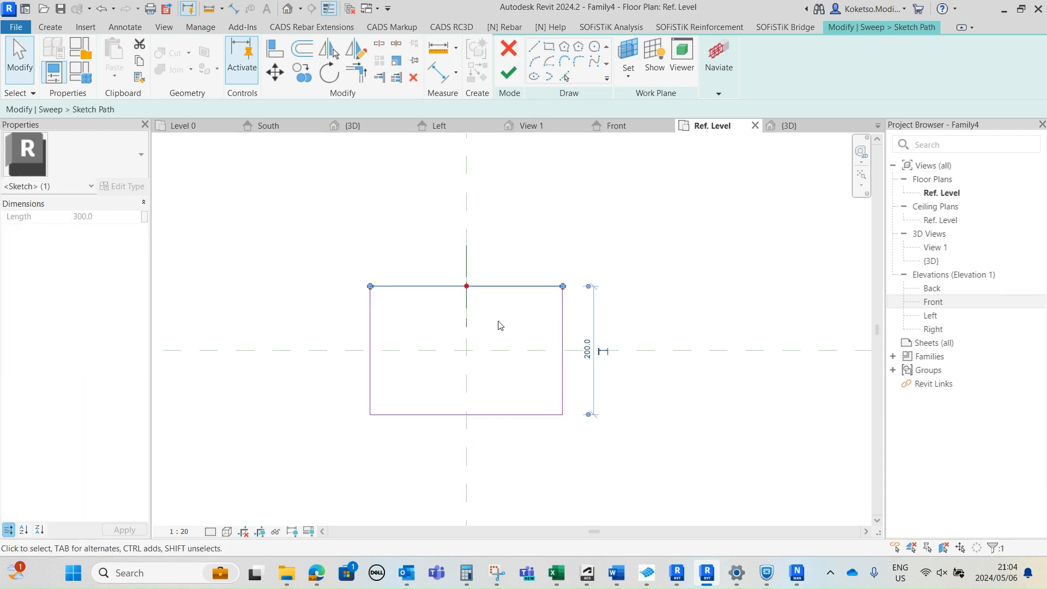
pyautogui.click(480, 335)
pyautogui.scroll(5, 346, 355)
pyautogui.click(349, 339)
pyautogui.scroll(-3, 382, 361)
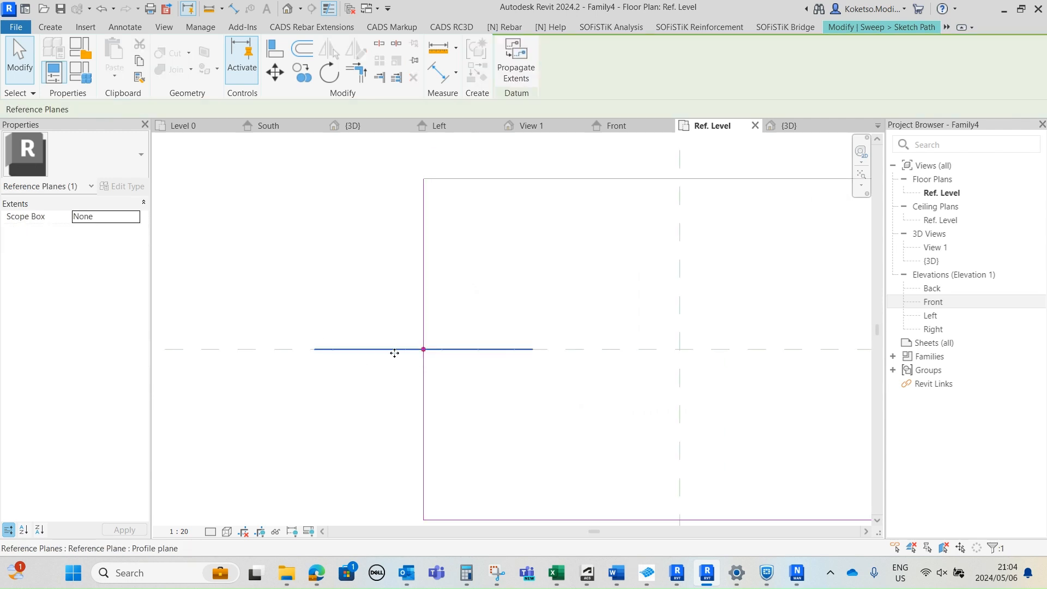
# Step: Finish the rectangular sweep path and open the Front elevation for editing the sweep's profile
pyautogui.press('Escape')
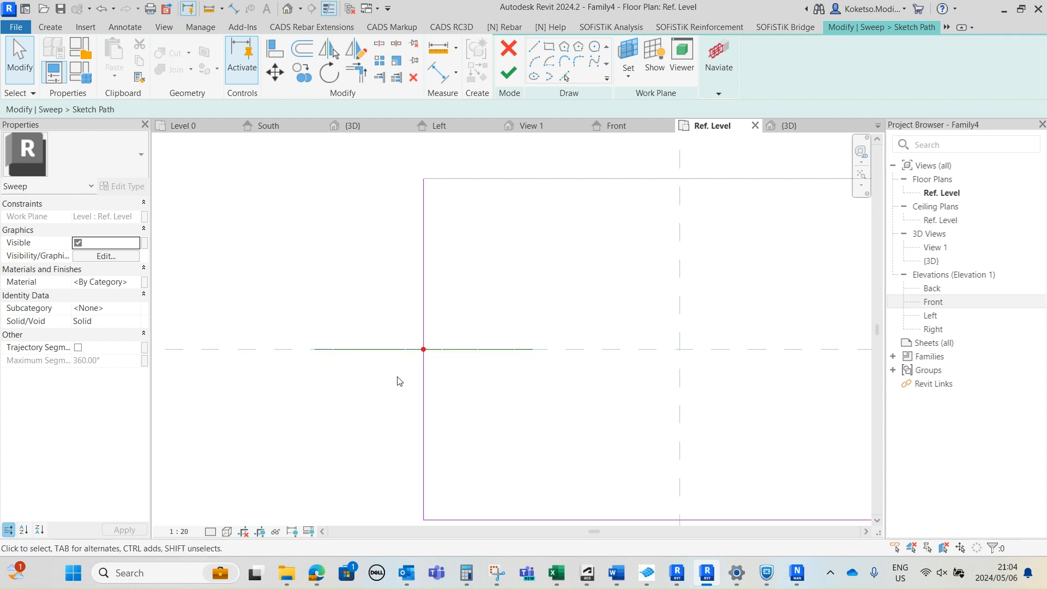
pyautogui.scroll(-3, 408, 347)
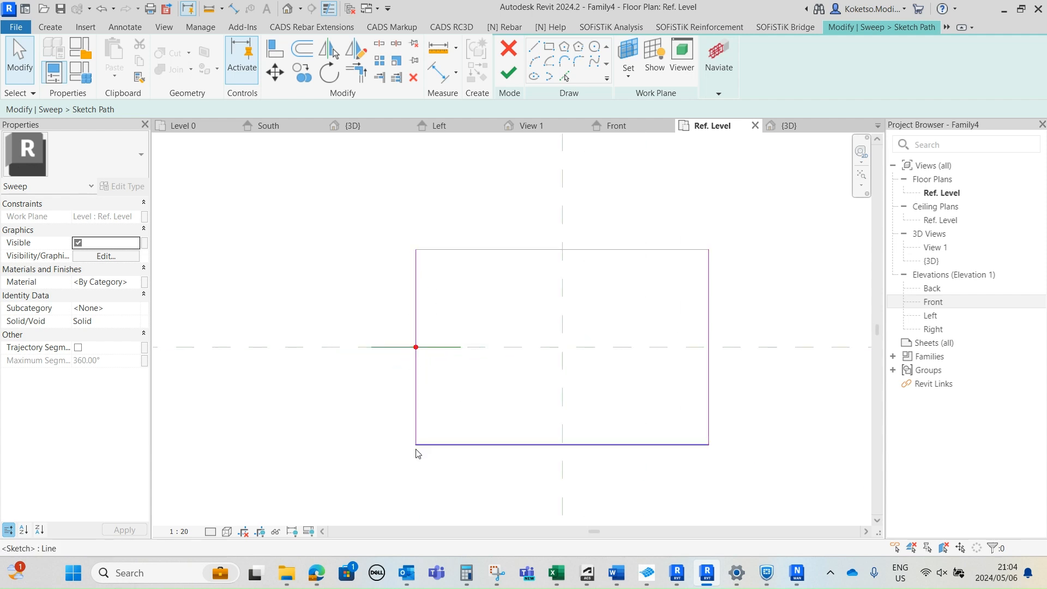
pyautogui.scroll(1, 456, 307)
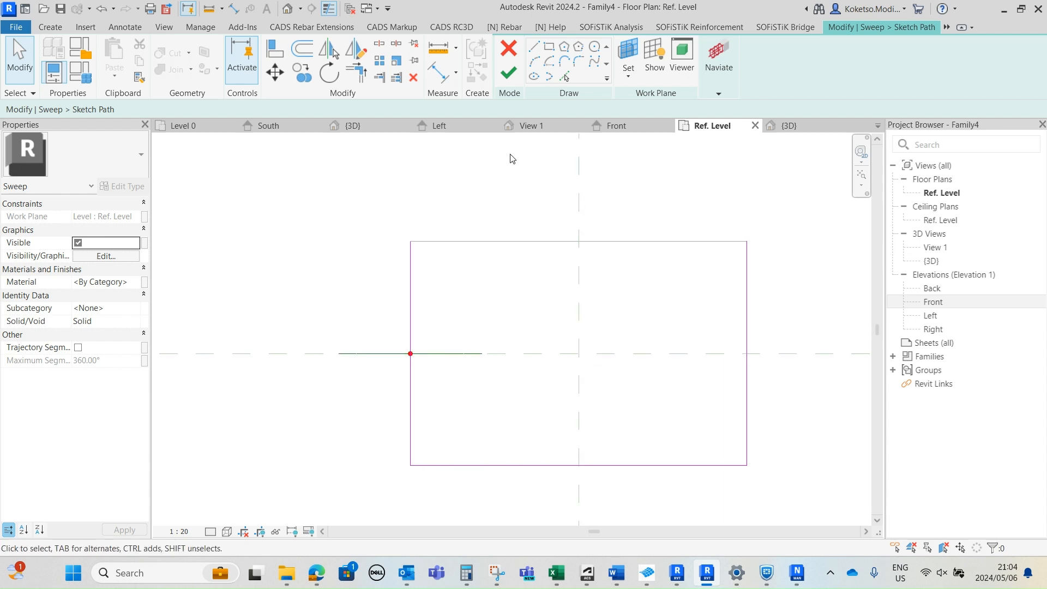
pyautogui.click(536, 48)
pyautogui.click(411, 242)
pyautogui.press('Escape')
pyautogui.scroll(-2, 540, 264)
pyautogui.press('Escape')
pyautogui.click(510, 72)
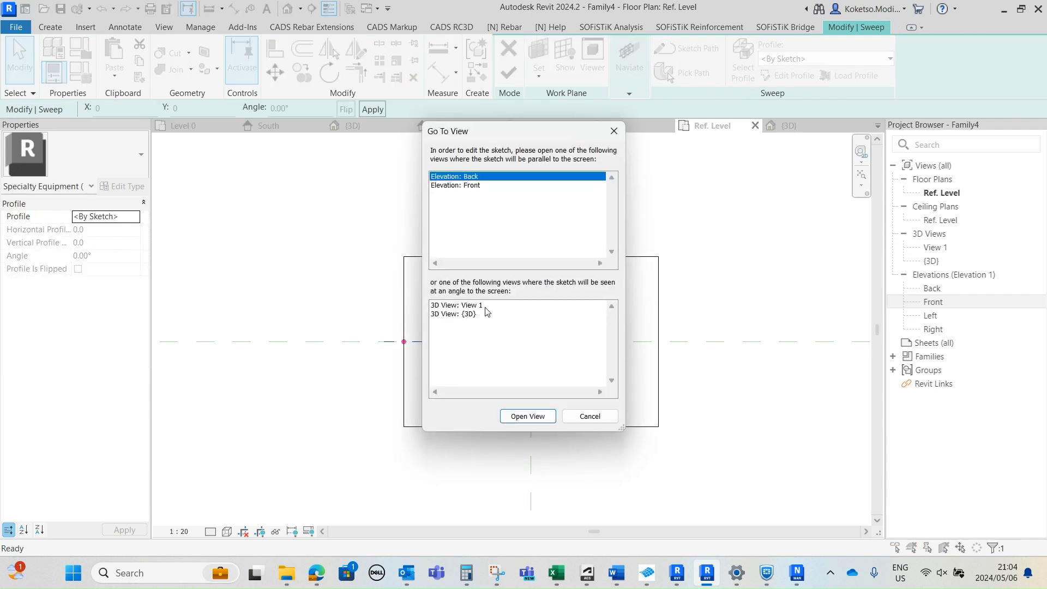
pyautogui.click(467, 186)
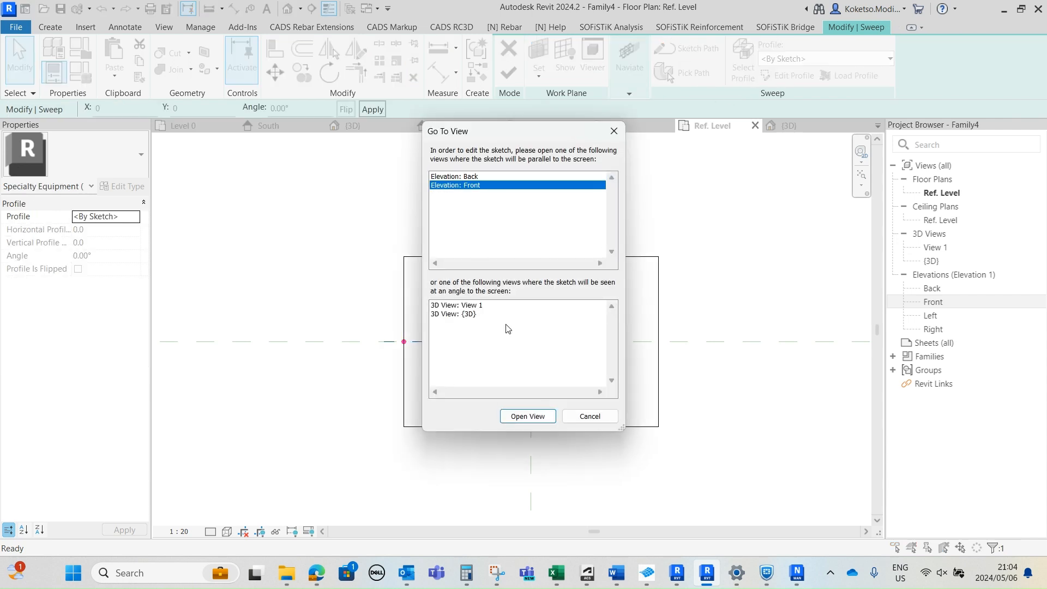
pyautogui.click(528, 417)
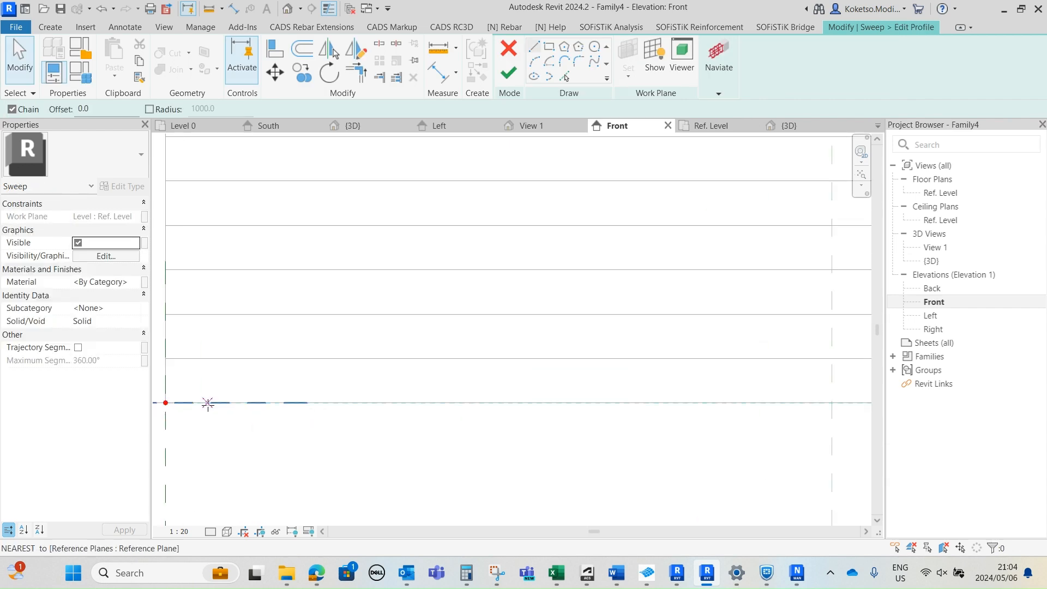
# Step: Sketch a narrow rectangular profile against the outside of the pad's left edge, spanning the pad's full height and about one layer thickness wide
pyautogui.click(484, 447)
pyautogui.scroll(-3, 474, 327)
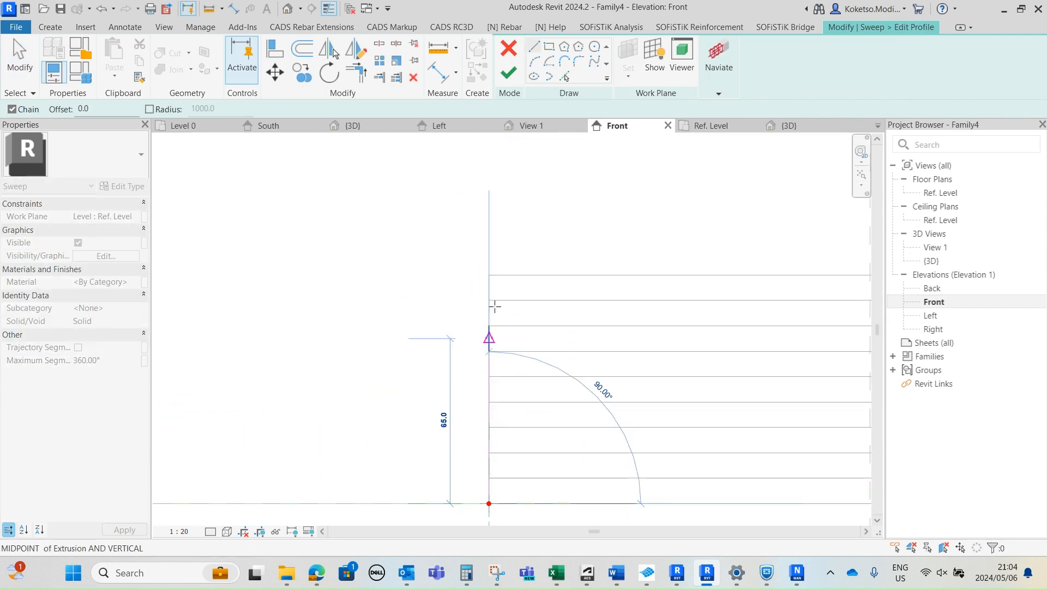
pyautogui.click(489, 276)
pyautogui.moveTo(486, 306); pyautogui.dragTo(484, 198, button='middle')
pyautogui.scroll(2, 472, 188)
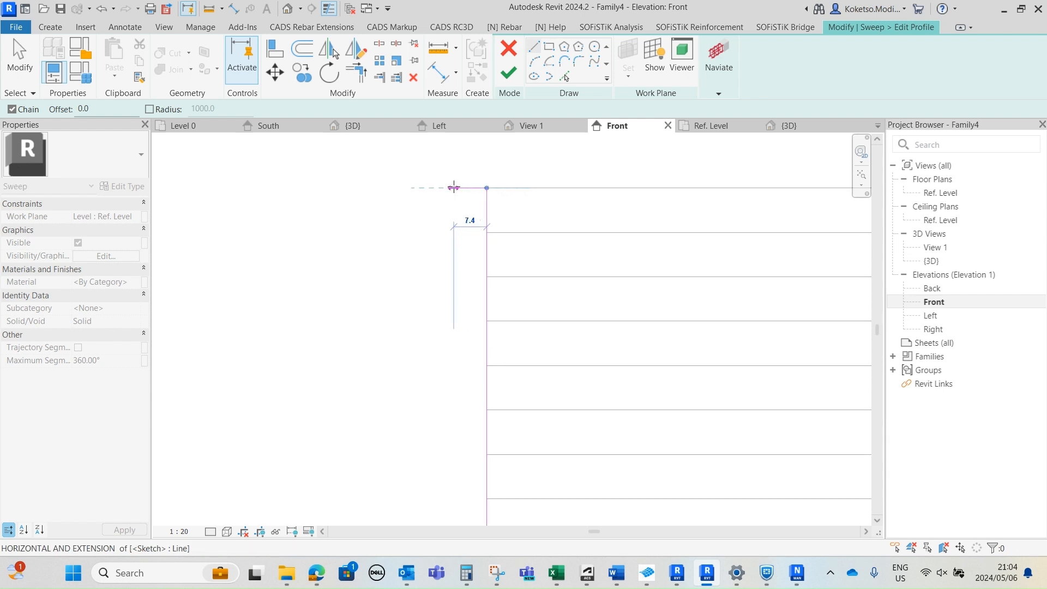
pyautogui.click(445, 187)
pyautogui.scroll(-2, 432, 344)
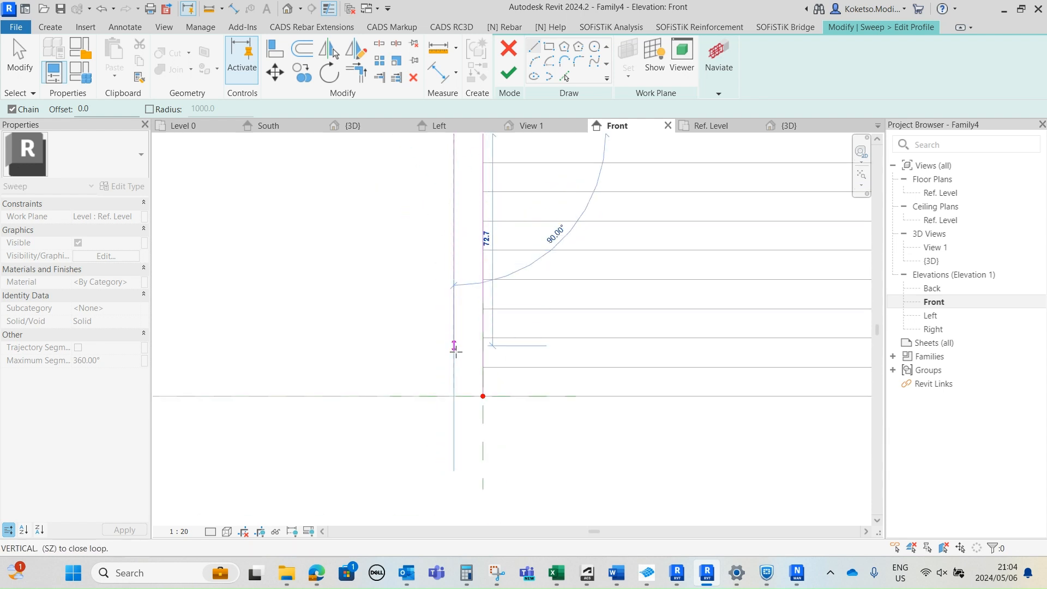
pyautogui.click(454, 399)
pyautogui.click(484, 396)
pyautogui.scroll(-3, 426, 438)
pyautogui.press('Escape')
pyautogui.scroll(3, 454, 387)
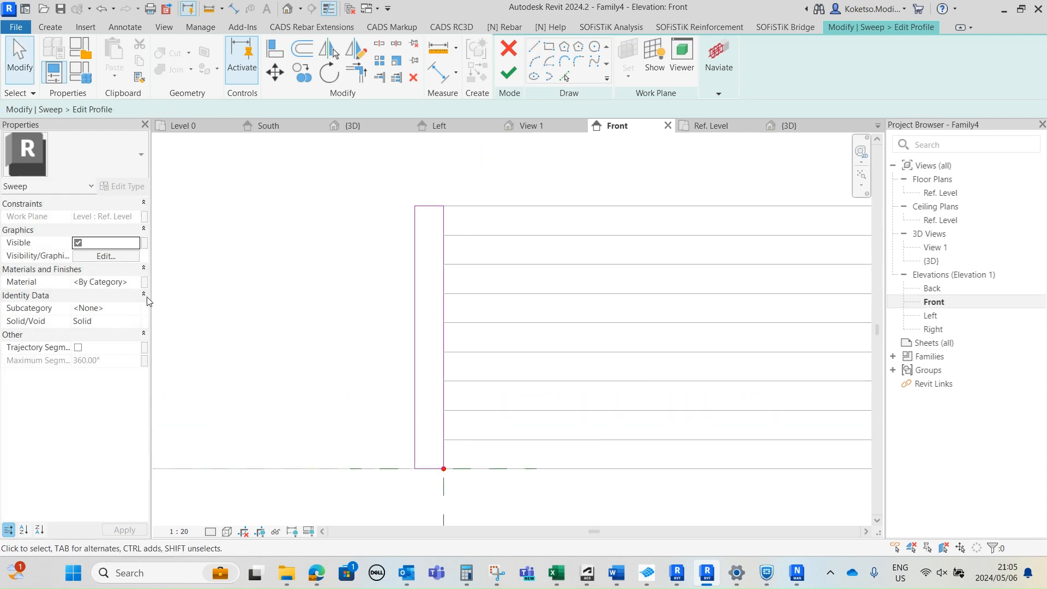
# Step: Assign the Rubber, Black material to the sweep and finish its profile sketch
pyautogui.click(135, 281)
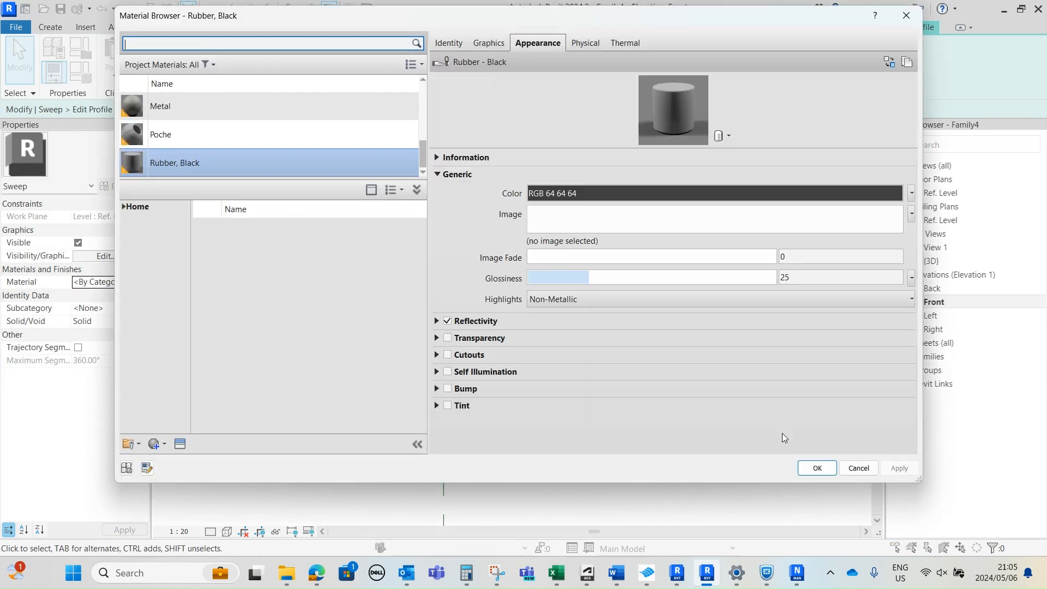
pyautogui.click(812, 469)
pyautogui.click(508, 73)
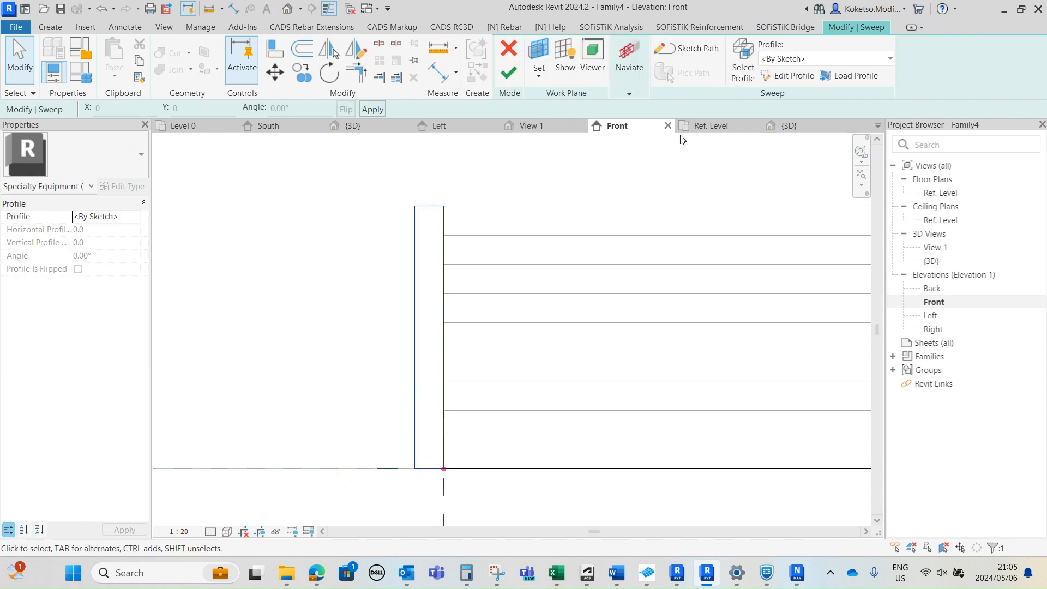
# Step: Complete the sweep in the 3D view and inspect the rubber cover around the pad
pyautogui.click(811, 131)
pyautogui.keyDown('shift'); pyautogui.moveTo(603, 227); pyautogui.dragTo(519, 320, button='middle'); pyautogui.keyUp('shift')
pyautogui.moveTo(479, 286); pyautogui.dragTo(653, 271, button='middle')
pyautogui.scroll(3, 537, 349)
pyautogui.moveTo(702, 313); pyautogui.dragTo(680, 340, button='middle')
pyautogui.scroll(-1, 679, 338)
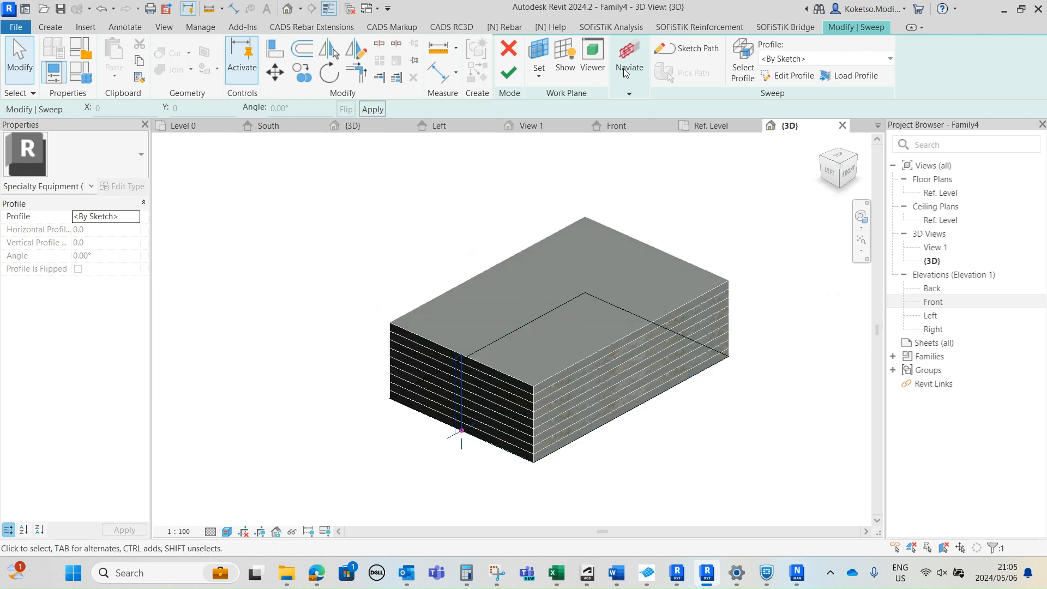
pyautogui.click(501, 74)
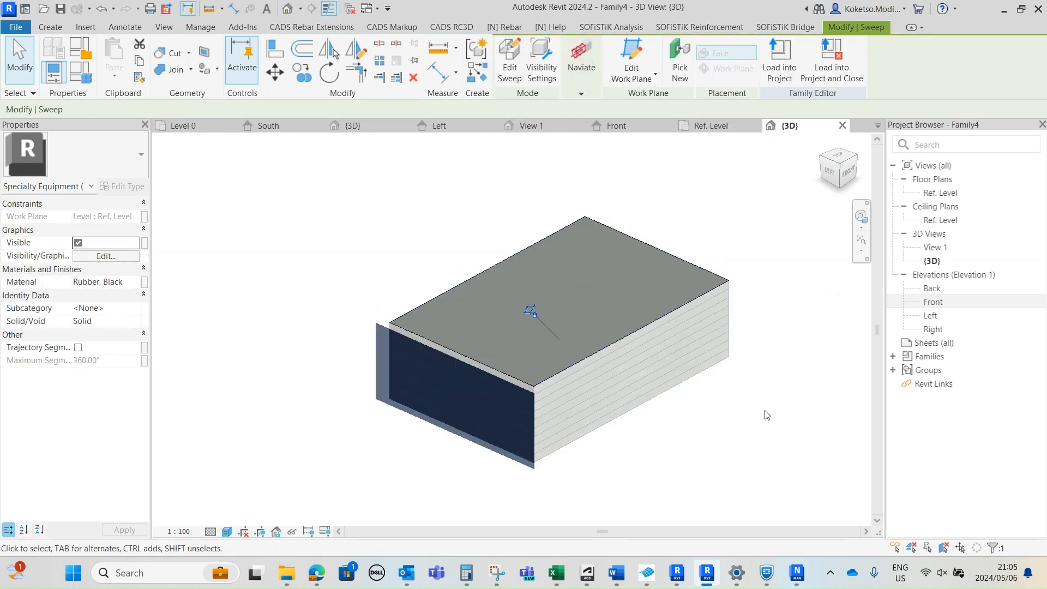
pyautogui.click(740, 463)
pyautogui.keyDown('shift'); pyautogui.moveTo(742, 469); pyautogui.dragTo(722, 424, button='middle'); pyautogui.keyUp('shift')
pyautogui.click(741, 328)
pyautogui.keyDown('shift'); pyautogui.moveTo(753, 467); pyautogui.dragTo(715, 423, button='middle'); pyautogui.keyUp('shift')
pyautogui.click(753, 486)
# Step: Load the pad family into the project, closing the family, and place it at the plate's centre in the Level 0 plan
pyautogui.click(607, 60)
pyautogui.click(555, 287)
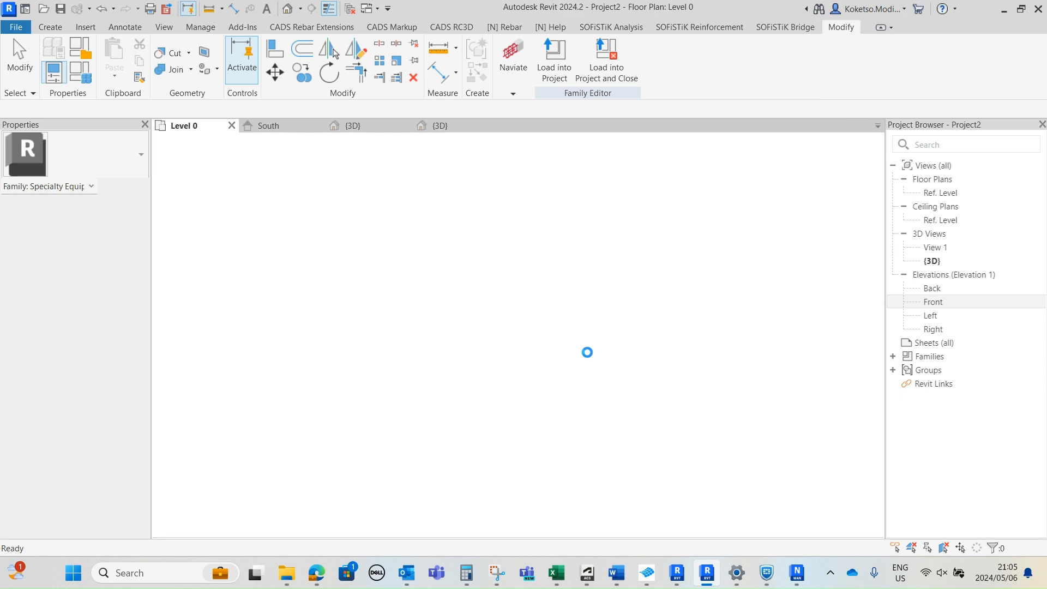
pyautogui.scroll(2, 499, 354)
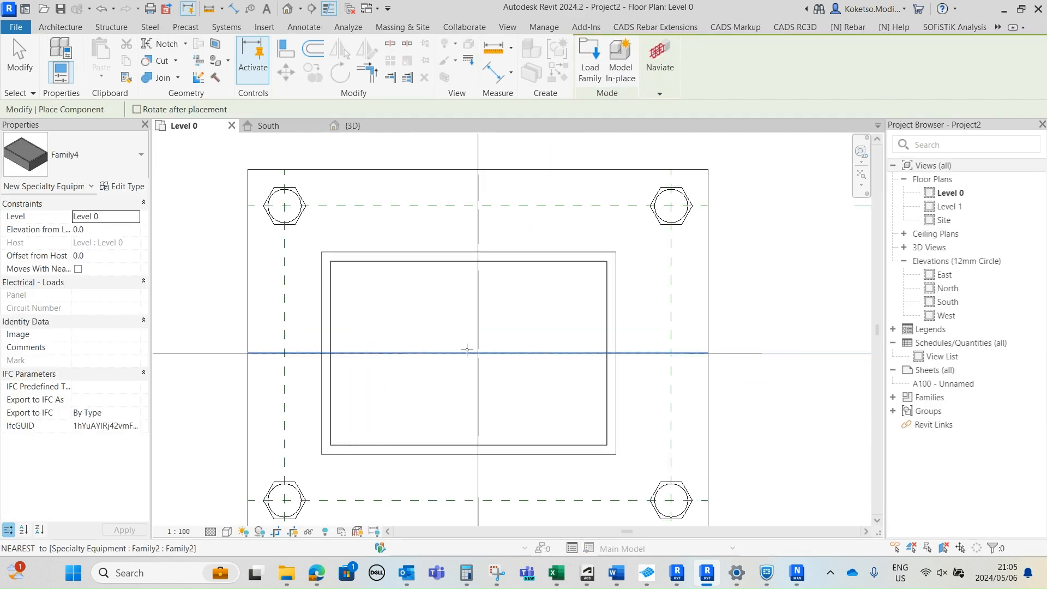
pyautogui.click(479, 350)
pyautogui.press('Escape')
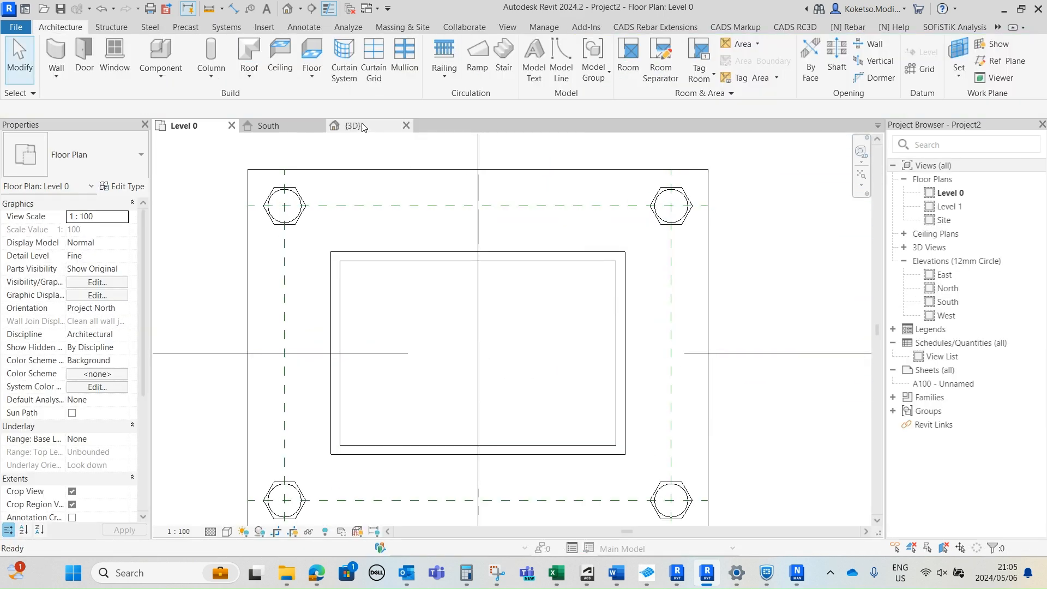
# Step: In the South elevation, move the pad up from the plate's underside onto its top face
pyautogui.click(356, 126)
pyautogui.keyDown('shift'); pyautogui.moveTo(573, 415); pyautogui.dragTo(557, 384, button='middle'); pyautogui.keyUp('shift')
pyautogui.click(539, 325)
pyautogui.click(268, 126)
pyautogui.scroll(4, 490, 381)
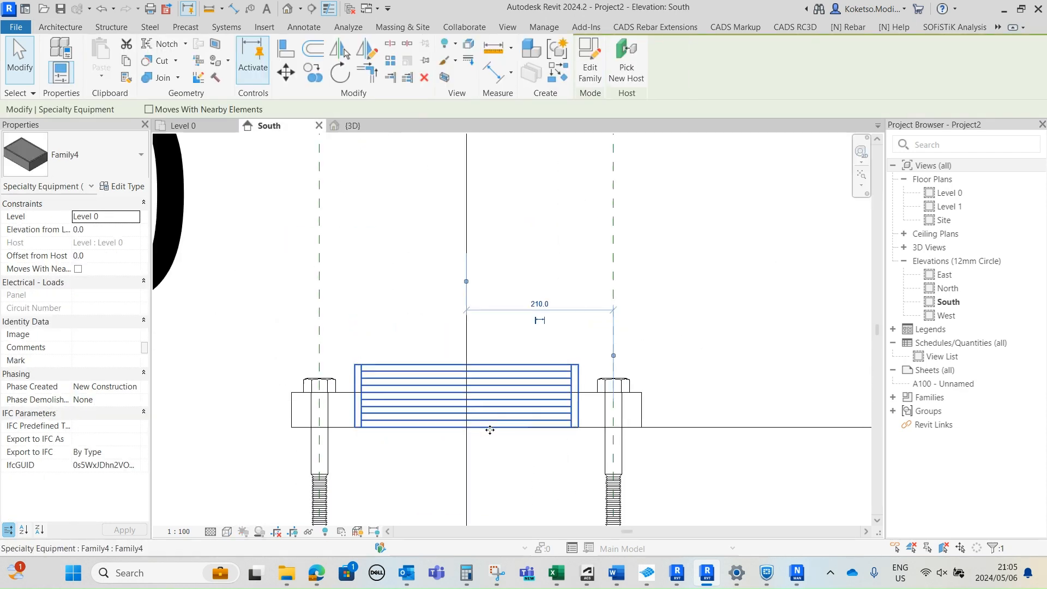
pyautogui.click(283, 79)
pyautogui.click(645, 426)
pyautogui.click(648, 362)
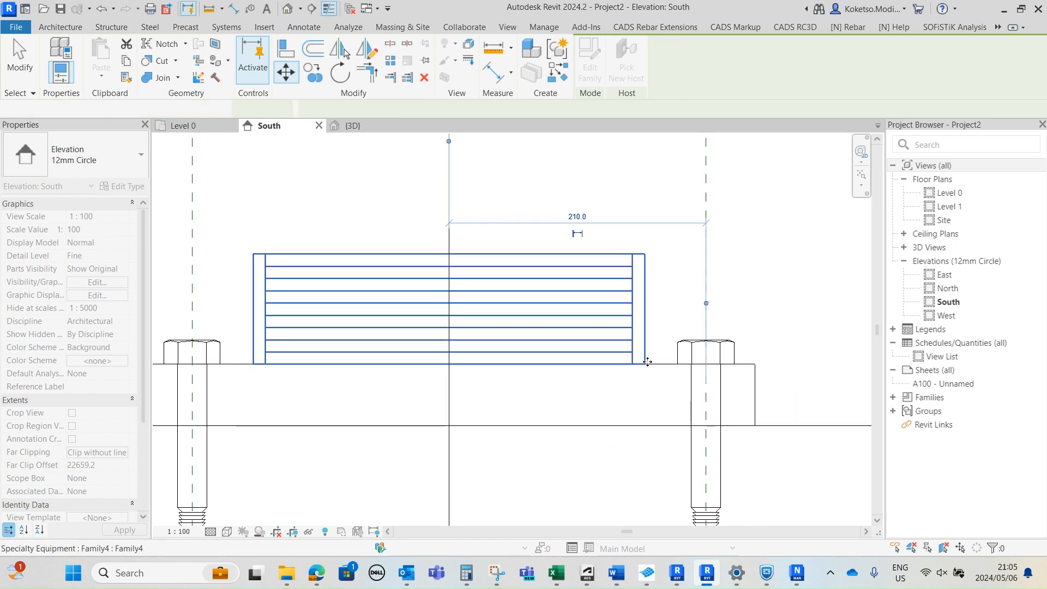
pyautogui.scroll(-3, 648, 361)
pyautogui.press('Escape')
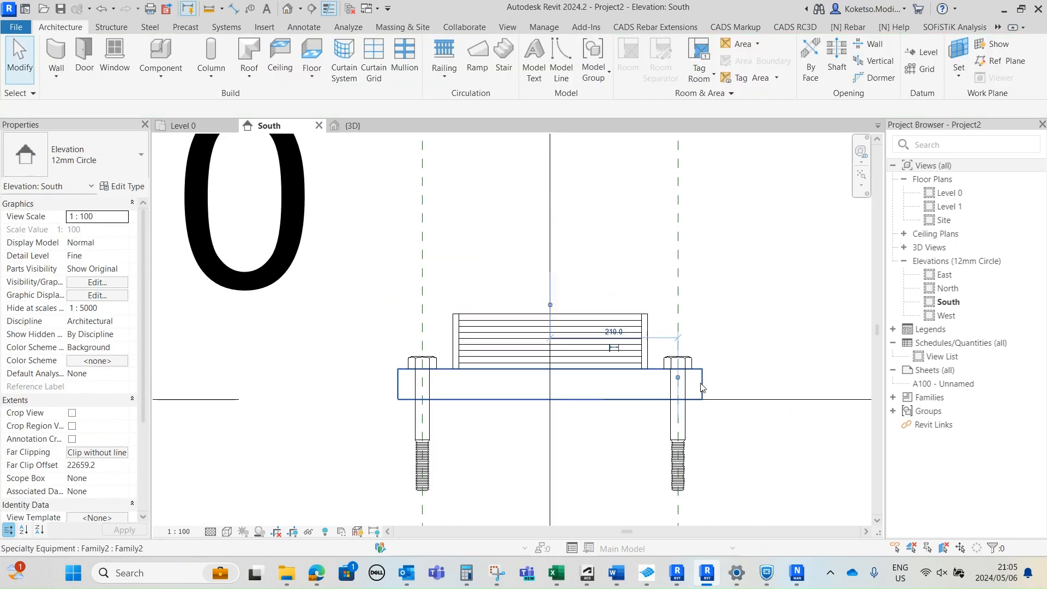
# Step: Try to mirror a copy of the base plate and its four bolts about a horizontal axis at the pad's mid-height
pyautogui.click(702, 387)
pyautogui.keyDown('ctrl'); pyautogui.click(685, 445); pyautogui.keyUp('ctrl')
pyautogui.rightClick(593, 439)
pyautogui.click(785, 239)
pyautogui.scroll(3, 748, 311)
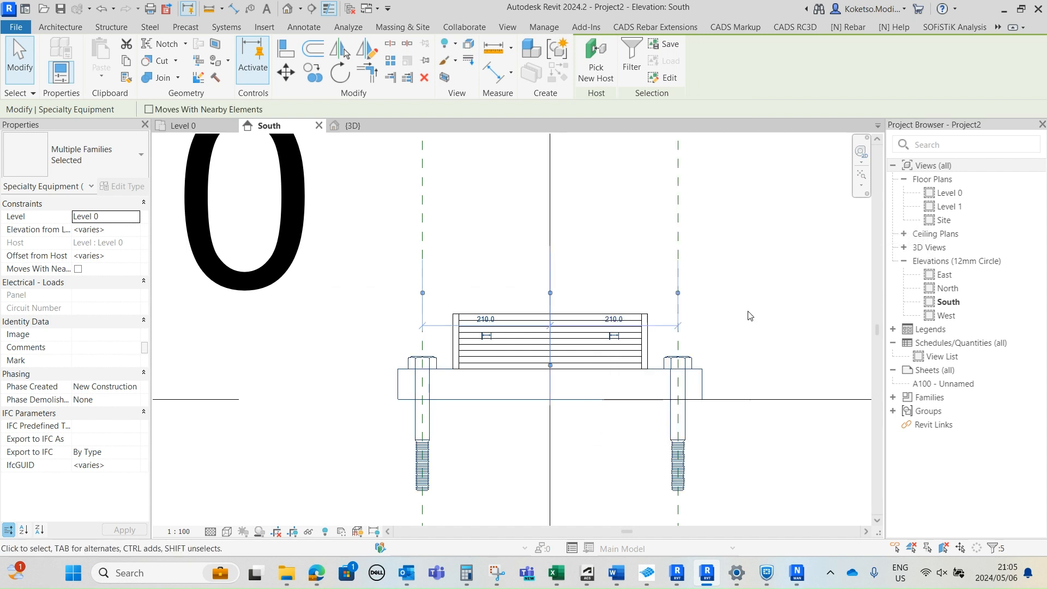
pyautogui.click(368, 53)
pyautogui.scroll(2, 637, 338)
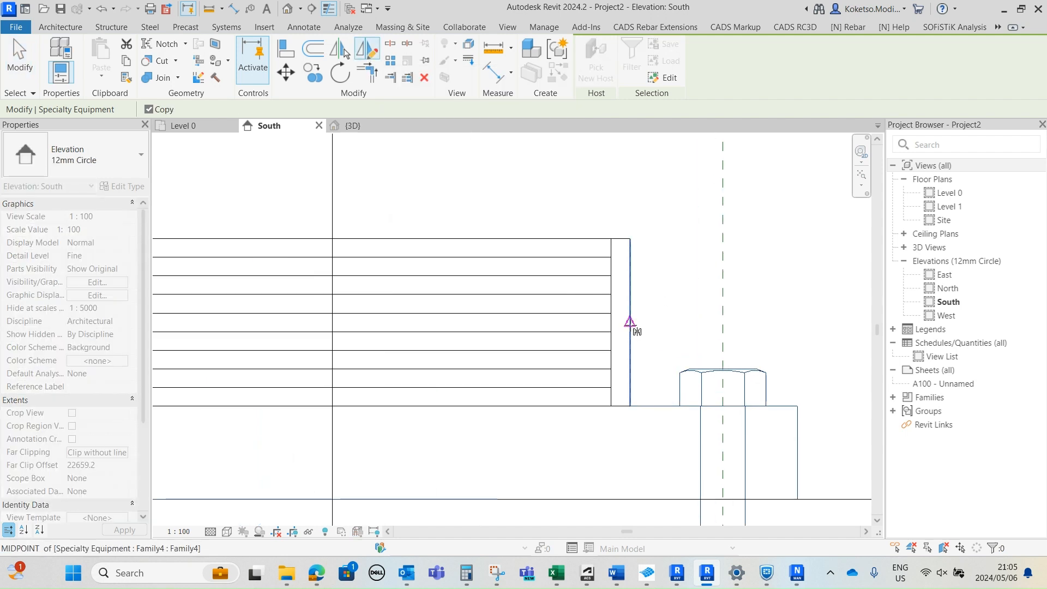
pyautogui.click(631, 322)
pyautogui.scroll(-2, 577, 320)
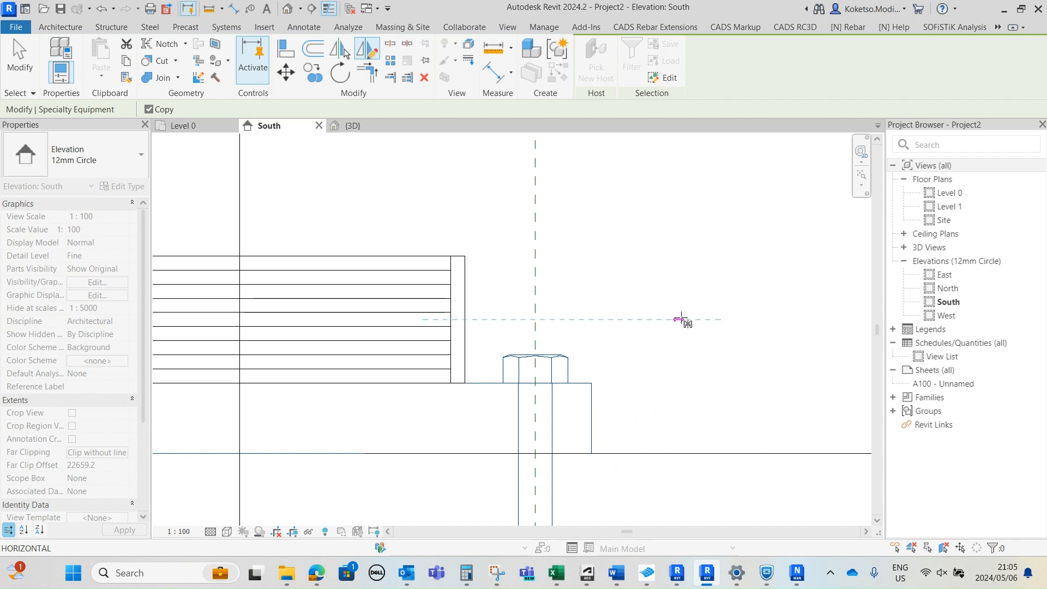
pyautogui.click(769, 318)
pyautogui.scroll(-2, 519, 239)
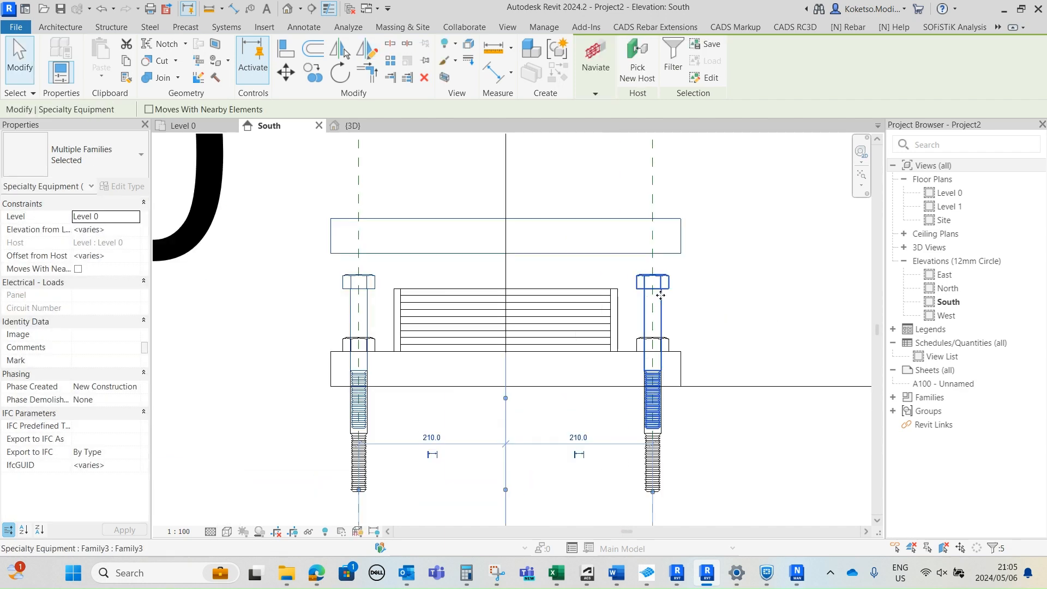
pyautogui.scroll(2, 480, 228)
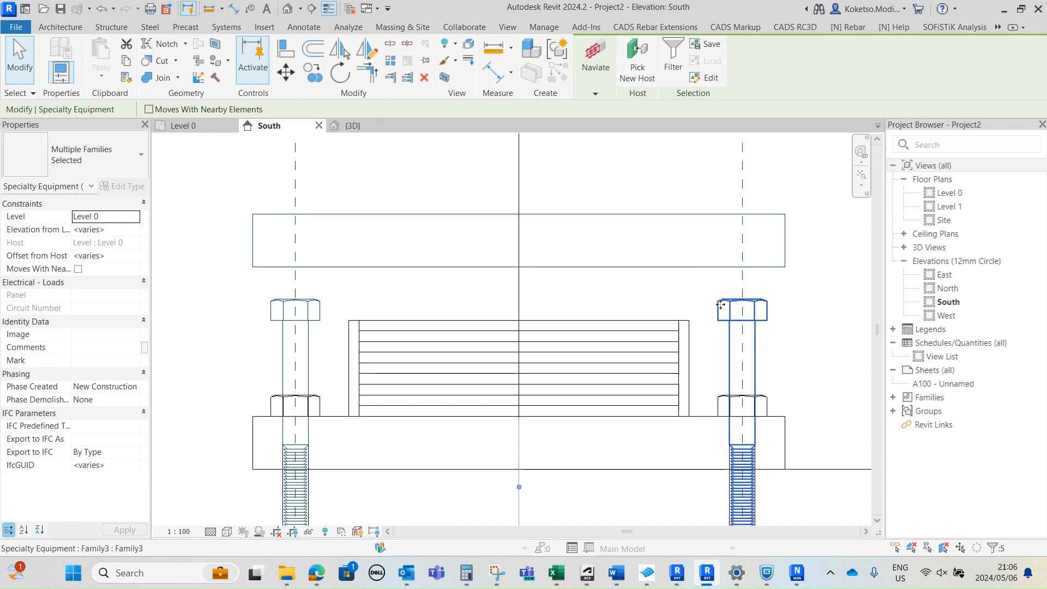
pyautogui.press('Escape')
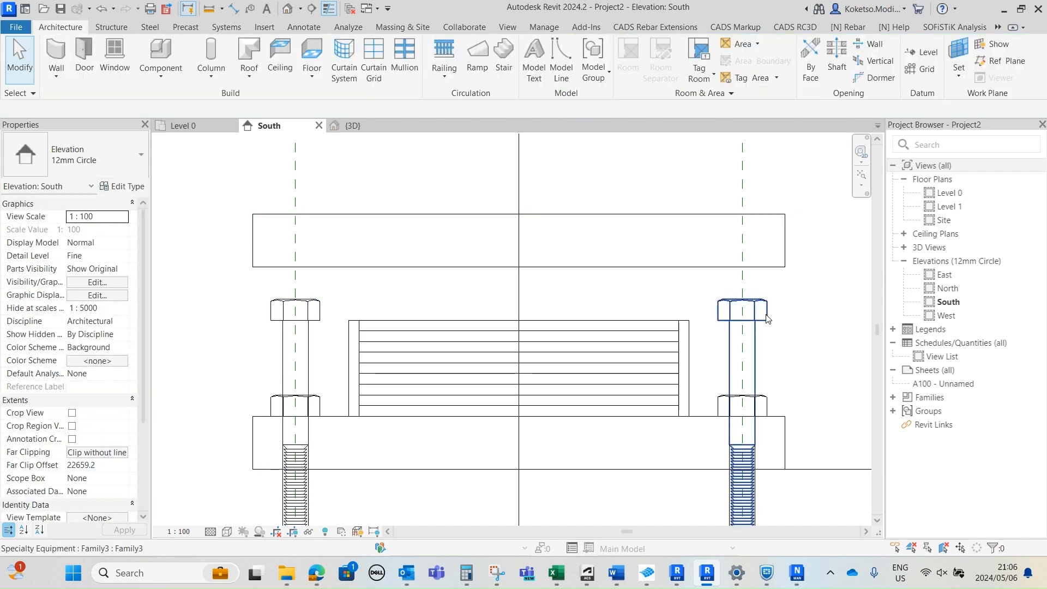
pyautogui.click(763, 313)
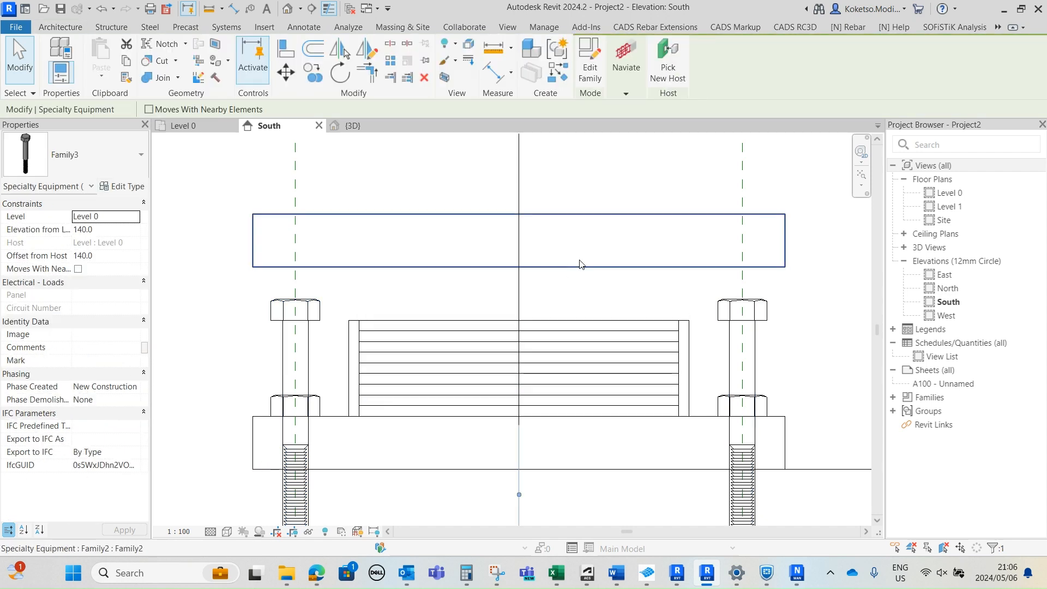
pyautogui.click(98, 10)
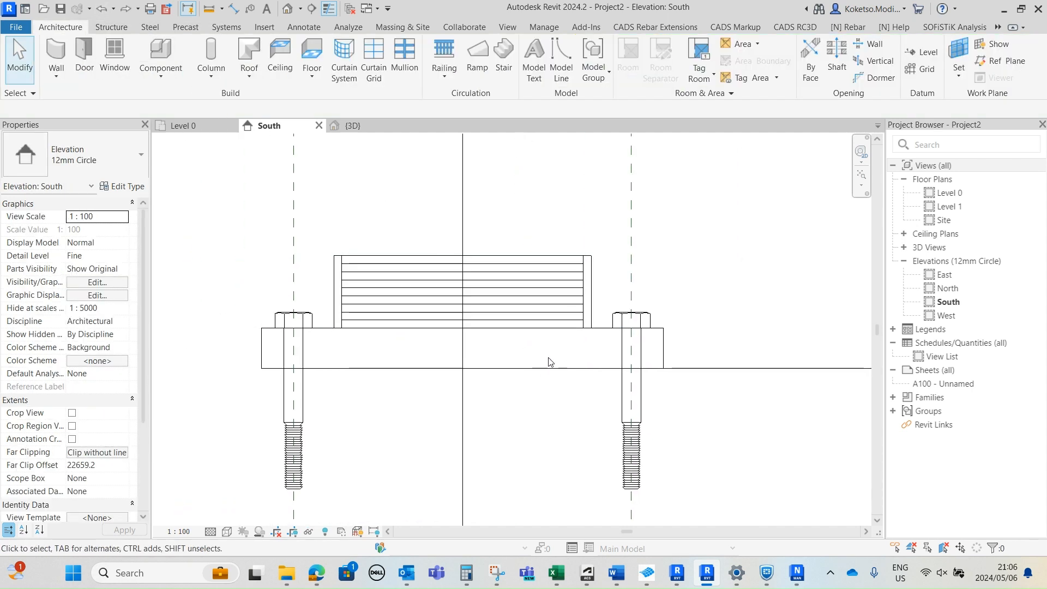
# Step: Copy the base plate vertically from its underside to the top face of the pad
pyautogui.click(600, 334)
pyautogui.click(311, 71)
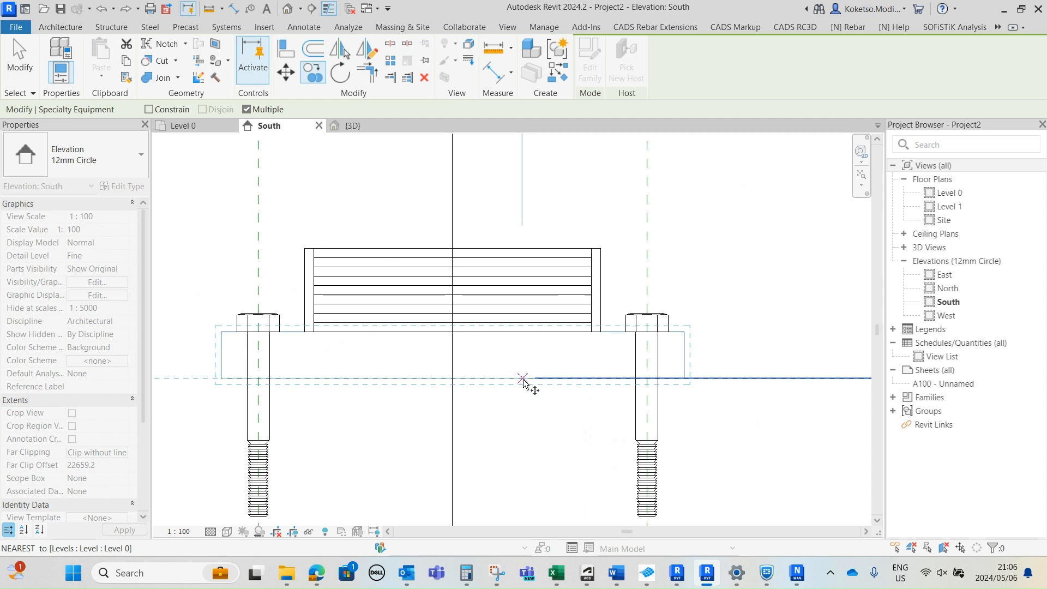
pyautogui.click(522, 378)
pyautogui.click(524, 248)
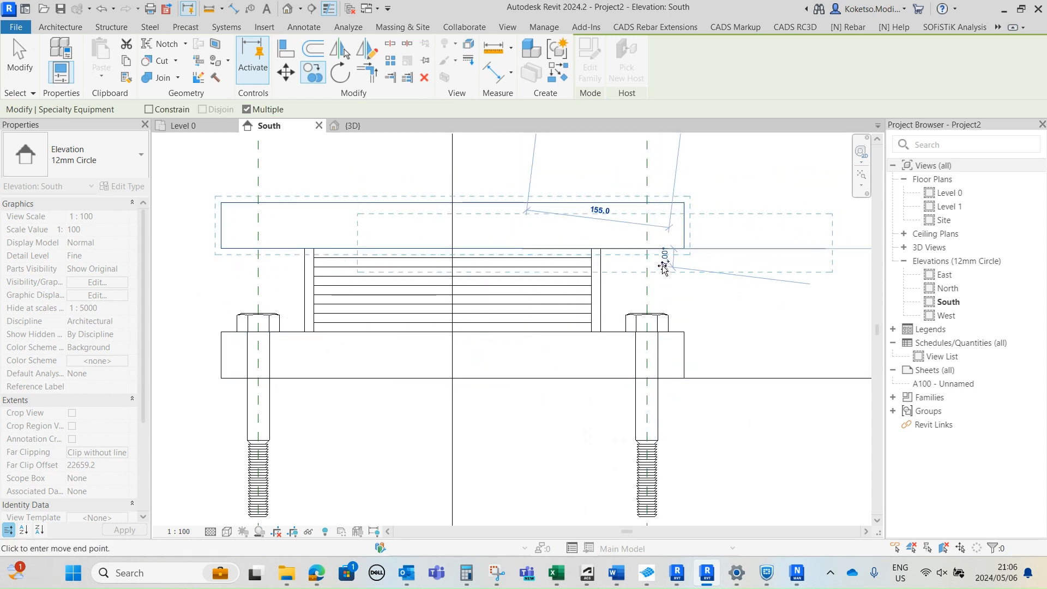
pyautogui.press('Escape')
pyautogui.press('Escape')
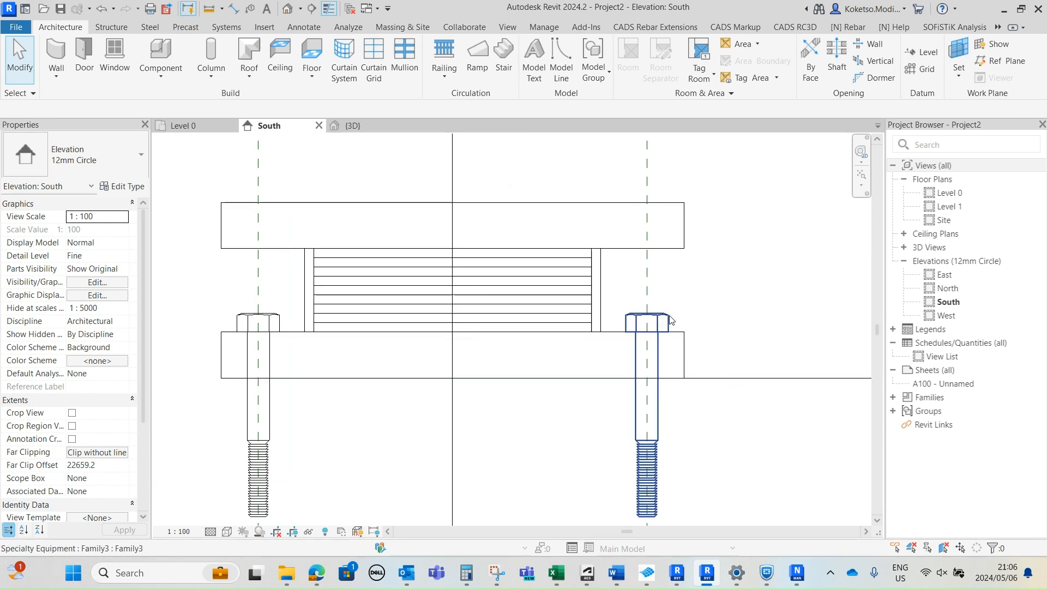
# Step: Open the bolt family for editing and inspect the bolt and its family properties in the 3D view
pyautogui.click(669, 320)
pyautogui.click(591, 70)
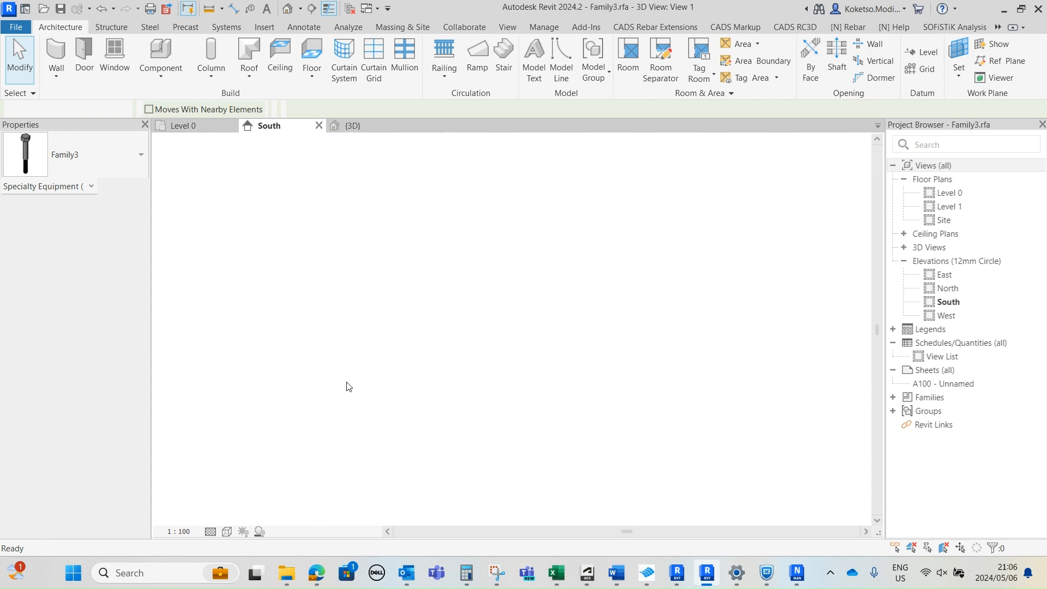
pyautogui.scroll(-3, 368, 277)
pyautogui.keyDown('shift'); pyautogui.moveTo(403, 304); pyautogui.dragTo(464, 349, button='middle'); pyautogui.keyUp('shift')
pyautogui.scroll(1, 408, 319)
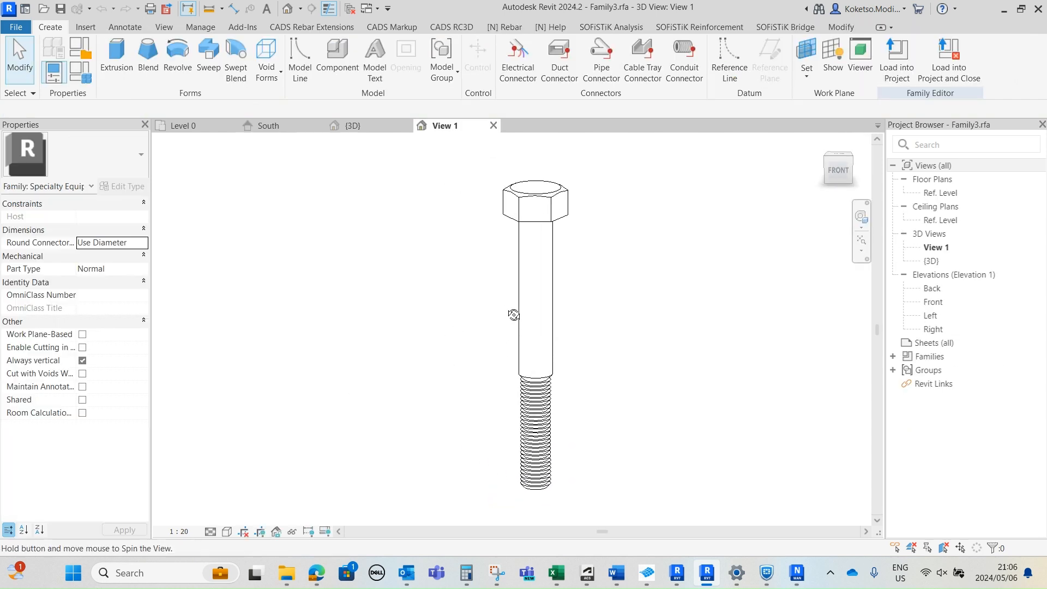
pyautogui.keyDown('shift'); pyautogui.moveTo(508, 310); pyautogui.dragTo(508, 332, button='middle'); pyautogui.keyUp('shift')
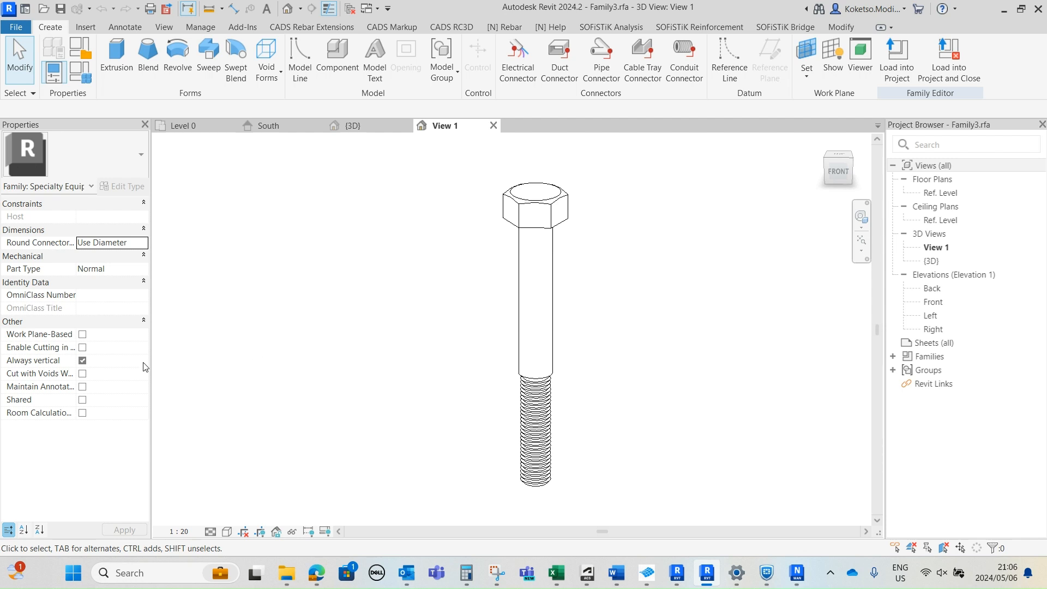
pyautogui.moveTo(54, 361)
pyautogui.keyDown('shift'); pyautogui.moveTo(607, 275); pyautogui.dragTo(595, 272, button='middle'); pyautogui.keyUp('shift')
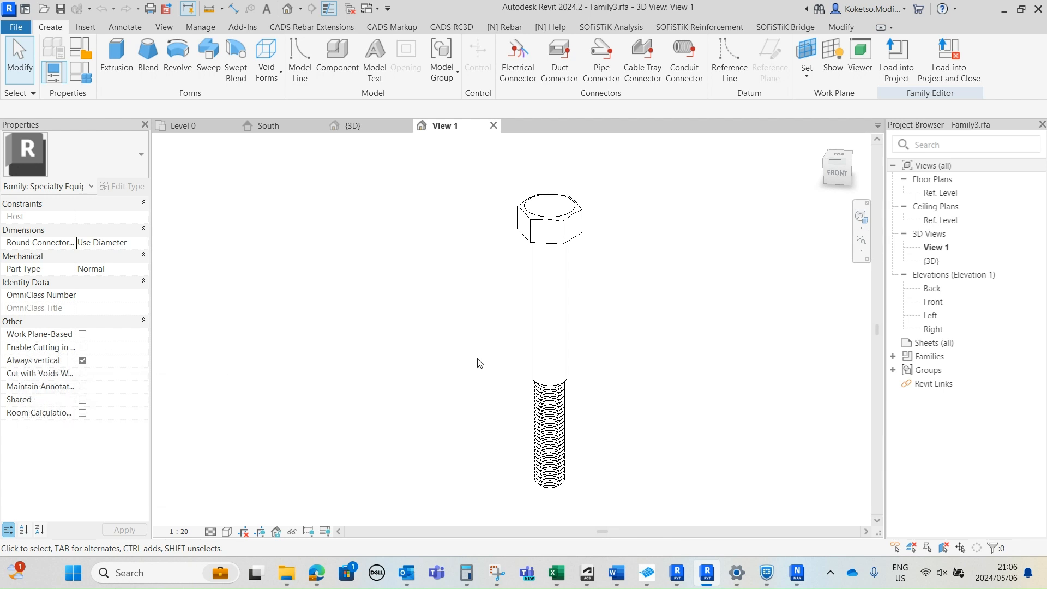
# Step: Turn off Always vertical for the bolt family and reload it into the project, overwriting the existing version without saving the family file
pyautogui.click(85, 362)
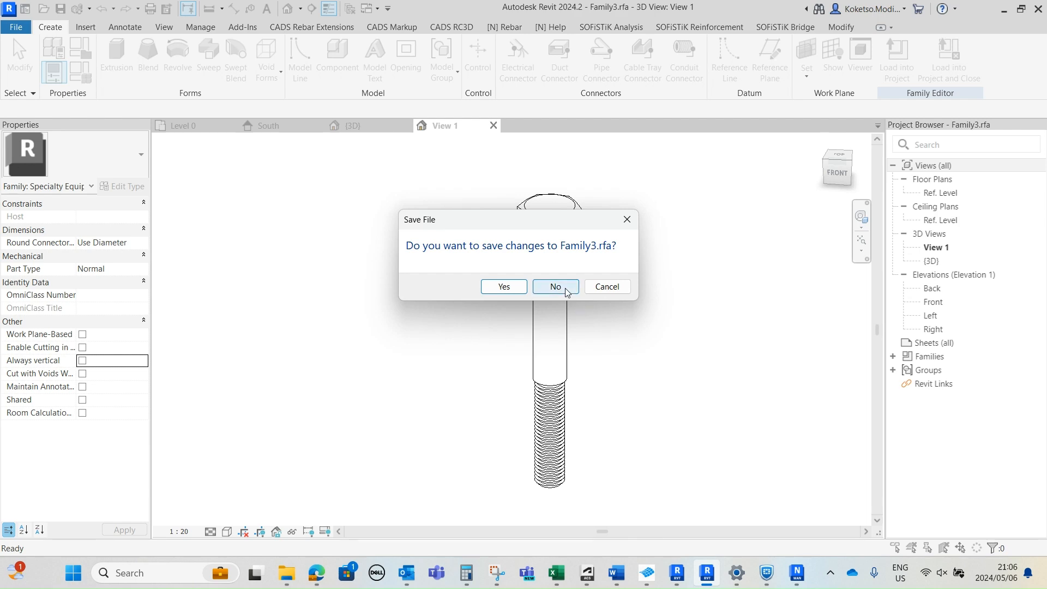
pyautogui.click(559, 288)
pyautogui.click(559, 276)
pyautogui.click(643, 399)
# Step: In the South elevation, try to mirror a copy of the right-hand bolt about a horizontal axis at the pad's mid-height
pyautogui.scroll(3, 688, 352)
pyautogui.moveTo(689, 355); pyautogui.dragTo(665, 366, button='middle')
pyautogui.scroll(2, 599, 335)
pyautogui.click(610, 322)
pyautogui.click(622, 303)
pyautogui.scroll(-2, 426, 278)
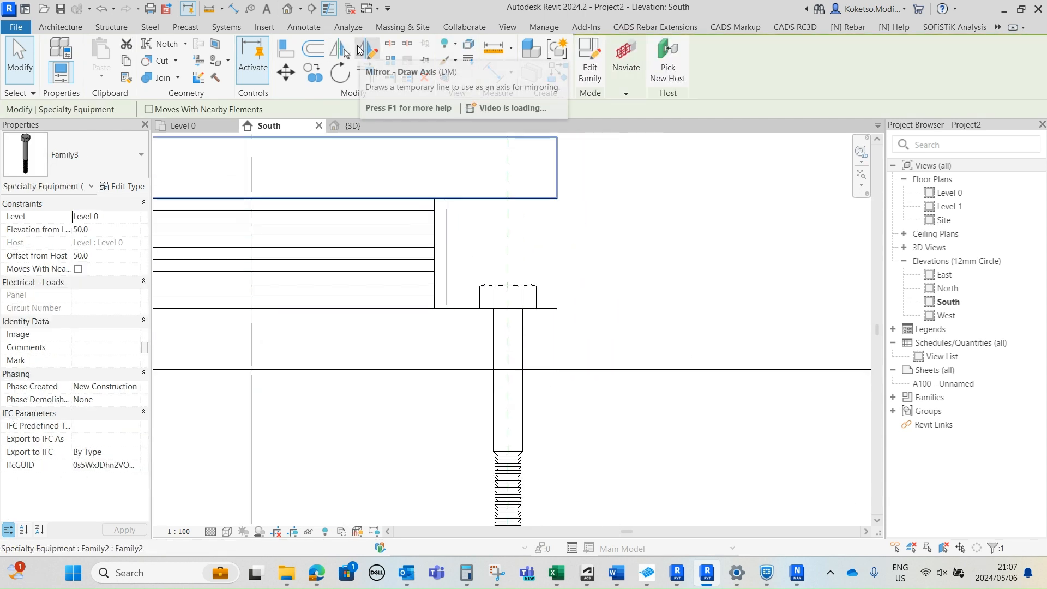
pyautogui.click(360, 50)
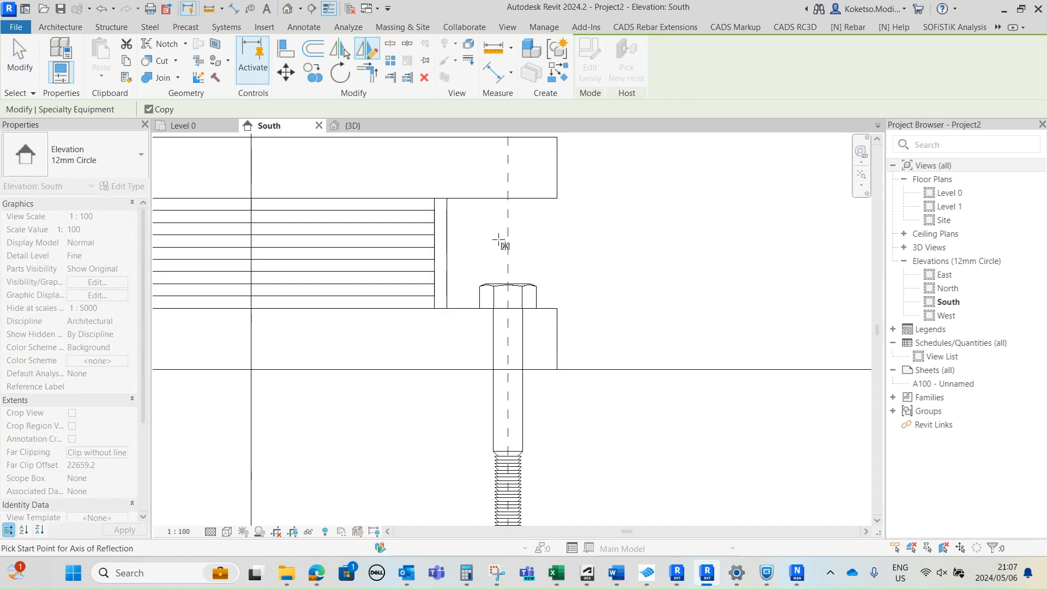
pyautogui.click(447, 252)
pyautogui.click(726, 253)
pyautogui.scroll(-1, 483, 328)
pyautogui.scroll(1, 492, 284)
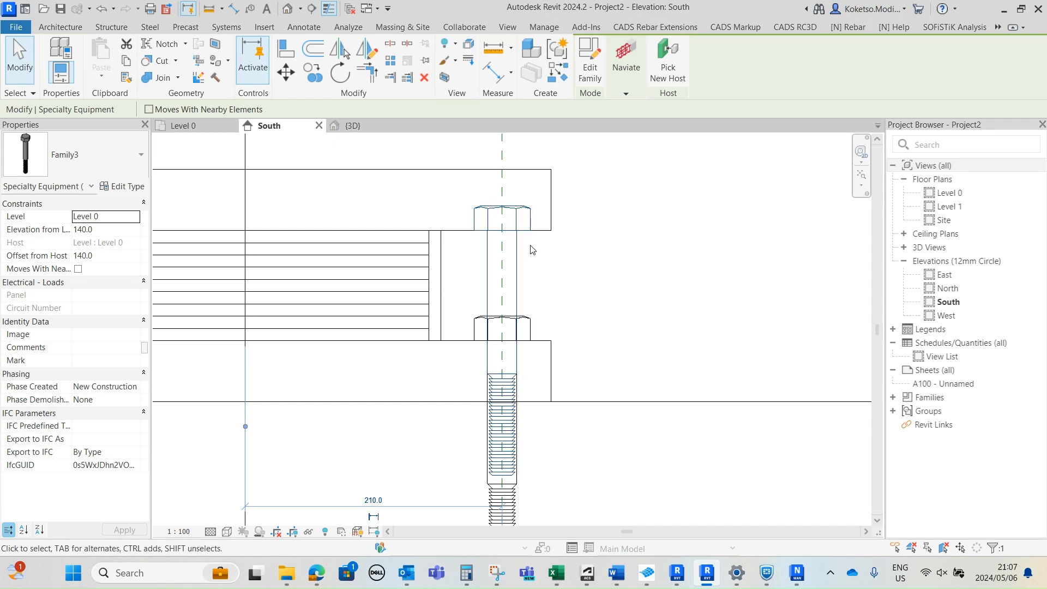
# Step: Try to rotate the copied right-hand bolt half a turn in the South elevation
pyautogui.click(346, 80)
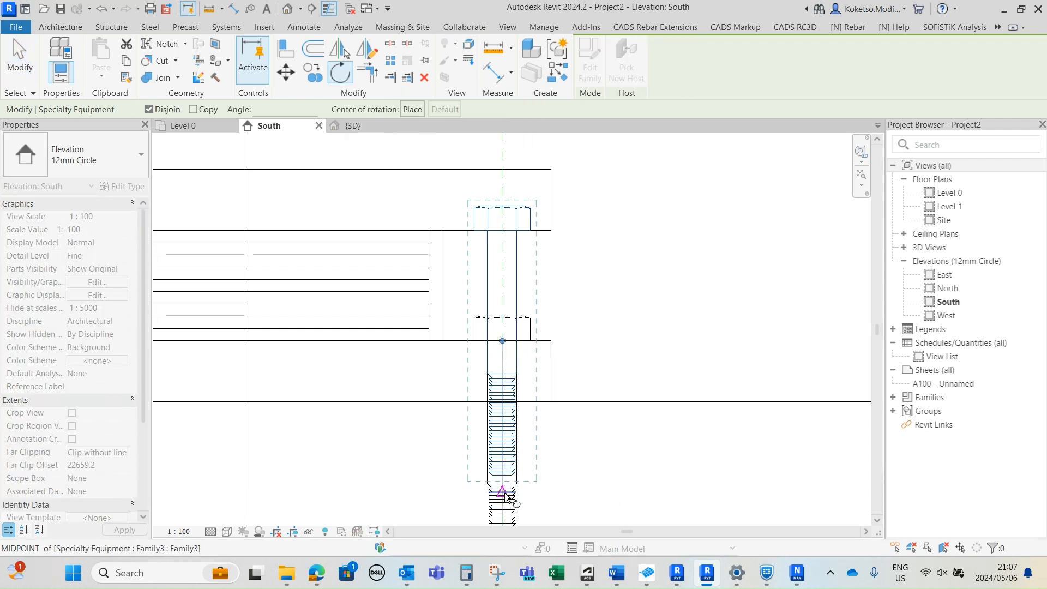
pyautogui.click(502, 476)
pyautogui.click(502, 162)
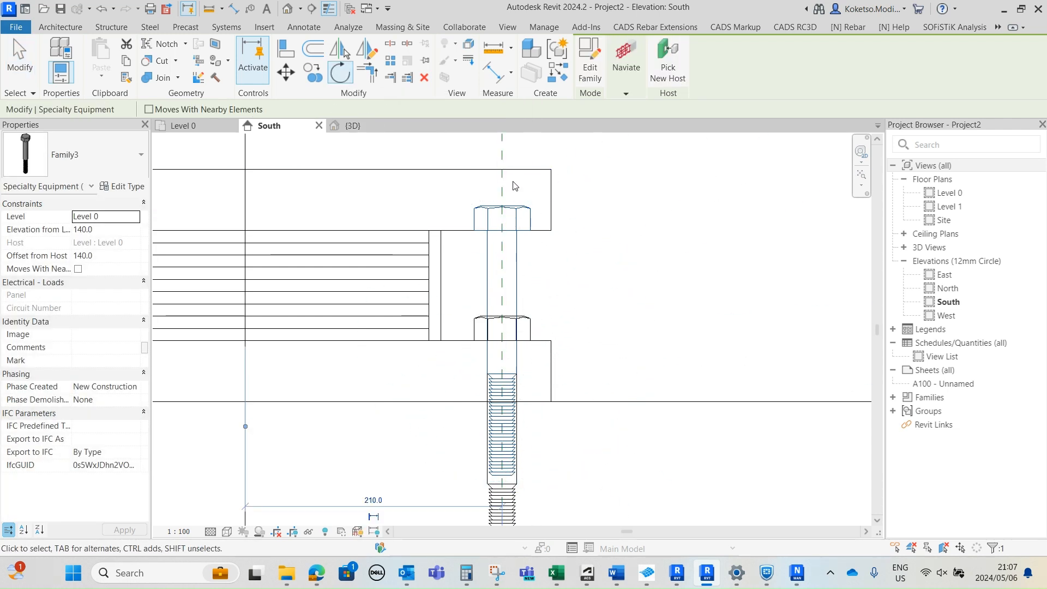
# Step: Make the bolt family Work Plane-Based and reload it into the project, overwriting the existing version and its parameter values without saving the file
pyautogui.click(590, 60)
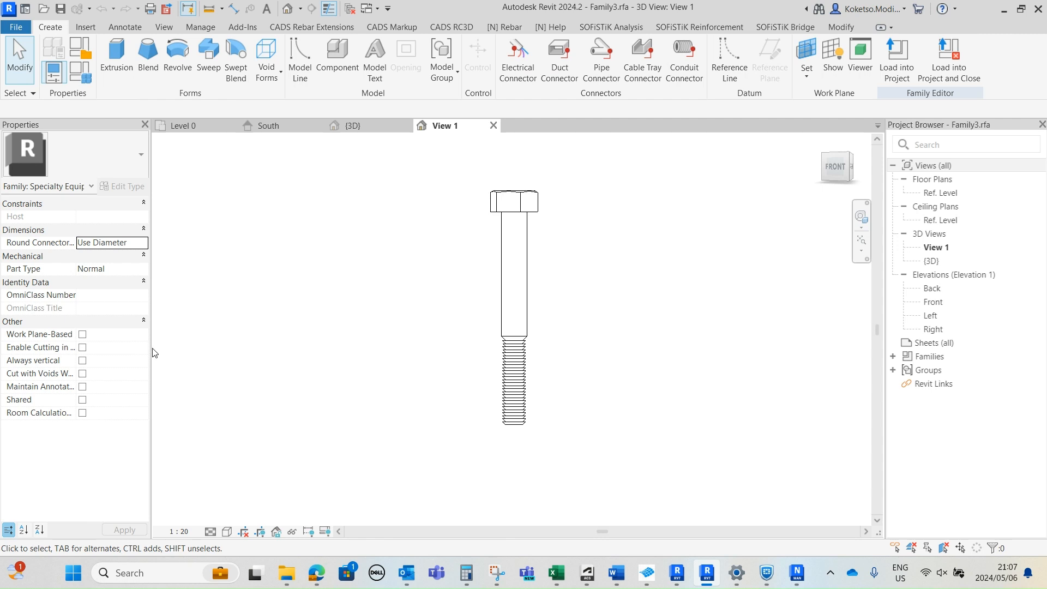
pyautogui.moveTo(152, 347); pyautogui.dragTo(224, 348)
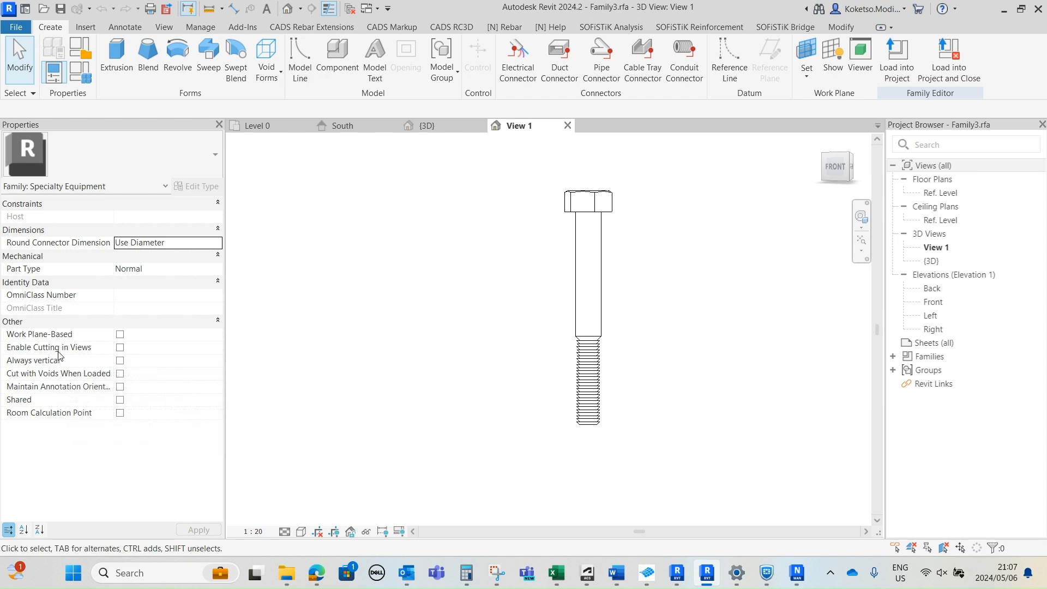
pyautogui.click(120, 335)
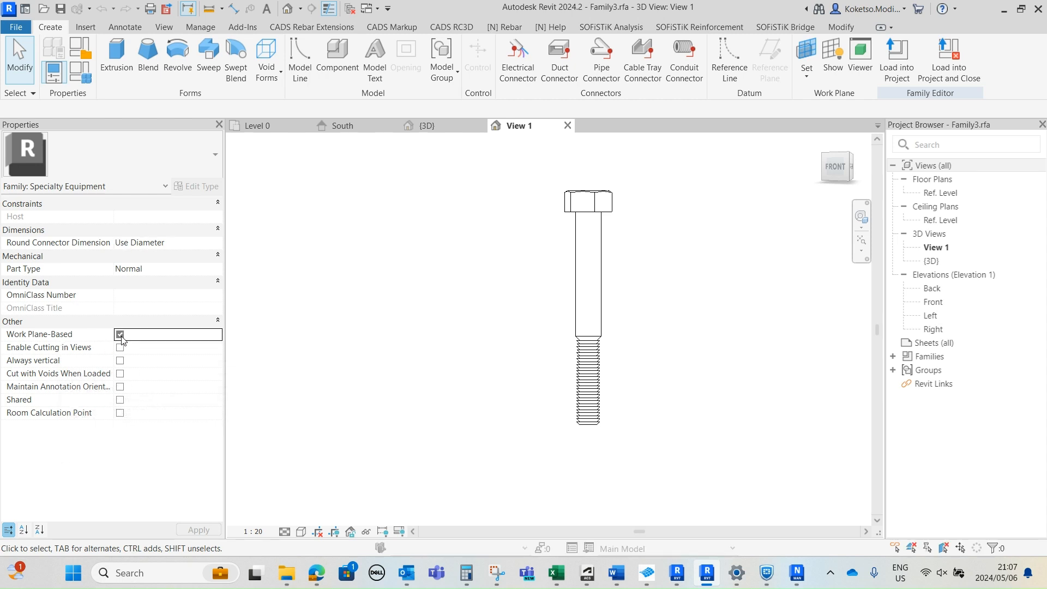
pyautogui.click(949, 60)
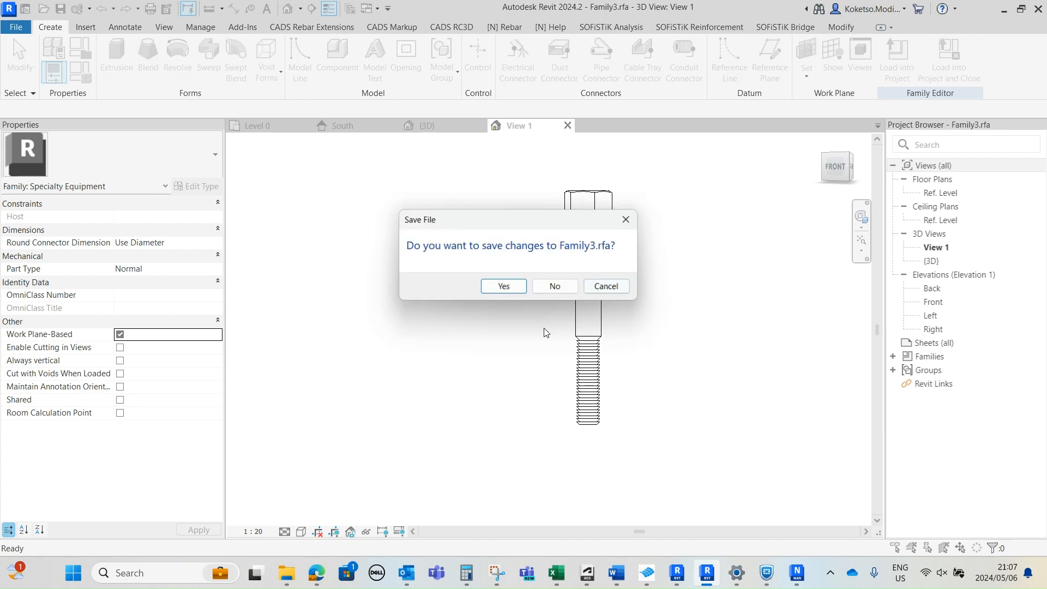
pyautogui.click(554, 286)
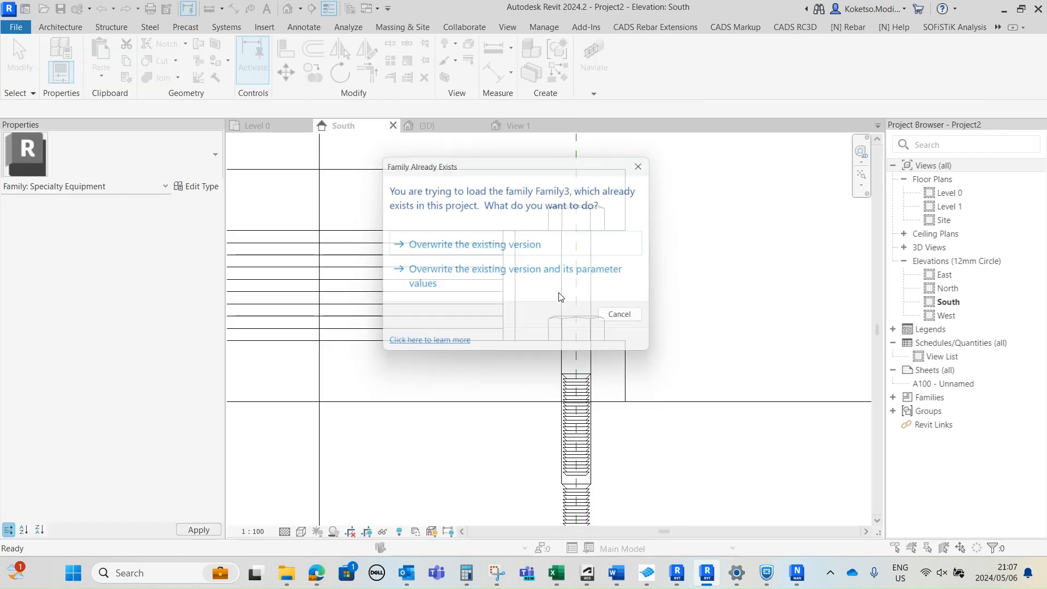
pyautogui.click(553, 283)
pyautogui.click(587, 320)
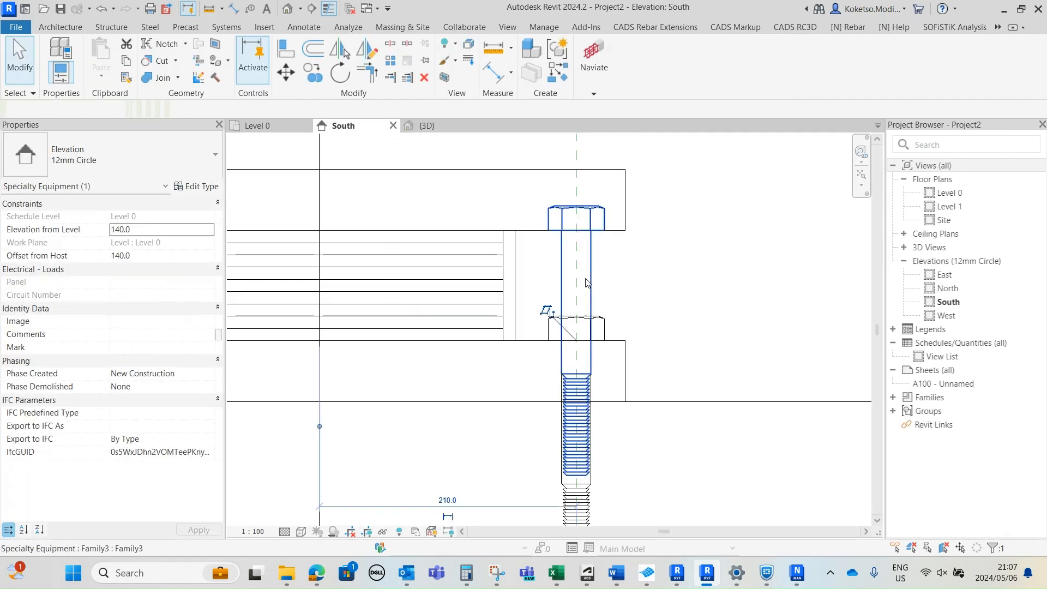
# Step: Mirror a copy of the left-hand bolt about a horizontal axis at the pad's mid-height onto the top plate
pyautogui.scroll(-3, 567, 280)
pyautogui.press('Escape')
pyautogui.scroll(3, 364, 335)
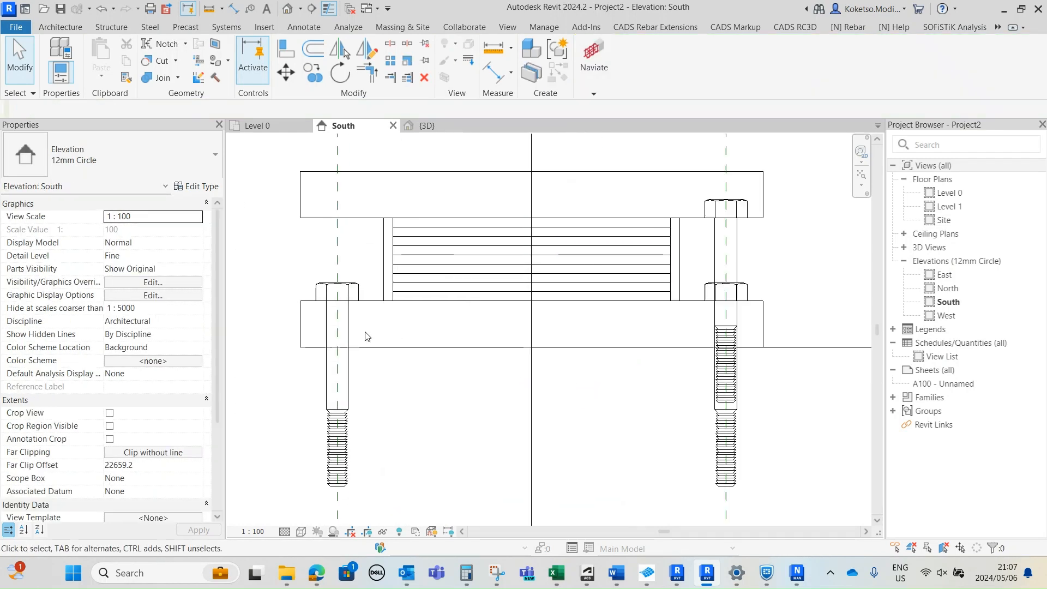
pyautogui.click(344, 345)
pyautogui.moveTo(318, 255); pyautogui.dragTo(391, 276, button='middle')
pyautogui.click(367, 48)
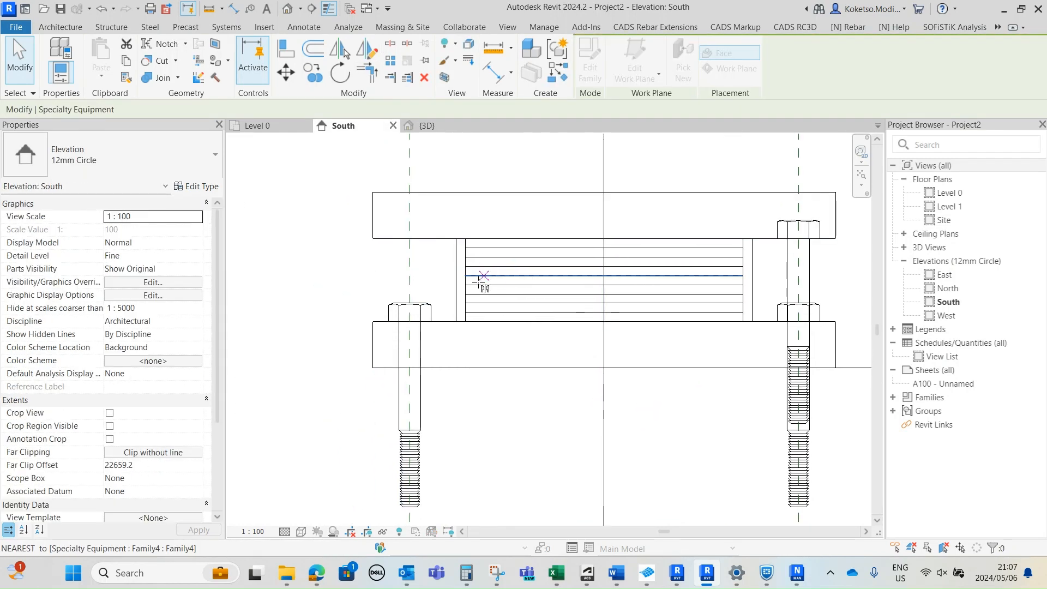
pyautogui.click(287, 280)
pyautogui.scroll(-2, 376, 290)
pyautogui.moveTo(375, 290); pyautogui.dragTo(368, 346, button='middle')
pyautogui.press('Escape')
# Step: Reopen the bolt family, return to the project, and delete the misplaced upright bolt copy on the right side
pyautogui.click(399, 246)
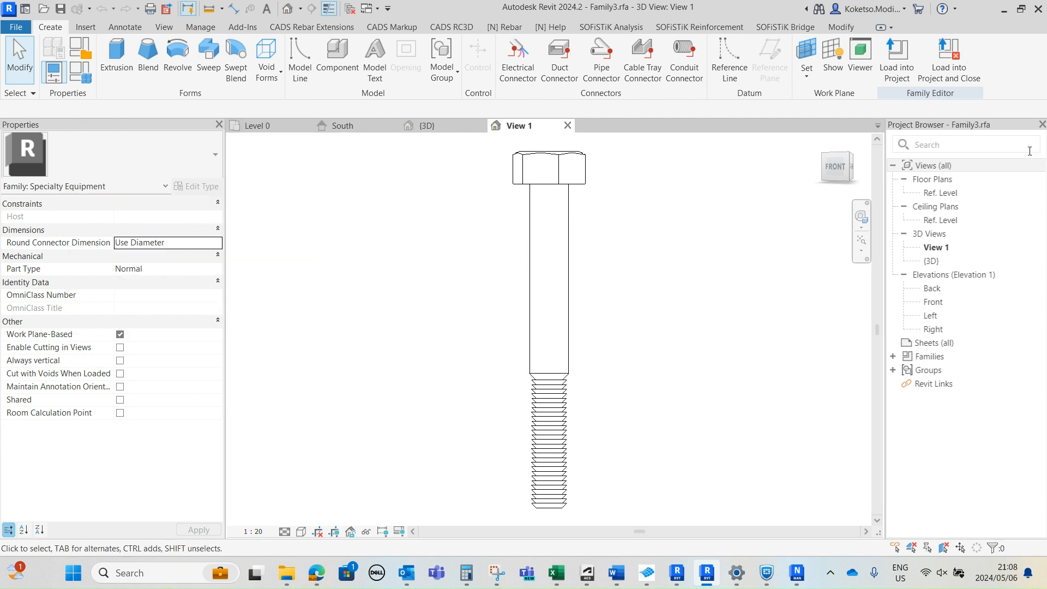
pyautogui.click(949, 60)
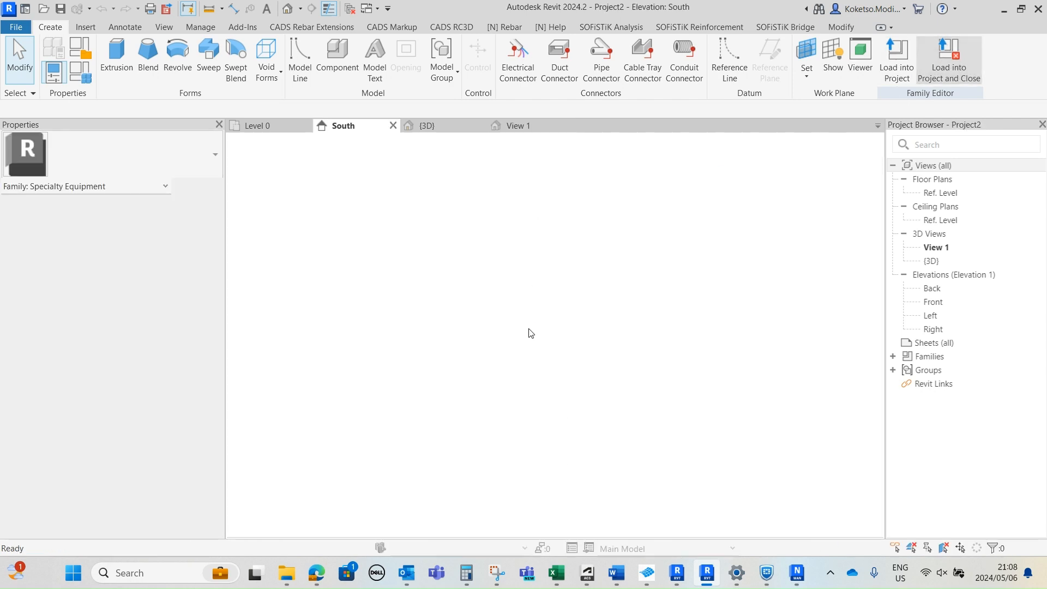
pyautogui.click(650, 340)
pyautogui.scroll(2, 659, 338)
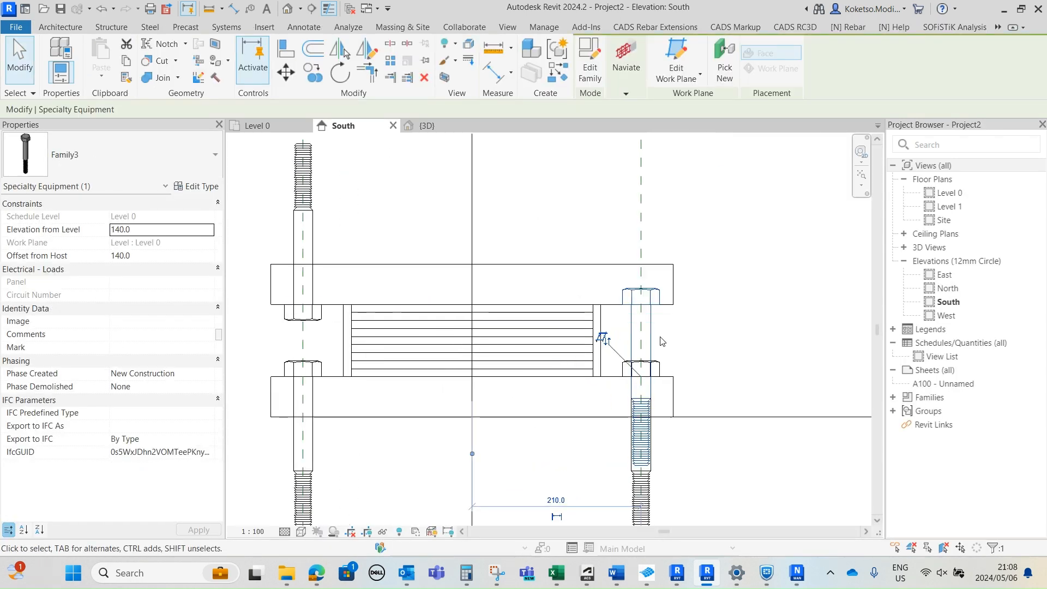
pyautogui.press('Delete')
# Step: Mirror copies of the two right-hand bottom bolts about a horizontal axis at the pad's mid-height onto the top plate
pyautogui.moveTo(669, 415); pyautogui.dragTo(675, 395, button='middle')
pyautogui.scroll(-1, 704, 390)
pyautogui.moveTo(720, 435); pyautogui.dragTo(650, 482)
pyautogui.click(369, 51)
pyautogui.scroll(2, 627, 327)
pyautogui.click(628, 330)
pyautogui.click(804, 332)
pyautogui.scroll(-2, 748, 331)
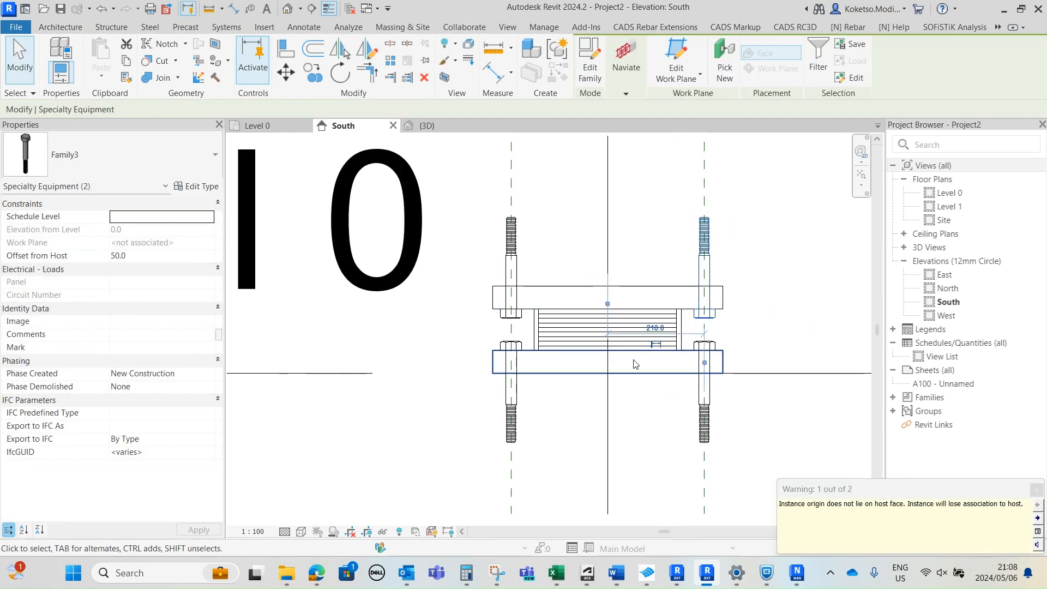
# Step: Check in the 3D view which corners of the top plate have mirrored bolts
pyautogui.click(621, 385)
pyautogui.click(428, 128)
pyautogui.keyDown('shift'); pyautogui.moveTo(616, 381); pyautogui.dragTo(647, 390, button='middle'); pyautogui.keyUp('shift')
pyautogui.click(742, 233)
pyautogui.moveTo(743, 233); pyautogui.dragTo(658, 259, button='middle')
pyautogui.click(551, 198)
pyautogui.keyDown('shift'); pyautogui.moveTo(611, 369); pyautogui.dragTo(616, 329, button='middle'); pyautogui.keyUp('shift')
pyautogui.press('Escape')
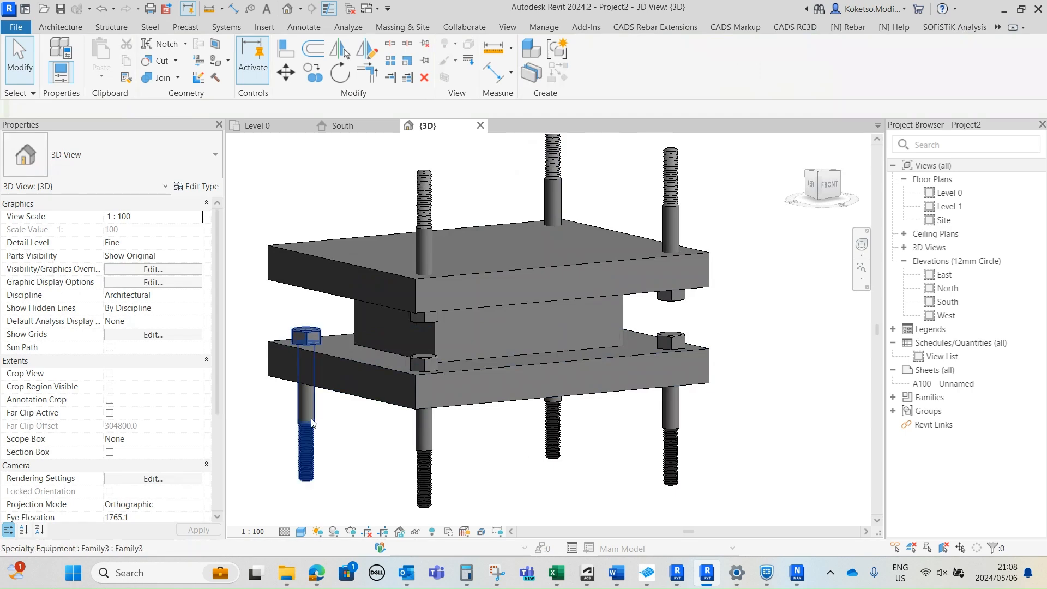
# Step: Select the rear left bottom bolt and mirror a copy about the pad's mid-height onto the top plate in the South elevation
pyautogui.click(306, 385)
pyautogui.click(343, 126)
pyautogui.scroll(4, 535, 330)
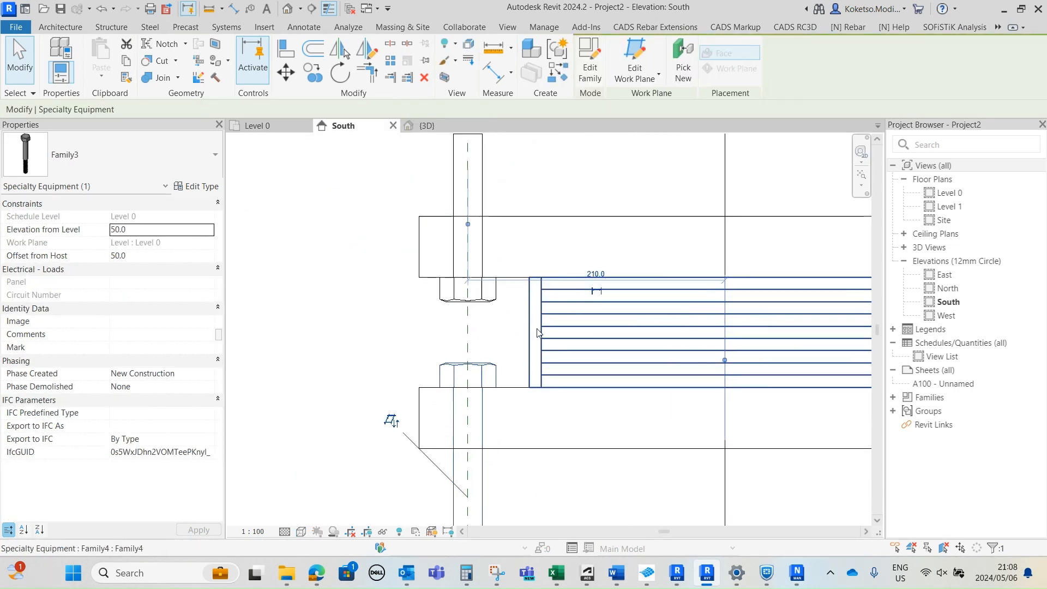
pyautogui.press('d')
pyautogui.press('m')
pyautogui.click(529, 331)
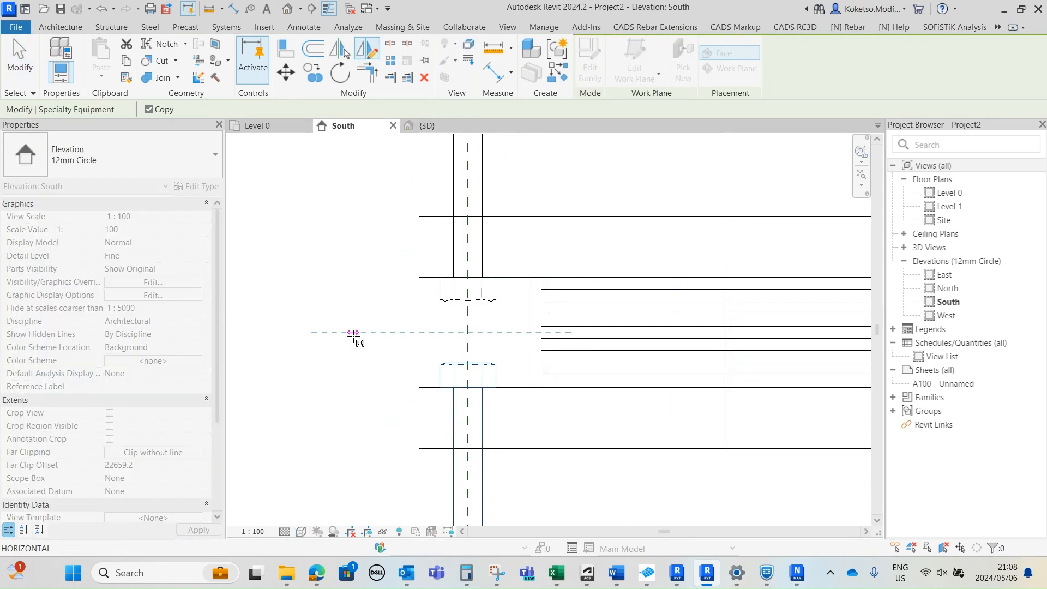
pyautogui.click(353, 333)
pyautogui.scroll(-3, 412, 349)
pyautogui.press('Escape')
# Step: Inspect the plates, pad and all mirrored bolts of the assembly from several angles in the 3D view
pyautogui.click(435, 127)
pyautogui.keyDown('shift'); pyautogui.moveTo(444, 221); pyautogui.dragTo(482, 335, button='middle'); pyautogui.keyUp('shift')
pyautogui.scroll(-2, 482, 334)
pyautogui.keyDown('shift'); pyautogui.moveTo(573, 366); pyautogui.dragTo(519, 332, button='middle'); pyautogui.keyUp('shift')
pyautogui.scroll(1, 509, 288)
pyautogui.click(511, 292)
pyautogui.click(550, 409)
pyautogui.moveTo(551, 412); pyautogui.dragTo(607, 413, button='middle')
pyautogui.keyDown('shift'); pyautogui.moveTo(611, 458); pyautogui.dragTo(482, 348, button='middle'); pyautogui.keyUp('shift')
pyautogui.click(467, 341)
pyautogui.keyDown('shift'); pyautogui.moveTo(533, 405); pyautogui.dragTo(485, 394, button='middle'); pyautogui.keyUp('shift')
pyautogui.click(485, 393)
pyautogui.scroll(2, 486, 388)
pyautogui.keyDown('shift'); pyautogui.moveTo(531, 439); pyautogui.dragTo(561, 473, button='middle'); pyautogui.keyUp('shift')
pyautogui.scroll(-1, 559, 471)
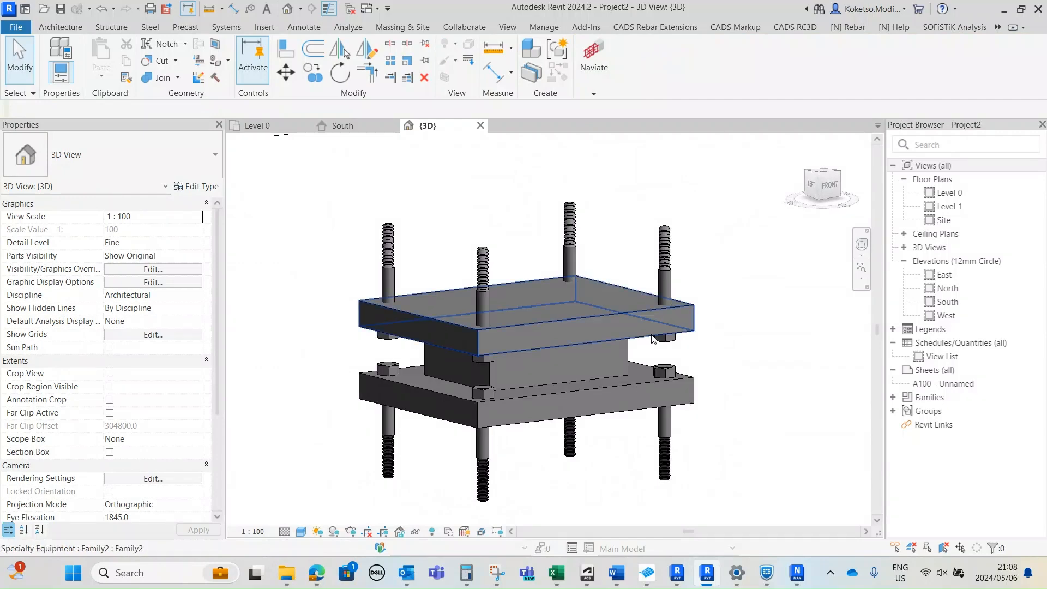
pyautogui.moveTo(638, 354)
pyautogui.keyDown('shift'); pyautogui.mouseDown(button='middle')
pyautogui.moveTo(620, 360)
pyautogui.moveTo(643, 371)
pyautogui.mouseUp(button='middle'); pyautogui.keyUp('shift')
pyautogui.click(633, 358)
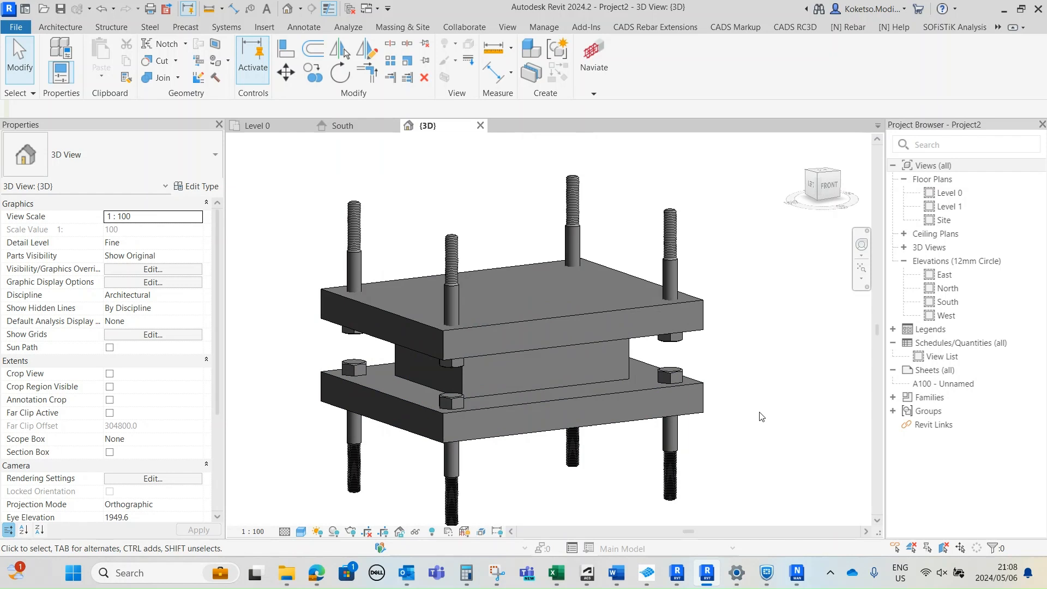
pyautogui.keyDown('shift'); pyautogui.moveTo(737, 421); pyautogui.dragTo(740, 418, button='middle'); pyautogui.keyUp('shift')
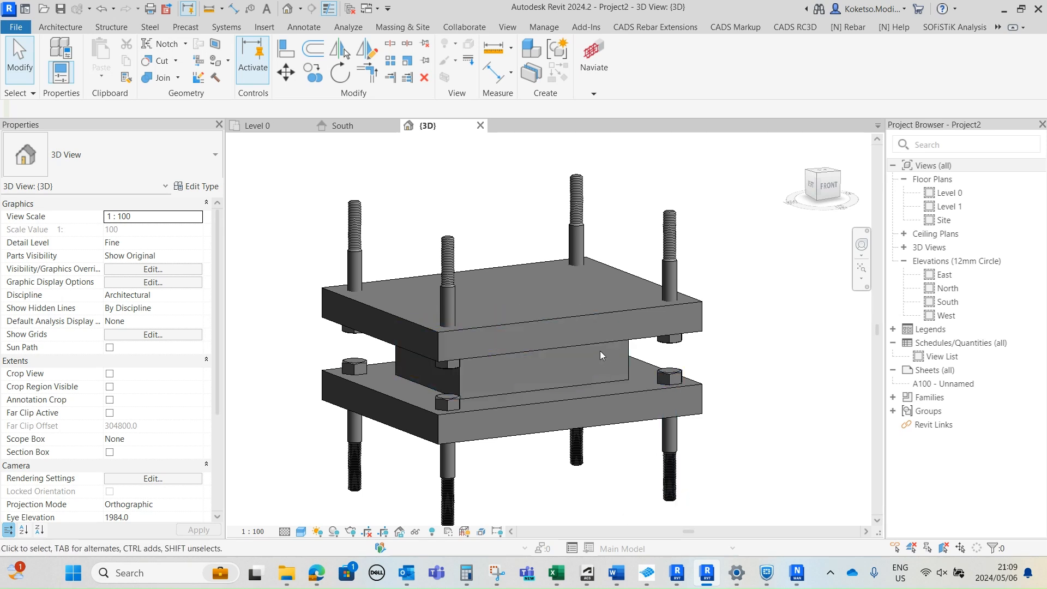
pyautogui.scroll(-2, 603, 354)
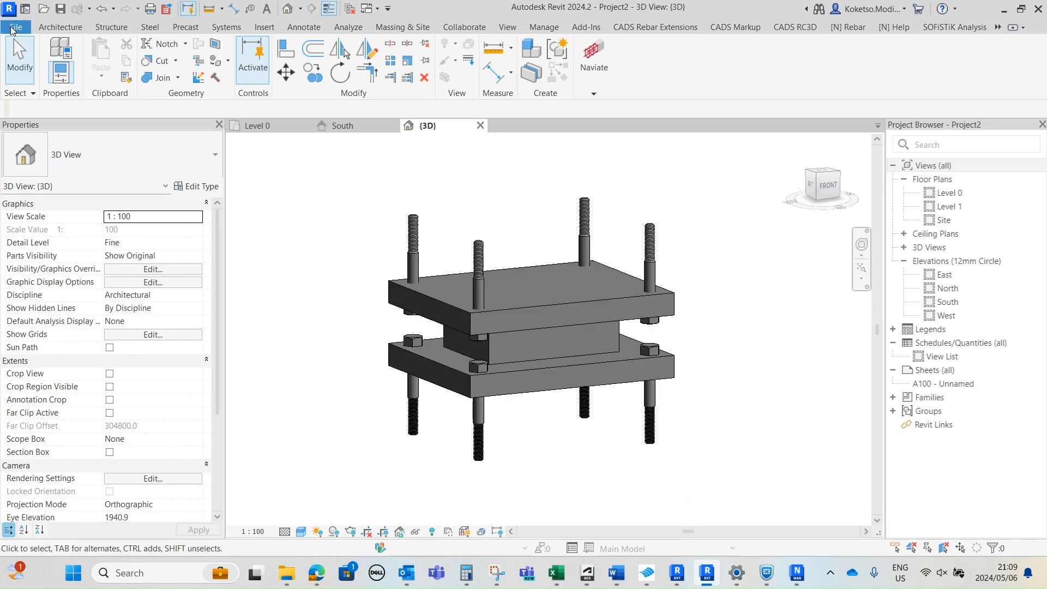
# Step: Start an IFC export of the model and set the output file to Project2 in the Documents folder
pyautogui.click(12, 29)
pyautogui.moveTo(56, 249)
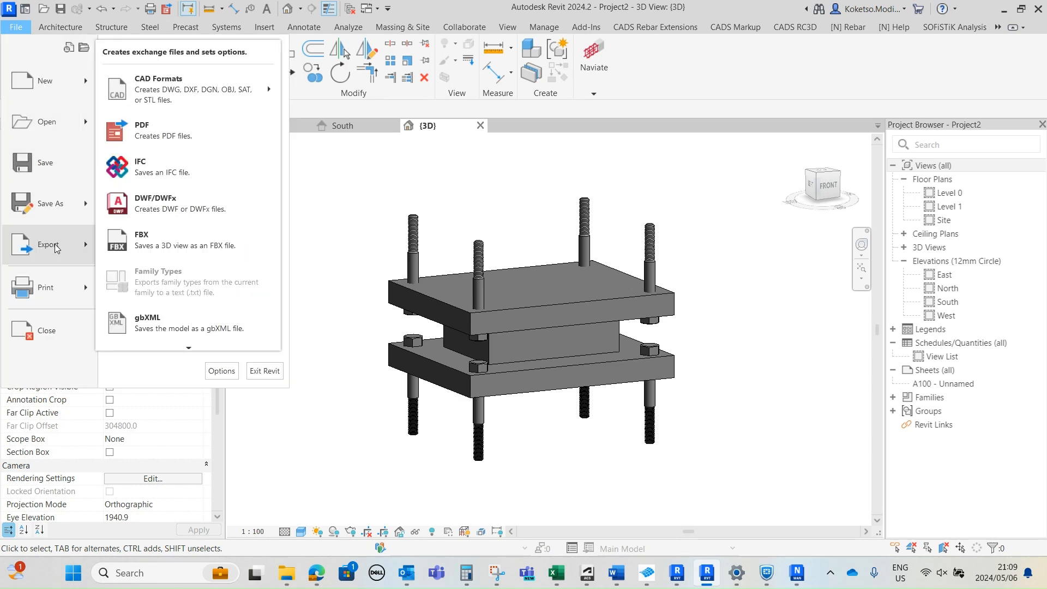
pyautogui.click(185, 175)
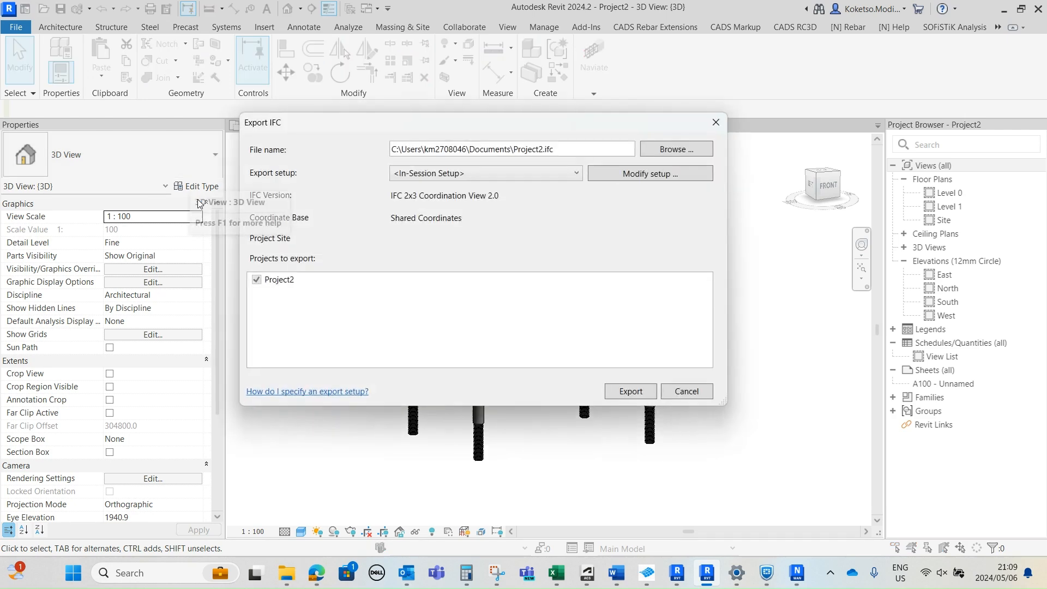
pyautogui.click(683, 153)
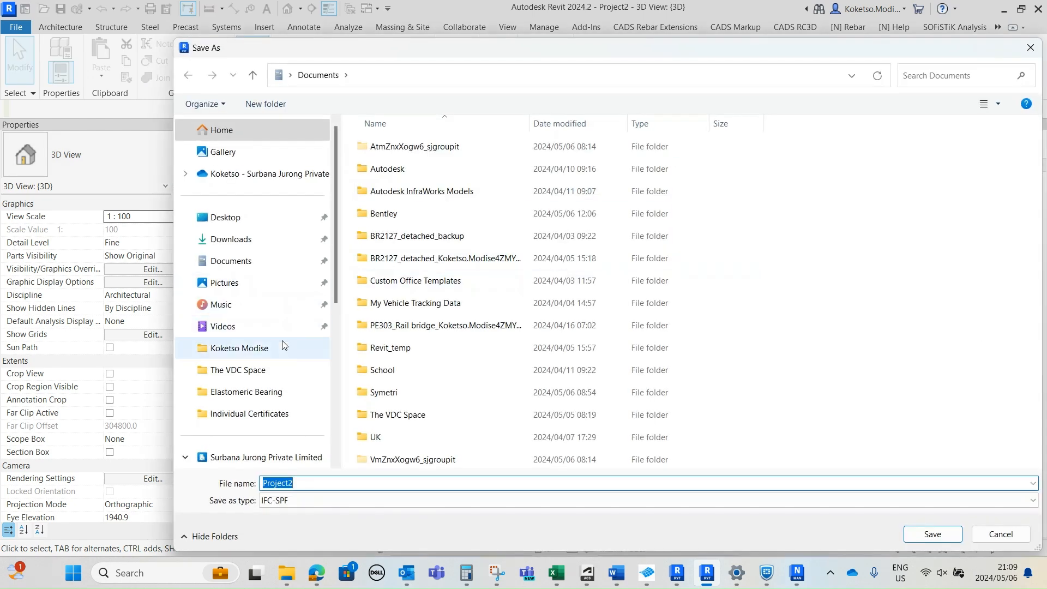
pyautogui.click(231, 261)
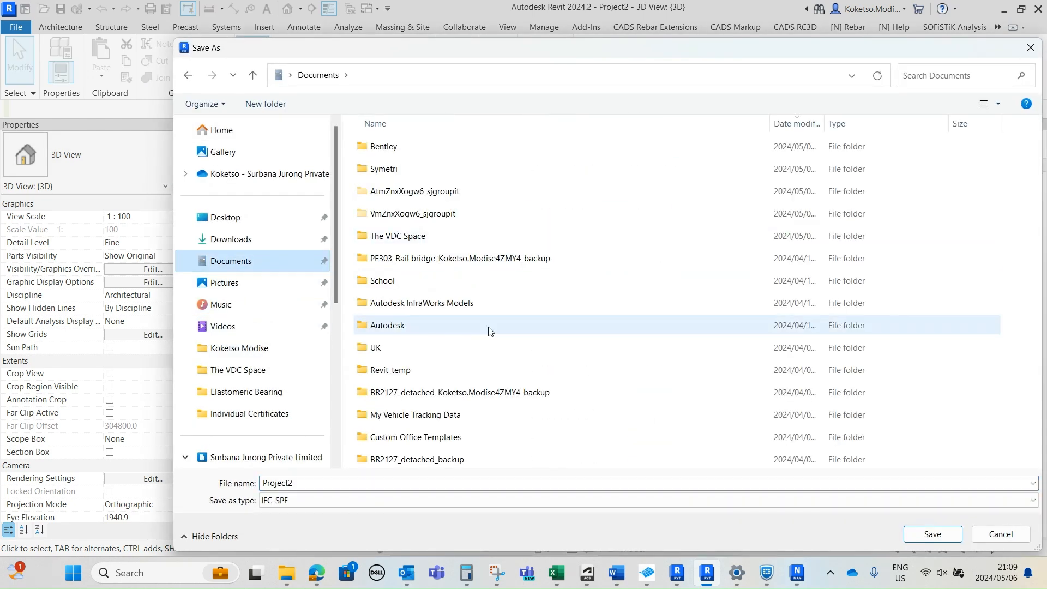
pyautogui.click(932, 534)
# Step: Set the export setup to IFC 2x3 Coordination View 2.0 and export only the elements visible in the view
pyautogui.click(629, 179)
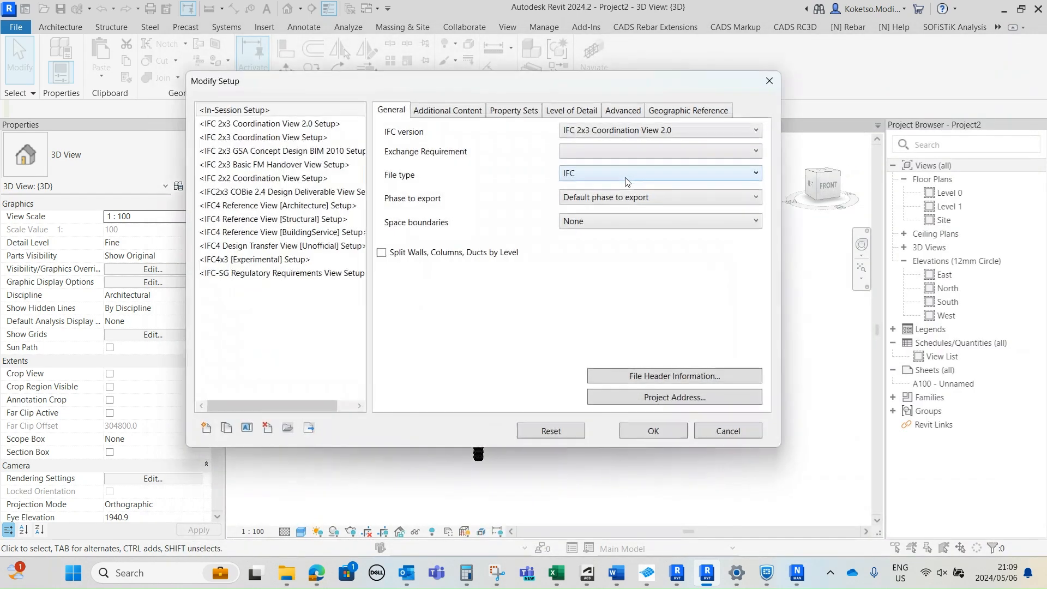
pyautogui.click(622, 131)
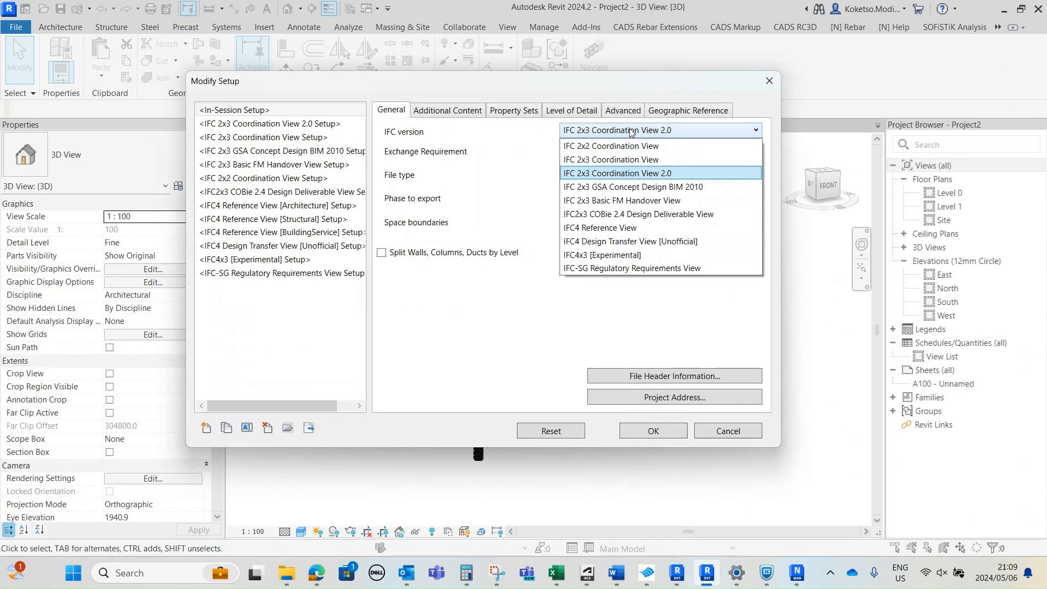
pyautogui.click(597, 174)
pyautogui.click(448, 110)
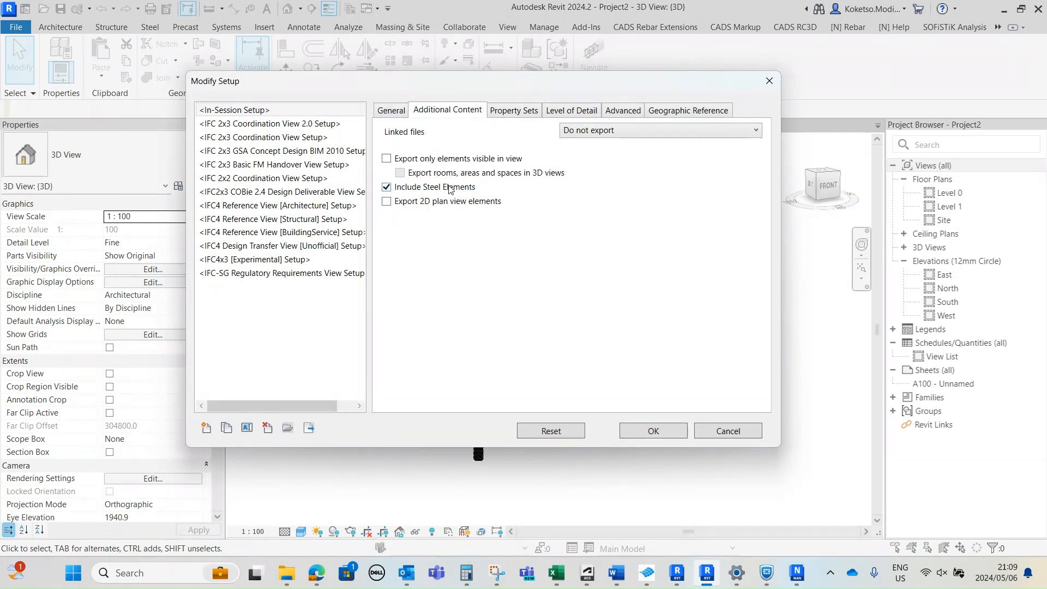
pyautogui.click(386, 158)
# Step: Review the linked files, property sets, level of detail, advanced and geographic reference settings of the IFC export setup
pyautogui.click(610, 127)
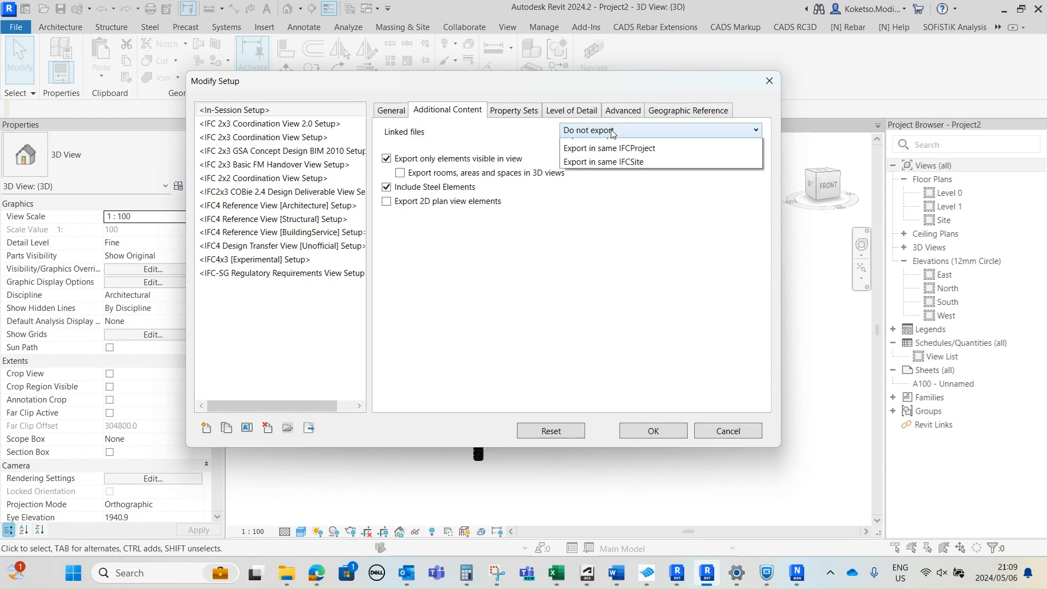
pyautogui.click(615, 127)
pyautogui.click(532, 110)
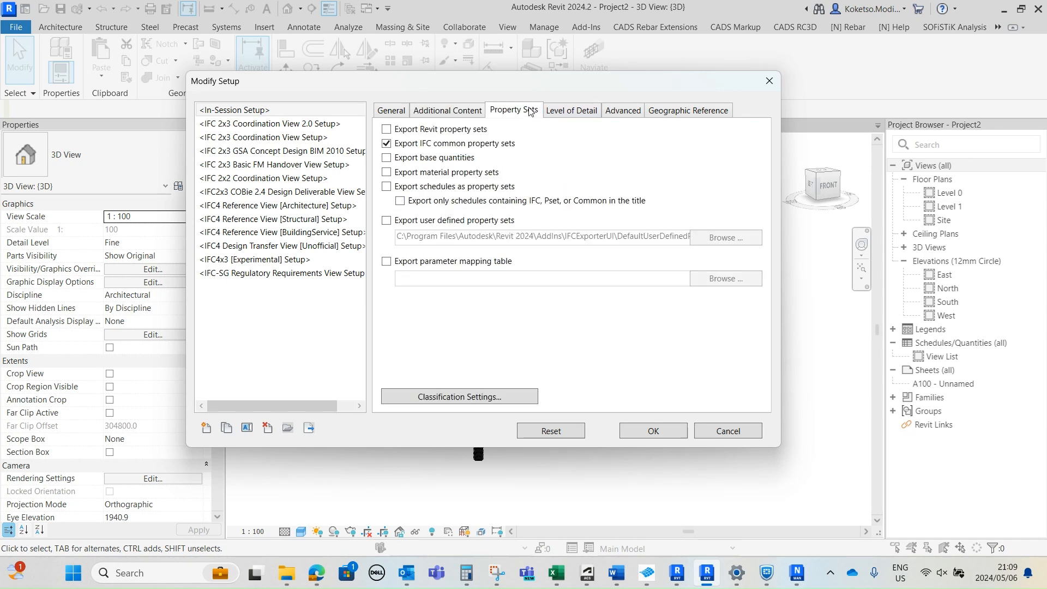
pyautogui.click(559, 114)
pyautogui.click(637, 116)
pyautogui.click(695, 113)
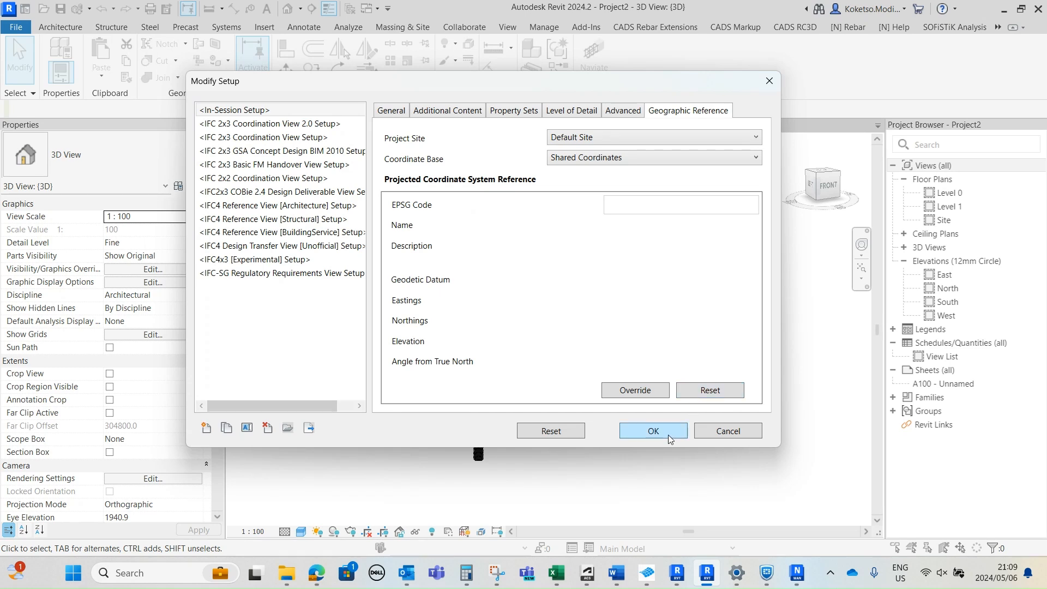
# Step: Accept the modified IFC setup, export Project2 as an IFC file, and switch to Navisworks Manage
pyautogui.click(654, 431)
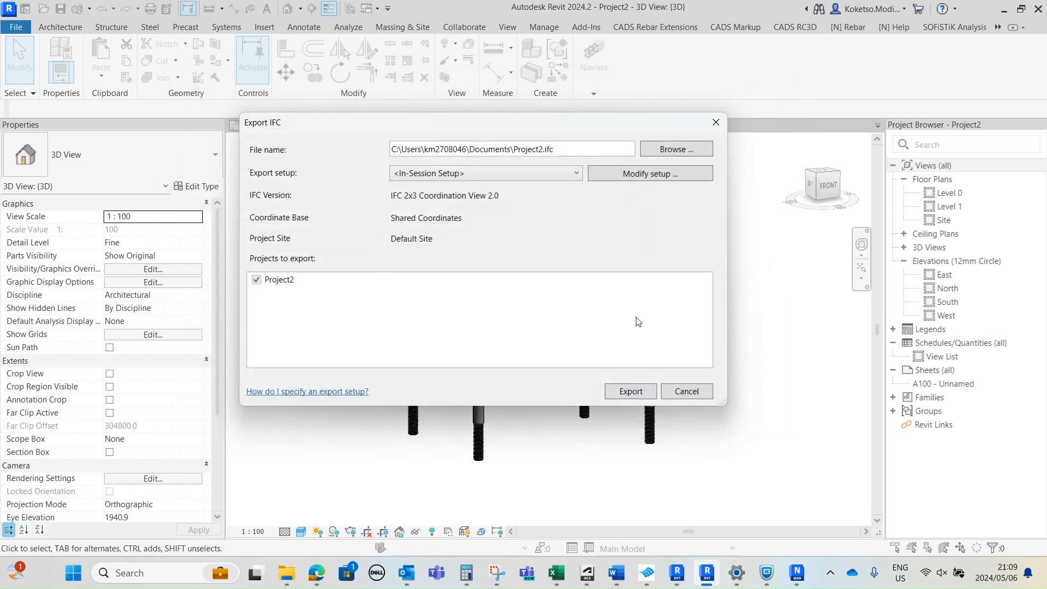
pyautogui.click(620, 390)
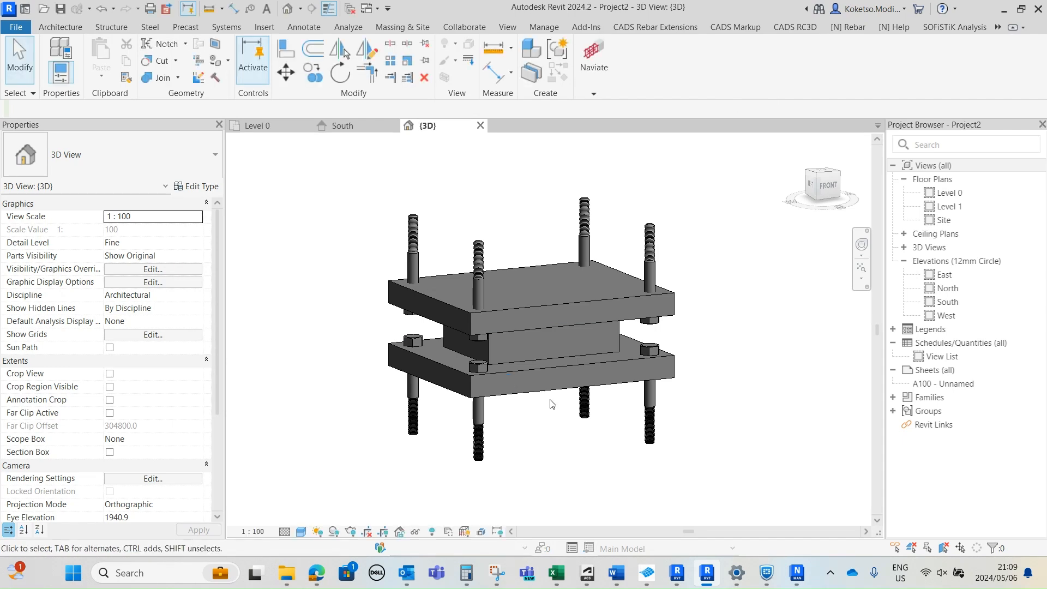
pyautogui.click(797, 573)
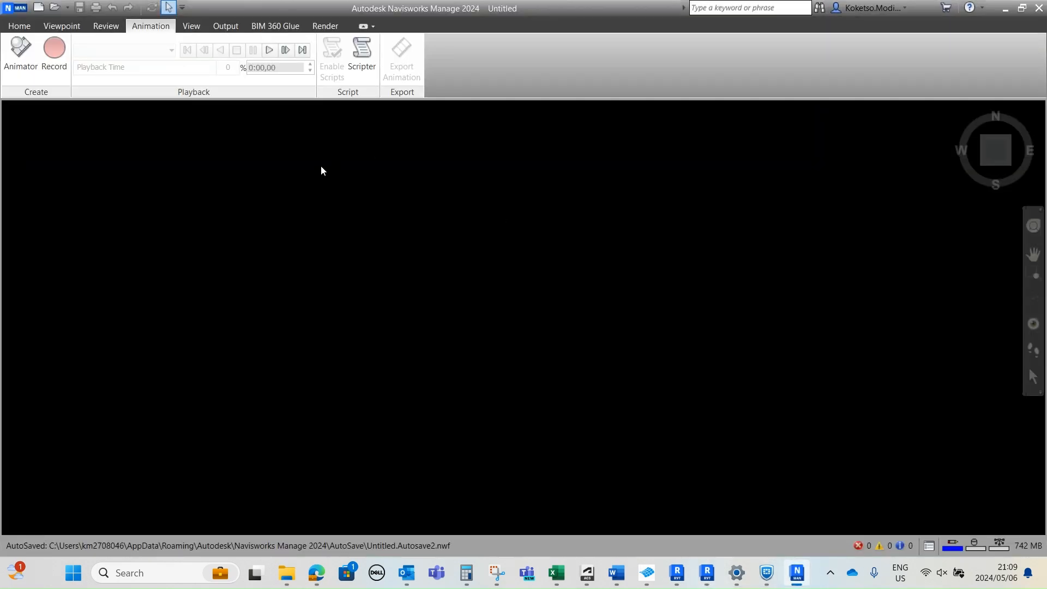
pyautogui.click(13, 27)
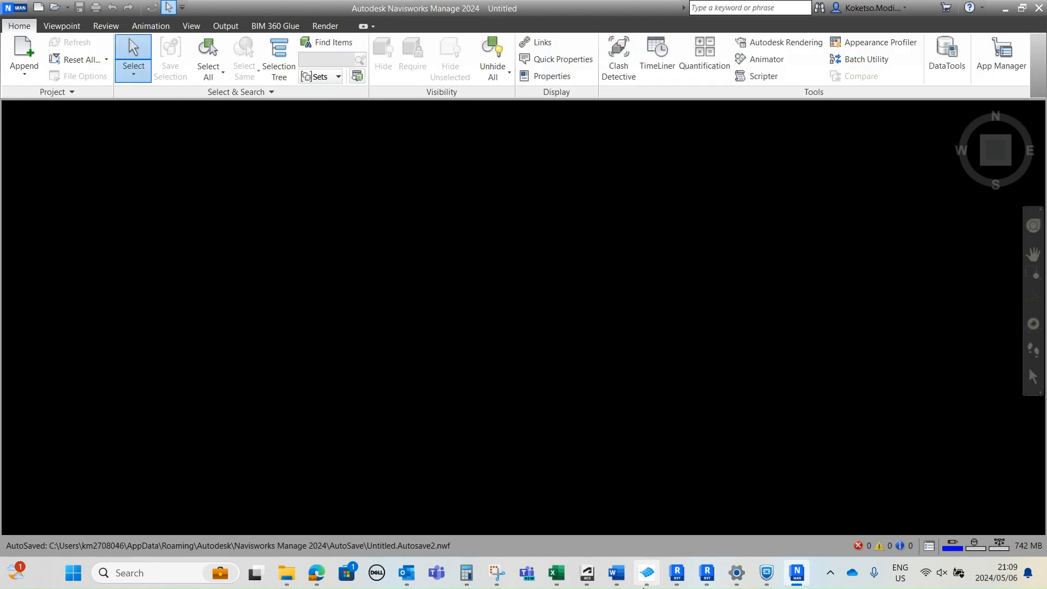
pyautogui.click(711, 579)
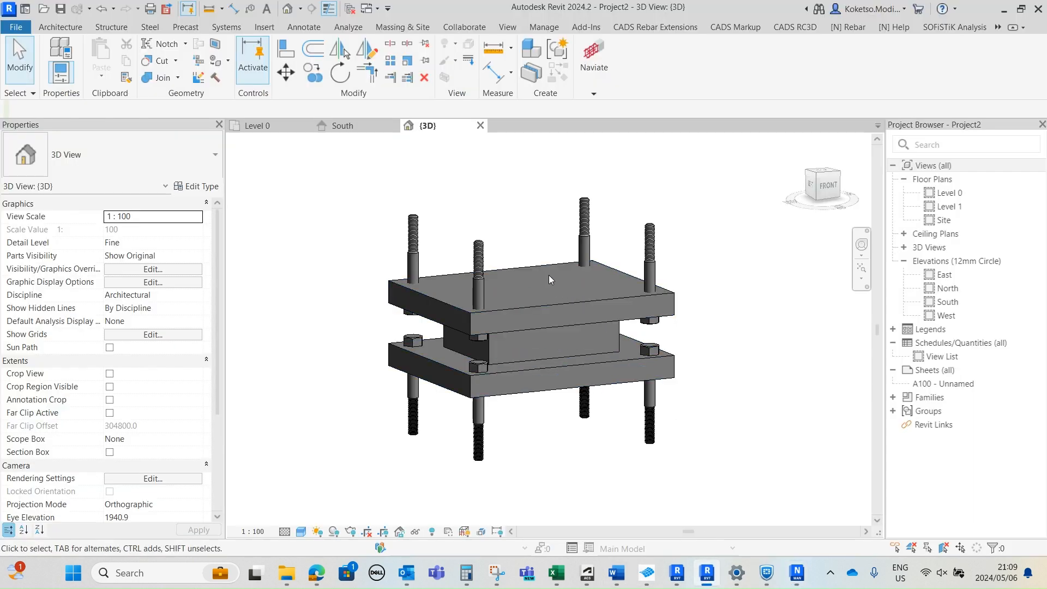
pyautogui.click(24, 30)
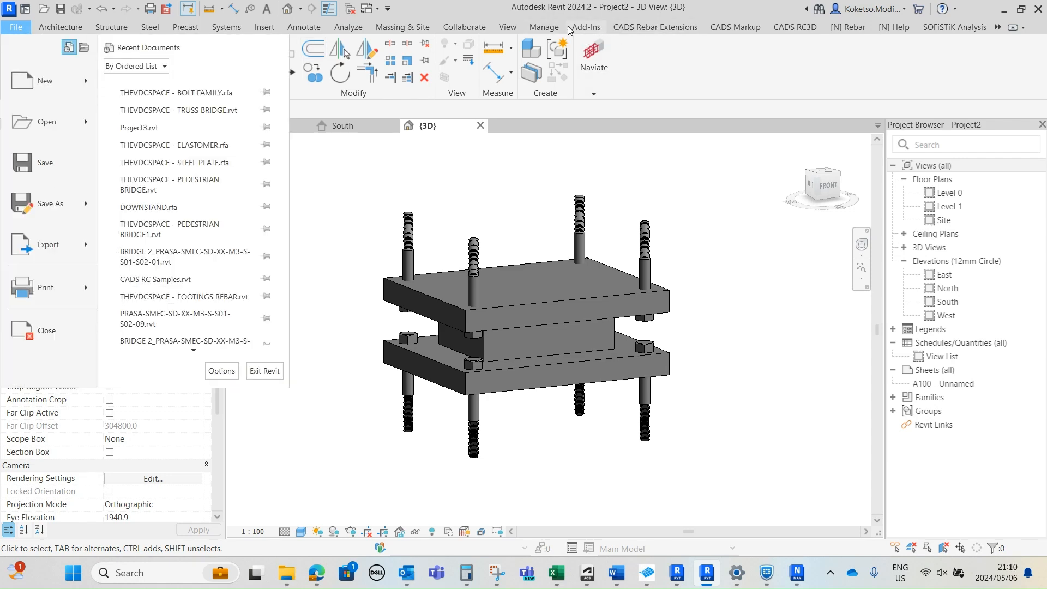
pyautogui.click(582, 28)
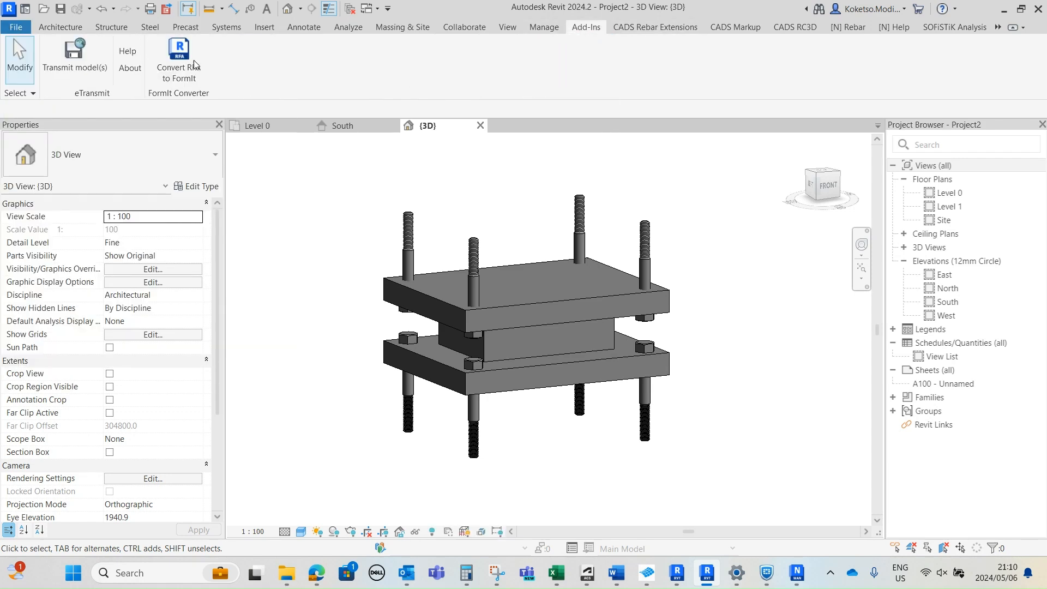
pyautogui.click(58, 23)
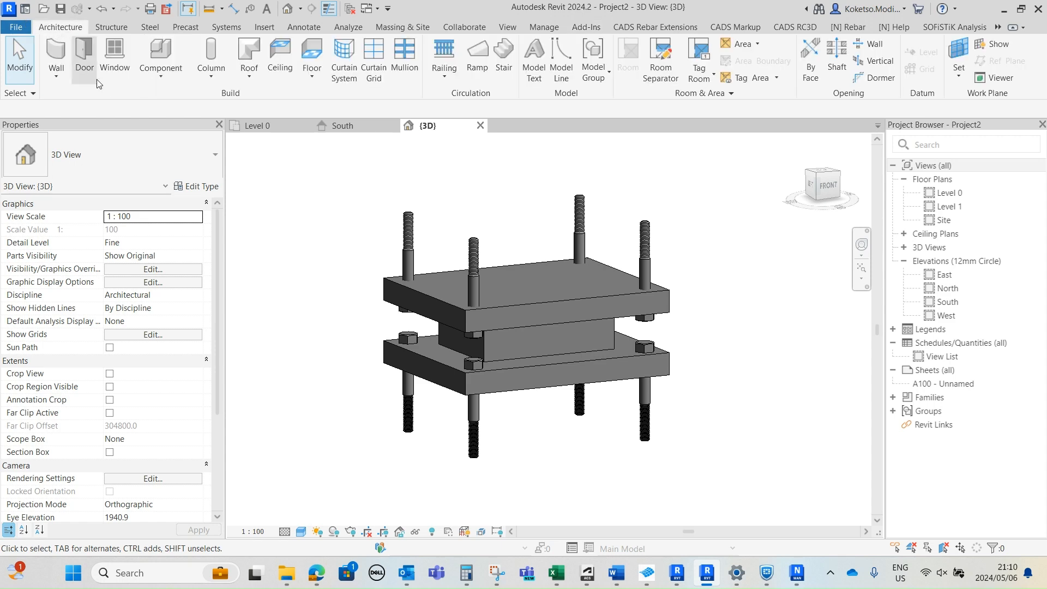
pyautogui.click(798, 573)
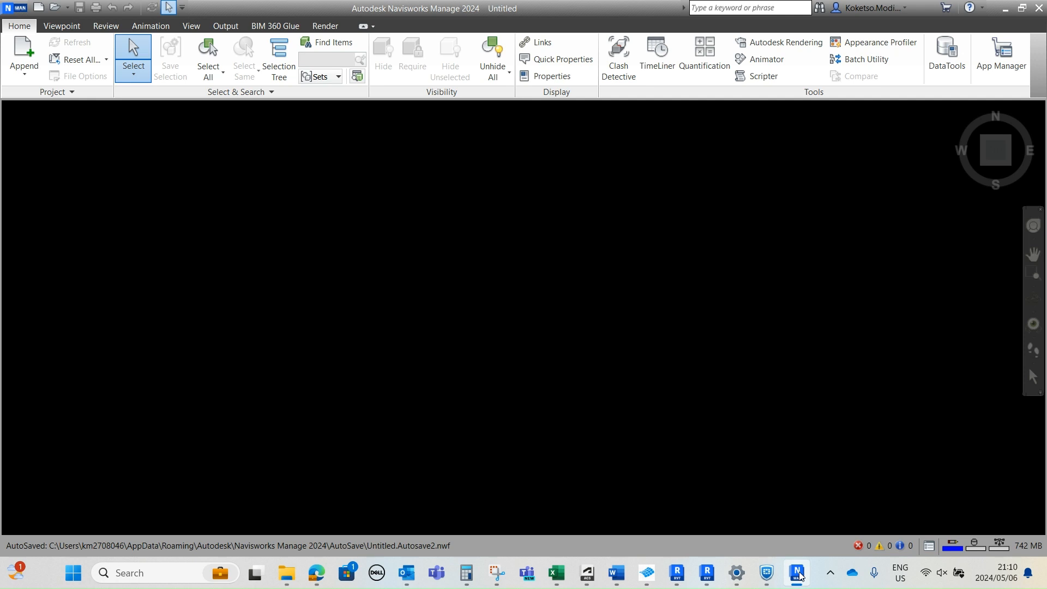
# Step: Try to append the Project2 file from the Documents folder with IFC (*.ifc) as the file type
pyautogui.click(27, 54)
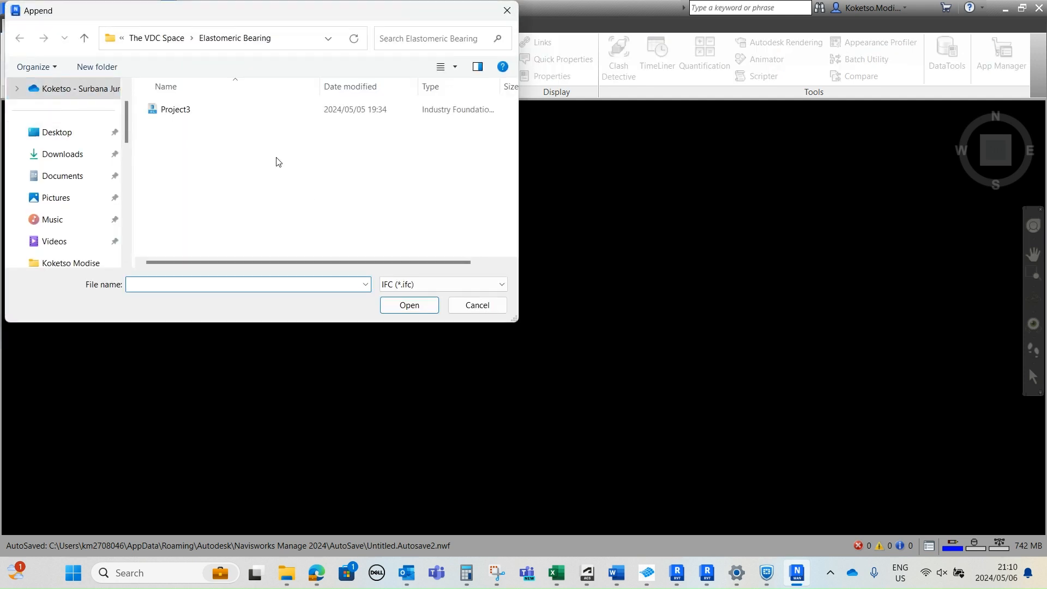
pyautogui.click(64, 177)
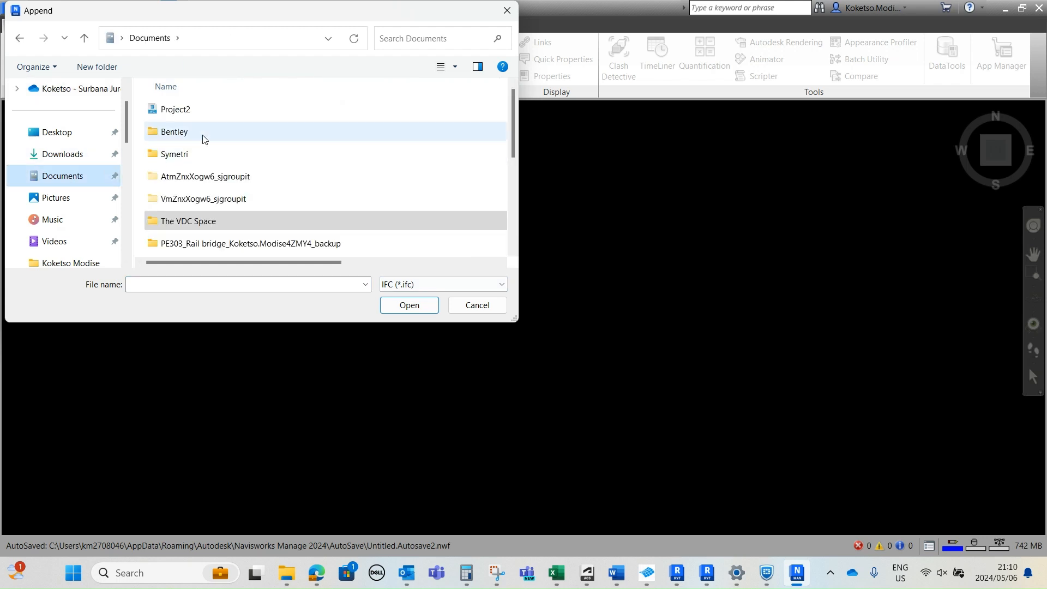
pyautogui.click(180, 111)
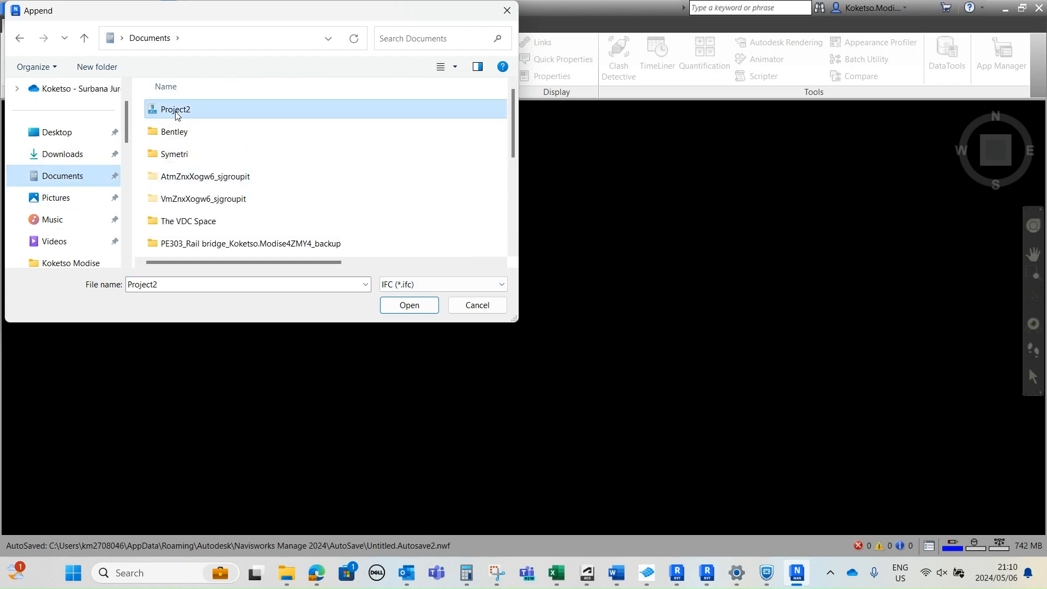
pyautogui.click(408, 285)
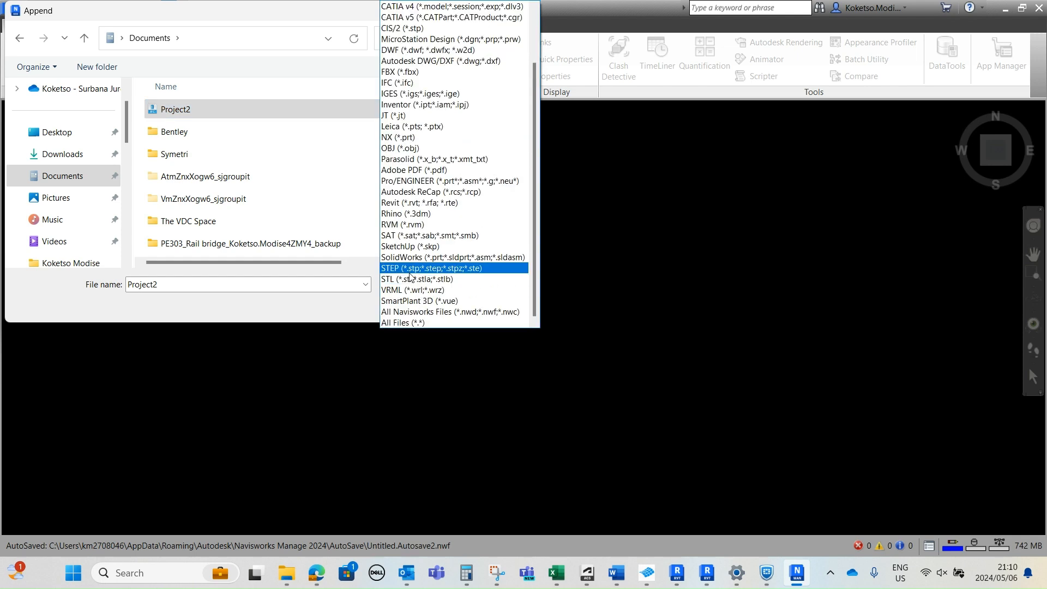
pyautogui.scroll(2, 425, 94)
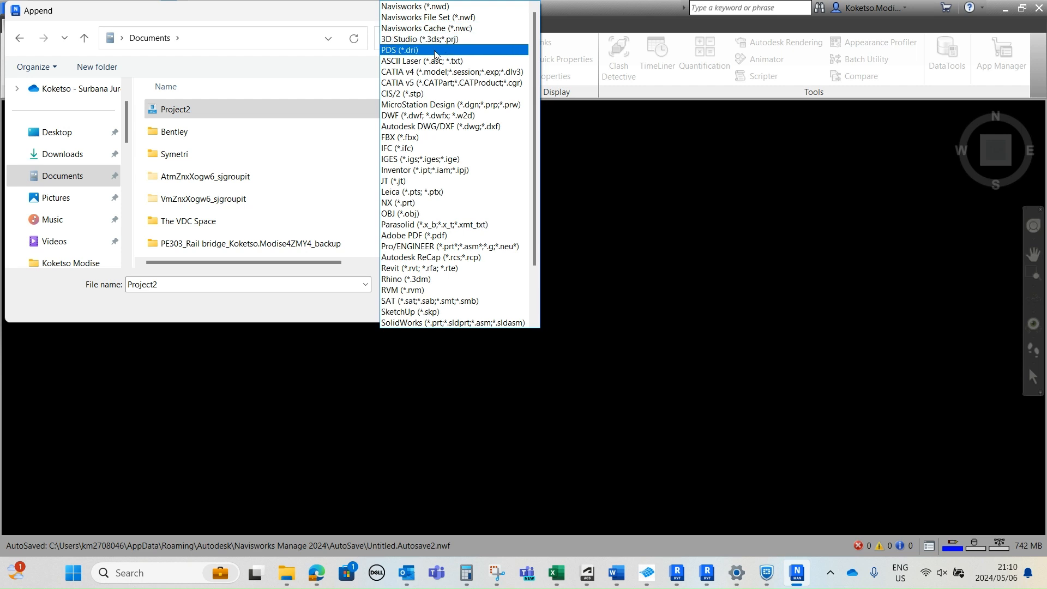
pyautogui.scroll(-2, 434, 87)
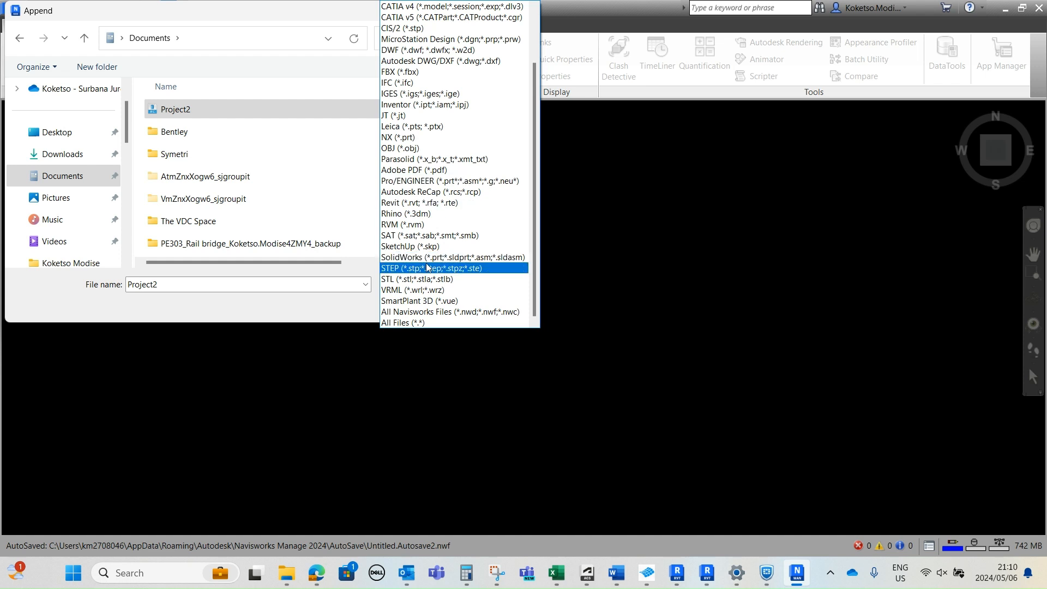
pyautogui.scroll(1, 435, 256)
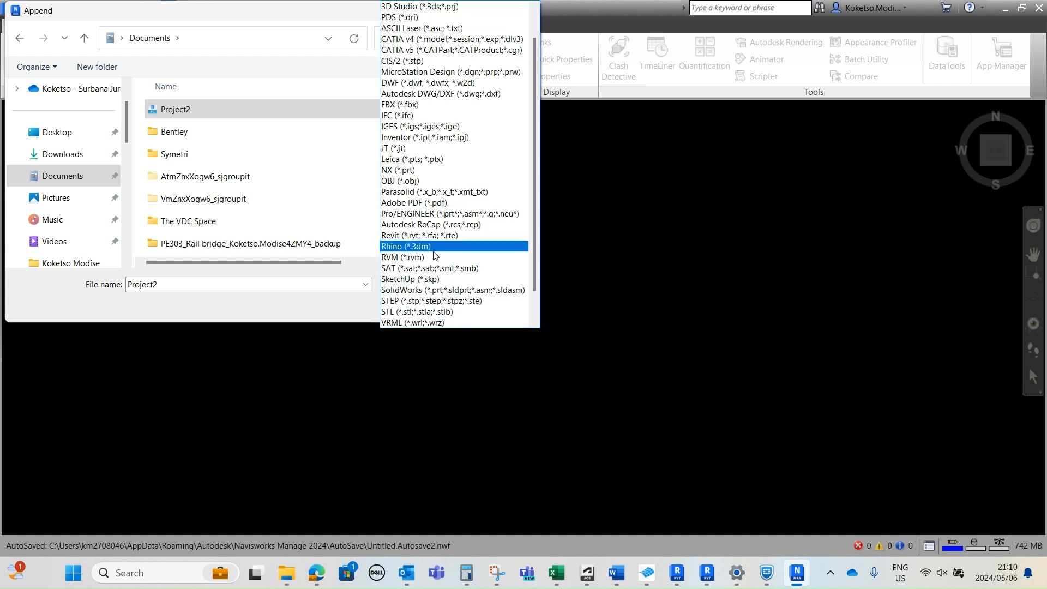
pyautogui.scroll(1, 435, 256)
pyautogui.click(401, 149)
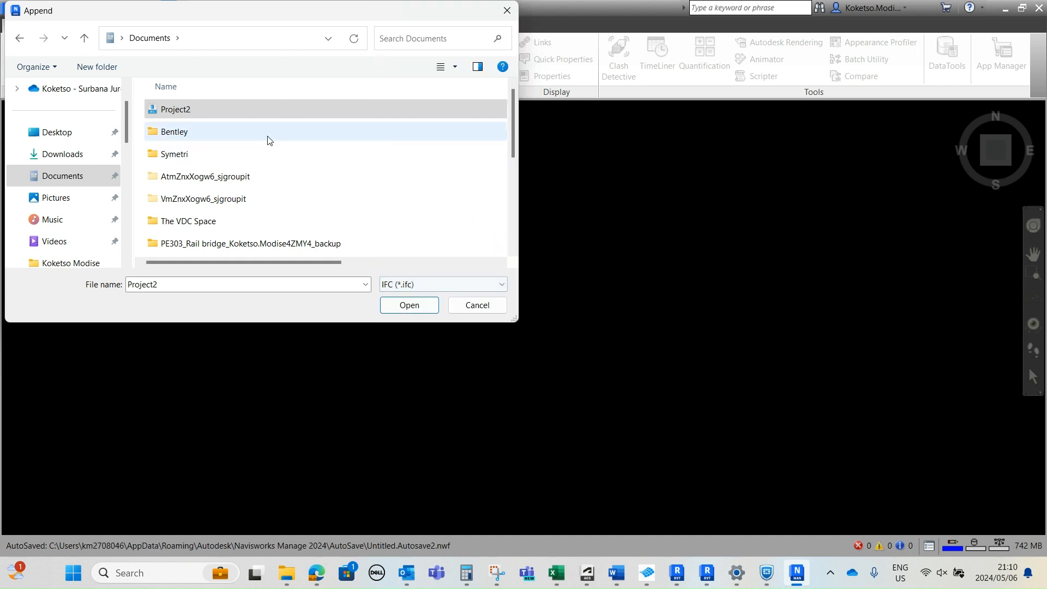
pyautogui.click(409, 304)
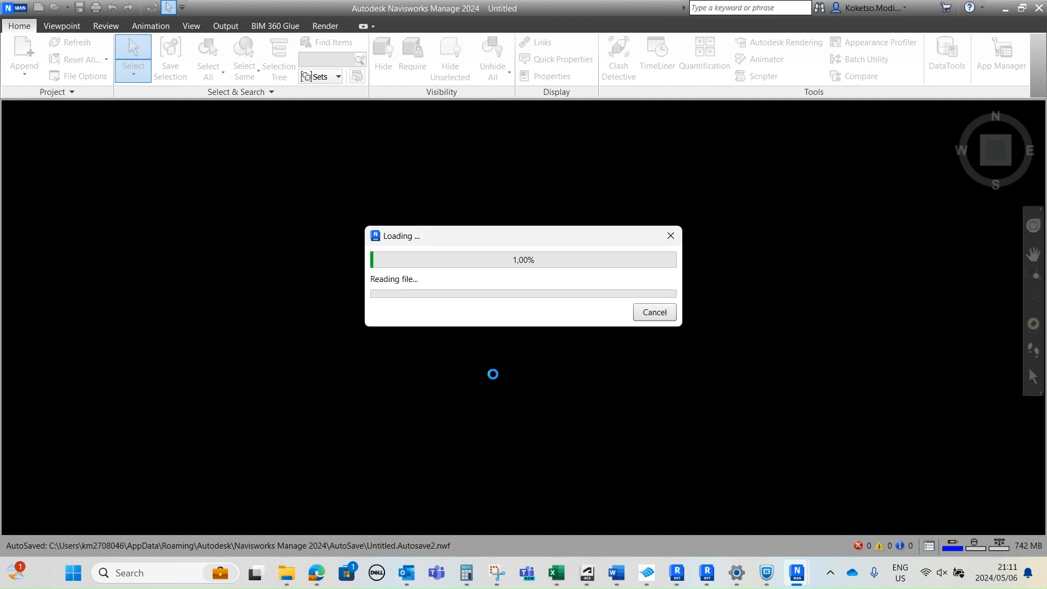
pyautogui.click(652, 315)
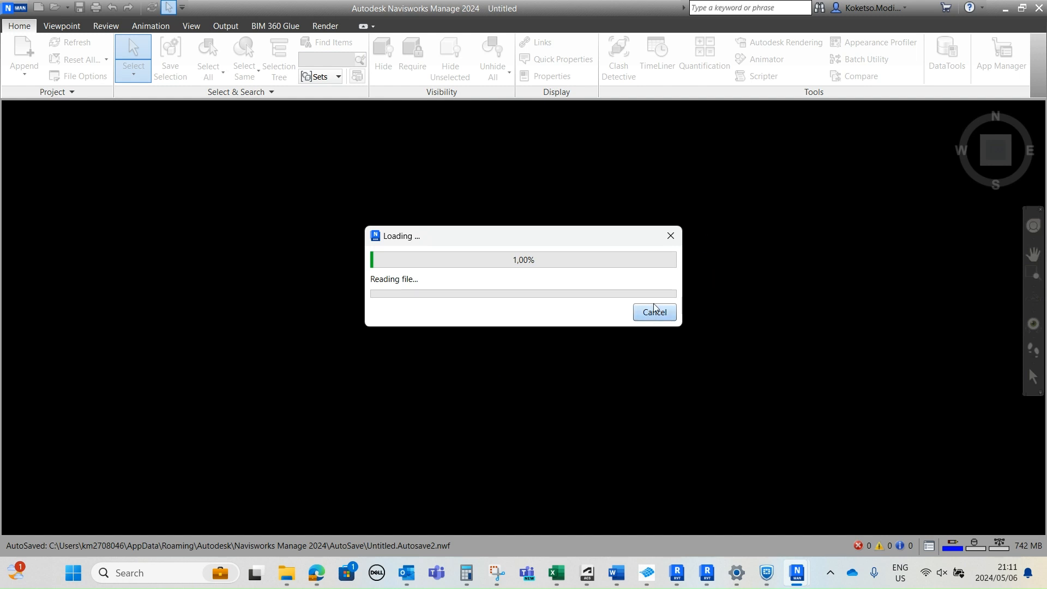
pyautogui.click(596, 345)
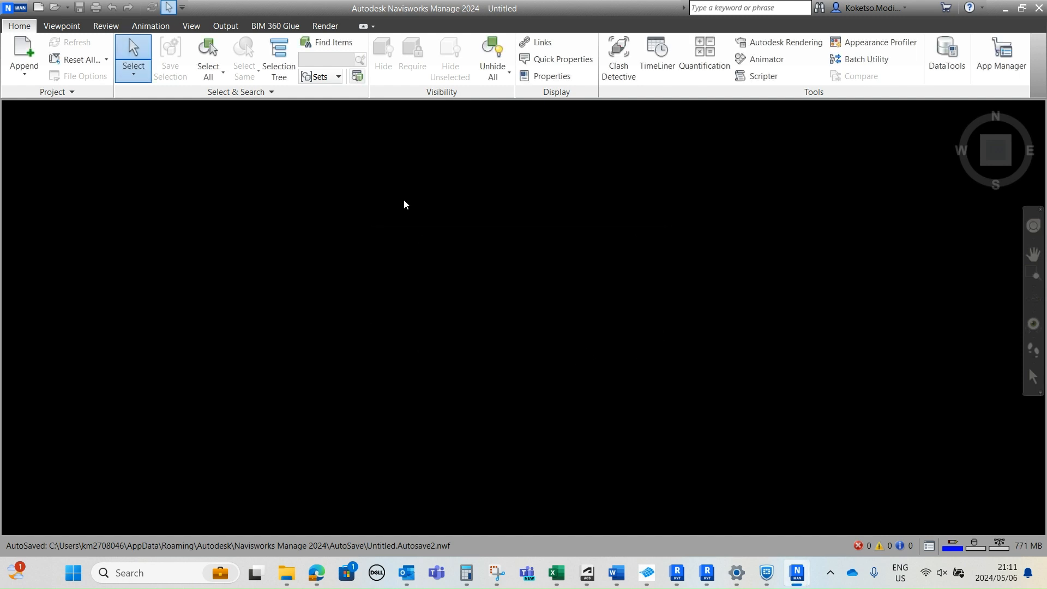
# Step: Append the Project2 IFC file from the Documents folder to the empty scene
pyautogui.click(4, 50)
pyautogui.click(163, 110)
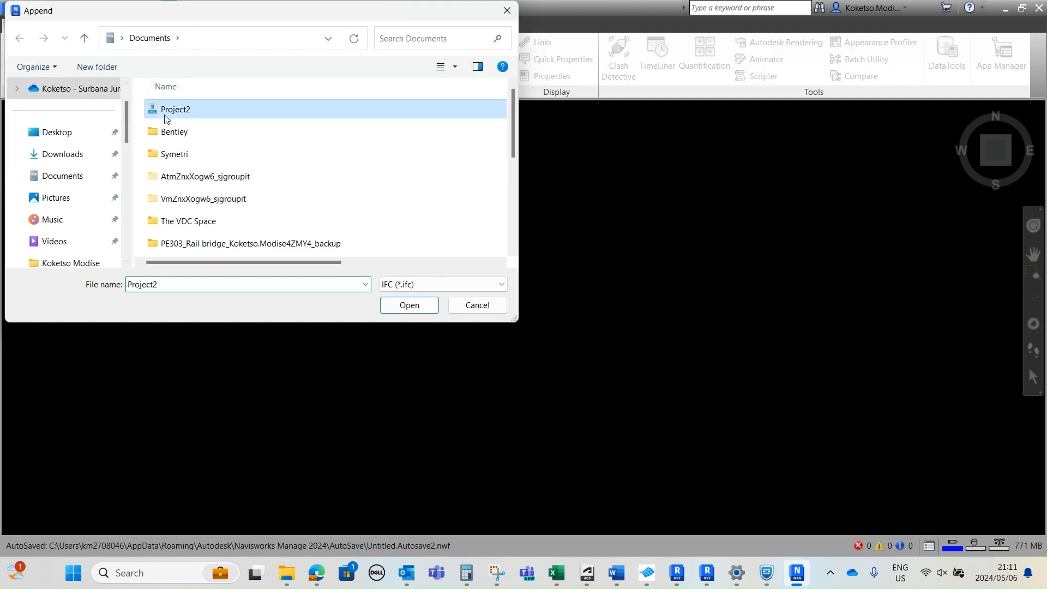
pyautogui.click(425, 308)
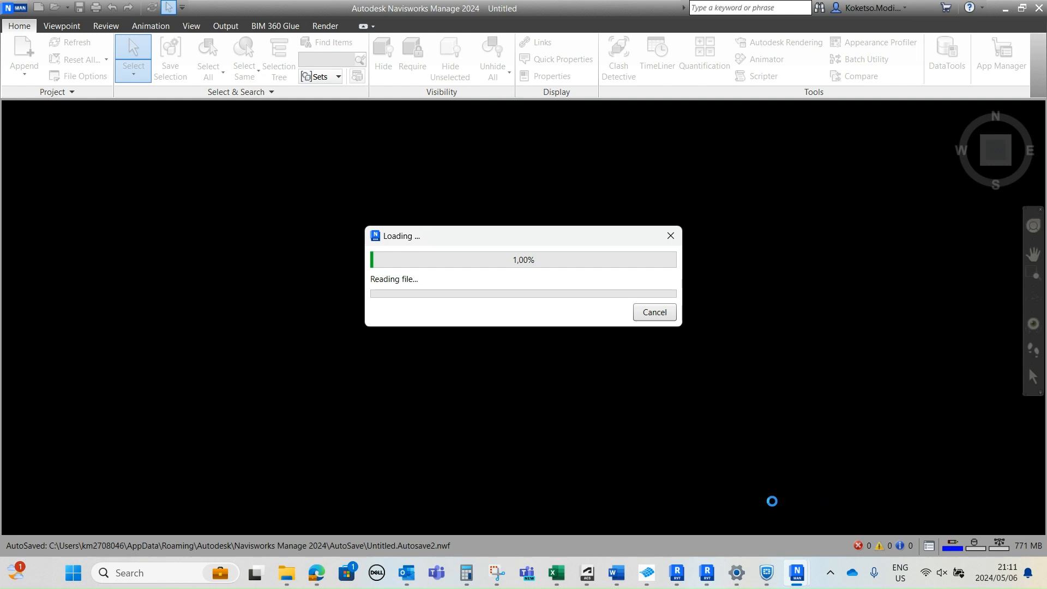
# Step: Switch to Revit and close the 3D, South and Level 0 views of Project2, saving the project's changes
pyautogui.click(715, 581)
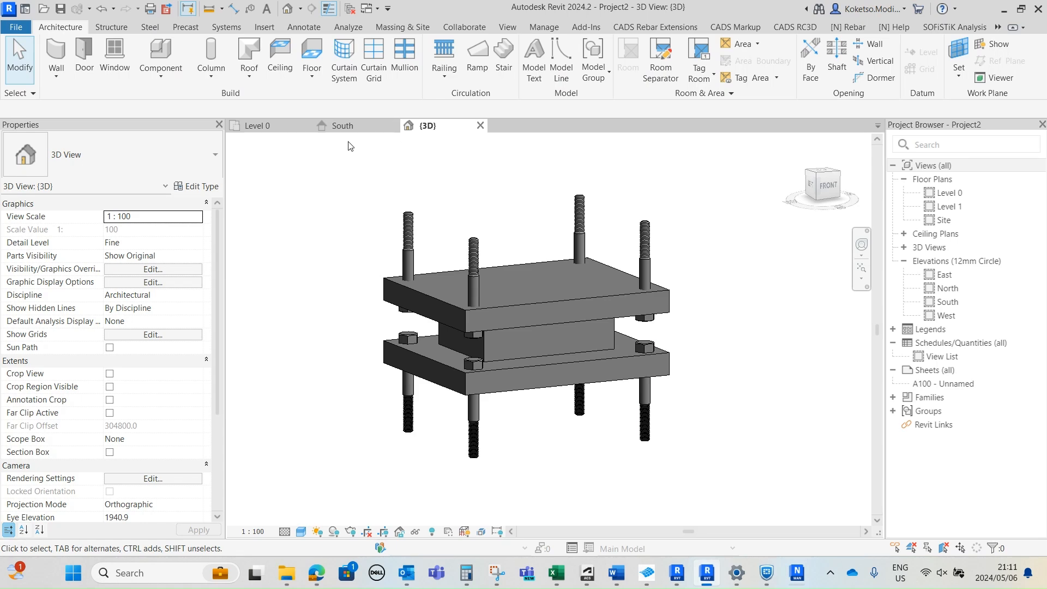
pyautogui.click(484, 126)
pyautogui.click(393, 126)
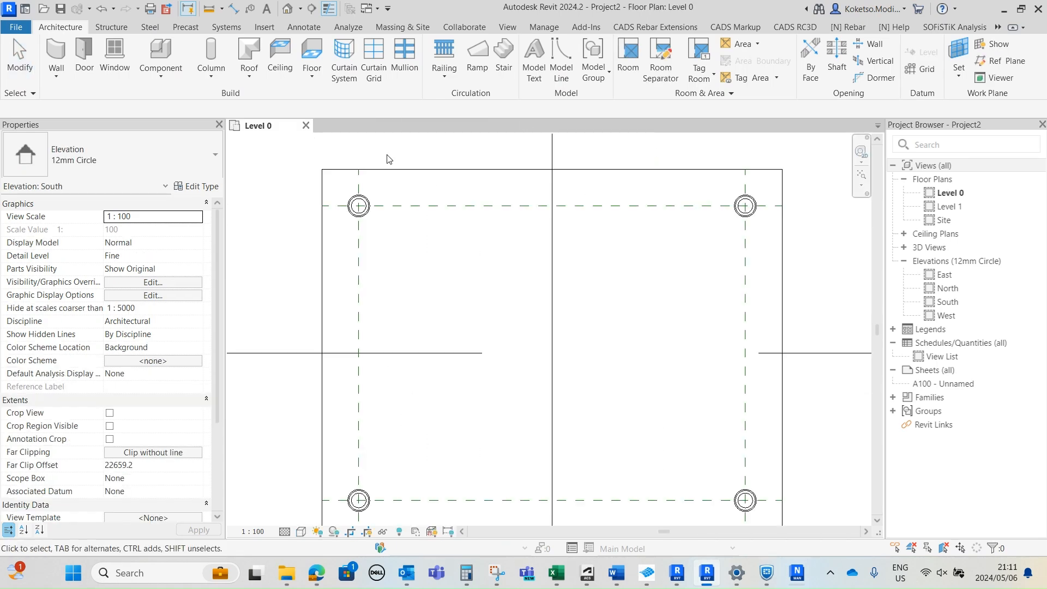
pyautogui.click(305, 126)
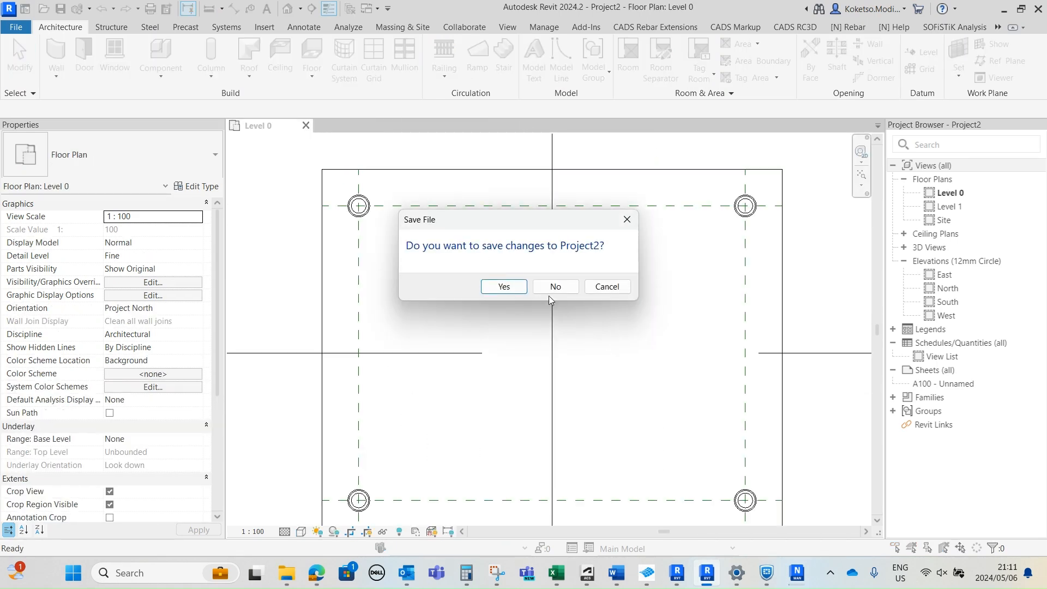
pyautogui.click(504, 286)
pyautogui.click(934, 496)
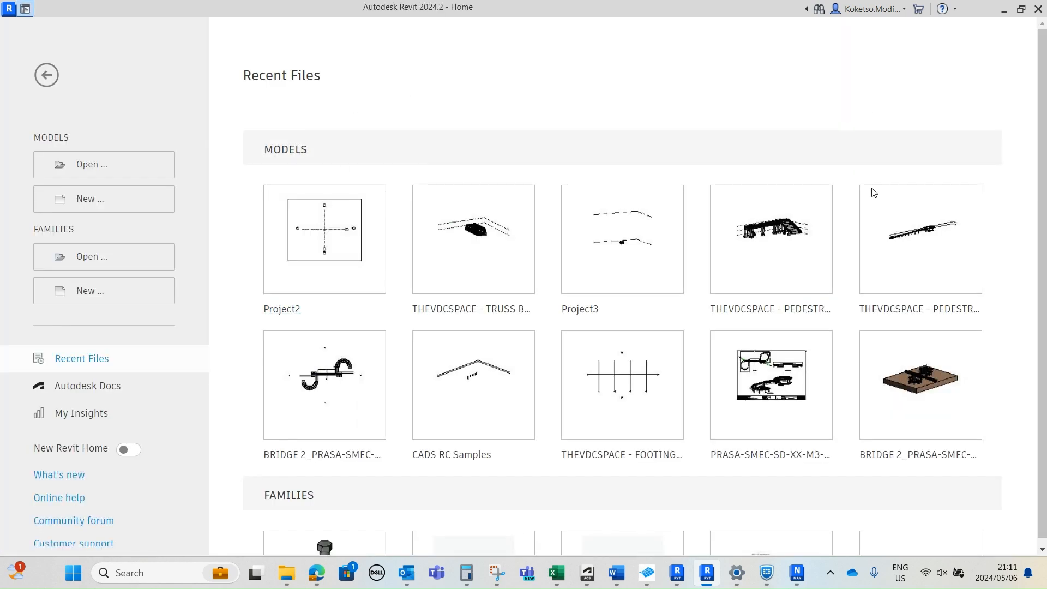
# Step: Return to Navisworks Manage and inspect the appended bearing assembly's plates, pad and bolts in an angled view
pyautogui.click(797, 573)
pyautogui.scroll(-4, 547, 244)
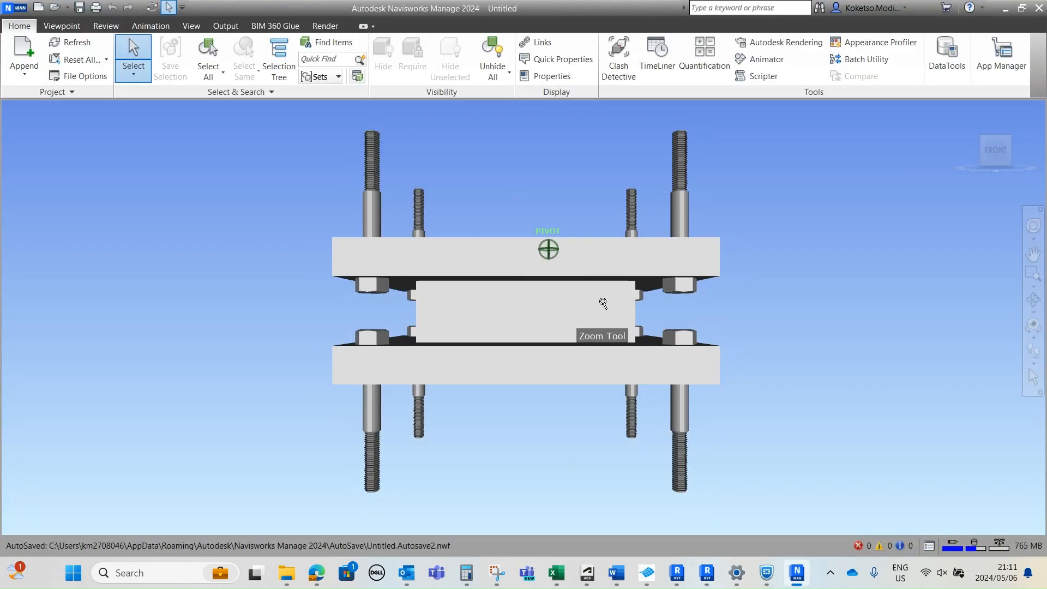
pyautogui.keyDown('shift'); pyautogui.moveTo(599, 272); pyautogui.dragTo(633, 313, button='middle'); pyautogui.keyUp('shift')
pyautogui.scroll(1, 640, 321)
pyautogui.moveTo(696, 343); pyautogui.dragTo(623, 317, button='middle')
pyautogui.scroll(-1, 586, 321)
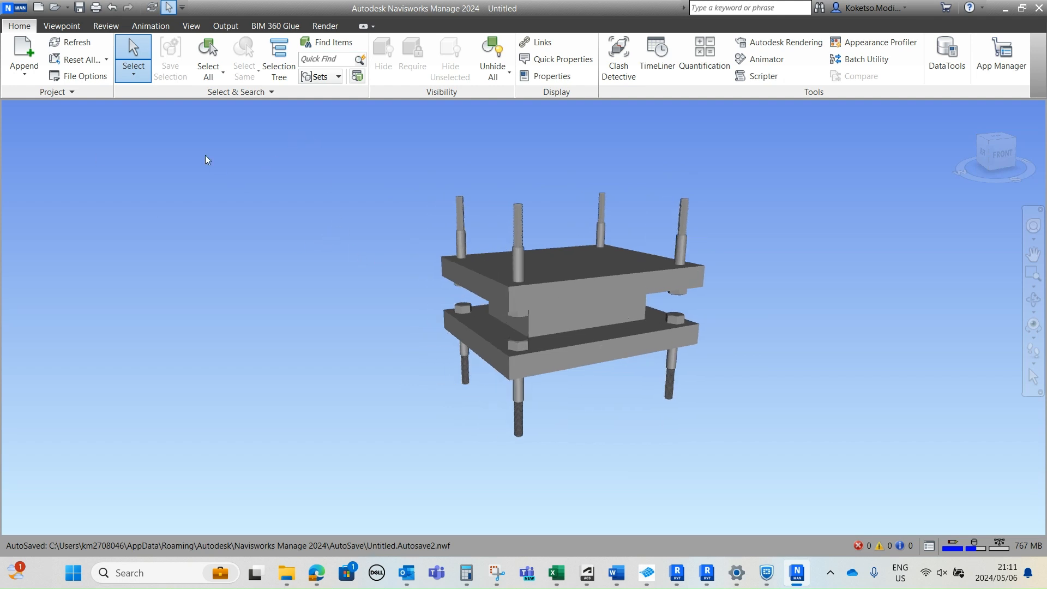
pyautogui.moveTo(565, 295); pyautogui.dragTo(522, 275, button='middle')
pyautogui.moveTo(523, 275)
pyautogui.keyDown('shift'); pyautogui.mouseDown(button='middle')
pyautogui.moveTo(530, 252)
pyautogui.moveTo(523, 272)
pyautogui.mouseUp(button='middle'); pyautogui.keyUp('shift')
# Step: Open the Animator for the appended bearing model
pyautogui.click(141, 26)
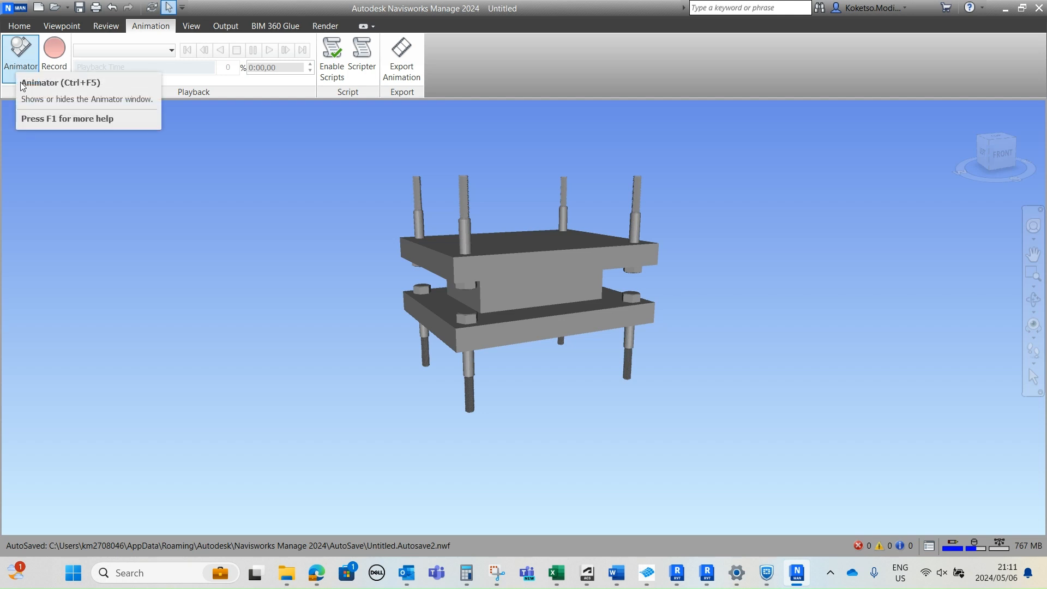
pyautogui.click(22, 55)
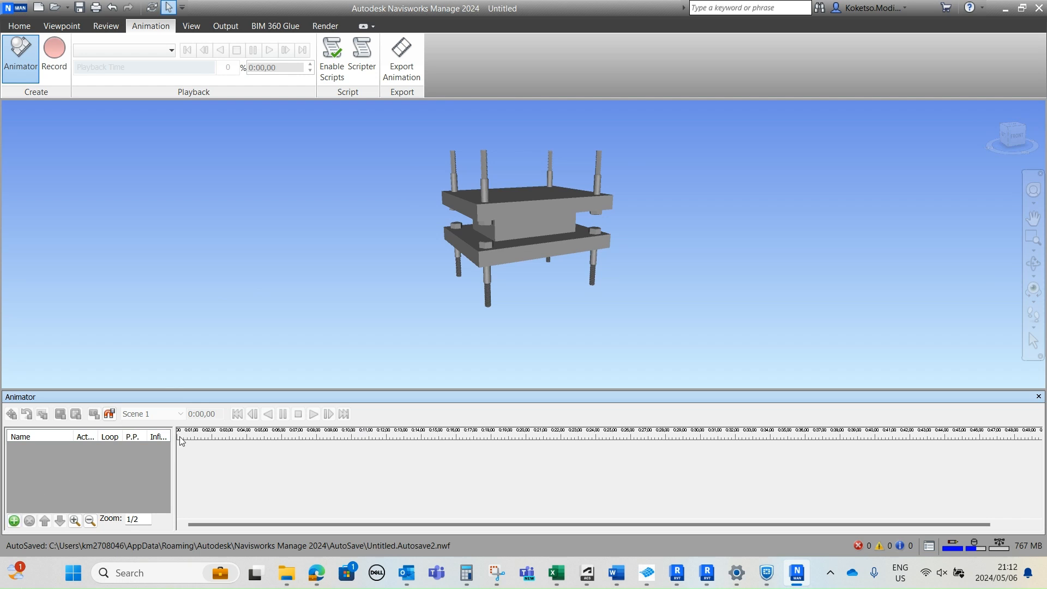
# Step: Examine the assembly's separate parts by selecting the pad, top plate, bottom plate and front lower bolt in turn
pyautogui.scroll(-3, 502, 289)
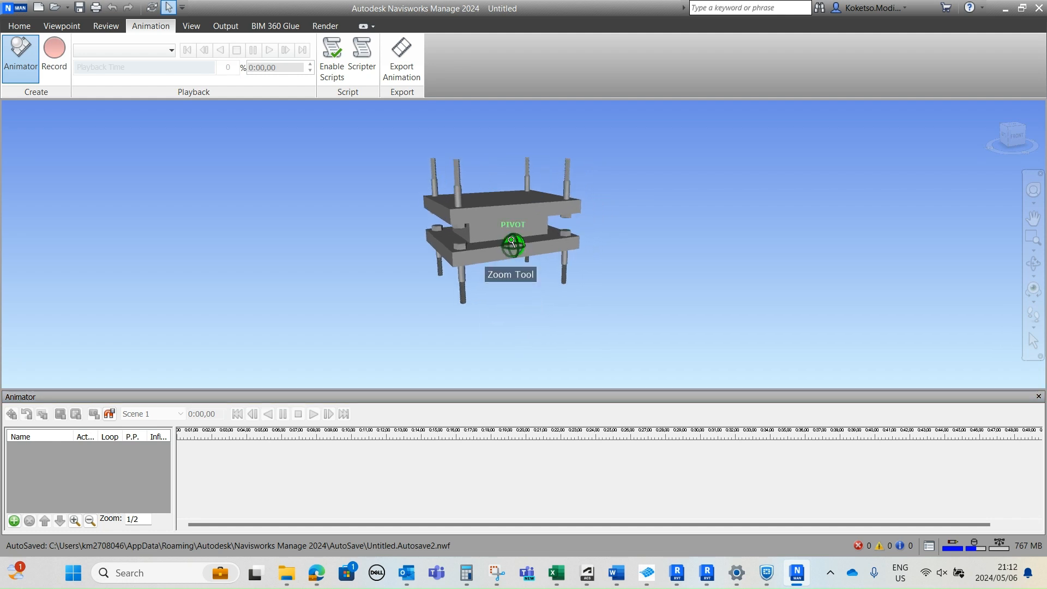
pyautogui.scroll(2, 512, 241)
pyautogui.moveTo(526, 248)
pyautogui.keyDown('shift'); pyautogui.mouseDown(button='middle')
pyautogui.moveTo(498, 241)
pyautogui.moveTo(526, 248)
pyautogui.moveTo(480, 257)
pyautogui.moveTo(506, 210)
pyautogui.moveTo(517, 264)
pyautogui.moveTo(485, 261)
pyautogui.moveTo(464, 217)
pyautogui.mouseUp(button='middle'); pyautogui.keyUp('shift')
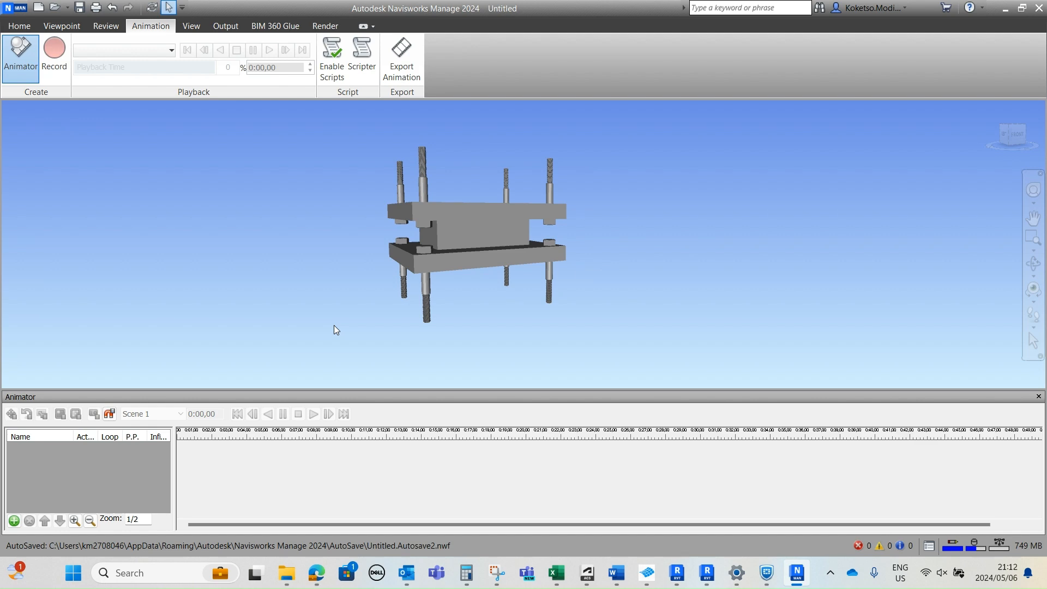
pyautogui.keyDown('shift'); pyautogui.moveTo(446, 256); pyautogui.dragTo(487, 277, button='middle'); pyautogui.keyUp('shift')
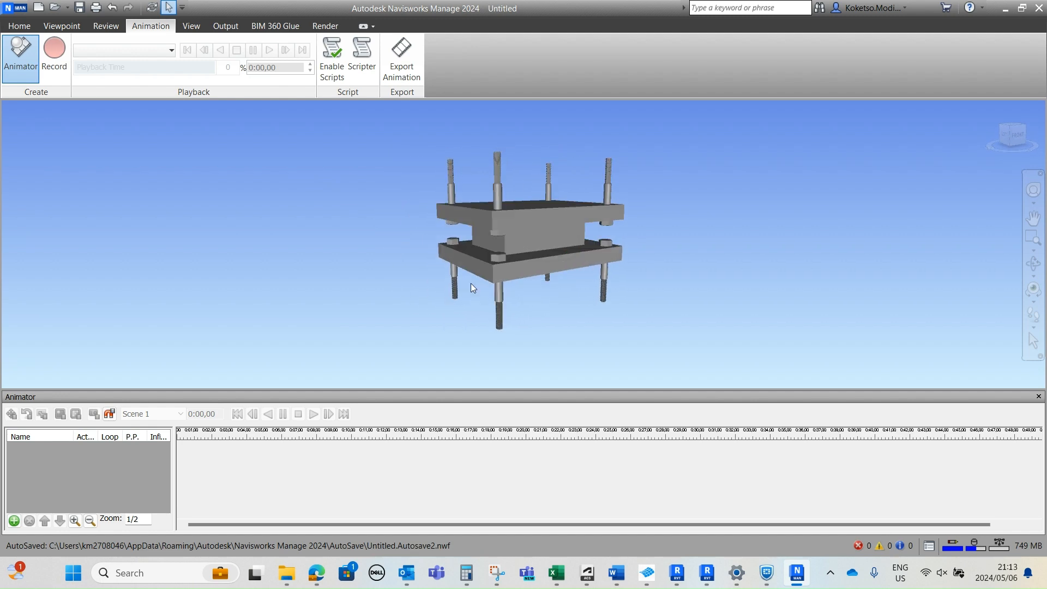
pyautogui.keyDown('shift'); pyautogui.moveTo(476, 230); pyautogui.dragTo(536, 252, button='middle'); pyautogui.keyUp('shift')
pyautogui.keyDown('shift'); pyautogui.moveTo(523, 342); pyautogui.dragTo(533, 252, button='middle'); pyautogui.keyUp('shift')
pyautogui.click(539, 246)
pyautogui.keyDown('shift'); pyautogui.moveTo(544, 229); pyautogui.dragTo(518, 208, button='middle'); pyautogui.keyUp('shift')
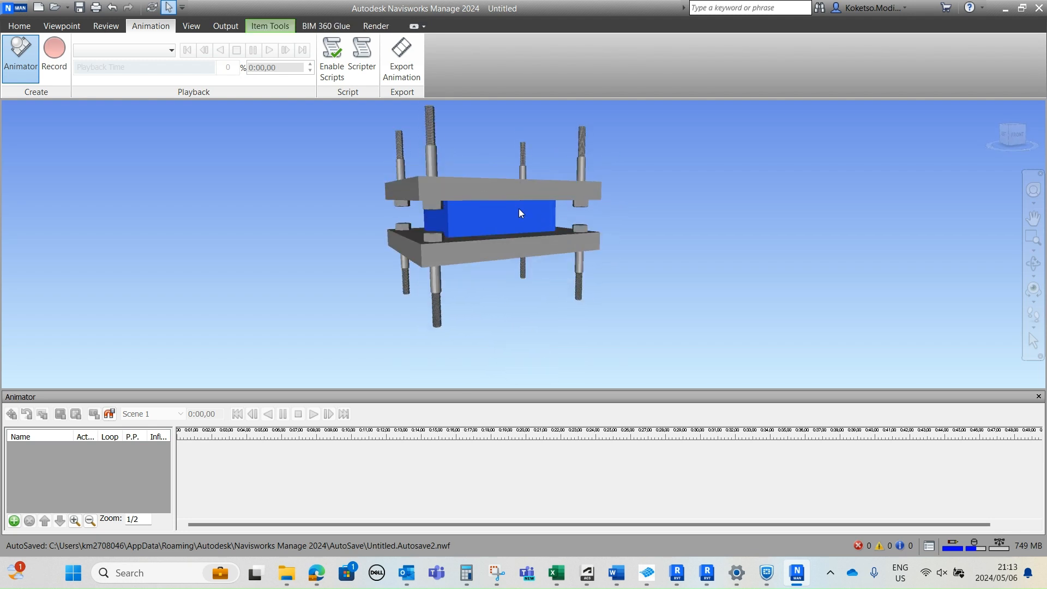
pyautogui.click(496, 182)
pyautogui.click(516, 253)
pyautogui.click(436, 300)
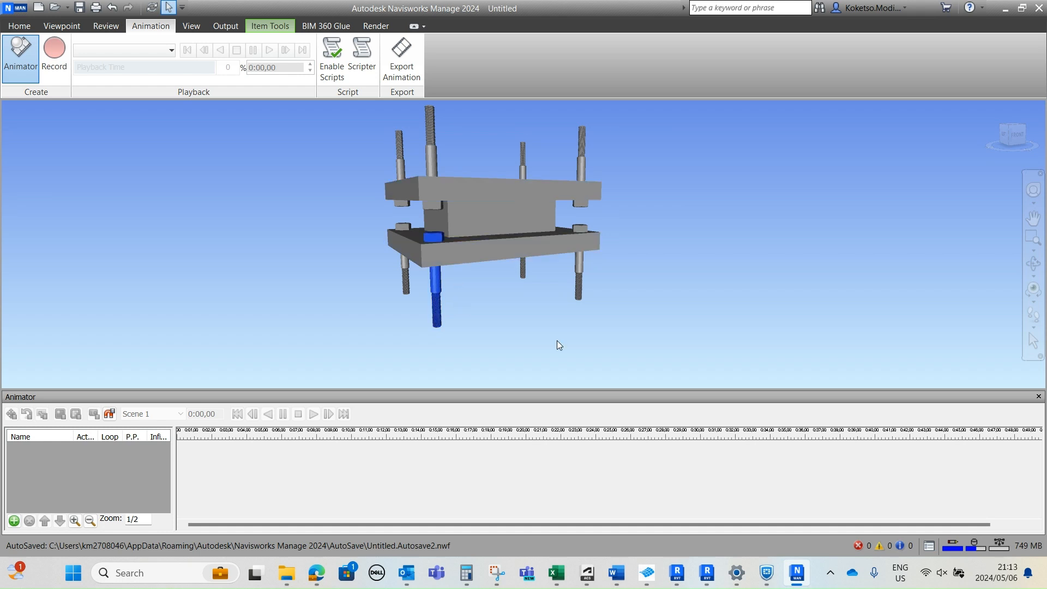
# Step: Clear the selection, add a new scene in the Animator and choose Scene 1 as the active scene
pyautogui.click(459, 300)
pyautogui.scroll(-3, 496, 252)
pyautogui.moveTo(526, 287); pyautogui.dragTo(461, 275, button='middle')
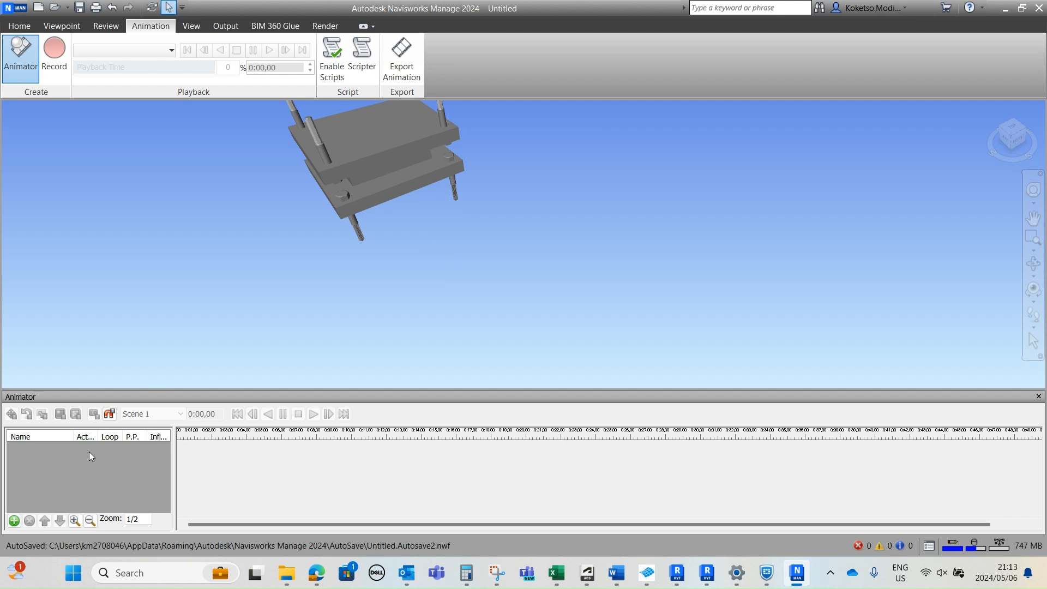
pyautogui.click(14, 522)
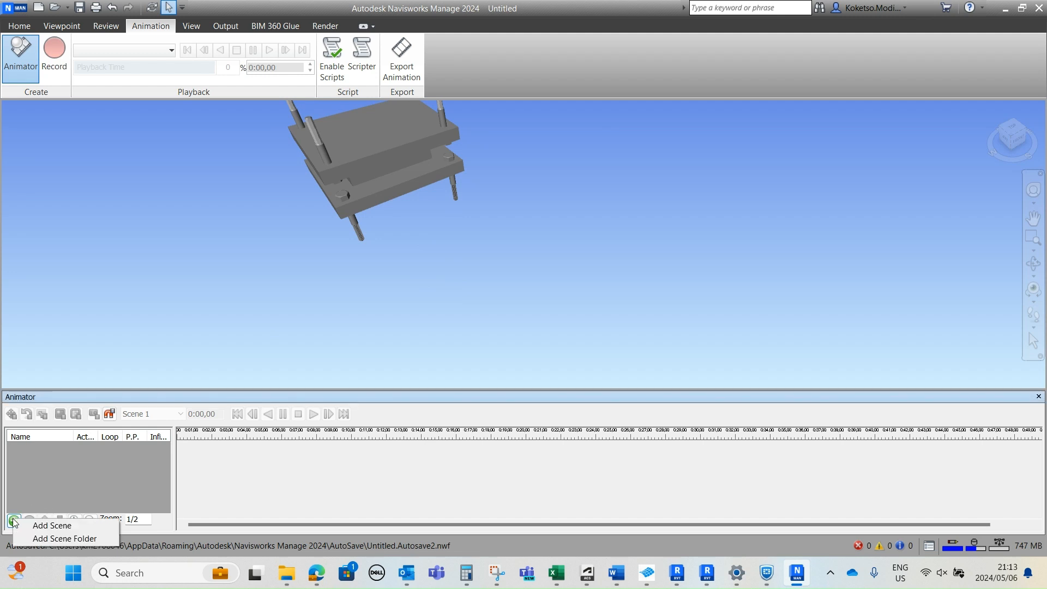
pyautogui.click(51, 524)
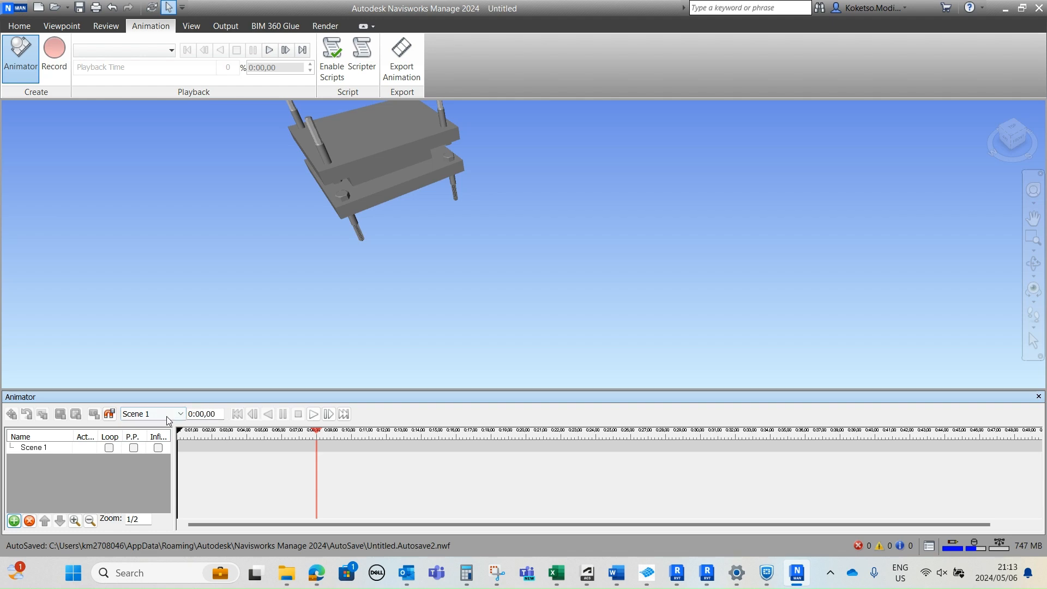
pyautogui.click(147, 416)
pyautogui.click(147, 428)
# Step: Add an animation set to Scene 1 from the selected bottom plate and turn on its Translate manipulator
pyautogui.keyDown('shift'); pyautogui.moveTo(535, 283); pyautogui.dragTo(448, 218, button='middle'); pyautogui.keyUp('shift')
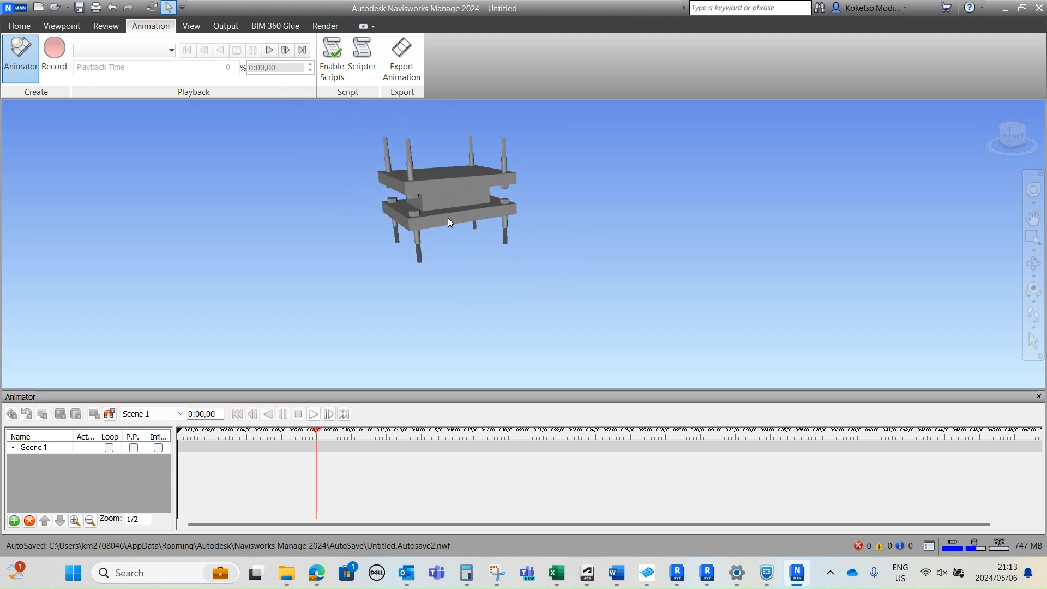
pyautogui.click(448, 217)
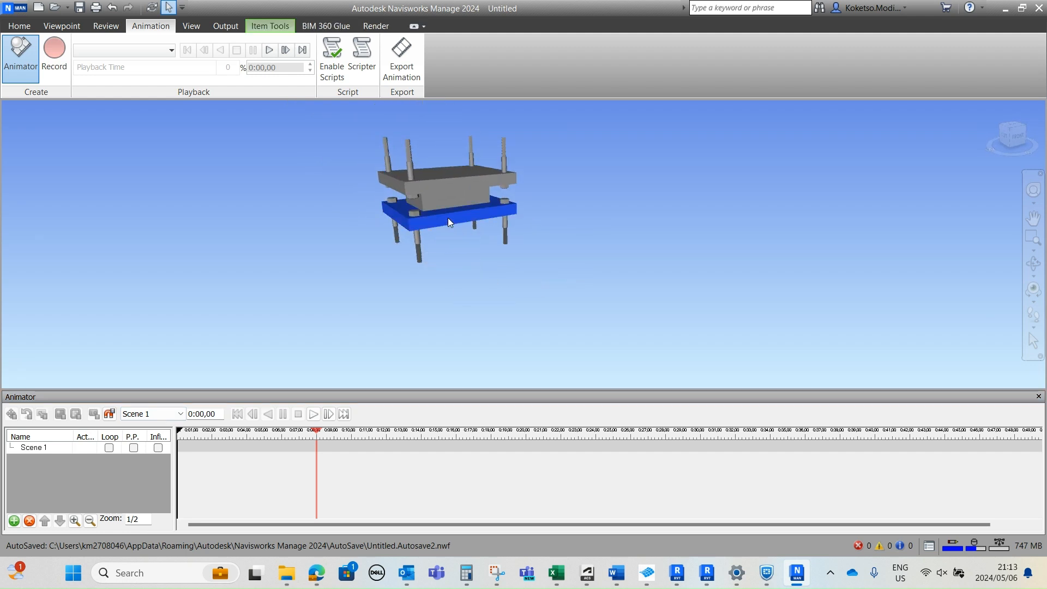
pyautogui.click(66, 450)
pyautogui.rightClick(67, 450)
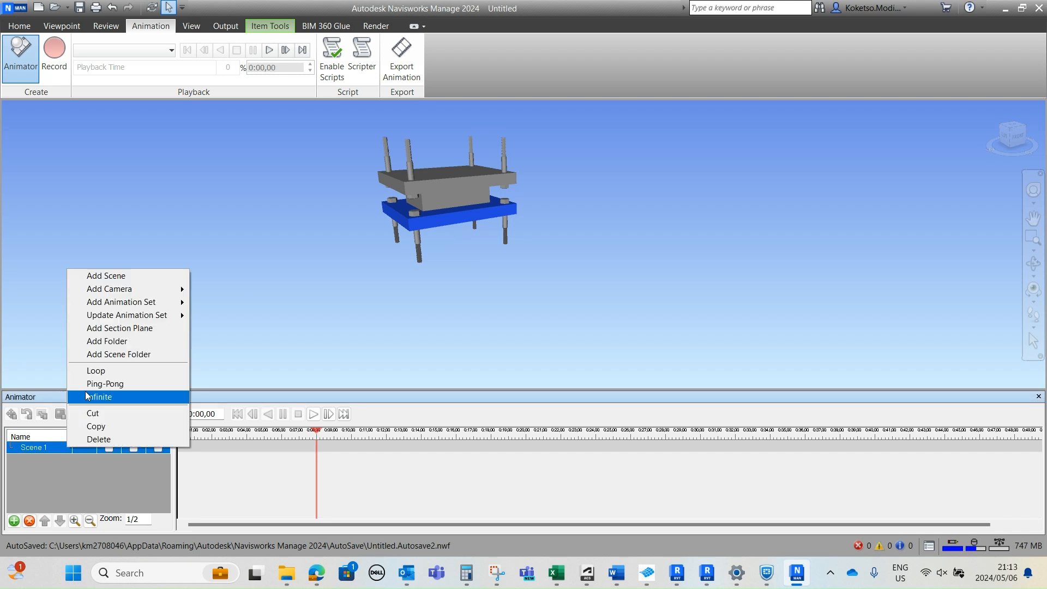
pyautogui.moveTo(122, 303)
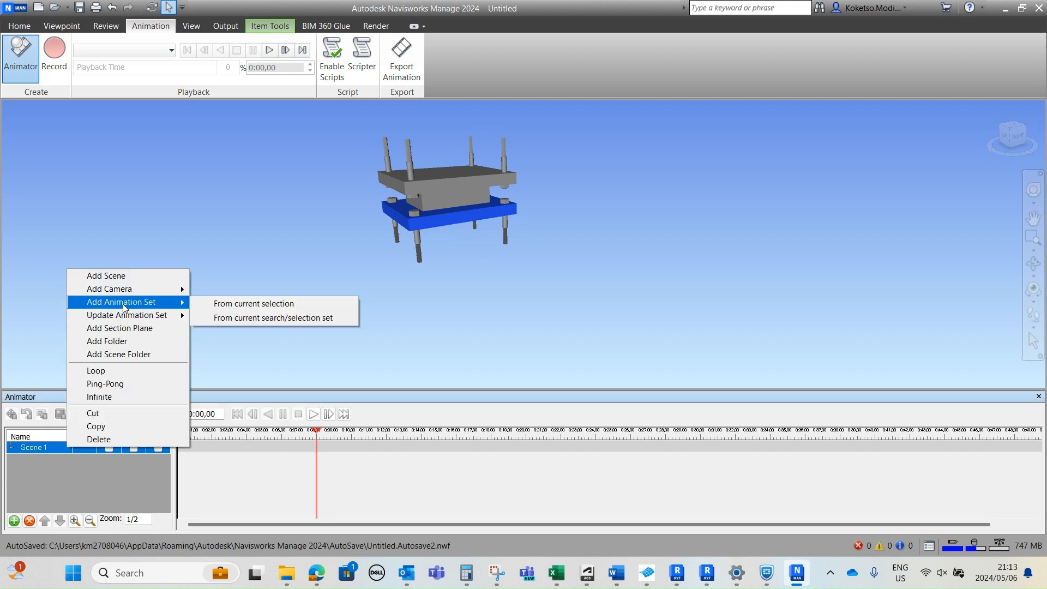
pyautogui.click(224, 306)
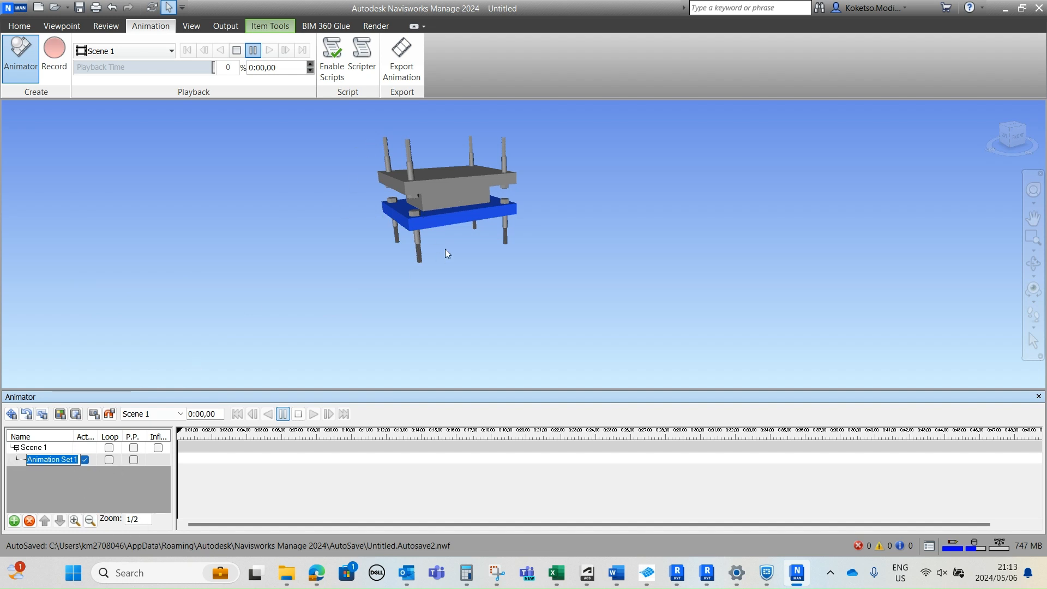
pyautogui.click(12, 414)
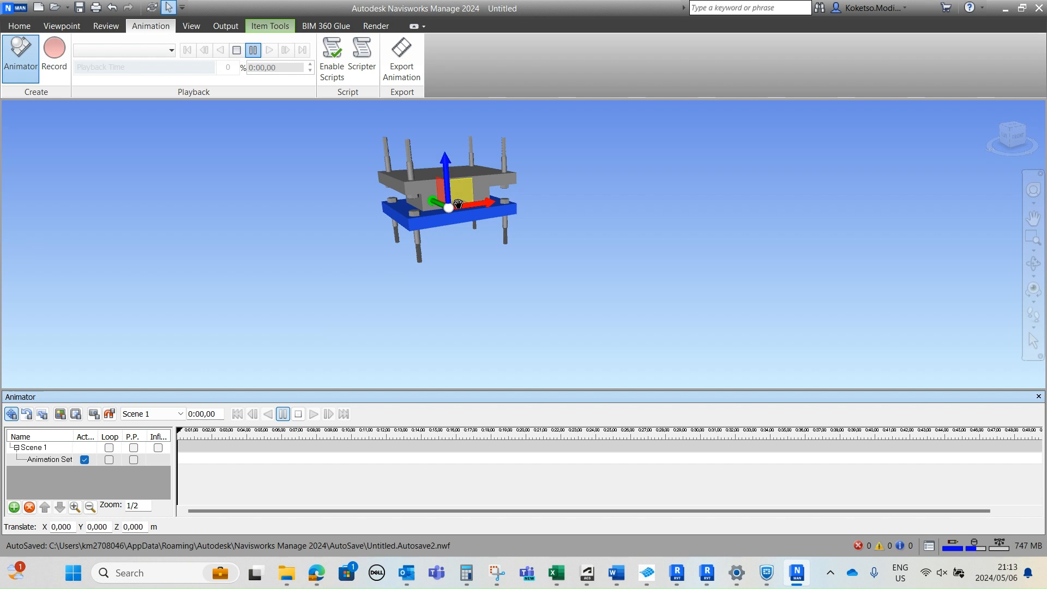
# Step: Try moving the bottom plate freely along X and Z, and reset both translation values to 0
pyautogui.moveTo(454, 156); pyautogui.dragTo(427, 189)
pyautogui.moveTo(481, 228); pyautogui.dragTo(516, 222)
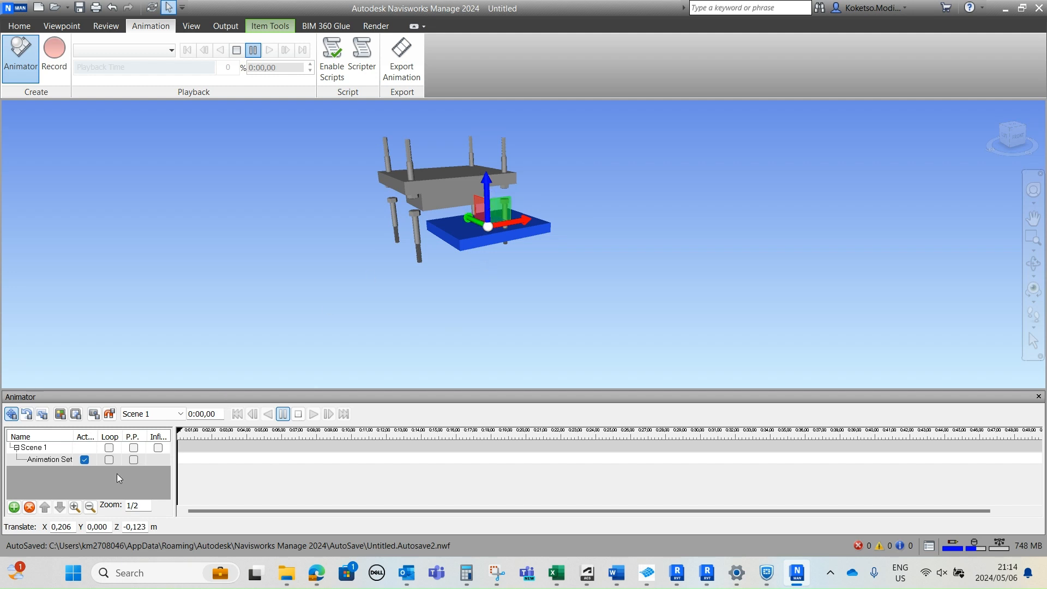
pyautogui.click(70, 527)
pyautogui.write('0')
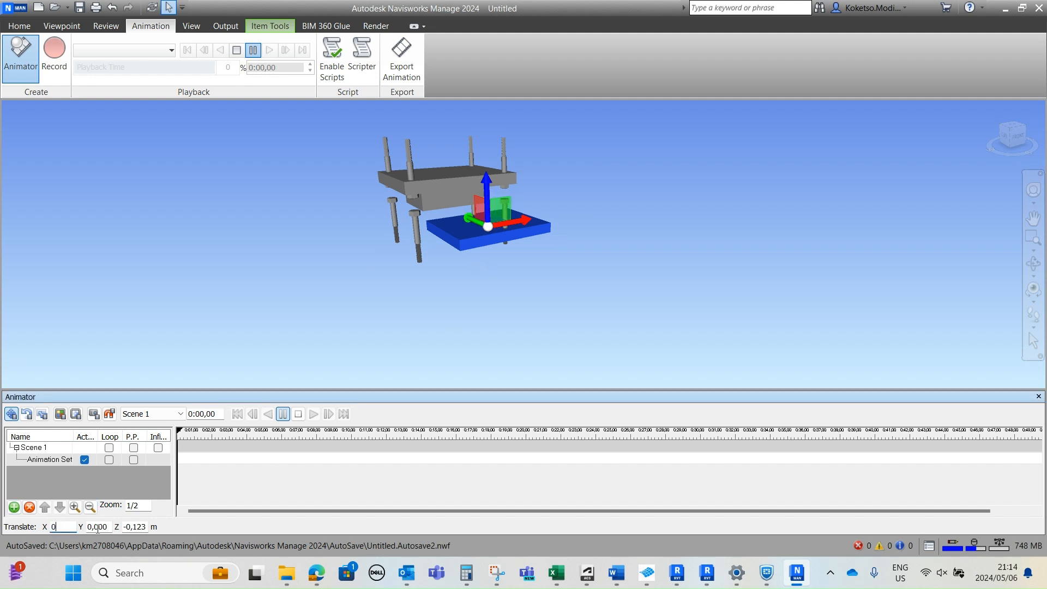
pyautogui.click(131, 527)
pyautogui.write('0')
pyautogui.press('Return')
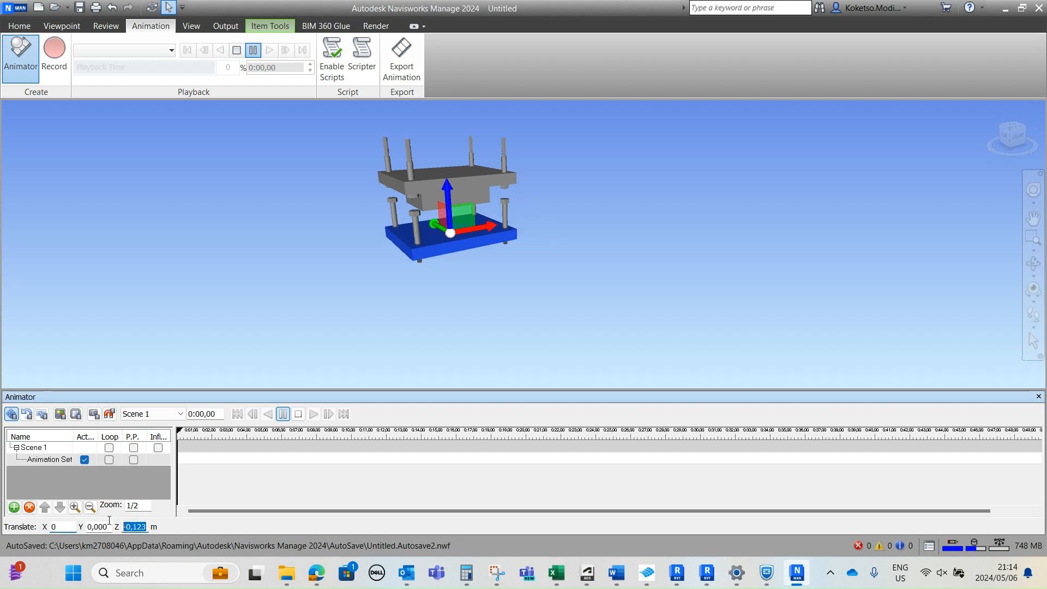
pyautogui.click(61, 483)
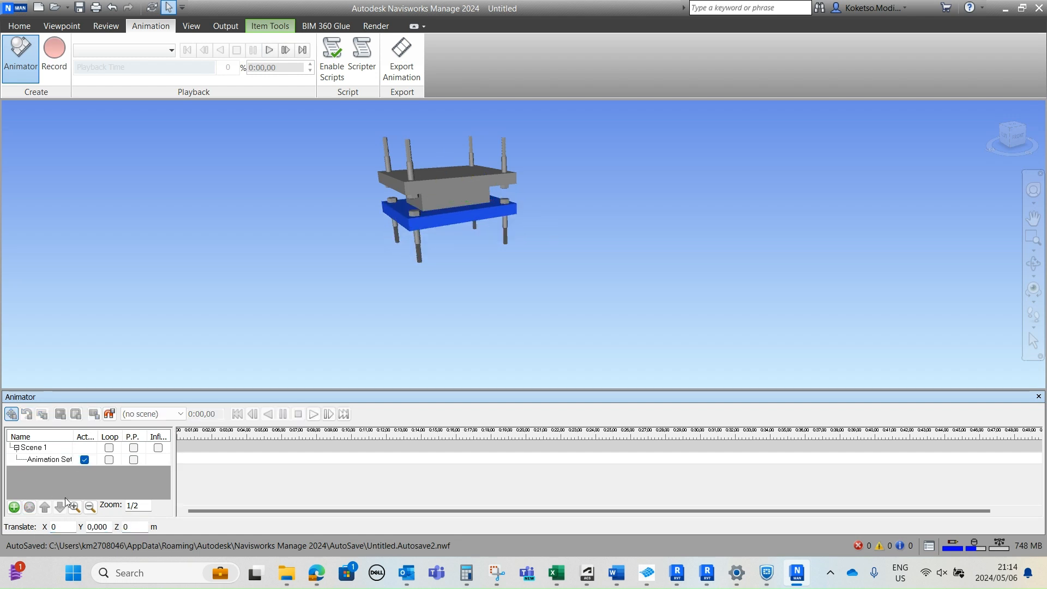
# Step: Select the bottom plate's animation set and capture a keyframe at 0:00,00 with zero translation
pyautogui.click(428, 219)
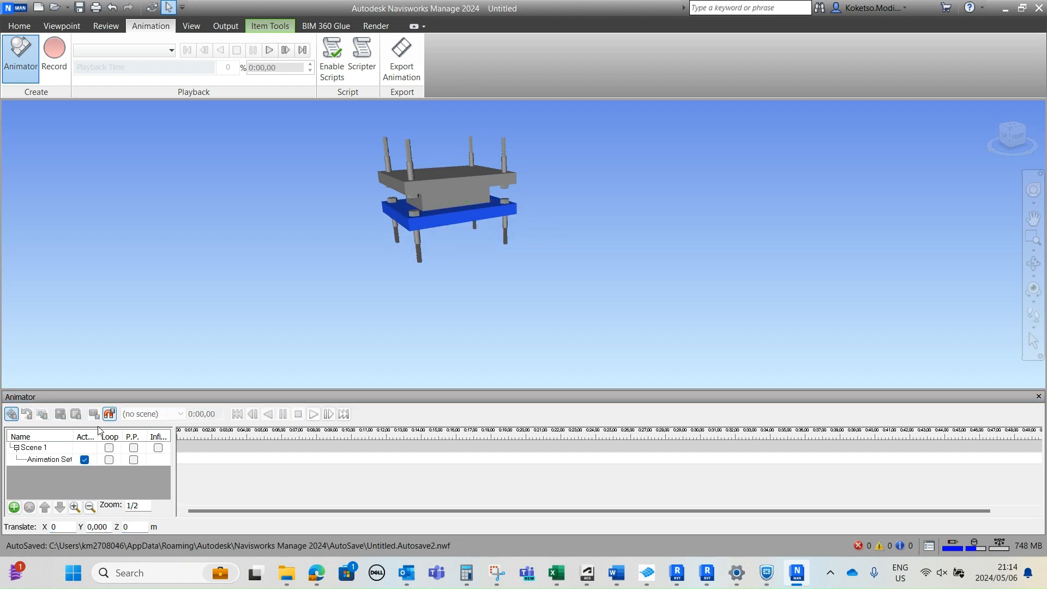
pyautogui.click(137, 527)
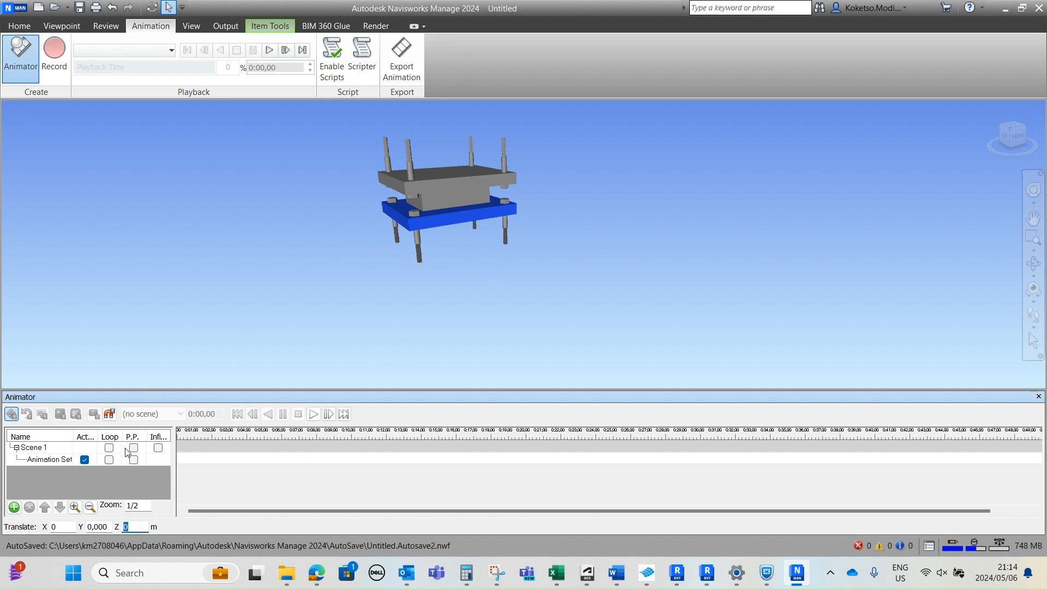
pyautogui.click(18, 461)
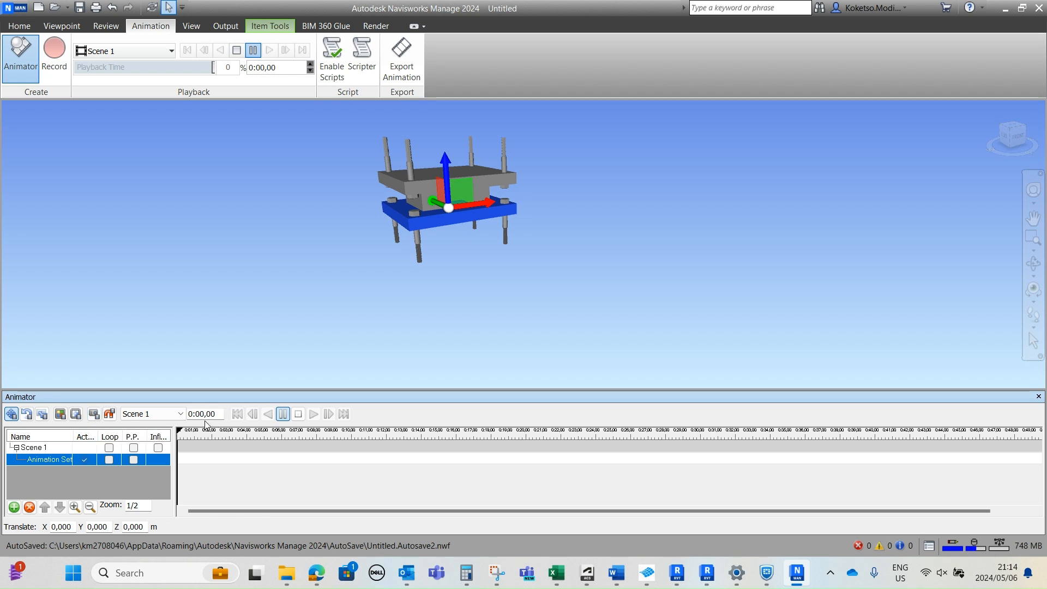
pyautogui.click(168, 462)
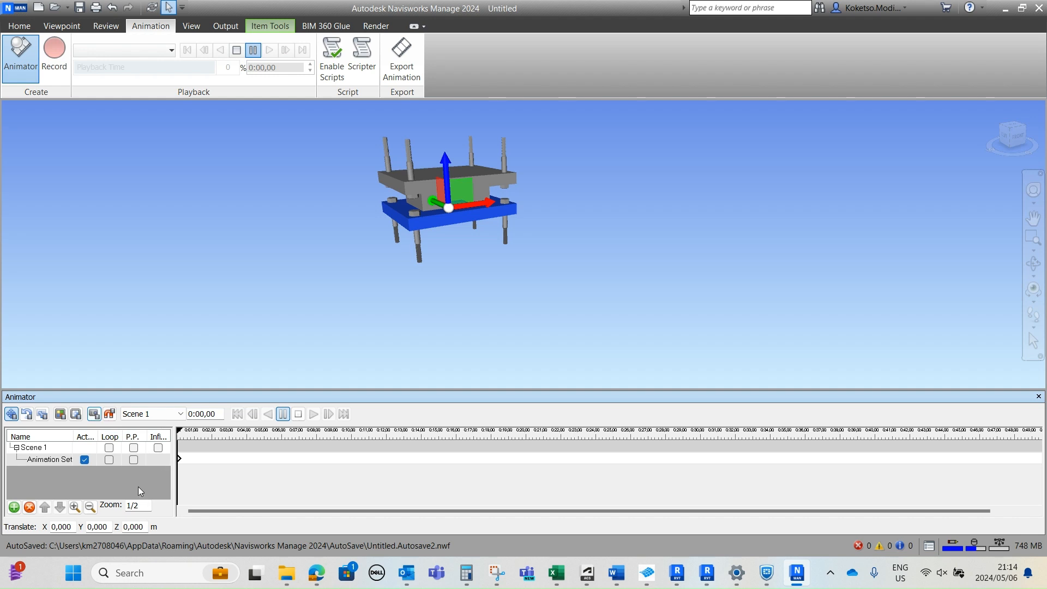
# Step: Set the scene time to 0:01,00, try a Z translation of -0.5 m and capture a second keyframe for the bottom plate
pyautogui.moveTo(205, 415); pyautogui.dragTo(202, 415)
pyautogui.click(145, 526)
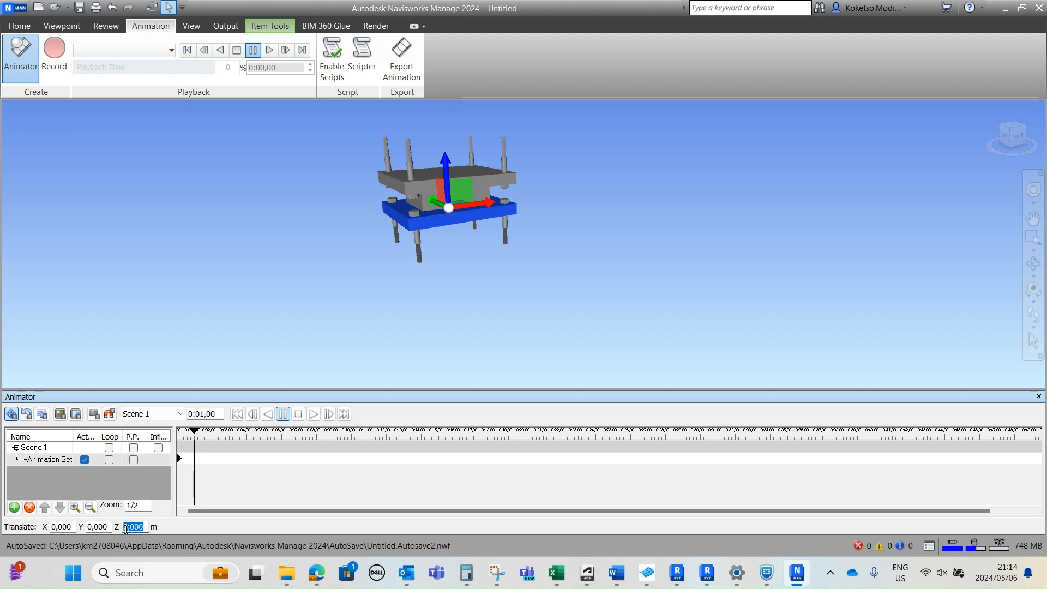
pyautogui.write('-0.5')
pyautogui.click(93, 415)
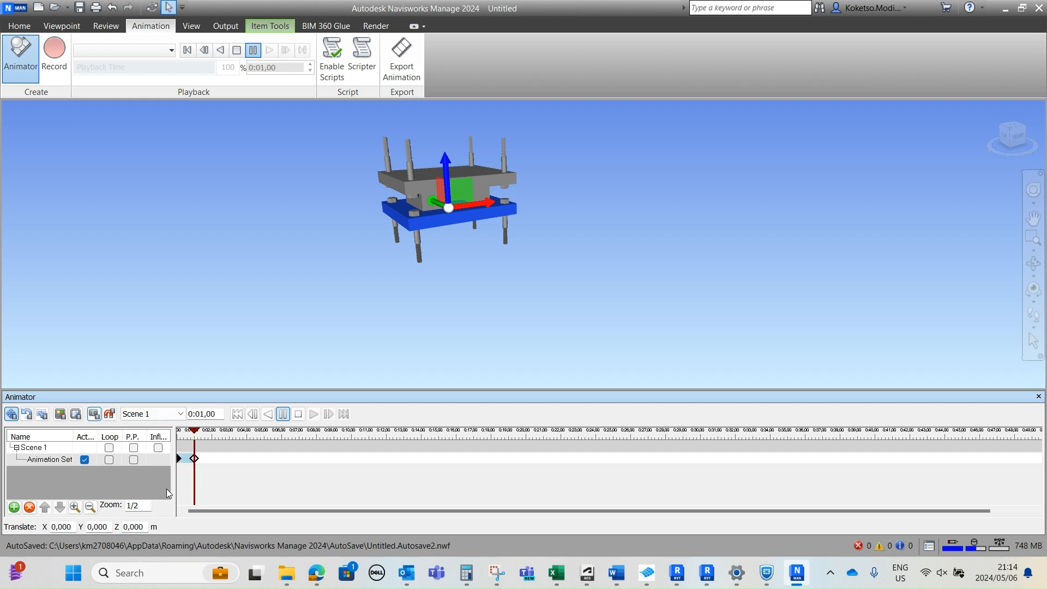
pyautogui.click(198, 469)
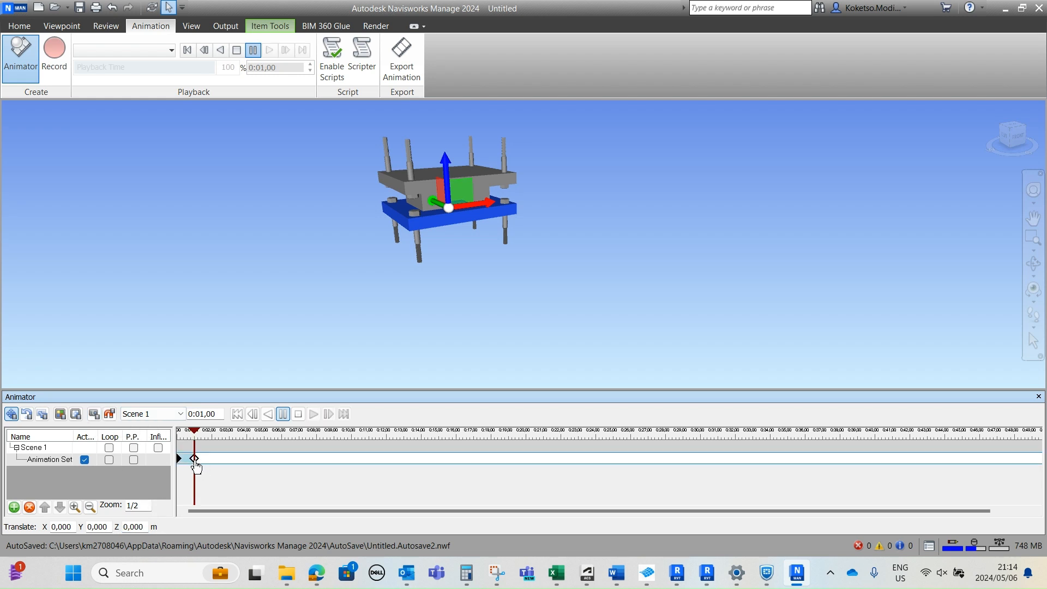
# Step: Set the bottom plate's Z translation at 0:01,00 to -0,5 m and capture it in the keyframe
pyautogui.click(141, 527)
pyautogui.write('-')
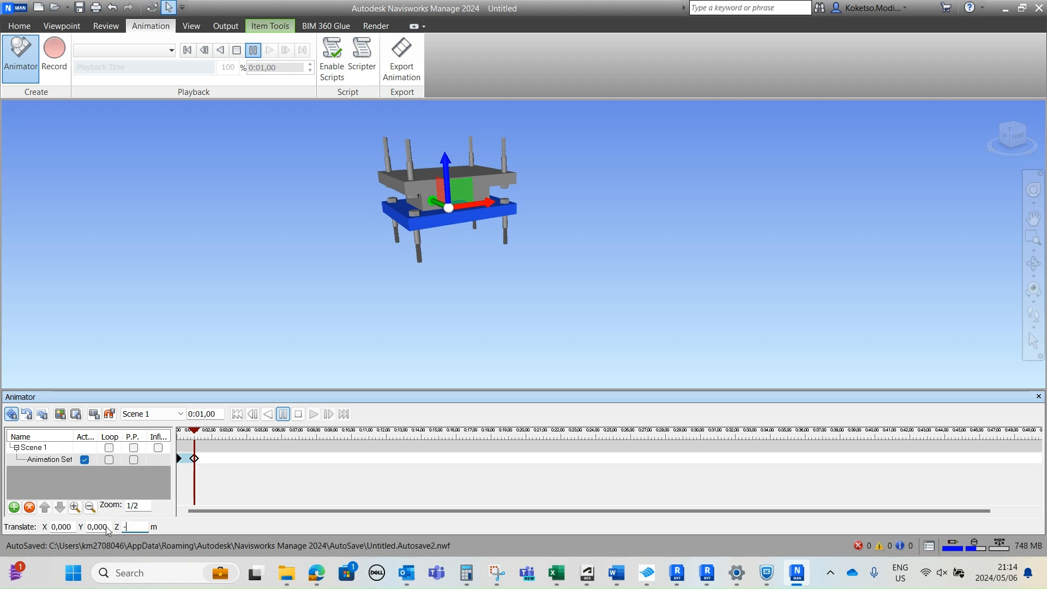
pyautogui.write('0.5')
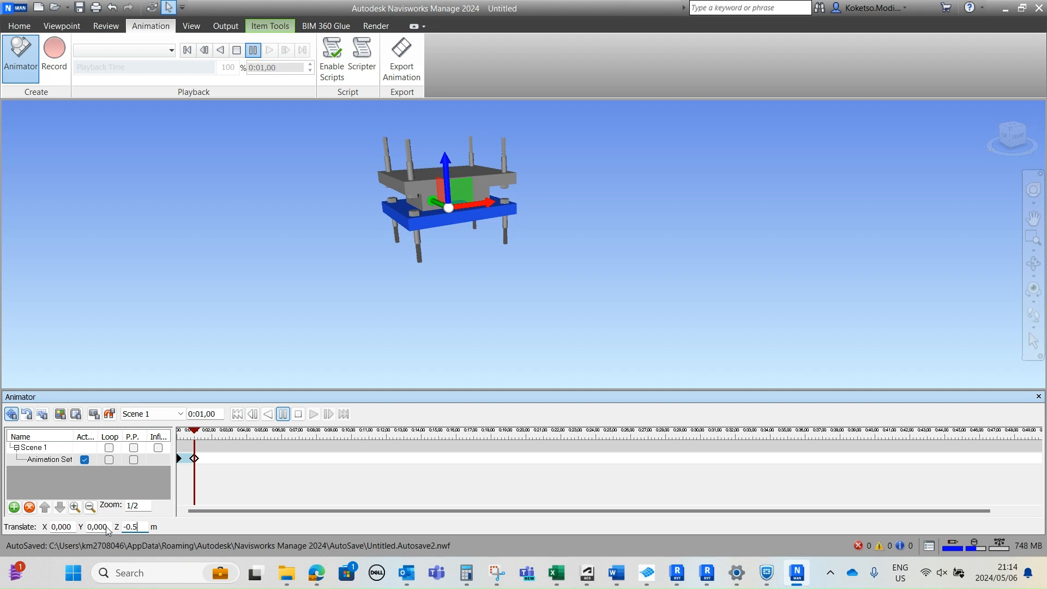
pyautogui.click(94, 416)
pyautogui.moveTo(450, 154); pyautogui.dragTo(453, 211)
pyautogui.moveTo(146, 527); pyautogui.dragTo(134, 526)
pyautogui.write('500')
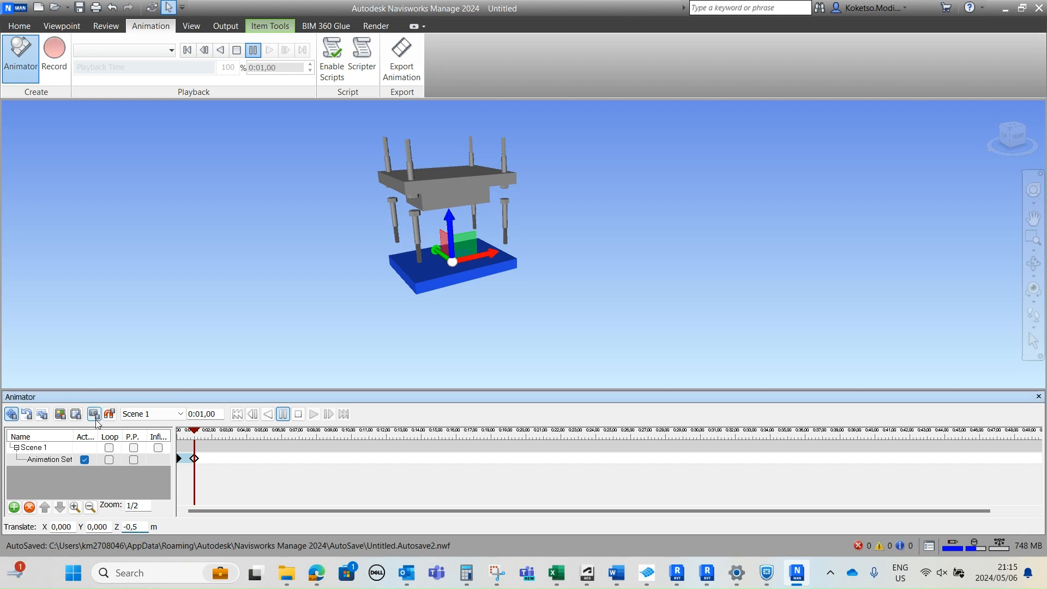
pyautogui.press('Return')
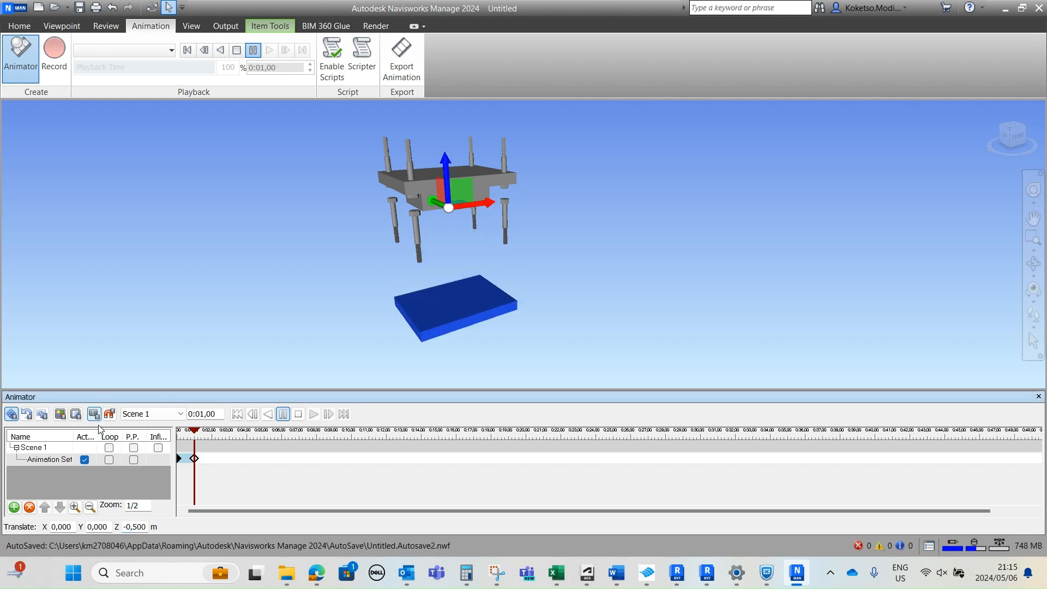
# Step: Stop Scene 1 to return it to its start and play it to check the bottom plate's downward movement
pyautogui.click(584, 282)
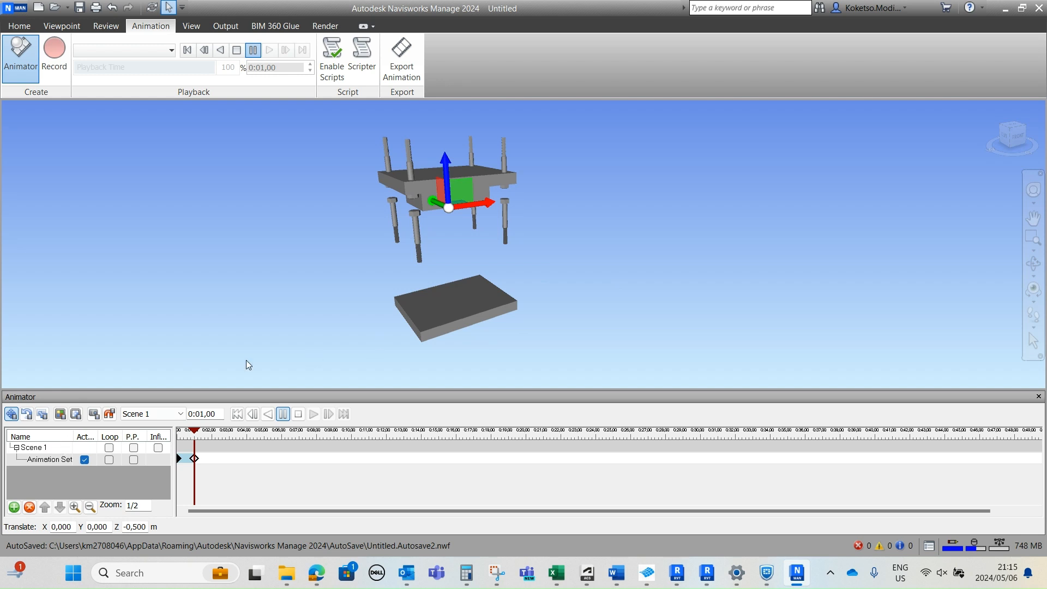
pyautogui.click(56, 448)
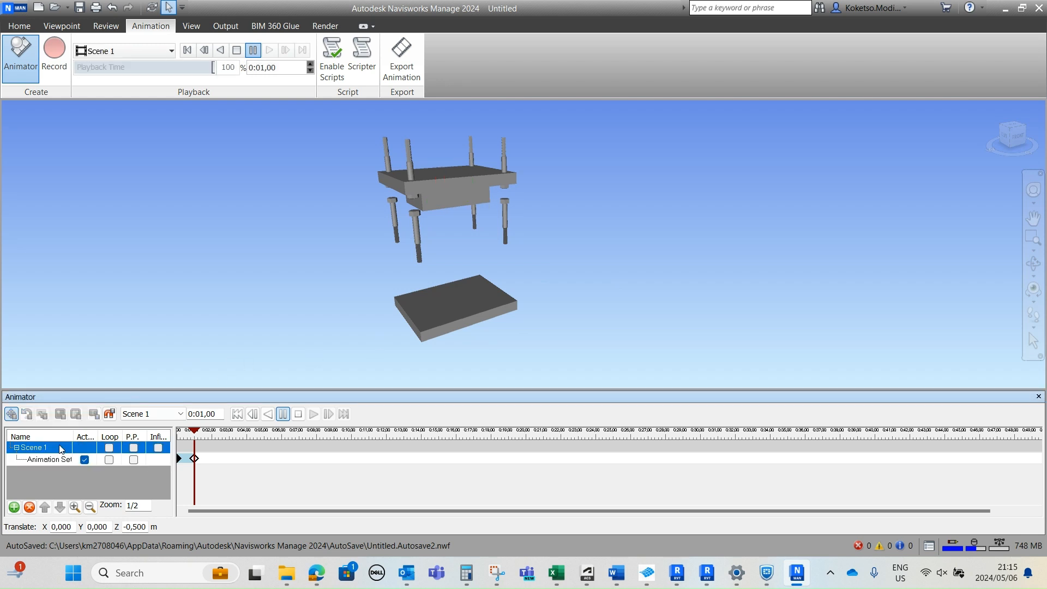
pyautogui.click(299, 414)
pyautogui.click(298, 414)
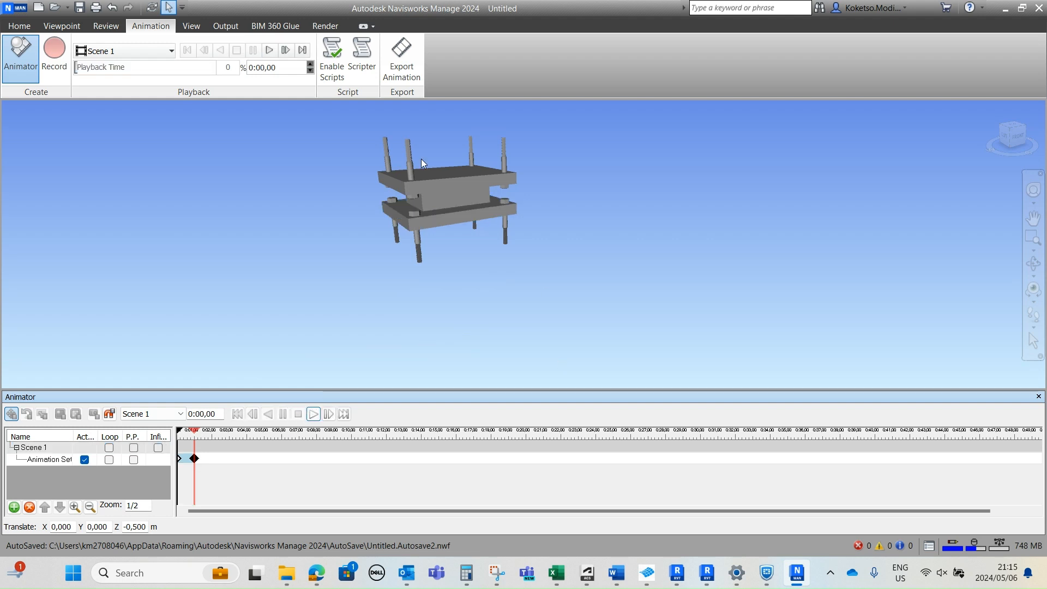
pyautogui.click(314, 414)
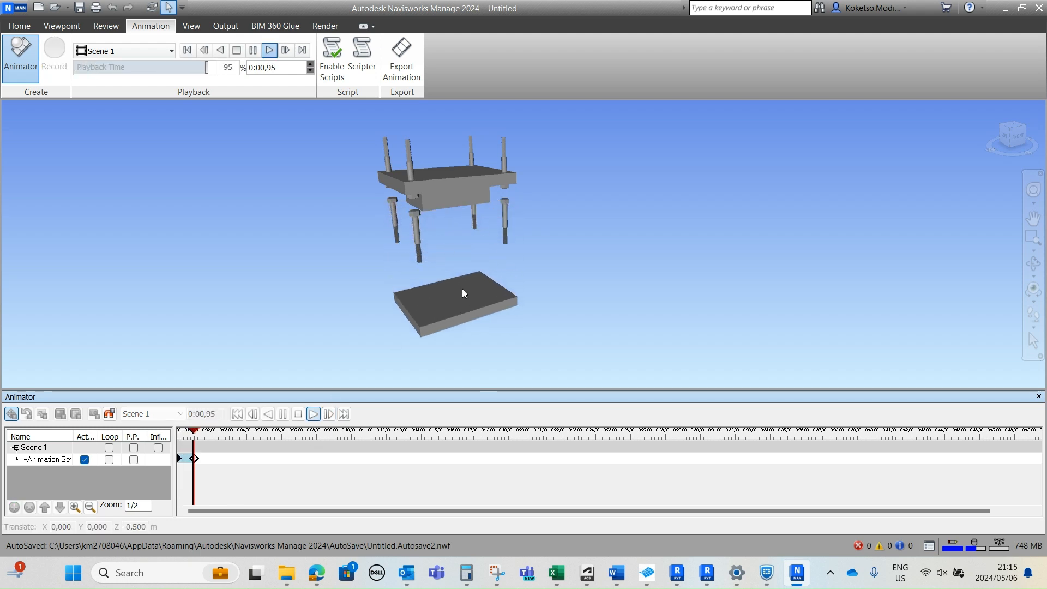
# Step: Select the four lower bolts and add a second animation set to Scene 1 from the current selection
pyautogui.scroll(2, 442, 334)
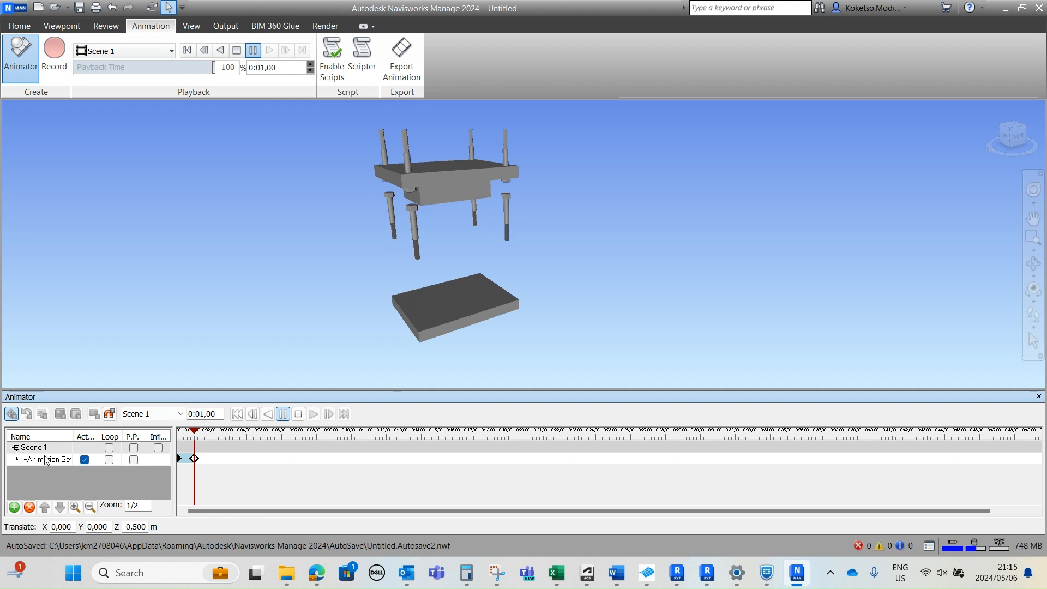
pyautogui.click(416, 224)
pyautogui.keyDown('ctrl'); pyautogui.click(390, 213); pyautogui.keyUp('ctrl')
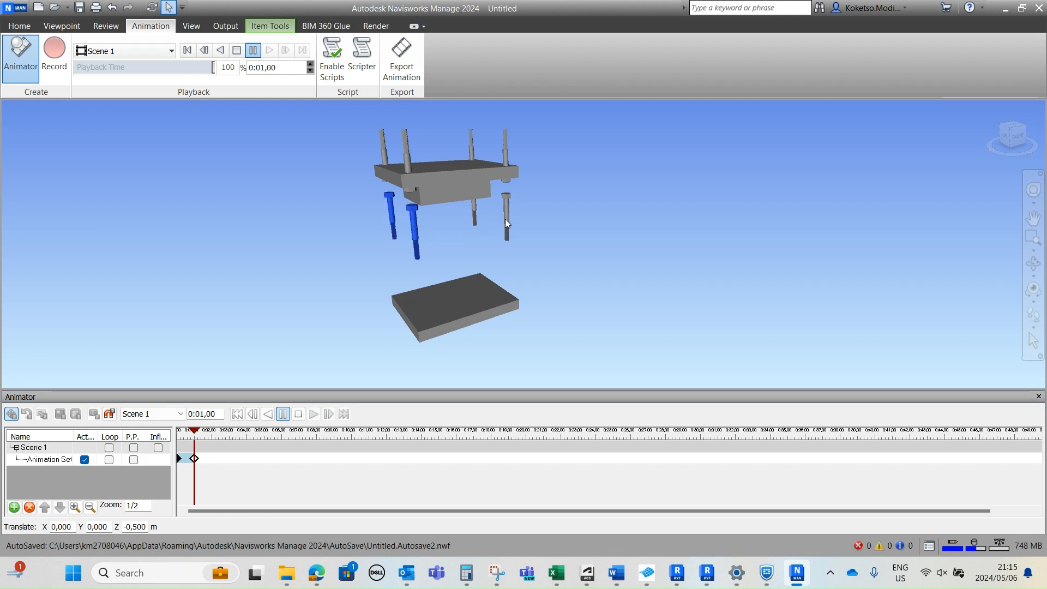
pyautogui.rightClick(56, 451)
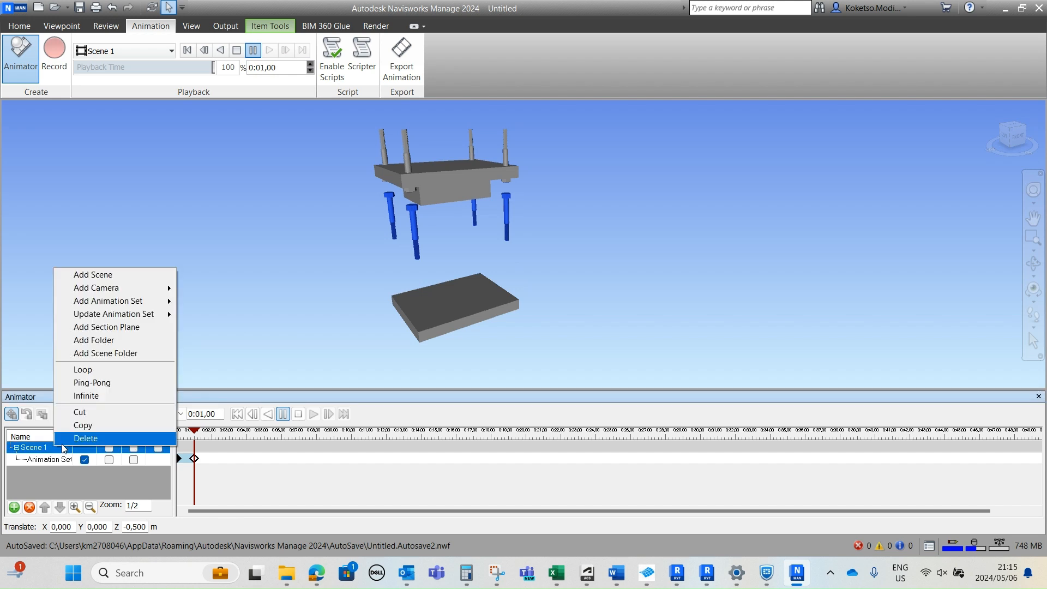
pyautogui.moveTo(147, 302)
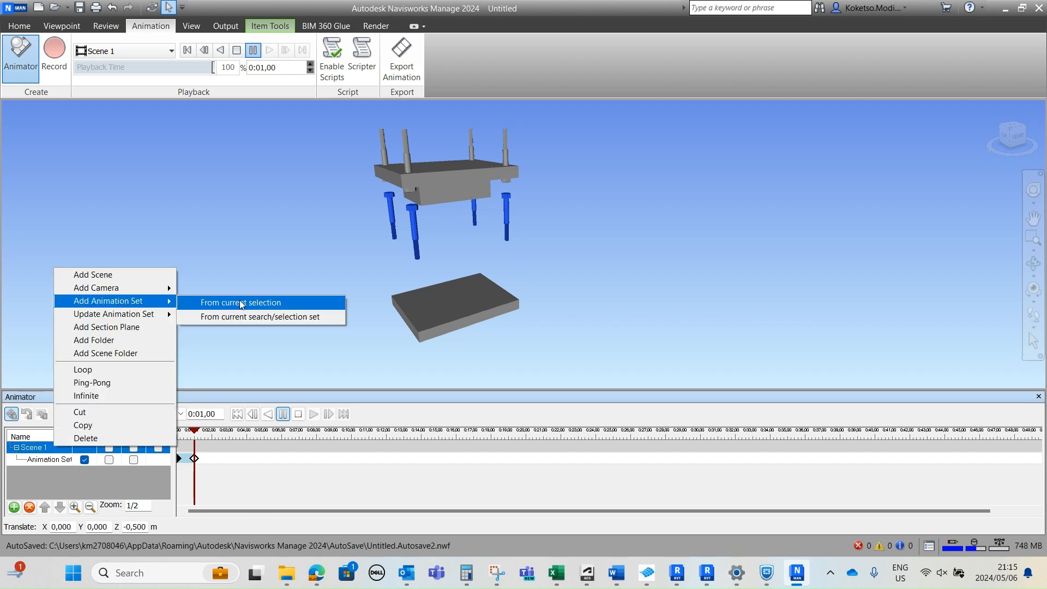
pyautogui.click(254, 304)
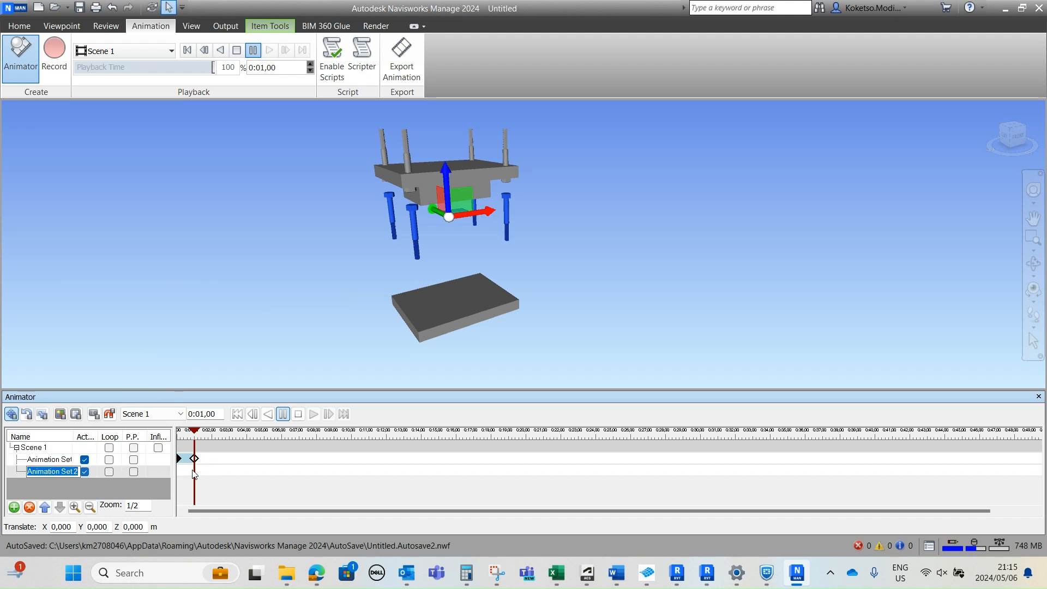
# Step: Capture keyframes for the lower bolts at 0:01,00 and 0:02,00, trying a Z translation of -0.5 m for the second one
pyautogui.click(201, 413)
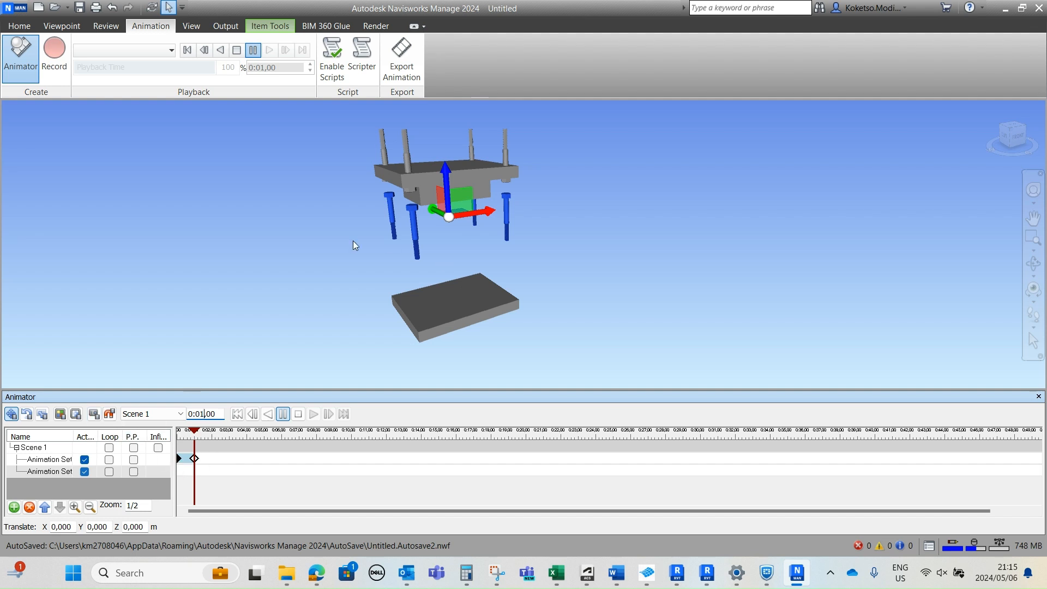
pyautogui.click(97, 416)
pyautogui.click(205, 411)
pyautogui.press('BackSpace')
pyautogui.write('2')
pyautogui.click(131, 527)
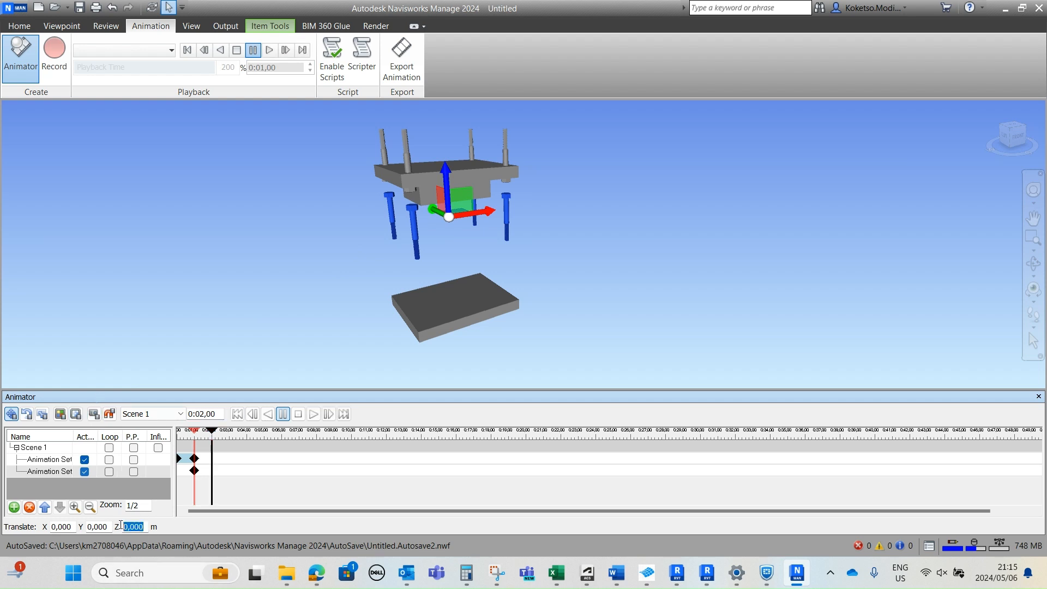
pyautogui.write('-0.5')
pyautogui.click(94, 414)
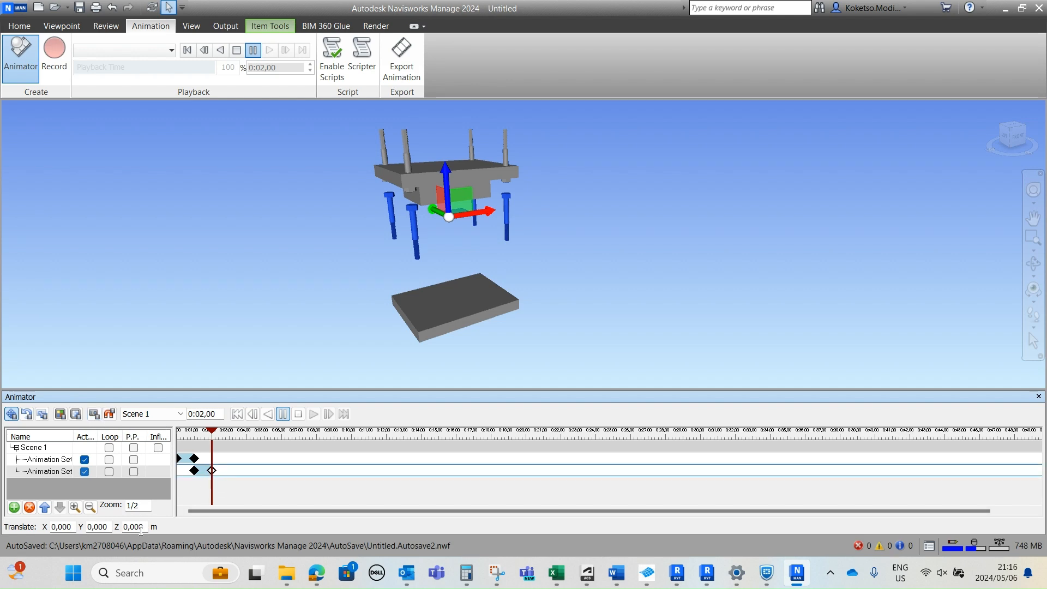
# Step: Set the lower bolts' Z translation at 0:02,00 to -0,500 m, capture it in the keyframe and clear the selection
pyautogui.moveTo(446, 171); pyautogui.dragTo(446, 227)
pyautogui.moveTo(146, 527); pyautogui.dragTo(137, 527)
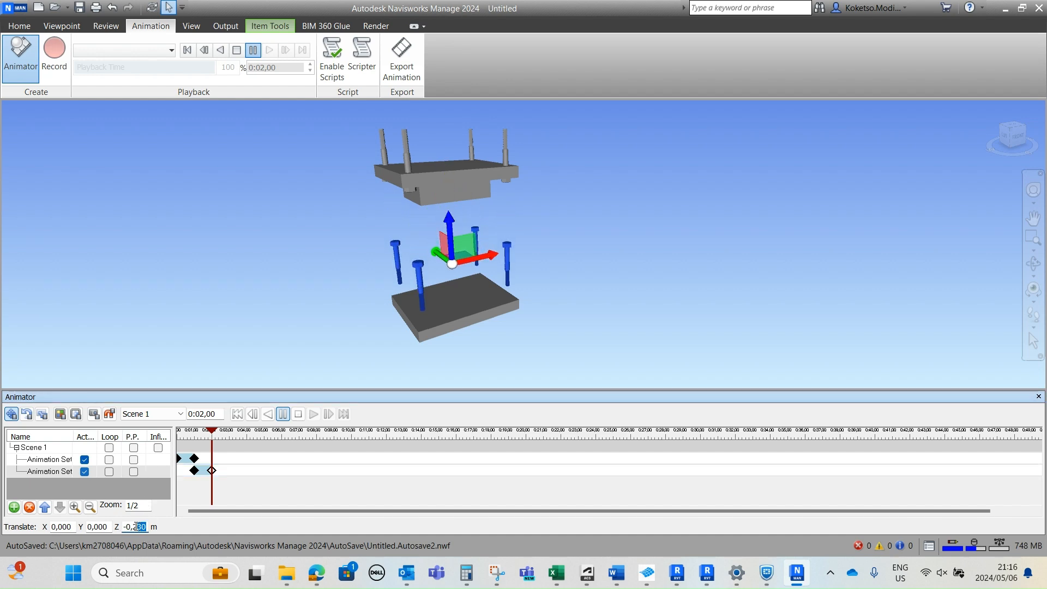
pyautogui.write('5')
pyautogui.press('Return')
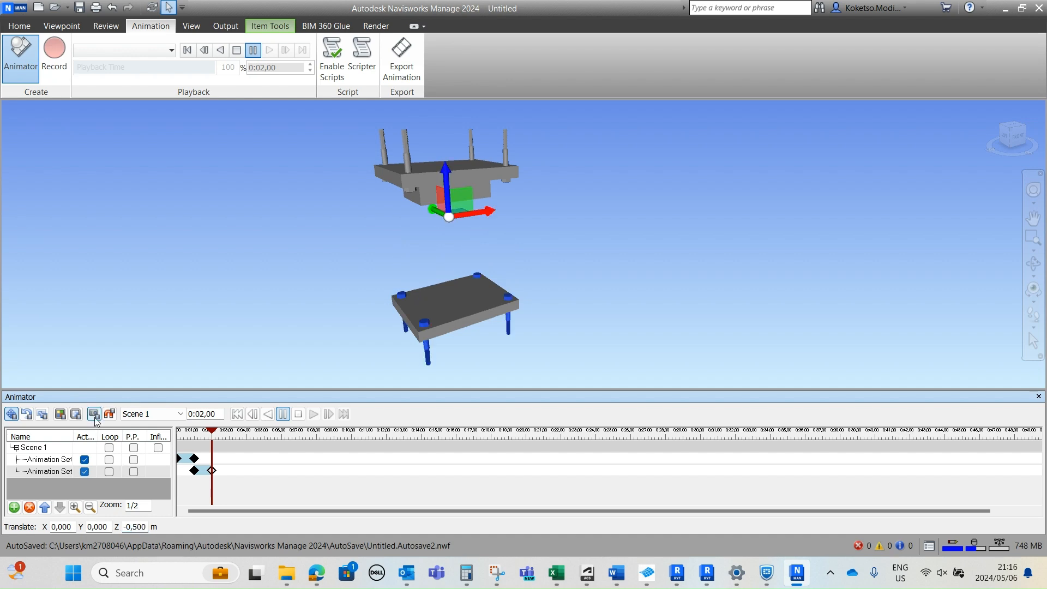
pyautogui.click(473, 330)
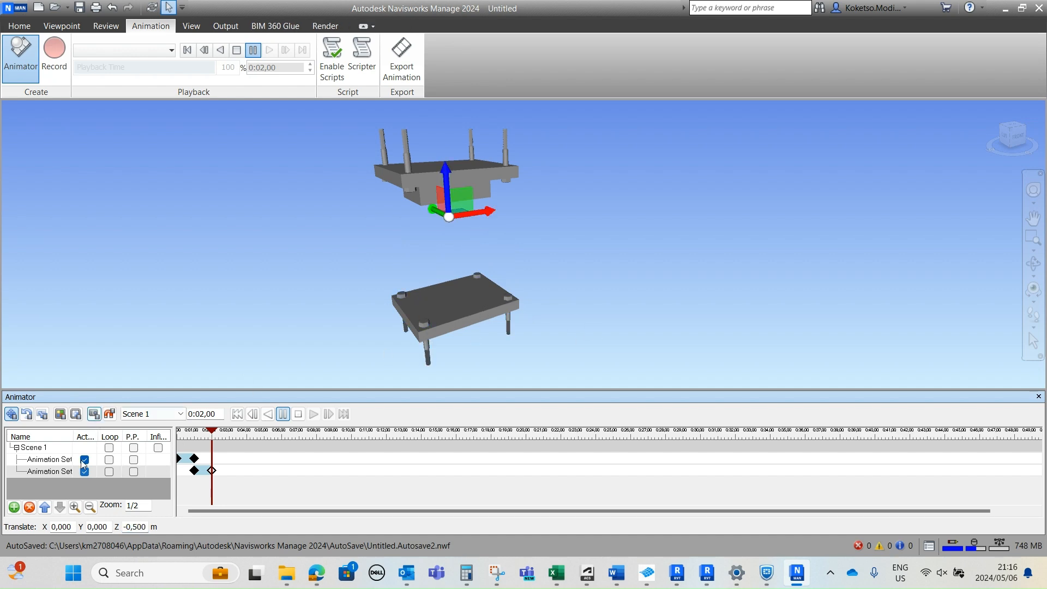
# Step: Stop Scene 1 to return it to its start and play it to check the bottom plate and lower bolt movements
pyautogui.click(56, 450)
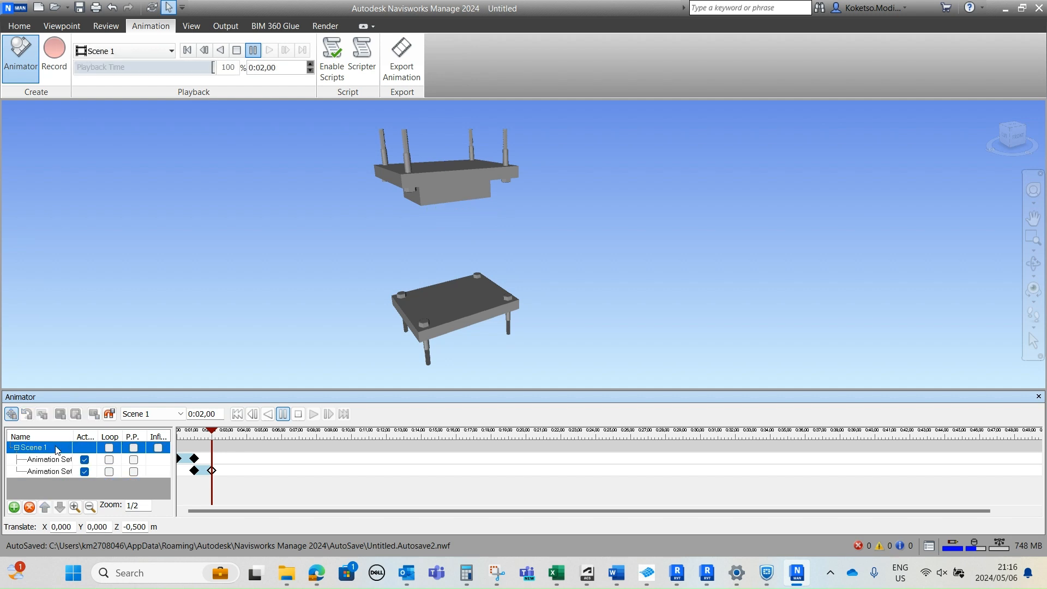
pyautogui.click(299, 413)
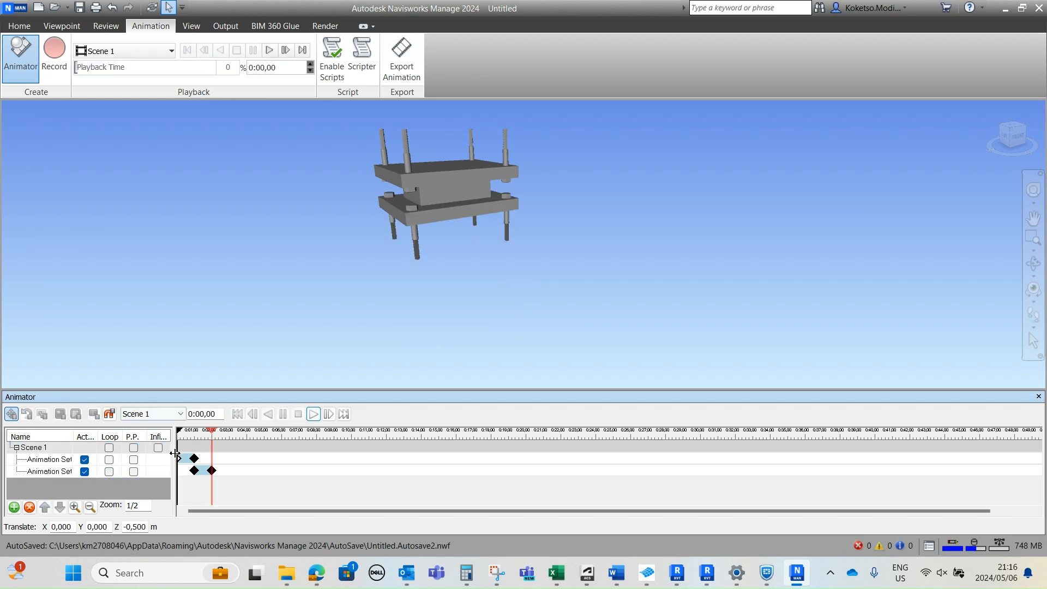
pyautogui.click(314, 414)
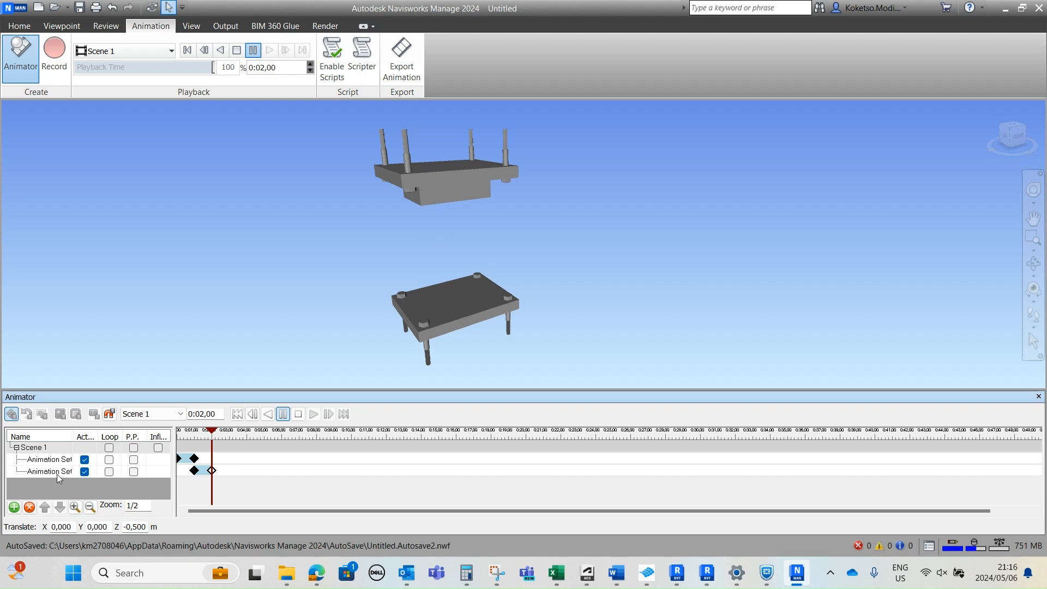
# Step: Select the elastomeric block under the top plate and add a third animation set to Scene 1 from the current selection
pyautogui.click(437, 197)
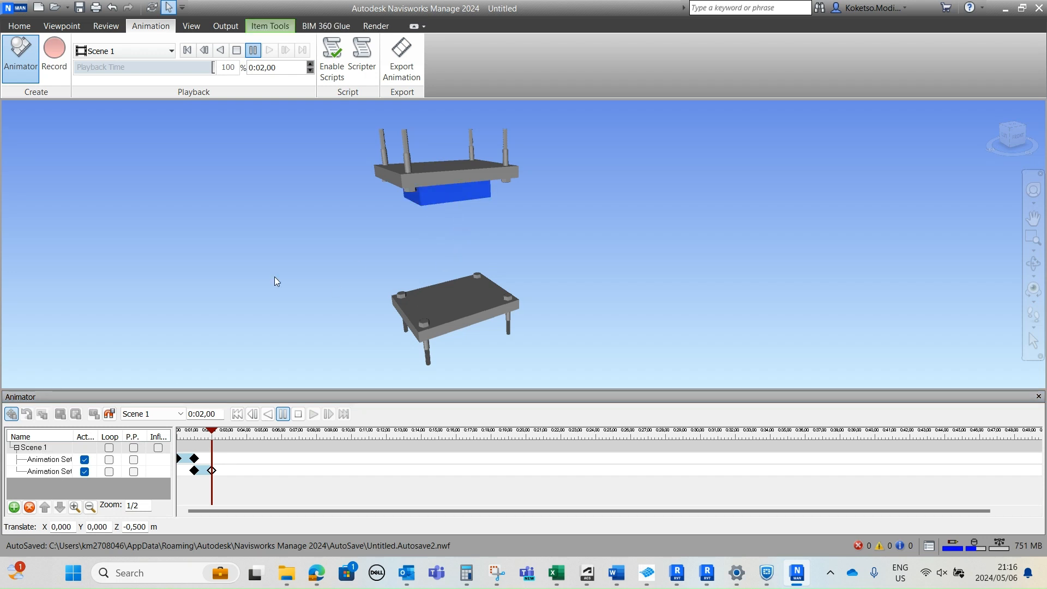
pyautogui.rightClick(56, 447)
pyautogui.moveTo(117, 302)
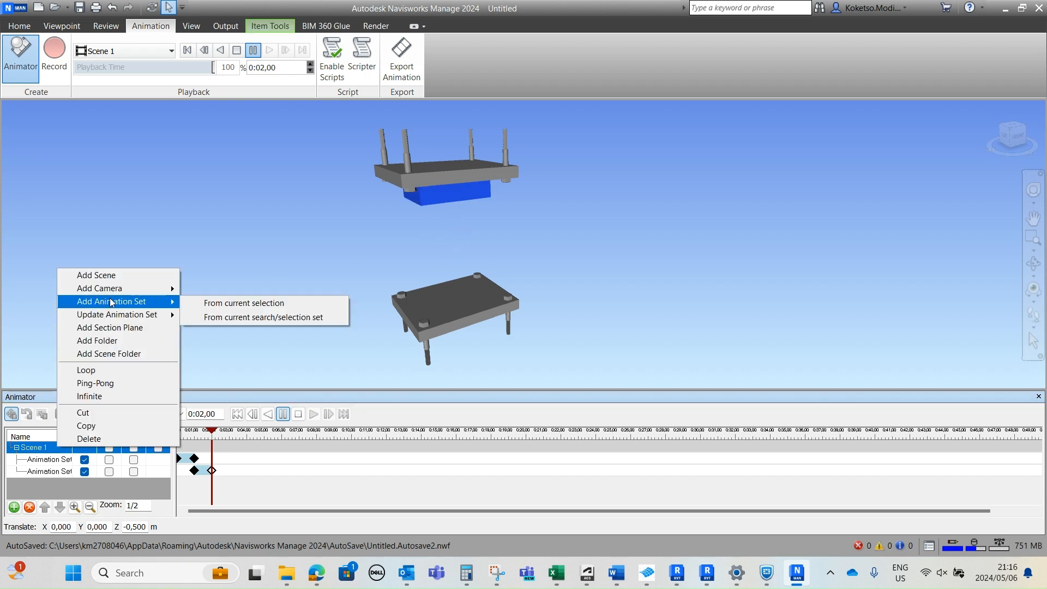
pyautogui.click(229, 303)
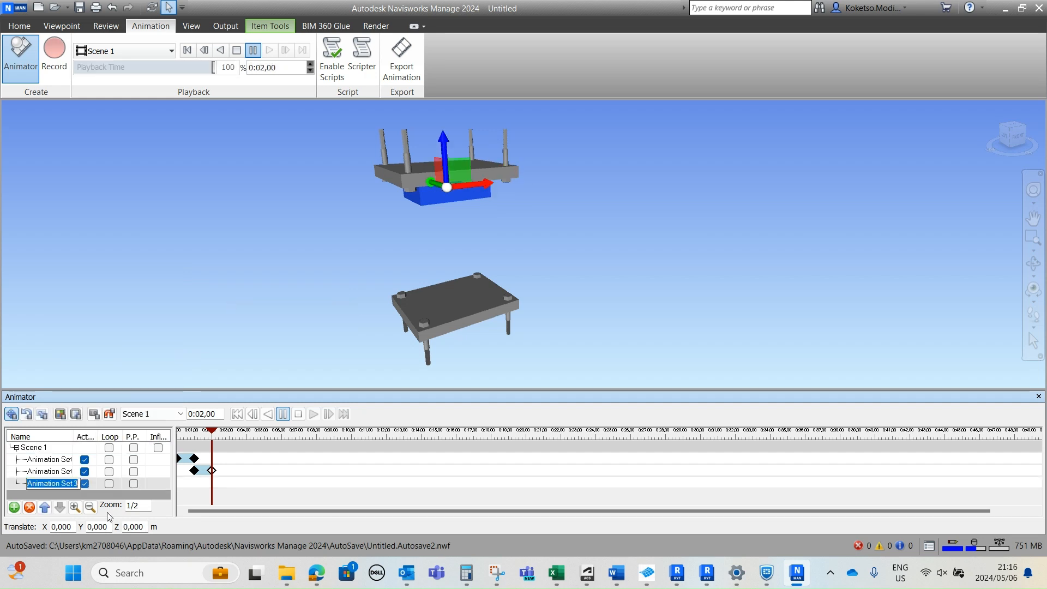
# Step: Capture keyframes for the elastomeric block's animation set at 0:02,00 and 0:03,00
pyautogui.click(94, 414)
pyautogui.moveTo(206, 414); pyautogui.dragTo(201, 414)
pyautogui.write('3')
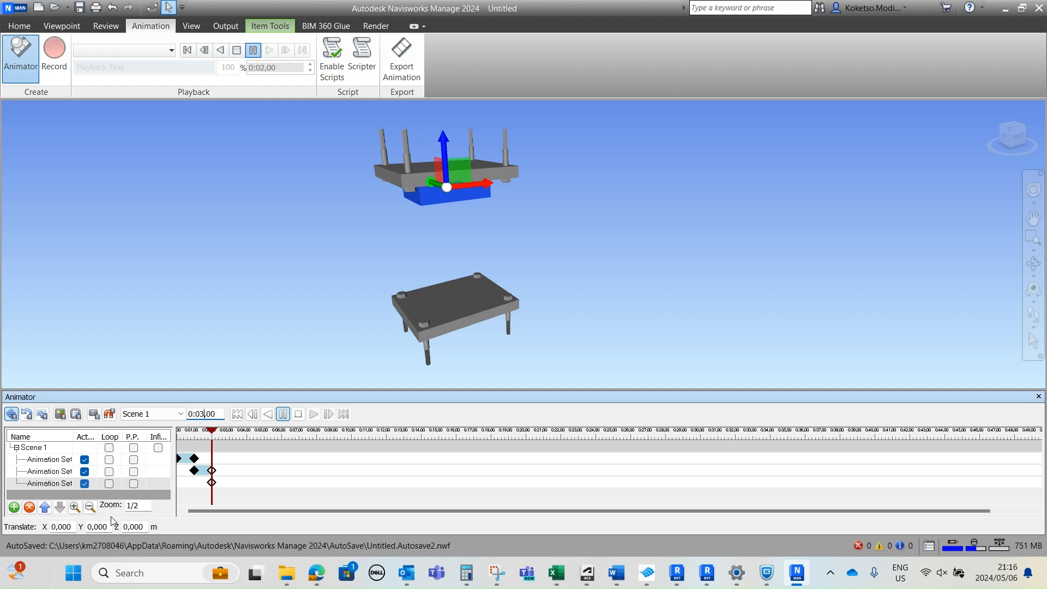
pyautogui.click(93, 414)
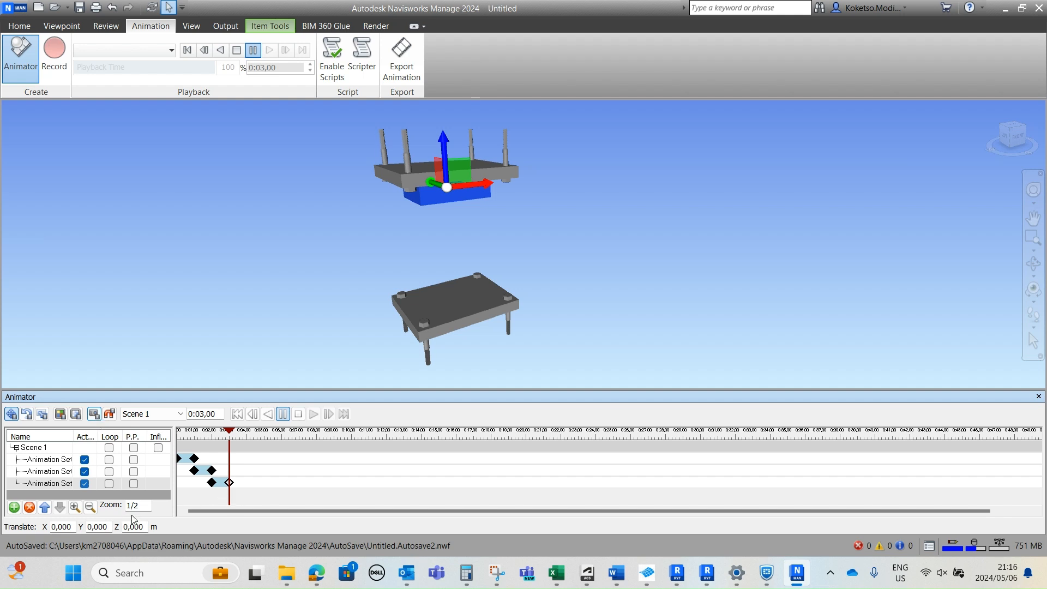
# Step: Try to replace the elastomeric block's Z translation at 0:03,00 and recapture its keyframe
pyautogui.moveTo(145, 527); pyautogui.dragTo(123, 527)
pyautogui.press('BackSpace')
pyautogui.click(93, 416)
pyautogui.click(435, 220)
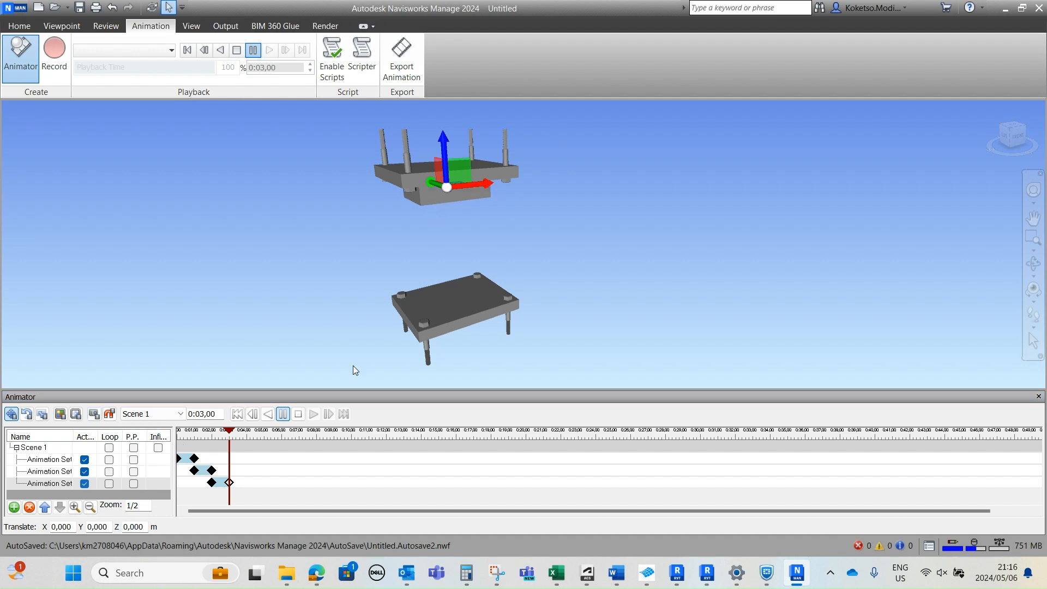
pyautogui.click(235, 490)
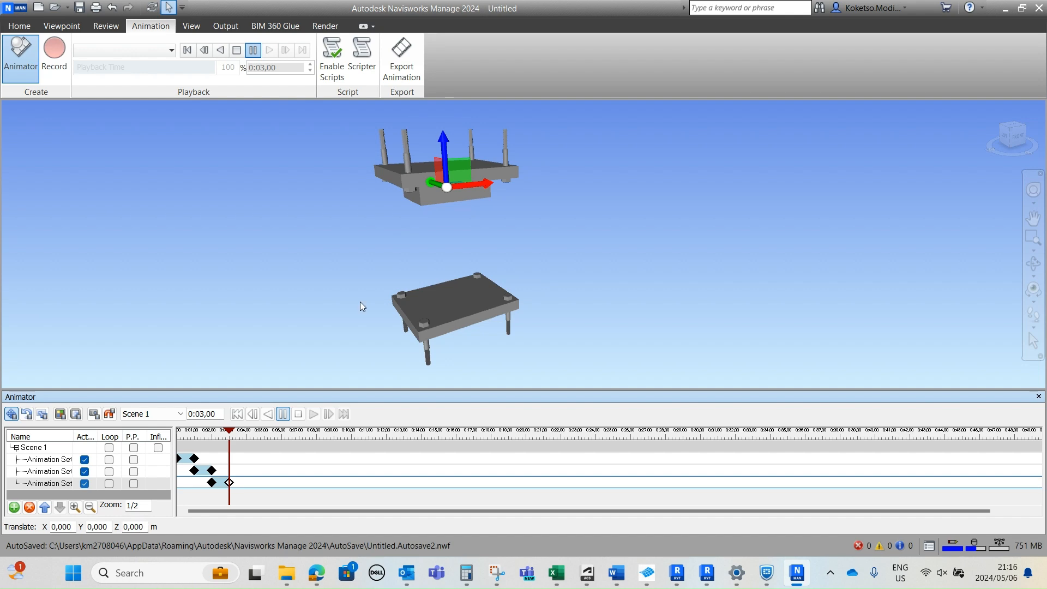
# Step: Move the elastomeric block down with a Z translation of -0,500 m at 0:03,00 and capture it in the keyframe
pyautogui.moveTo(446, 143); pyautogui.dragTo(446, 187)
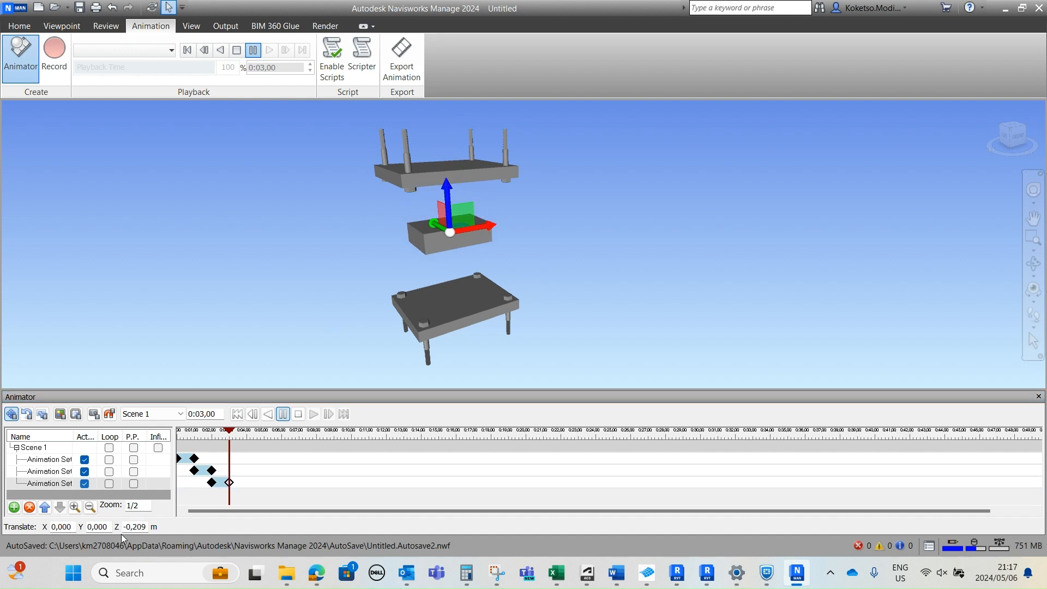
pyautogui.moveTo(146, 528); pyautogui.dragTo(138, 528)
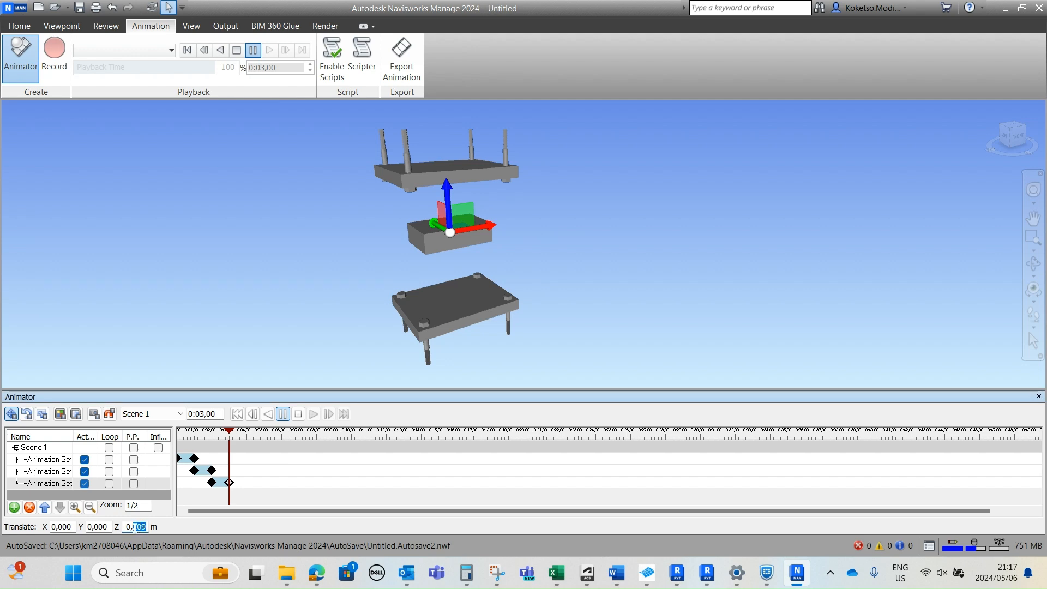
pyautogui.write('500')
pyautogui.press('Return')
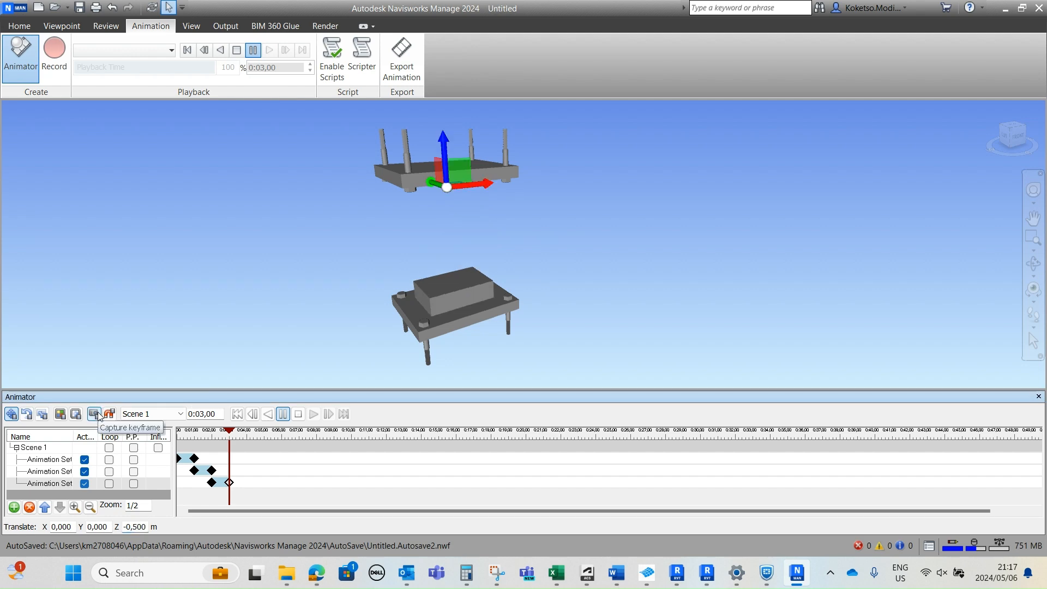
# Step: Return Scene 1 to its start and play it to check the elastomeric block's downward movement
pyautogui.click(55, 450)
pyautogui.click(298, 414)
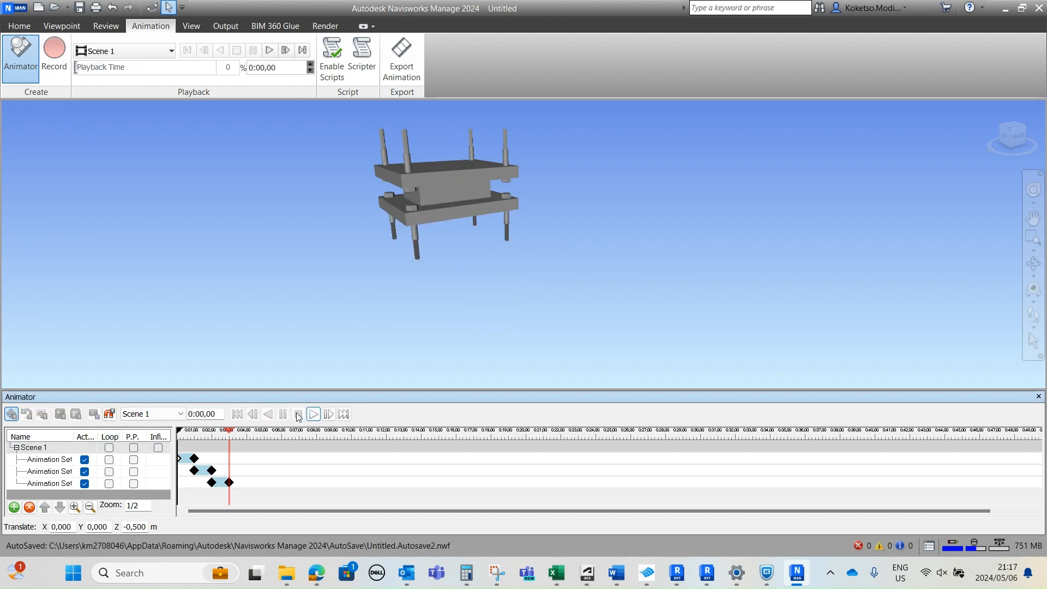
pyautogui.click(315, 416)
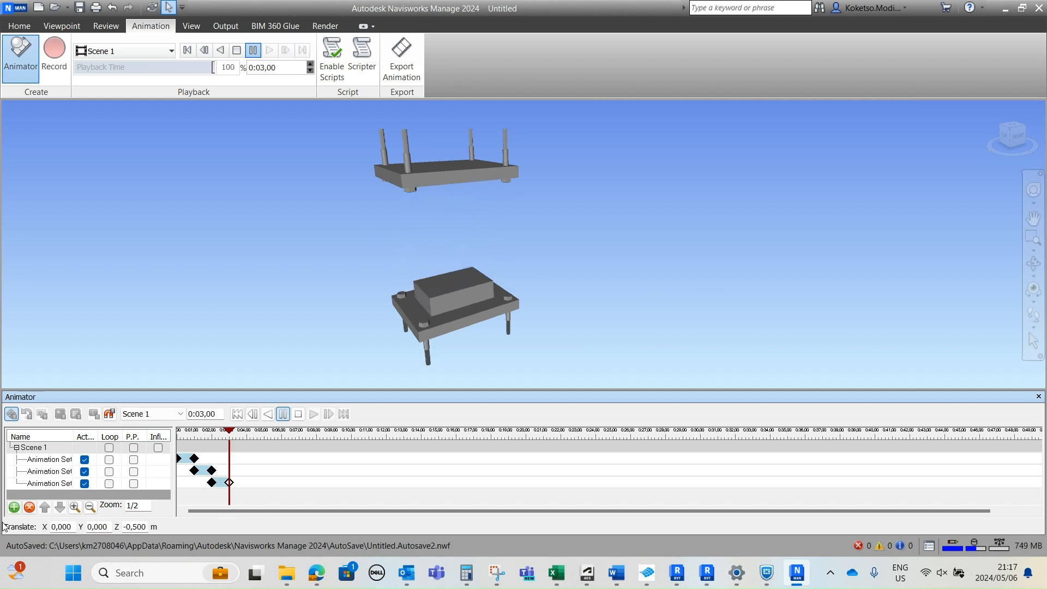
# Step: Select the top plate and add a fourth animation set to Scene 1 from the current selection
pyautogui.click(439, 182)
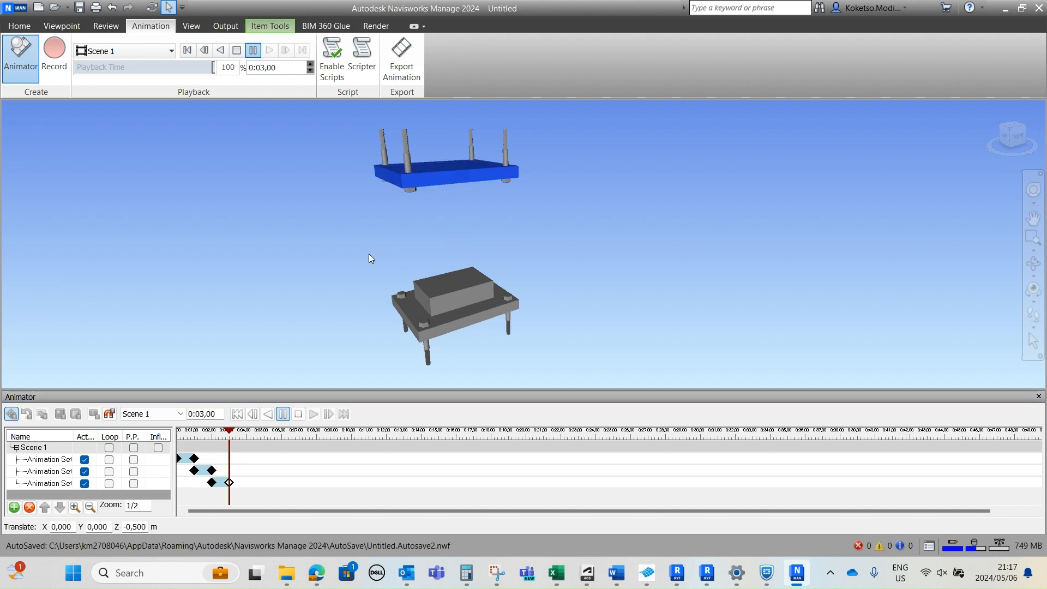
pyautogui.doubleClick(47, 448)
pyautogui.rightClick(76, 448)
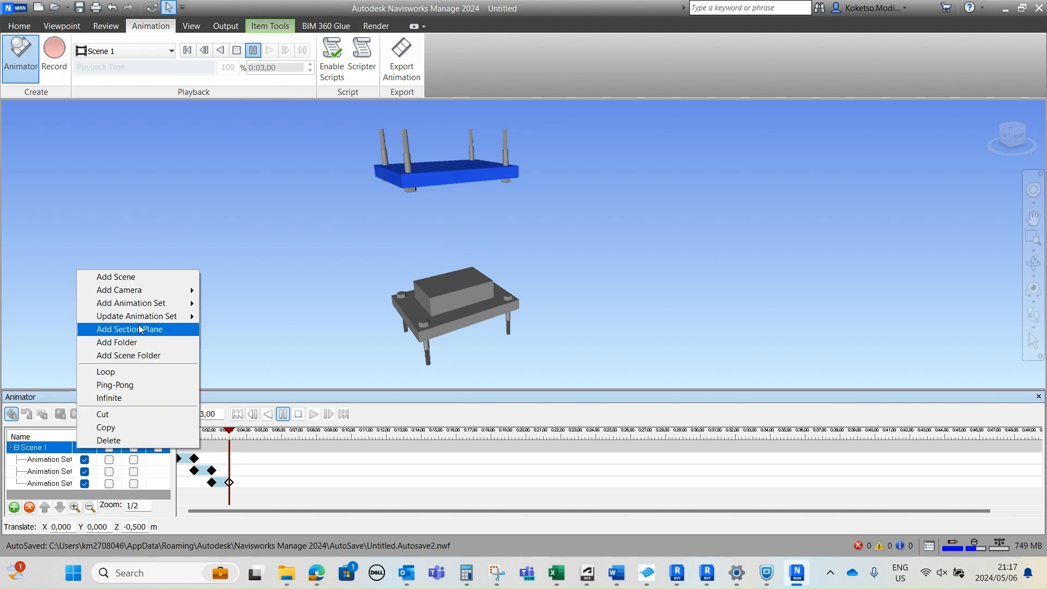
pyautogui.moveTo(191, 301)
pyautogui.click(263, 304)
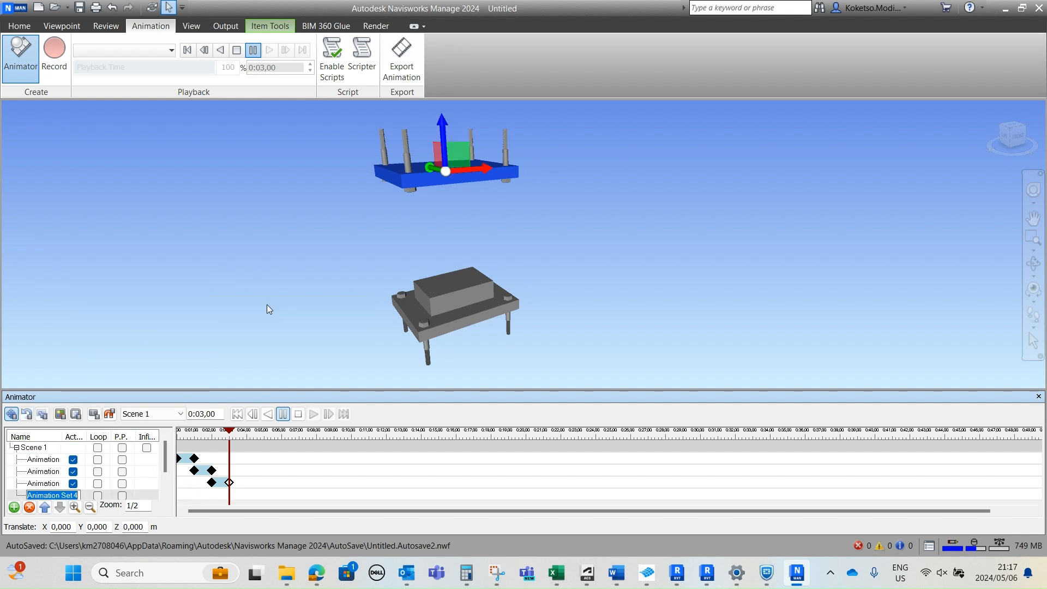
# Step: Activate the top plate's animation set and capture keyframes for it at 0:03,00 and 0:04,00
pyautogui.scroll(-1, 59, 468)
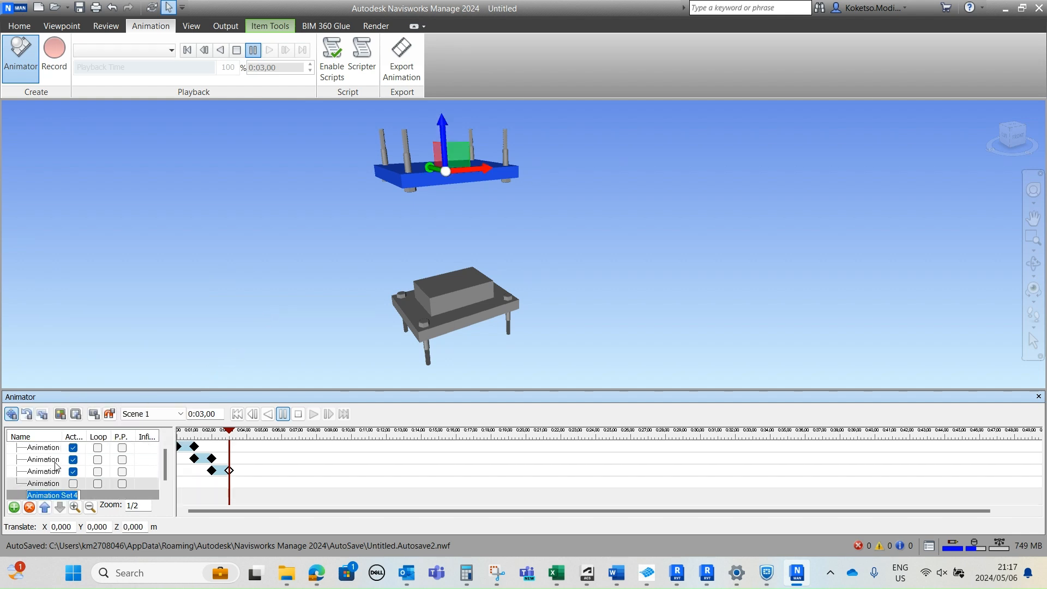
pyautogui.click(95, 416)
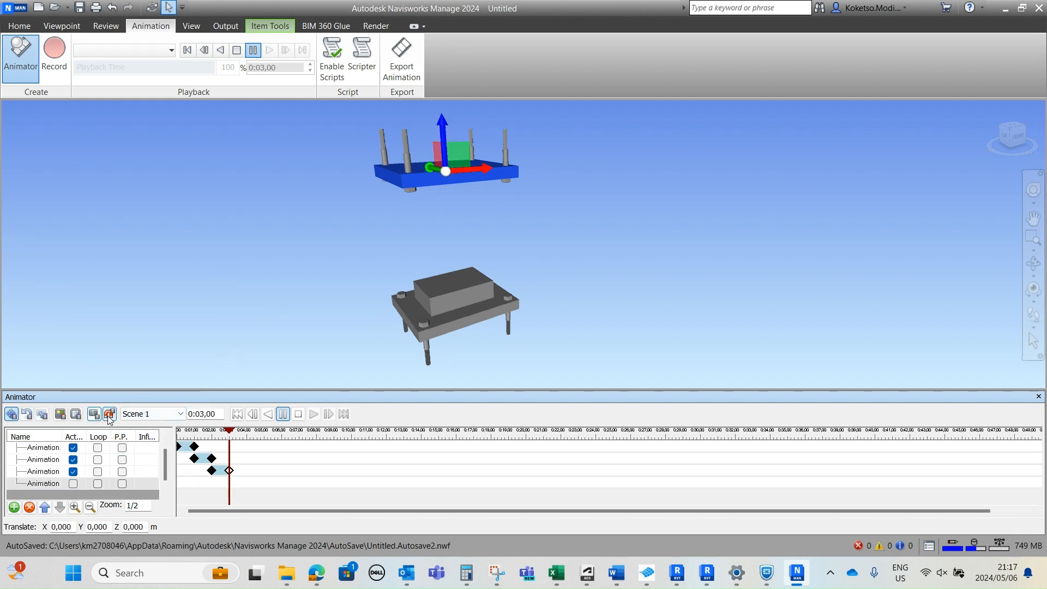
pyautogui.click(74, 483)
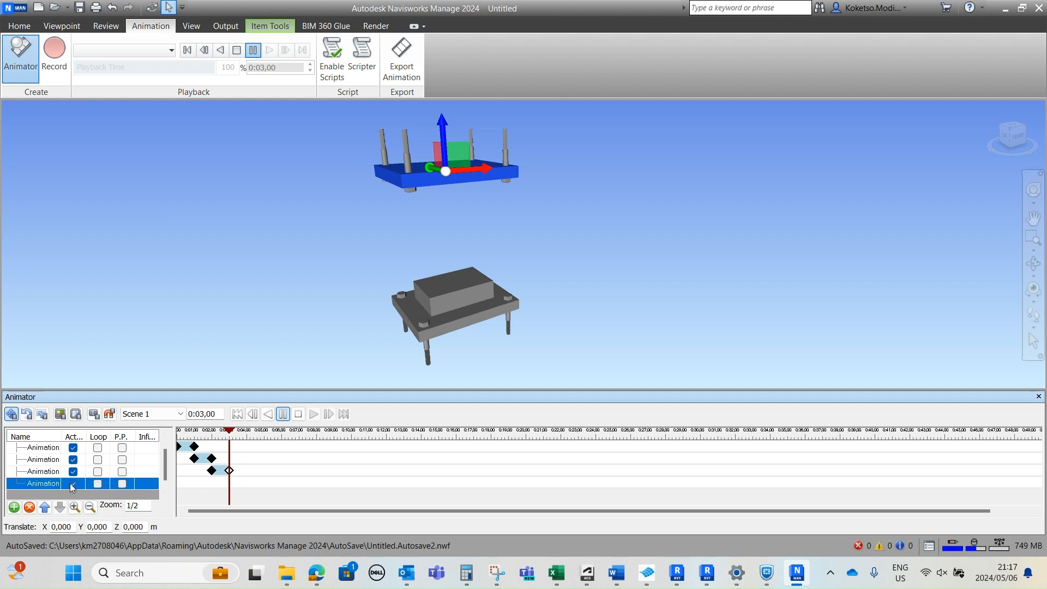
pyautogui.click(94, 414)
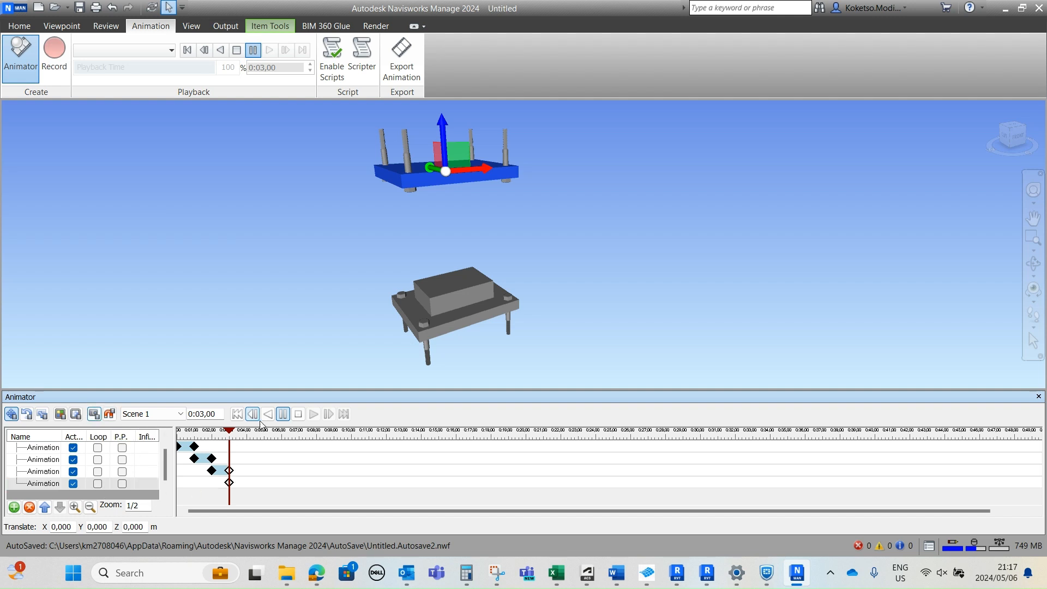
pyautogui.click(202, 414)
pyautogui.write('4')
pyautogui.click(94, 413)
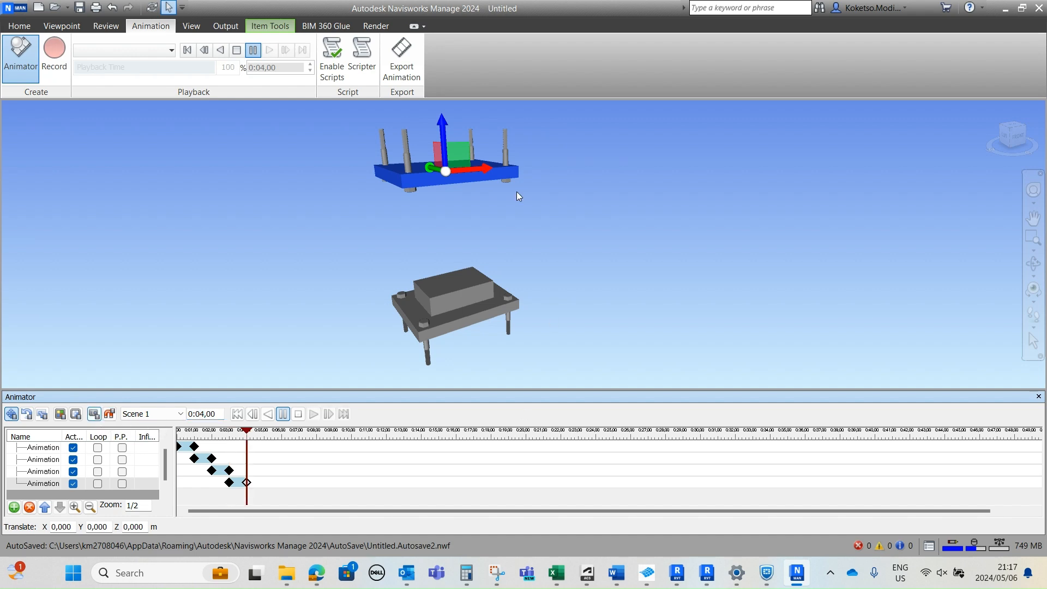
# Step: Set the top plate's Z translation at 0:04,00 to -0,500 m and capture it in the keyframe
pyautogui.click(438, 121)
pyautogui.moveTo(441, 124); pyautogui.dragTo(444, 180)
pyautogui.moveTo(146, 527); pyautogui.dragTo(134, 526)
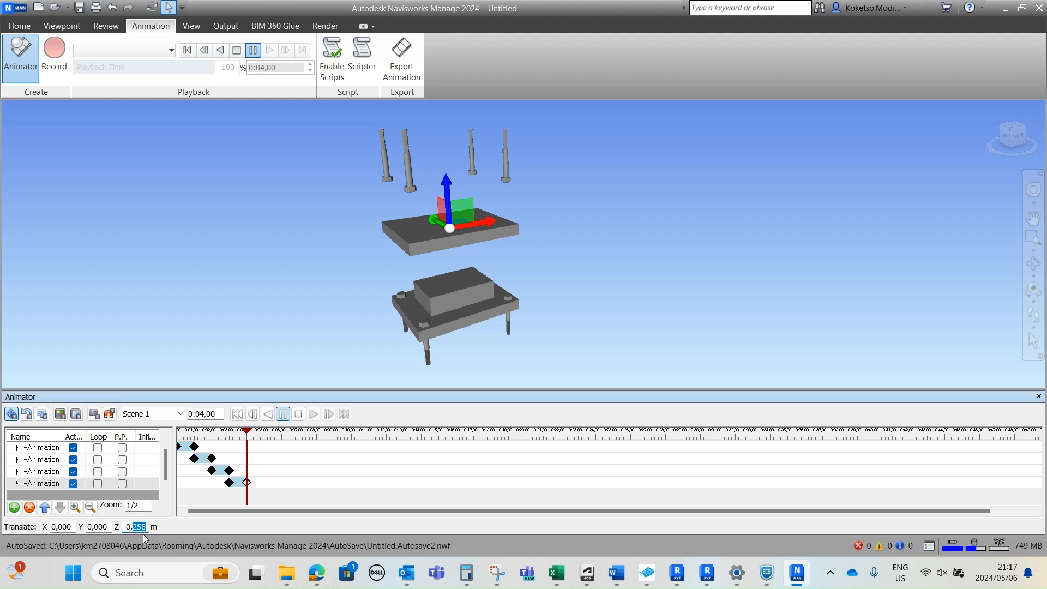
pyautogui.write('500')
pyautogui.click(94, 414)
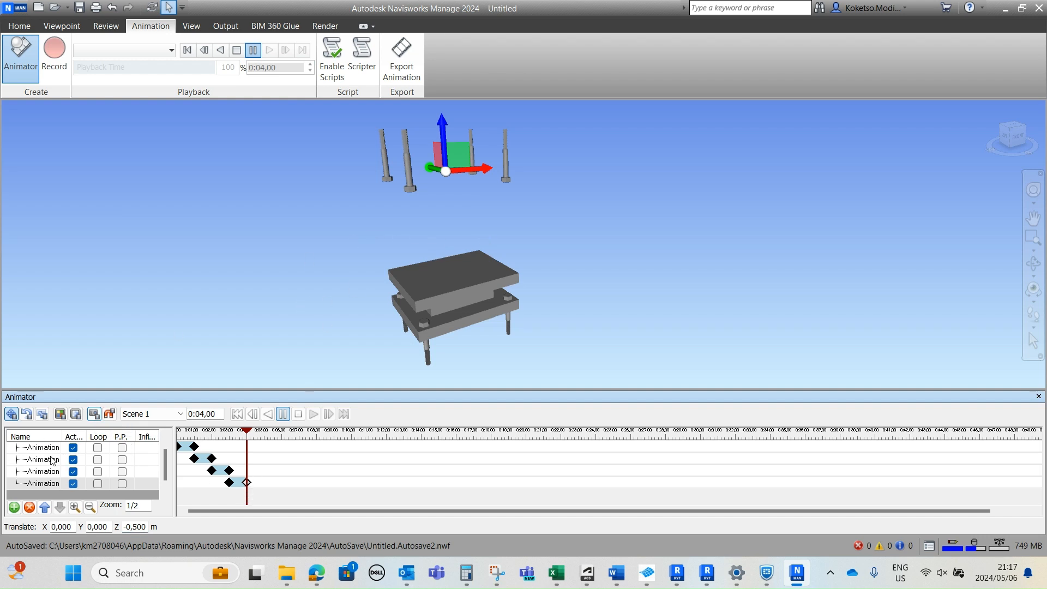
pyautogui.scroll(1, 50, 456)
pyautogui.click(402, 142)
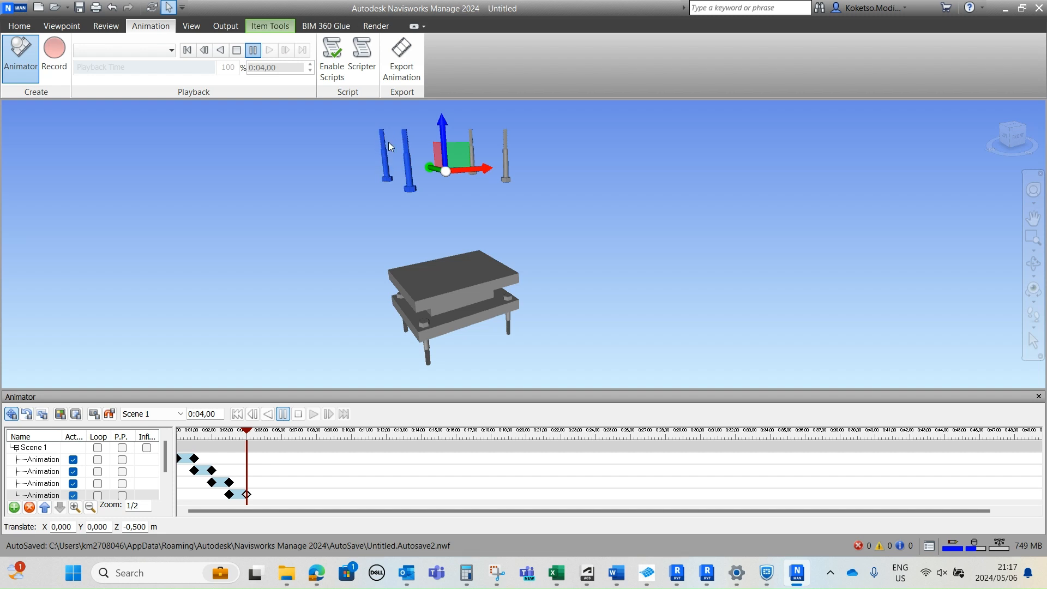
pyautogui.click(509, 142)
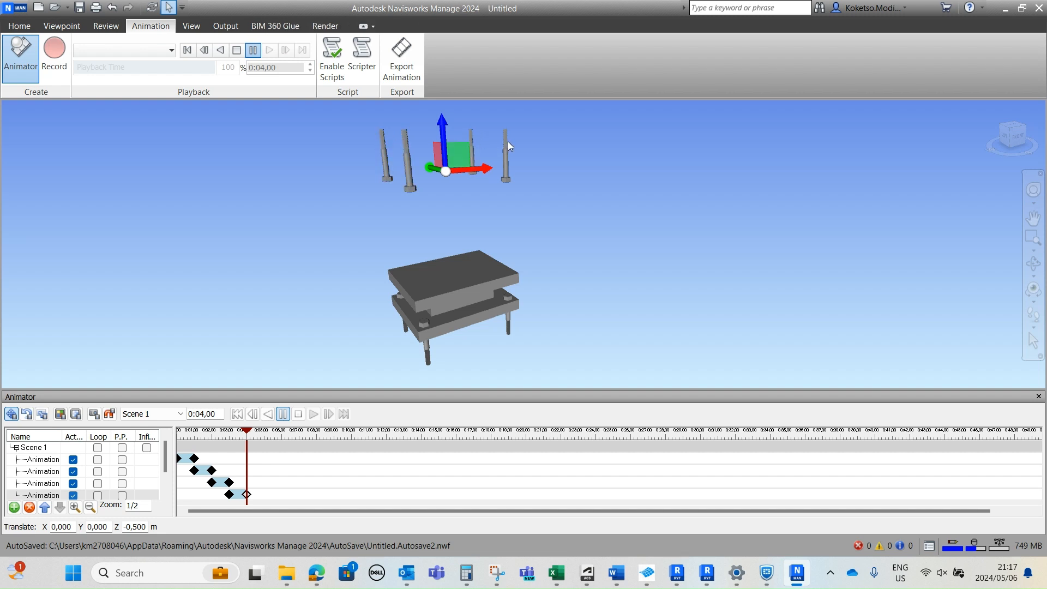
pyautogui.rightClick(54, 447)
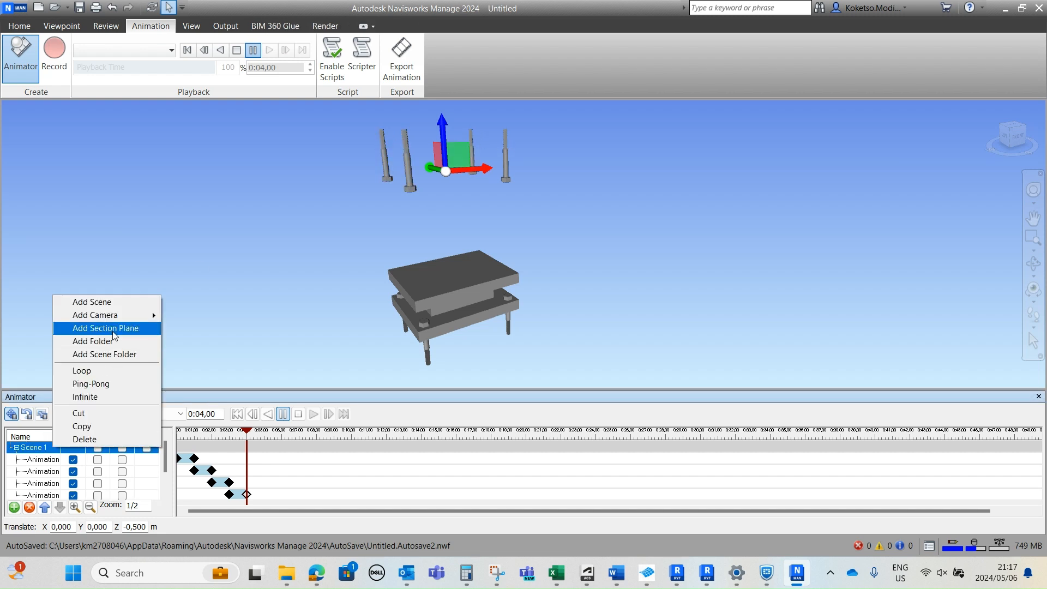
pyautogui.press('Escape')
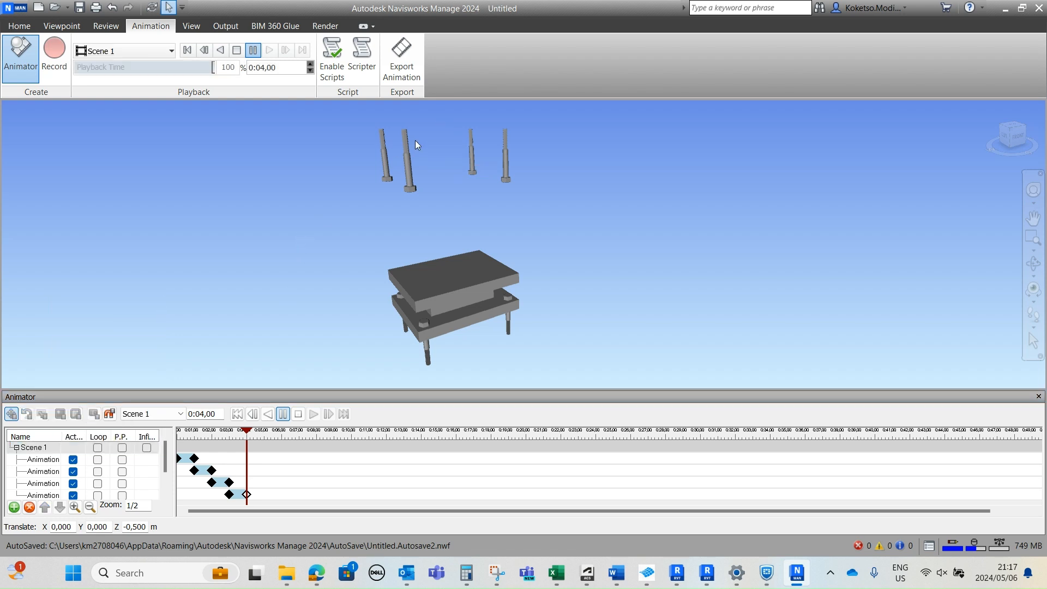
# Step: Select the four upper bolts and add a fifth animation set to Scene 1 from the current selection
pyautogui.click(392, 141)
pyautogui.keyDown('ctrl'); pyautogui.click(407, 141); pyautogui.keyUp('ctrl')
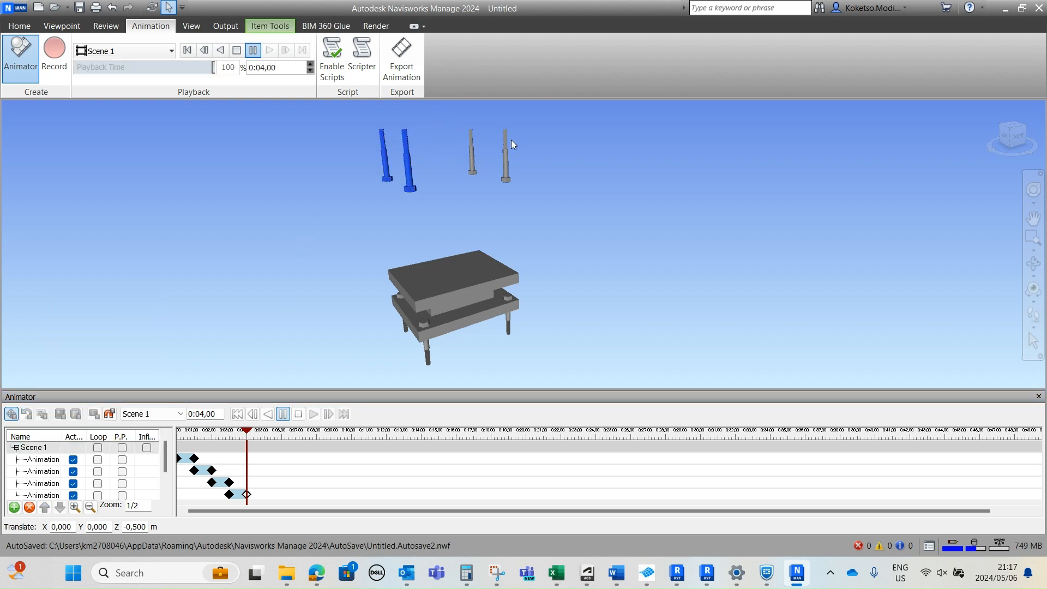
pyautogui.keyDown('ctrl'); pyautogui.click(470, 158); pyautogui.keyUp('ctrl')
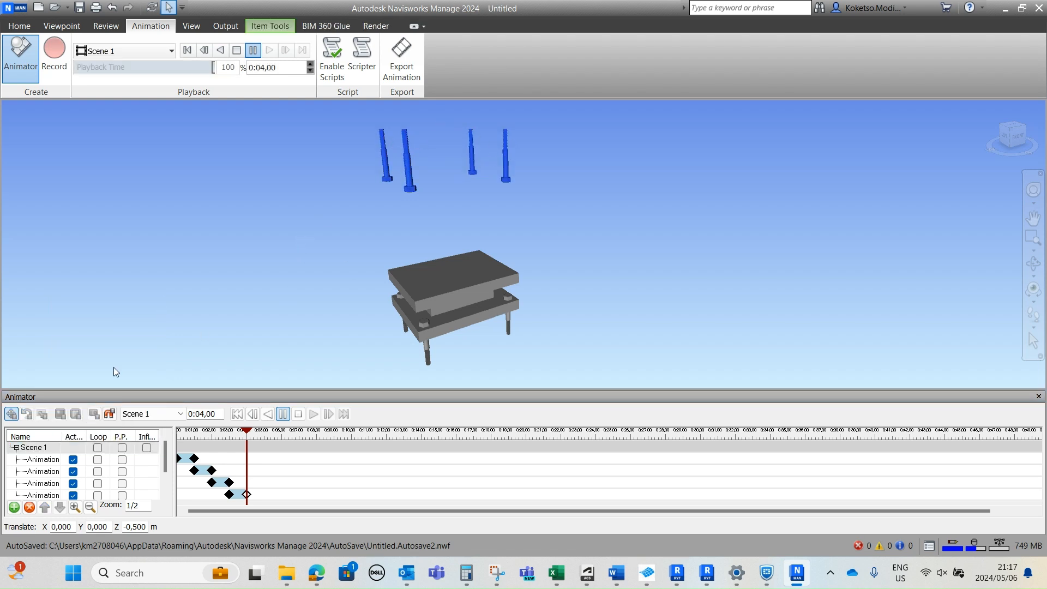
pyautogui.rightClick(65, 452)
pyautogui.moveTo(150, 302)
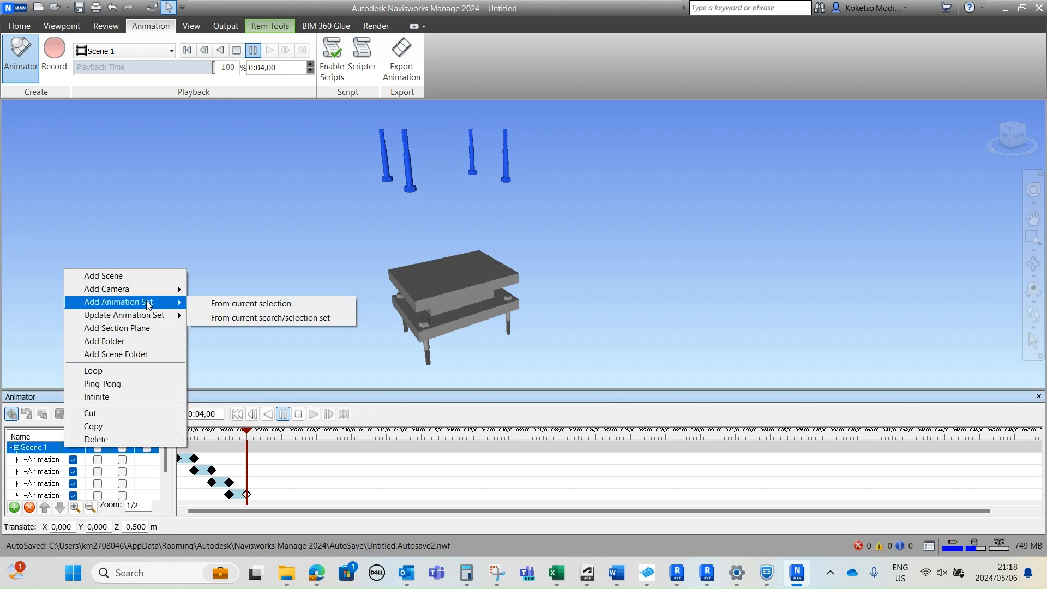
pyautogui.click(230, 304)
# Step: Activate the upper bolts' animation set and capture keyframes for it at 0:04,00 and 0:05,00
pyautogui.scroll(-1, 77, 491)
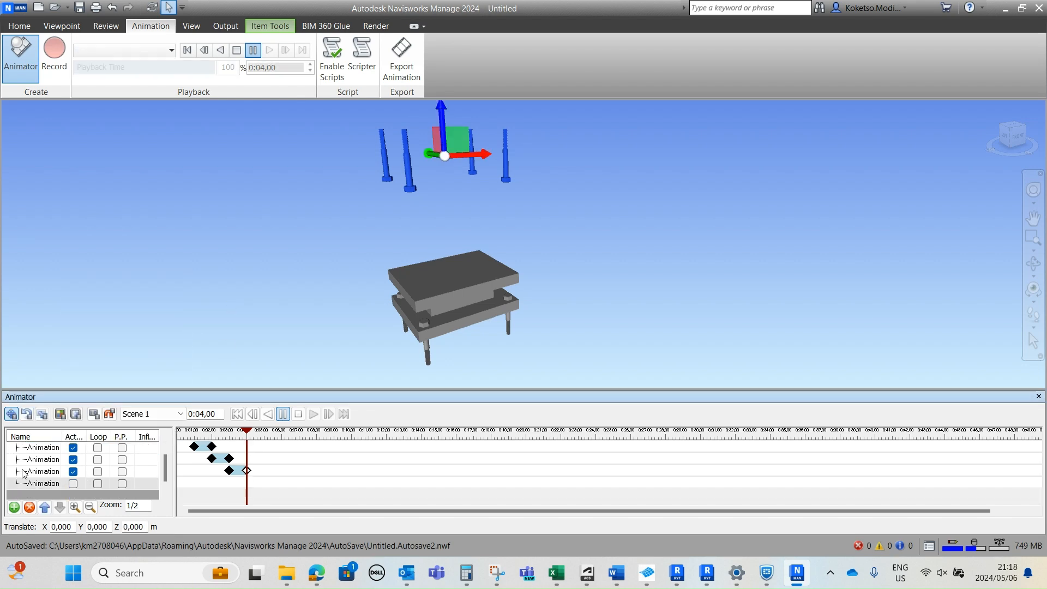
pyautogui.click(73, 484)
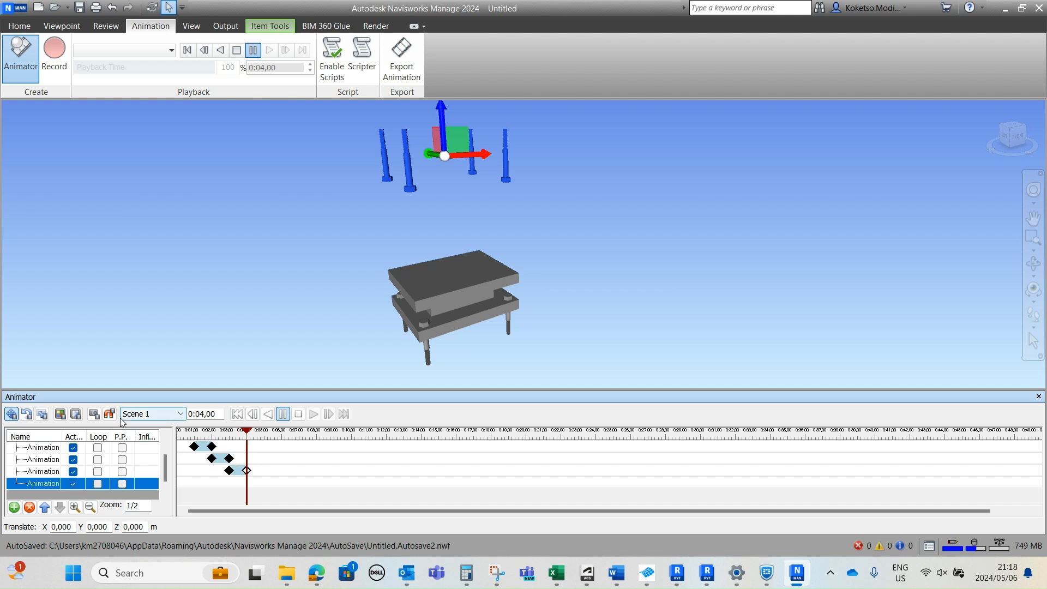
pyautogui.click(93, 414)
pyautogui.click(201, 415)
pyautogui.moveTo(205, 414); pyautogui.dragTo(201, 414)
pyautogui.write('5')
pyautogui.click(94, 413)
# Step: Move the upper bolts down to a Z translation of -0,500 m at 0:05,00 and capture it in the keyframe
pyautogui.moveTo(442, 133); pyautogui.dragTo(445, 175)
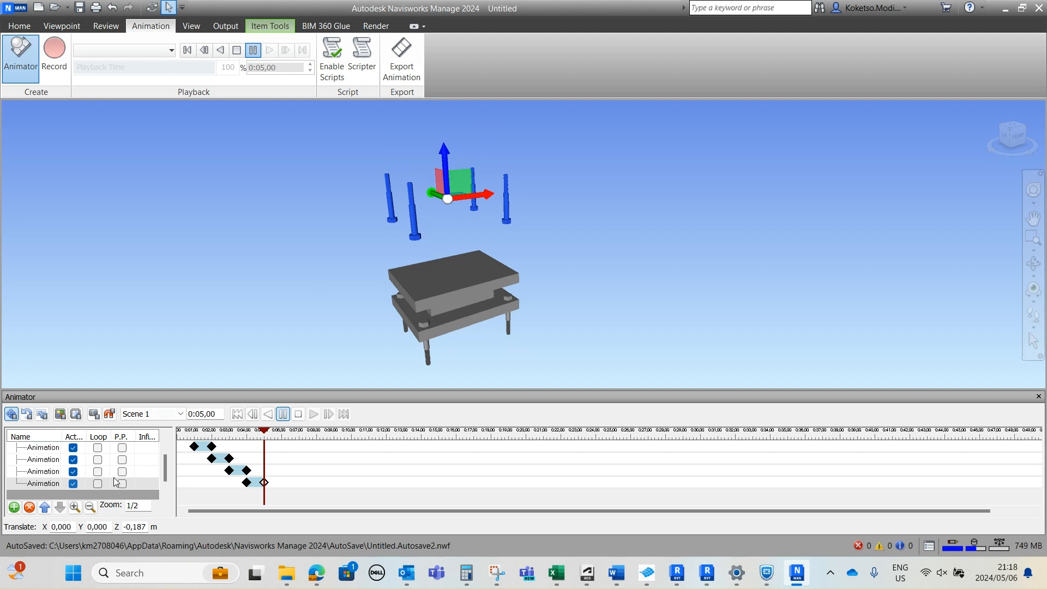
pyautogui.click(148, 526)
pyautogui.moveTo(148, 526); pyautogui.dragTo(134, 526)
pyautogui.write('500')
pyautogui.click(94, 414)
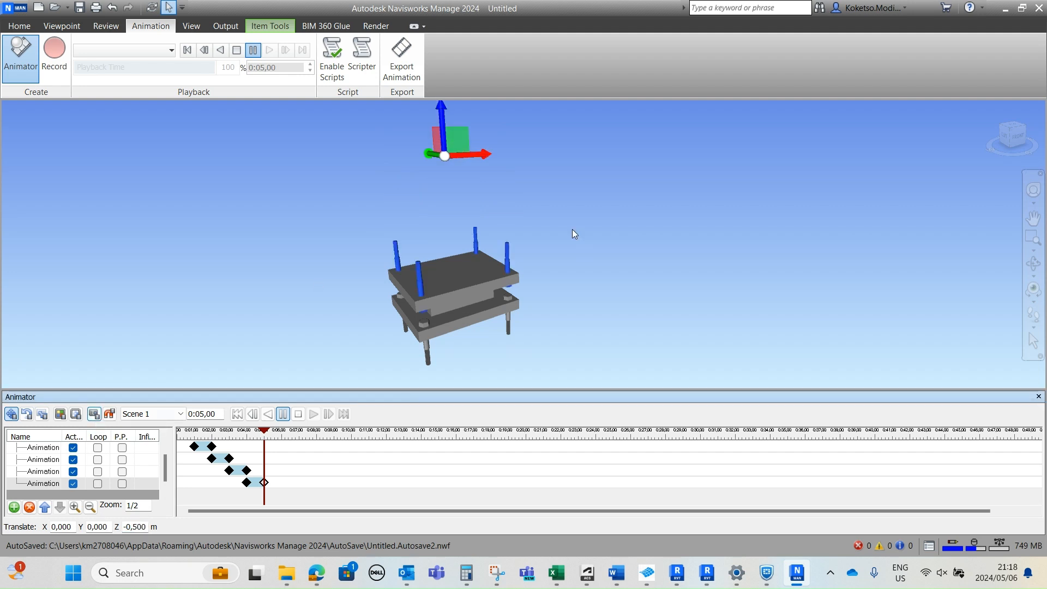
# Step: Clear the selection and examine the lowered bearing assembly and its bolts up close and from different angles
pyautogui.press('Escape')
pyautogui.keyDown('shift'); pyautogui.moveTo(537, 330); pyautogui.dragTo(515, 266, button='middle'); pyautogui.keyUp('shift')
pyautogui.scroll(1, 522, 327)
pyautogui.scroll(2, 483, 295)
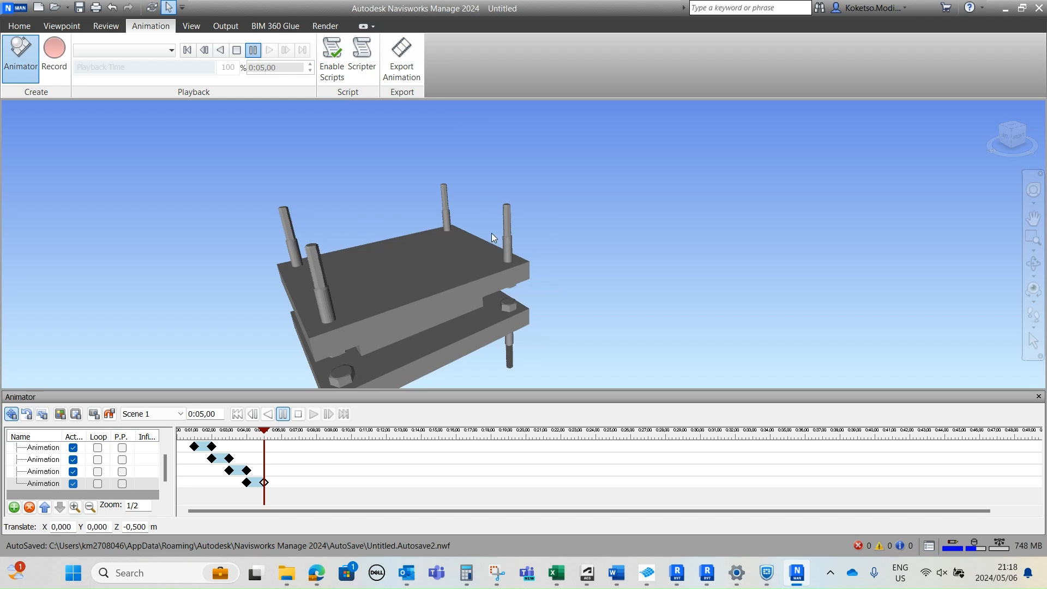
pyautogui.scroll(-2, 490, 238)
pyautogui.keyDown('shift'); pyautogui.moveTo(493, 224); pyautogui.dragTo(477, 262, button='middle'); pyautogui.keyUp('shift')
pyautogui.scroll(-1, 488, 251)
pyautogui.scroll(-1, 471, 276)
pyautogui.scroll(-2, 471, 276)
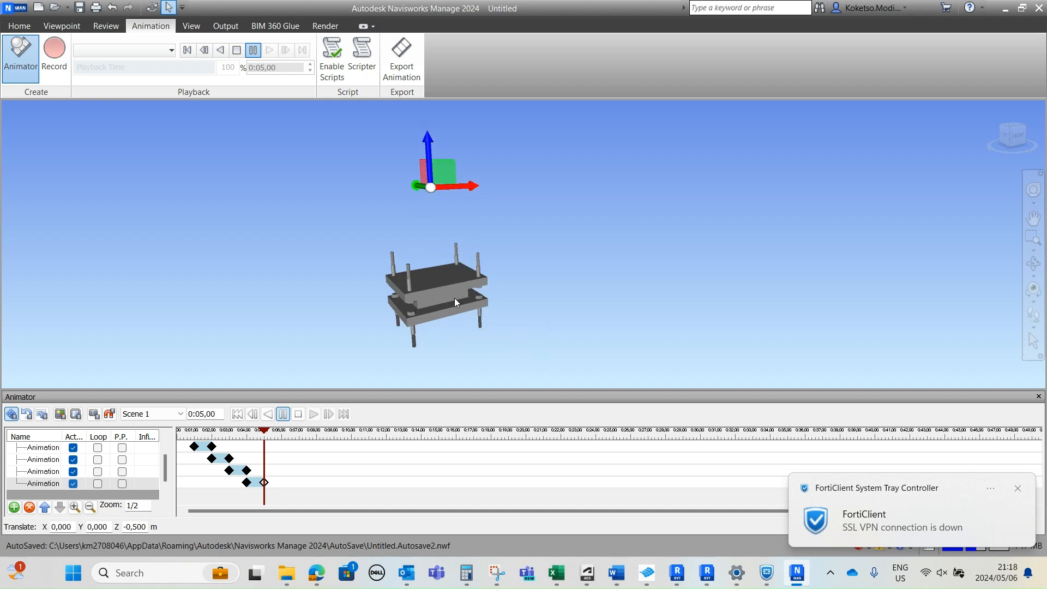
pyautogui.scroll(2, 454, 299)
pyautogui.moveTo(460, 289); pyautogui.dragTo(444, 323, button='middle')
pyautogui.scroll(2, 478, 313)
pyautogui.scroll(-1, 444, 323)
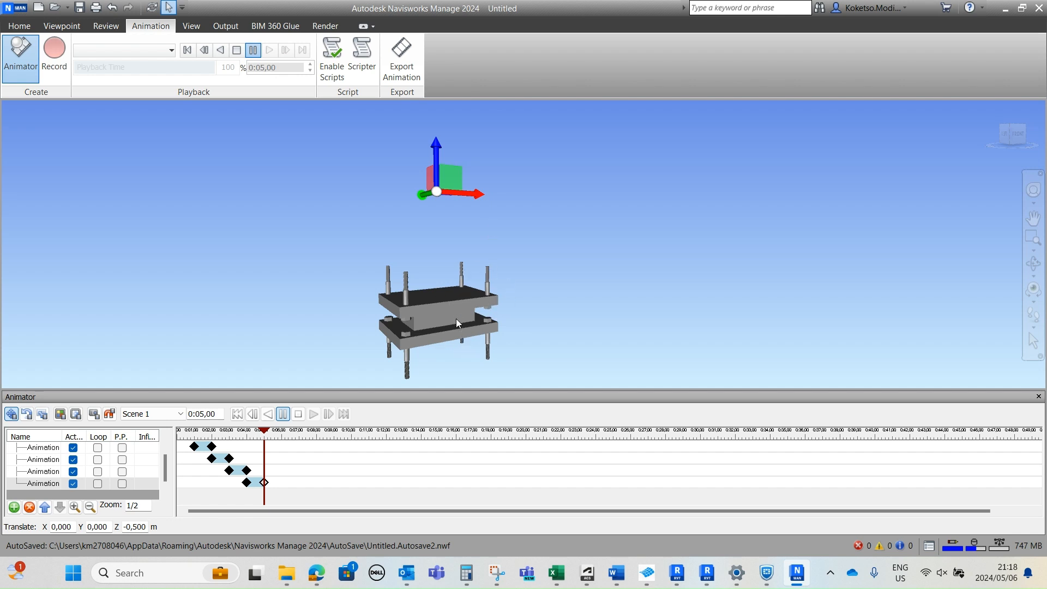
# Step: Return Scene 1 to its start and play it to check the full part-by-part lowering sequence
pyautogui.scroll(1, 59, 467)
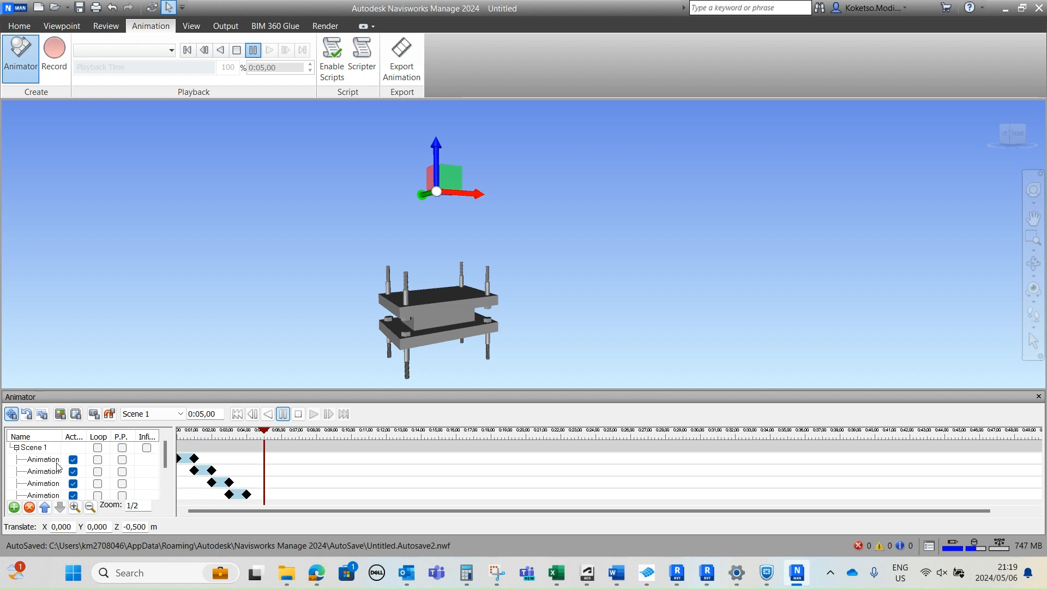
pyautogui.click(55, 452)
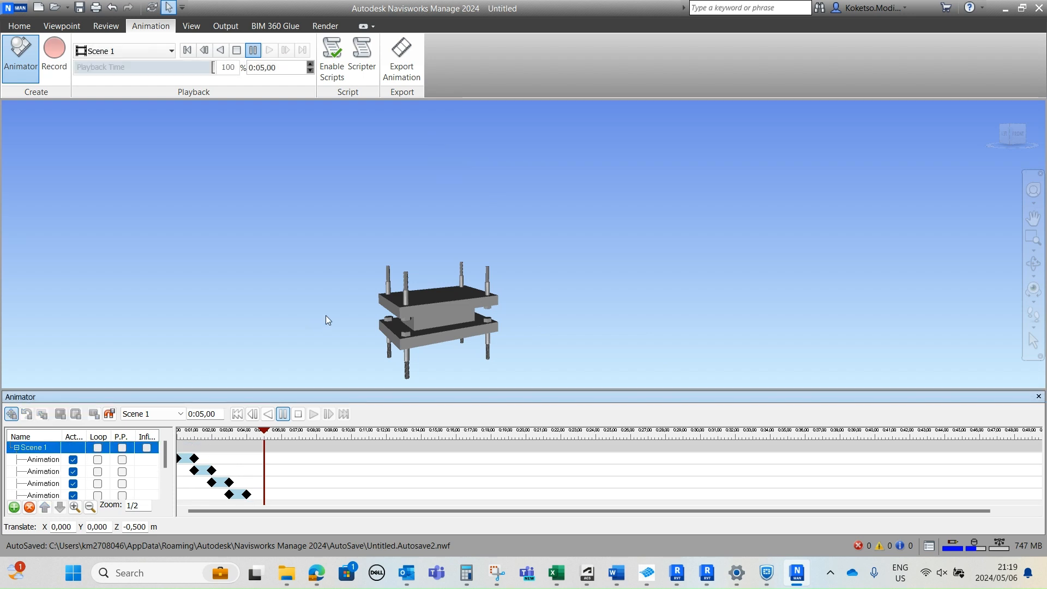
pyautogui.click(299, 415)
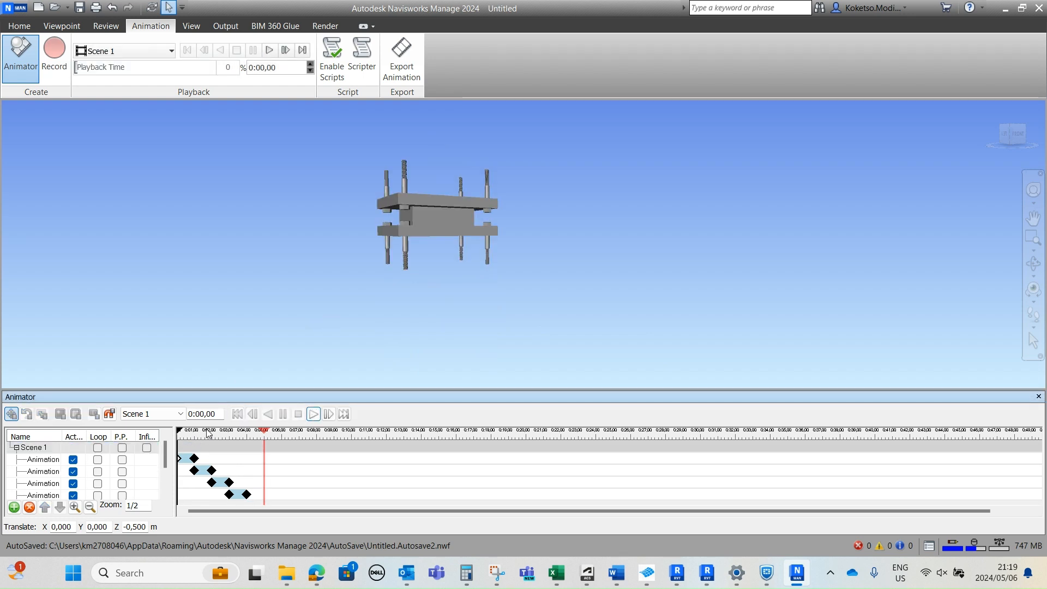
pyautogui.click(314, 414)
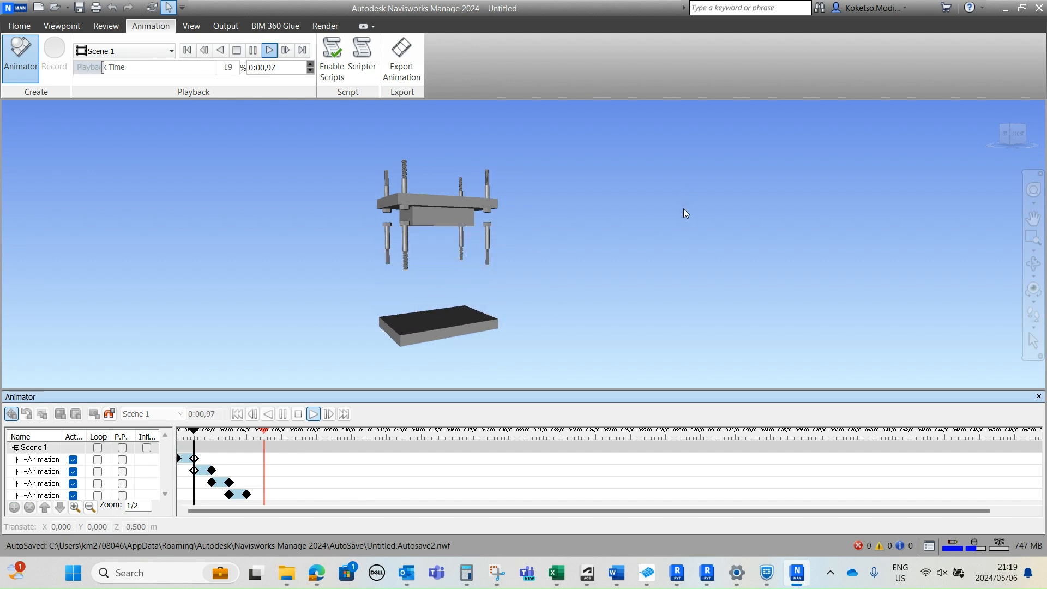